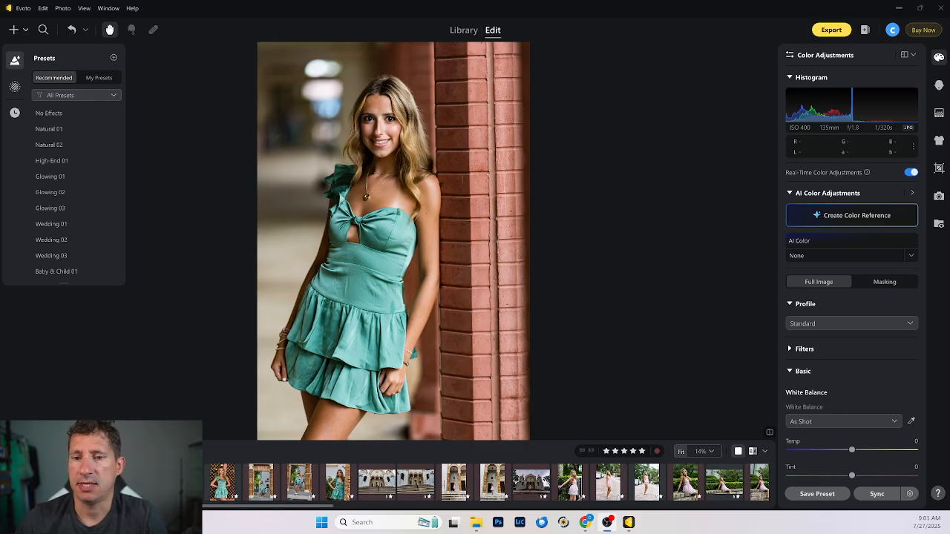
scroll(467, 490, down, 10)
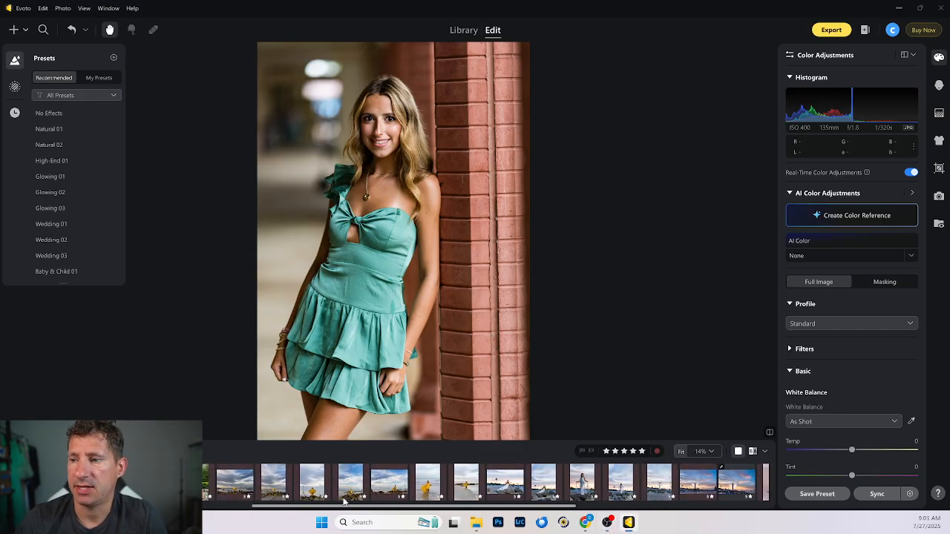
scroll(467, 496, up, 10)
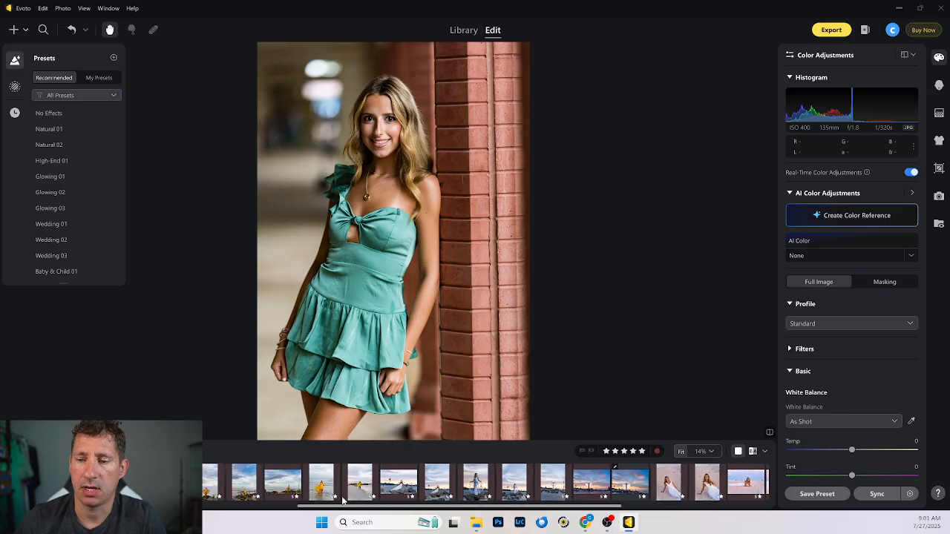
drag(205, 504, 63, 505)
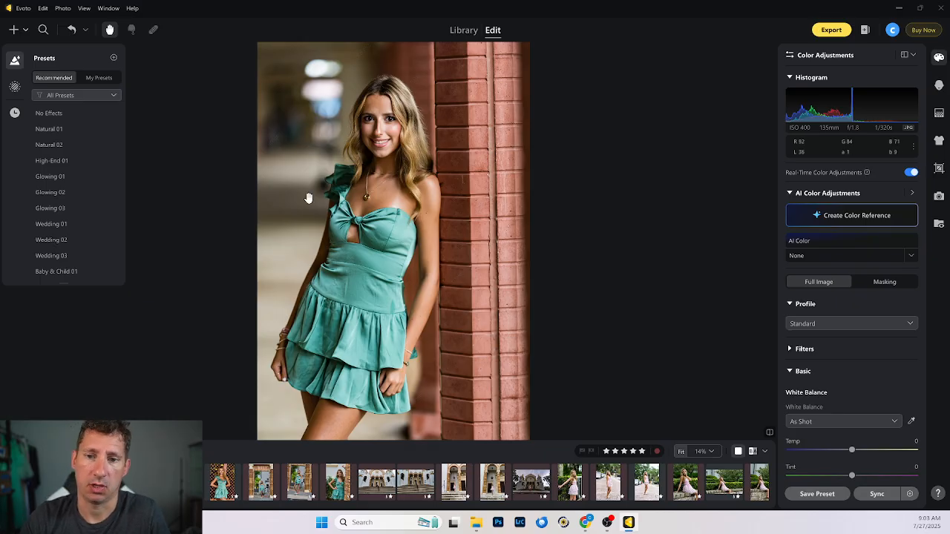
View the project library, dismissing its What's New notice, and return to the photo editor
click(463, 31)
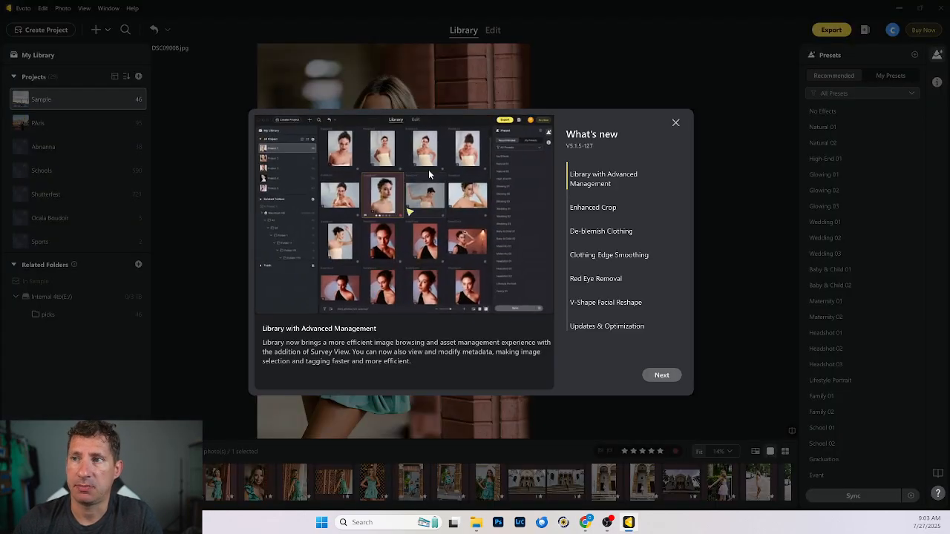
click(676, 123)
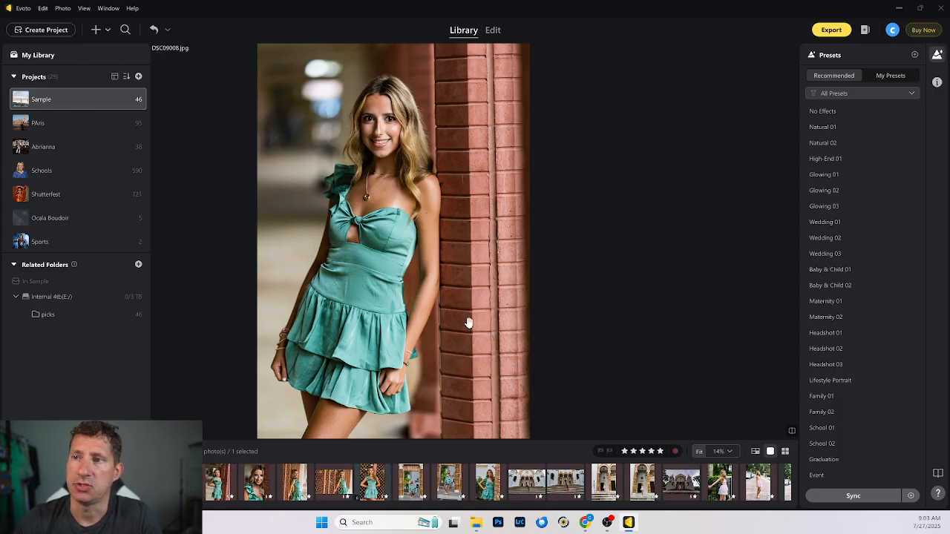
click(494, 31)
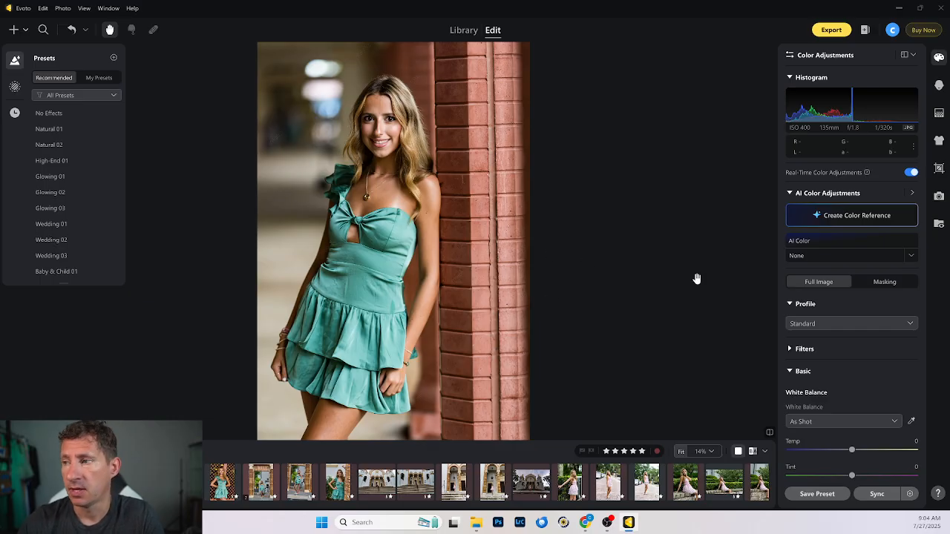
Set the full image's white balance Temp to 1 and try its Exposure adjustment
scroll(838, 336, down, 5)
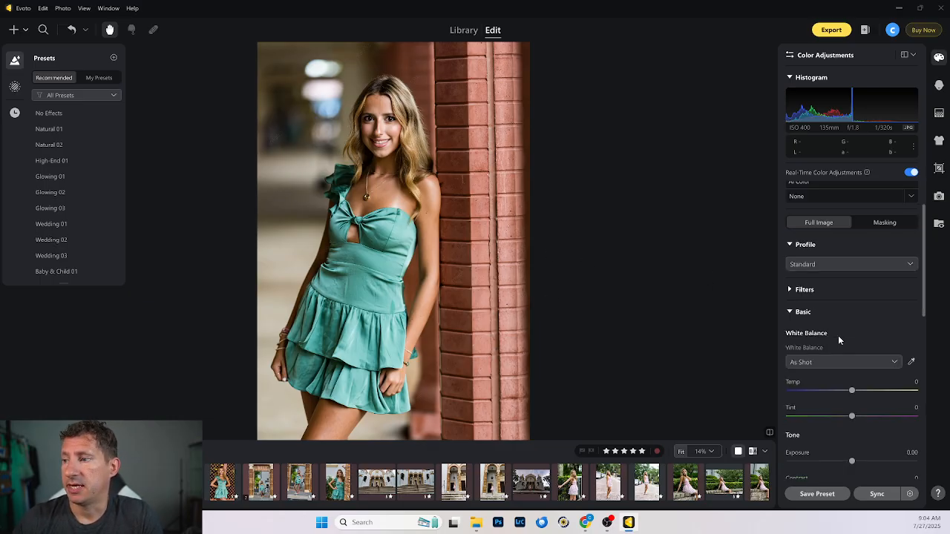
scroll(839, 304, down, 2)
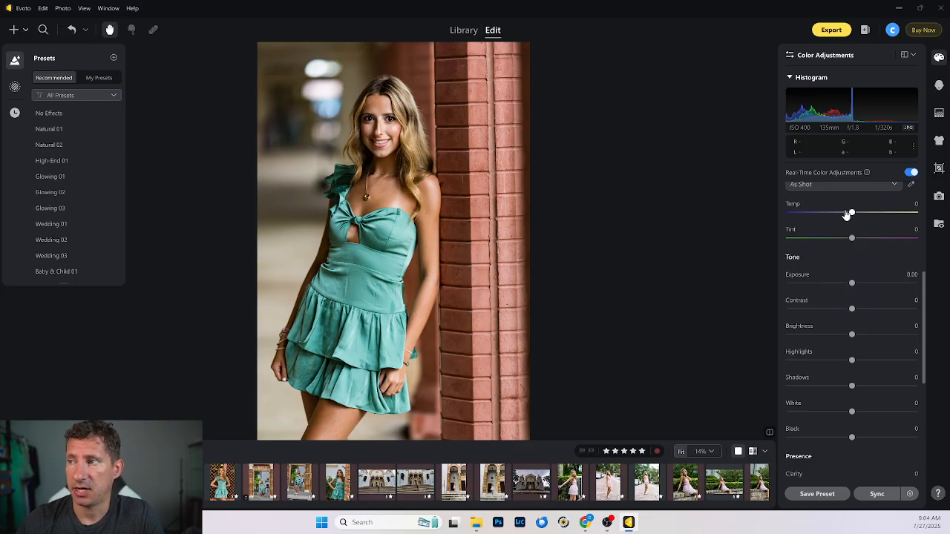
mouse_move(852, 213)
mouse_down()
mouse_move(791, 214)
mouse_move(895, 216)
mouse_move(854, 213)
mouse_up()
mouse_move(852, 282)
mouse_down()
mouse_move(826, 285)
mouse_move(846, 281)
mouse_up()
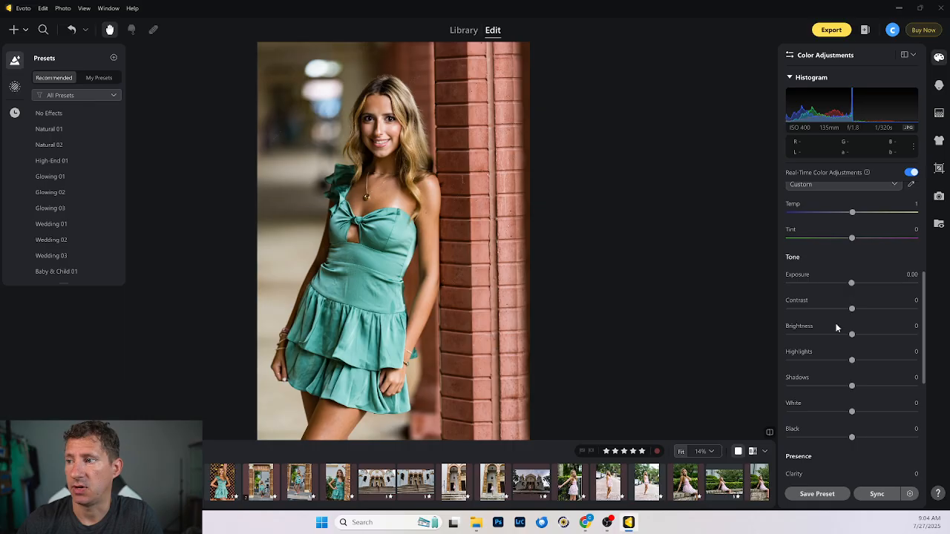
scroll(833, 329, down, 6)
scroll(835, 328, down, 1)
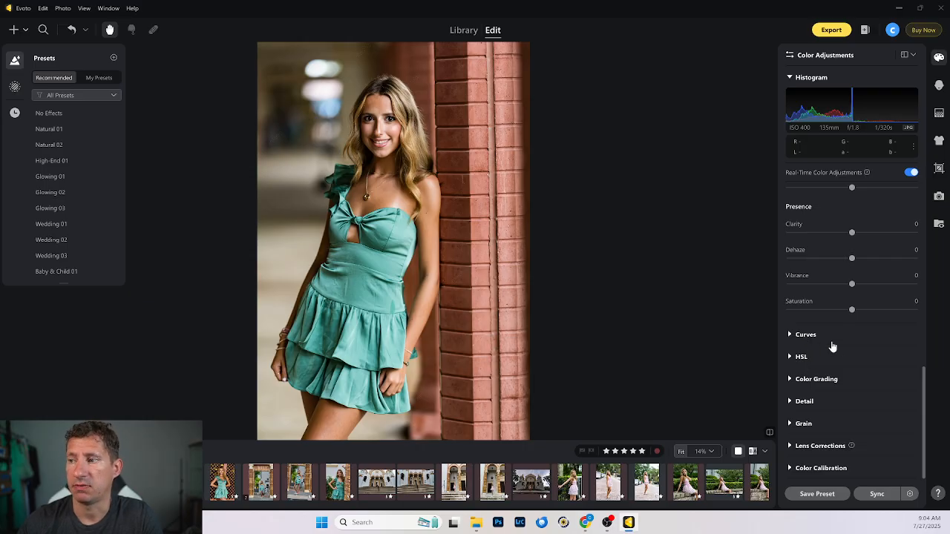
scroll(832, 341, up, 10)
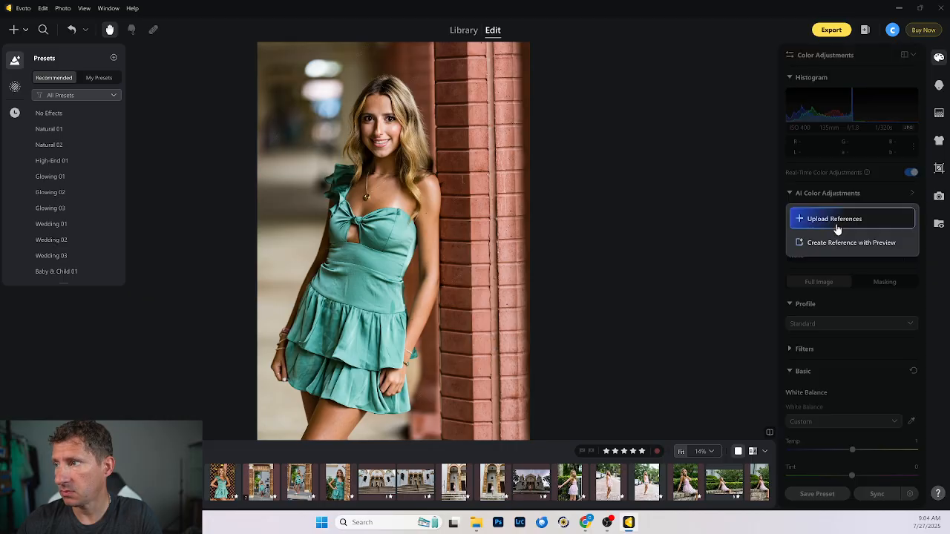
Switch the color adjustments to masking and try the Exposure adjustment on the entire person
click(883, 285)
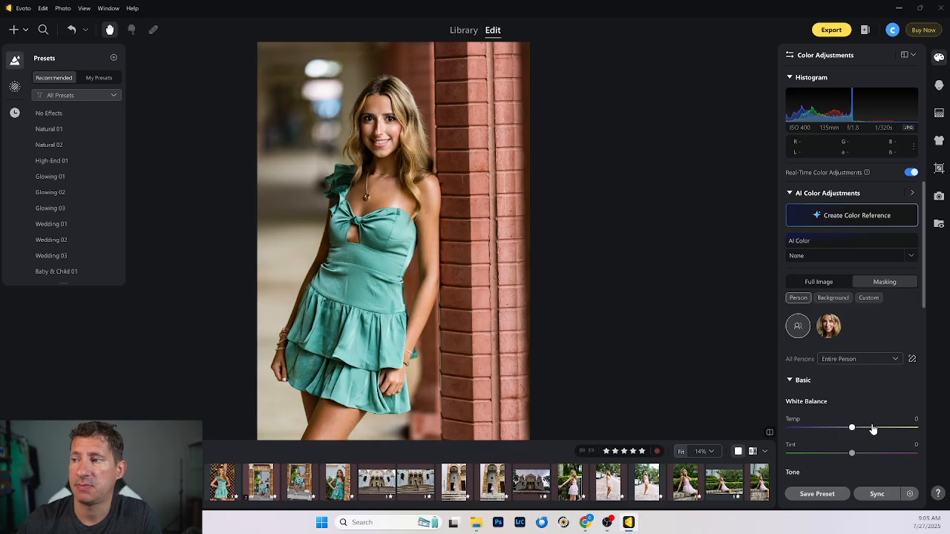
scroll(853, 413, down, 2)
mouse_move(852, 381)
mouse_down()
mouse_move(881, 381)
mouse_move(797, 381)
mouse_move(893, 379)
mouse_move(808, 379)
mouse_move(854, 382)
mouse_up()
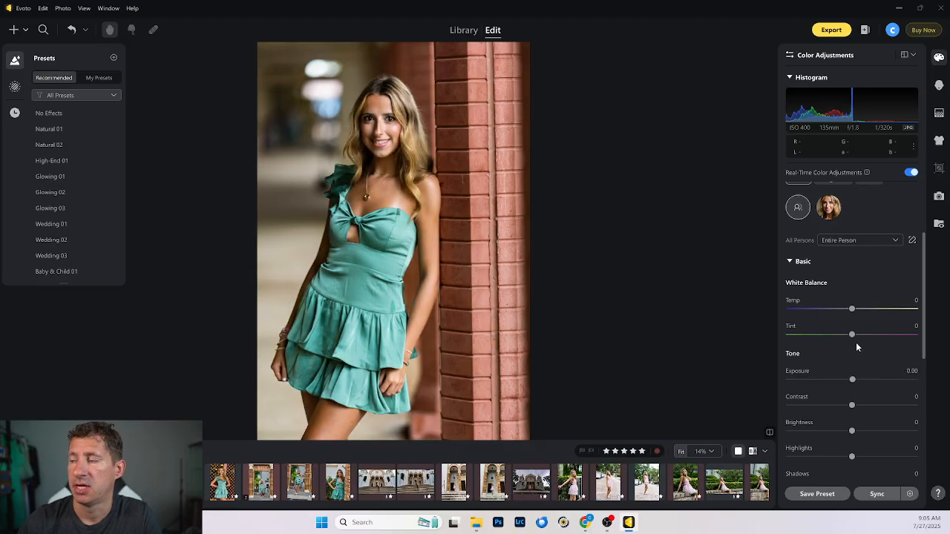
Target all skin in the person mask and try its Exposure adjustment
click(841, 240)
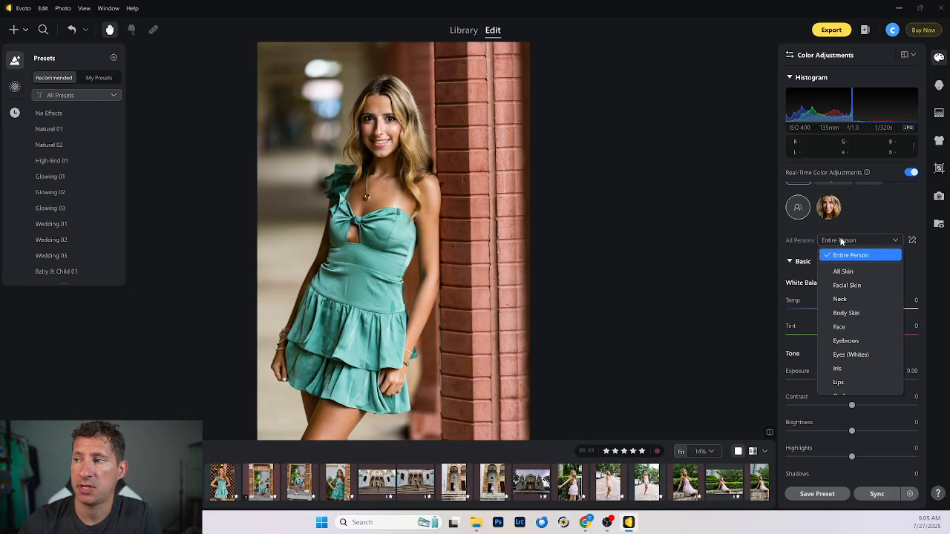
click(849, 274)
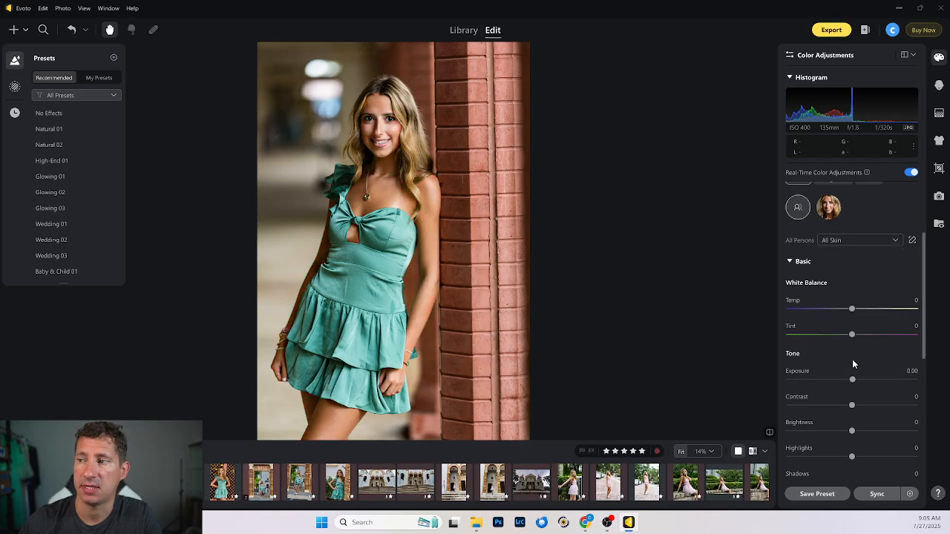
mouse_move(852, 382)
mouse_down()
mouse_move(870, 382)
mouse_move(814, 381)
mouse_move(852, 381)
mouse_up()
Target the body skin in the person mask and set its Exposure to 0.05
click(843, 240)
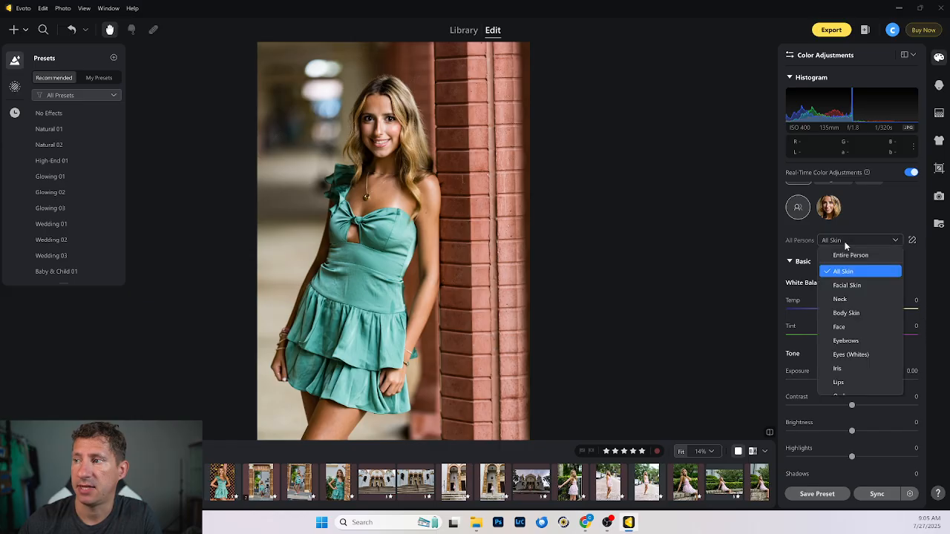
click(845, 313)
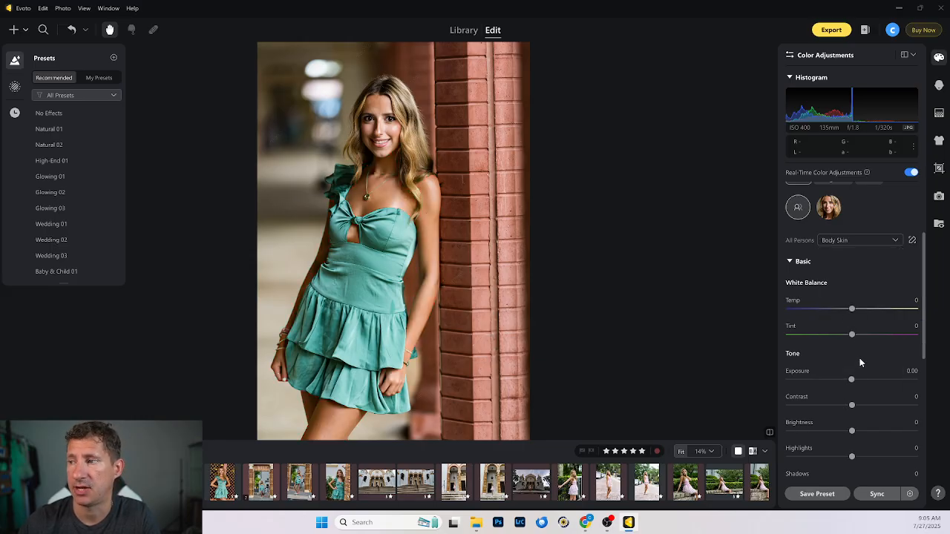
mouse_move(852, 381)
mouse_down()
mouse_move(864, 381)
mouse_move(854, 381)
mouse_up()
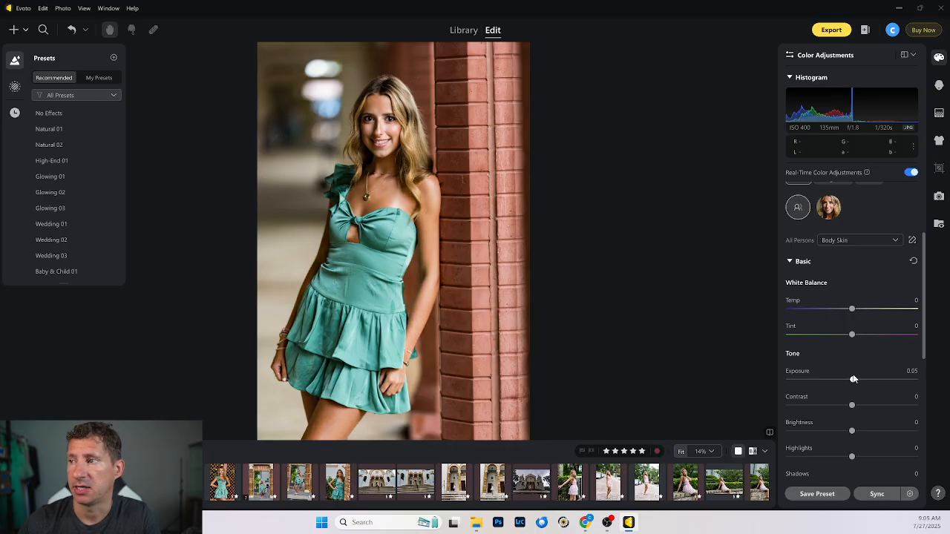
Target the clothes in the person mask and set their Exposure to -0.10
click(841, 240)
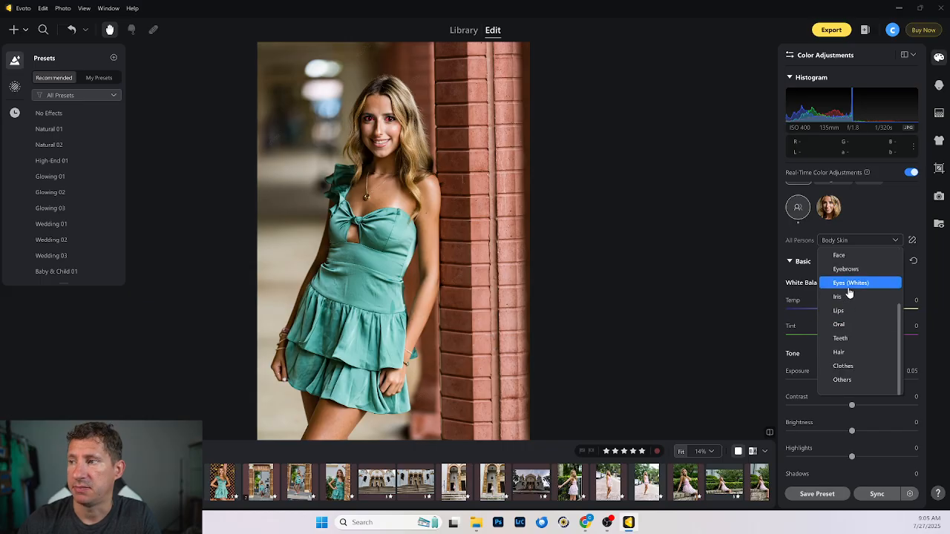
click(844, 366)
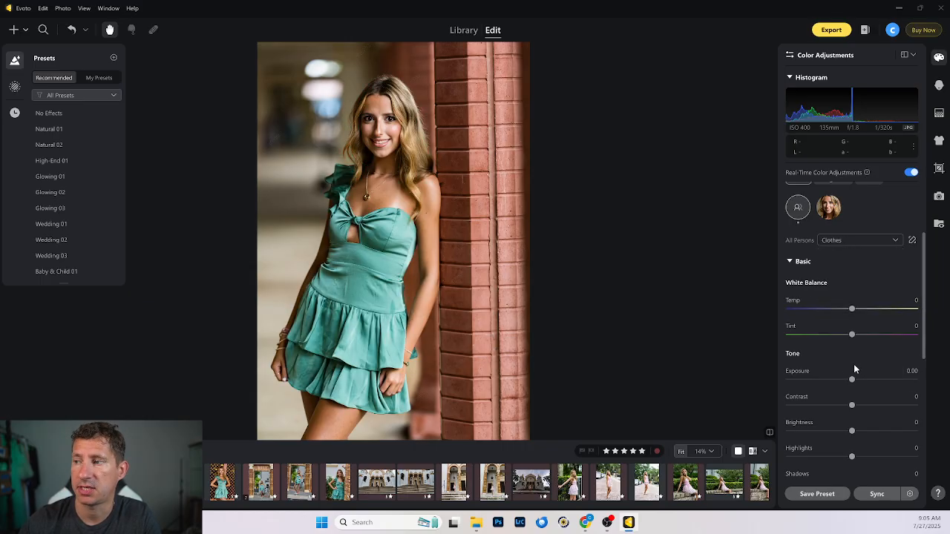
mouse_move(852, 381)
mouse_down()
mouse_move(862, 382)
mouse_move(837, 381)
mouse_move(851, 382)
mouse_up()
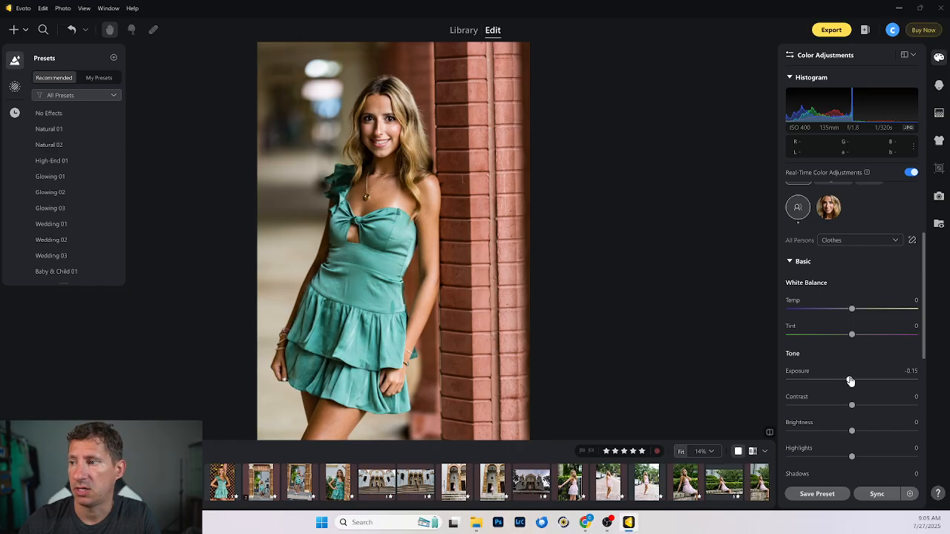
Set the HSL saturation of the clothes to -1 for Red and 2 for Aqua
scroll(852, 381, down, 6)
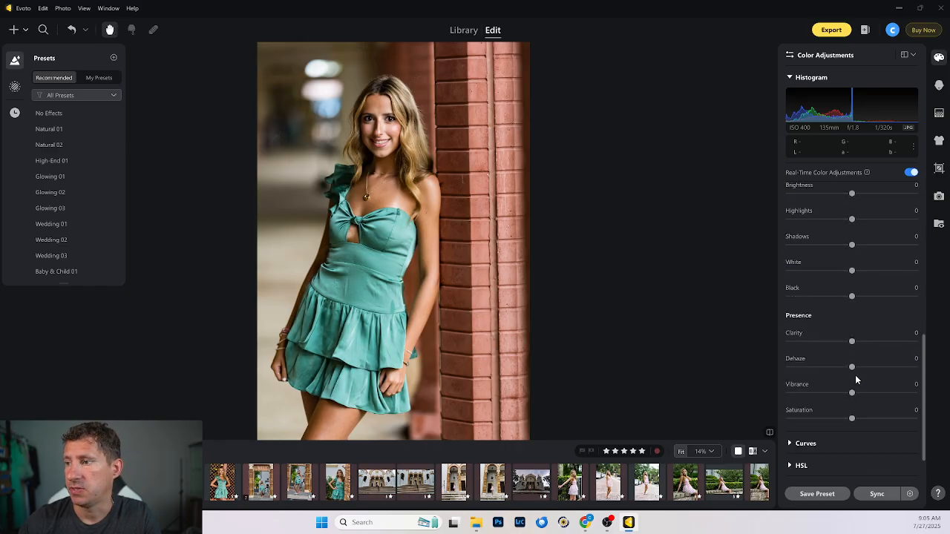
click(802, 423)
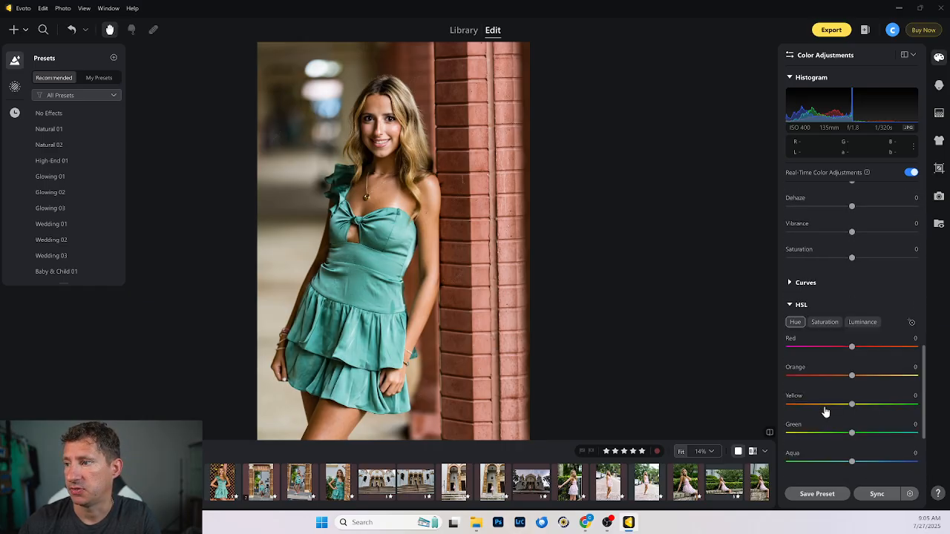
click(824, 323)
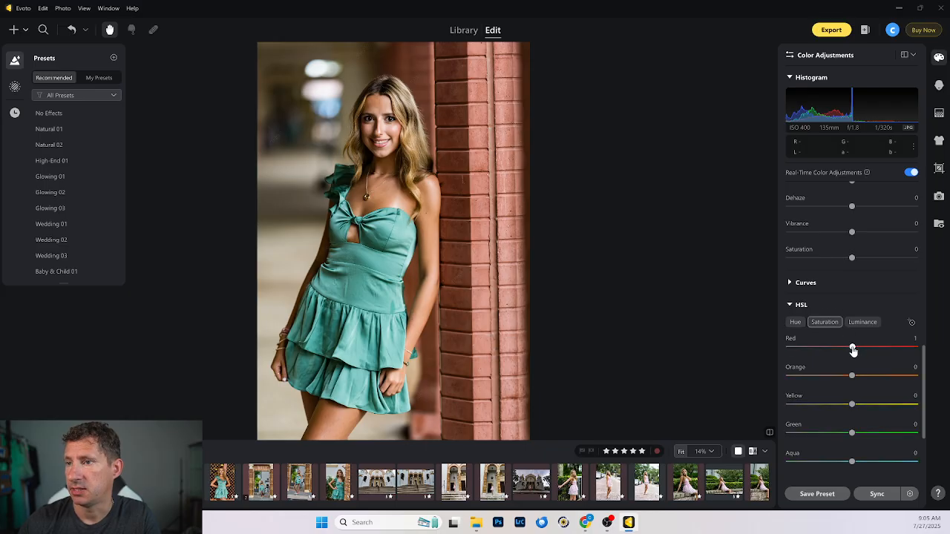
mouse_move(851, 347)
mouse_down()
mouse_move(818, 347)
mouse_move(851, 347)
mouse_up()
scroll(851, 432, down, 2)
mouse_move(851, 402)
mouse_down()
mouse_move(916, 396)
mouse_move(735, 392)
mouse_move(920, 394)
mouse_move(812, 388)
mouse_move(913, 394)
mouse_move(855, 406)
mouse_up()
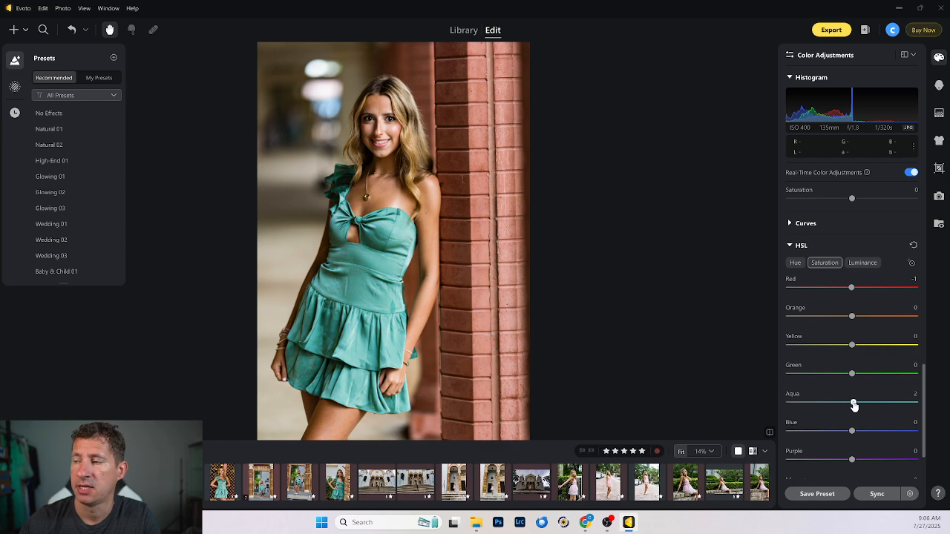
Change the person mask's target to the entire person
scroll(832, 281, up, 10)
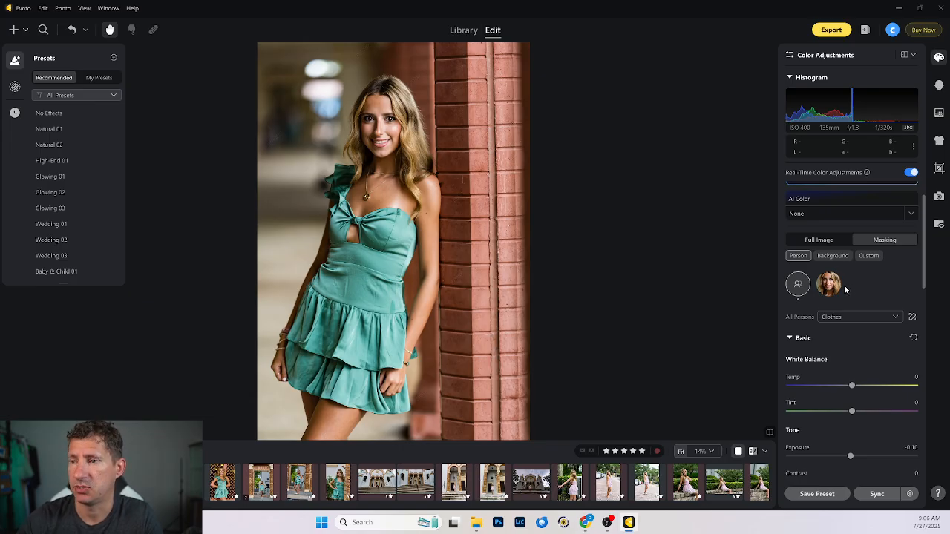
click(841, 320)
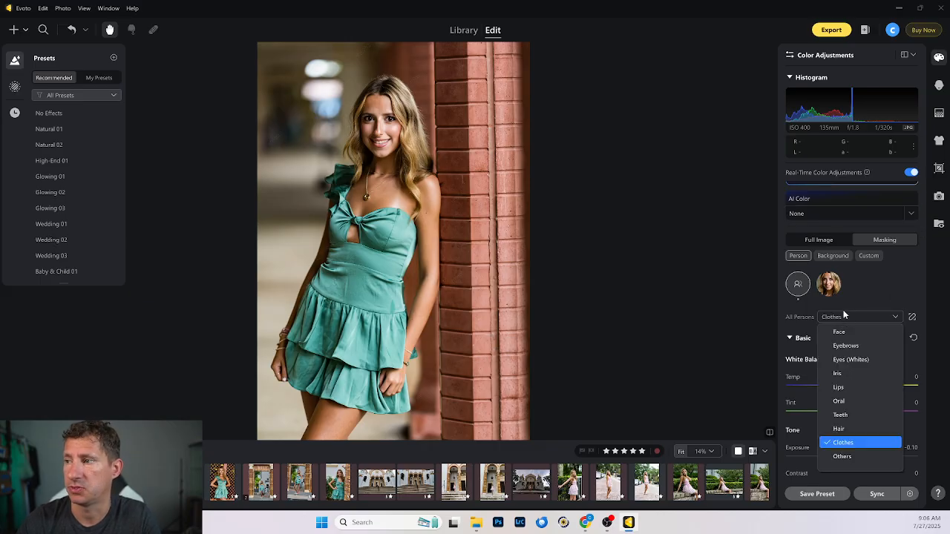
scroll(850, 339, up, 3)
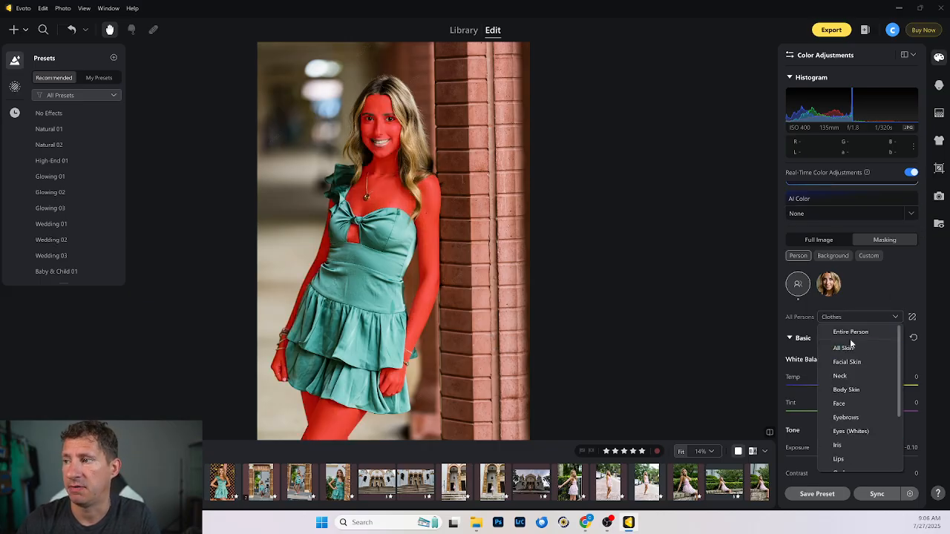
click(851, 334)
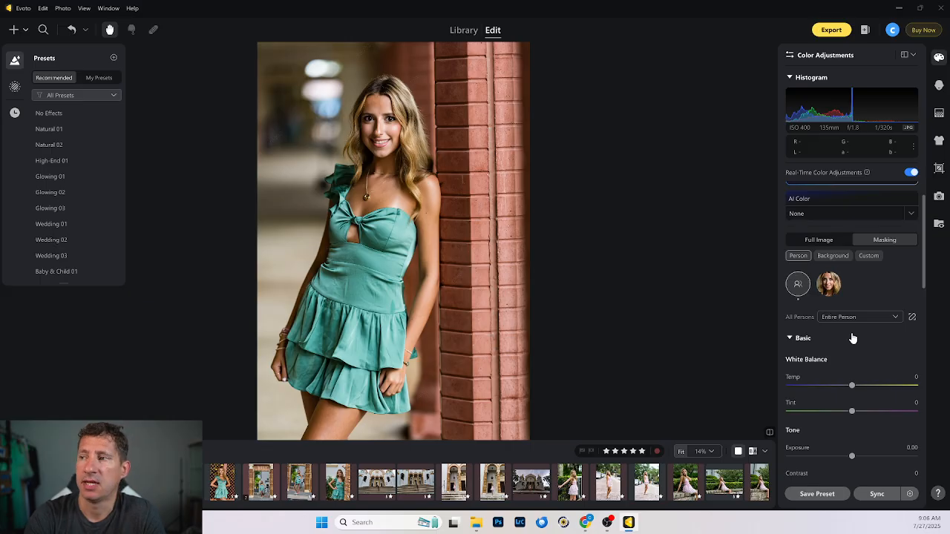
Switch to the background mask and darken the entire background to an Exposure of -0.95
click(834, 257)
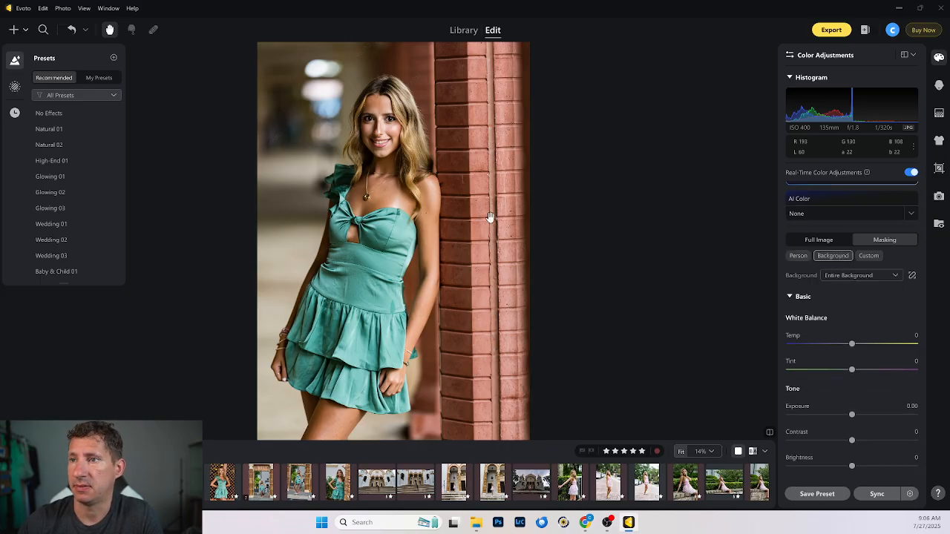
scroll(781, 367, down, 2)
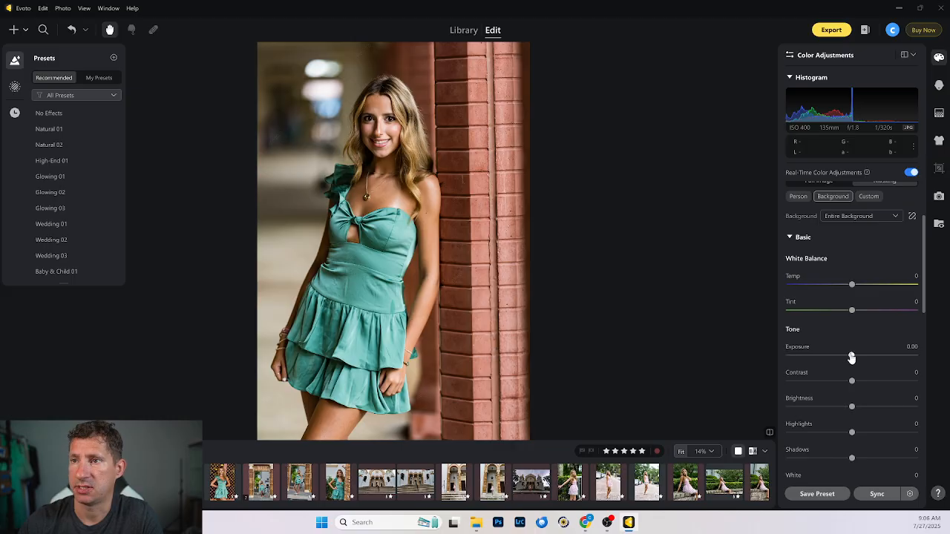
mouse_move(852, 355)
mouse_down()
mouse_move(777, 354)
mouse_move(924, 360)
mouse_move(857, 361)
mouse_up()
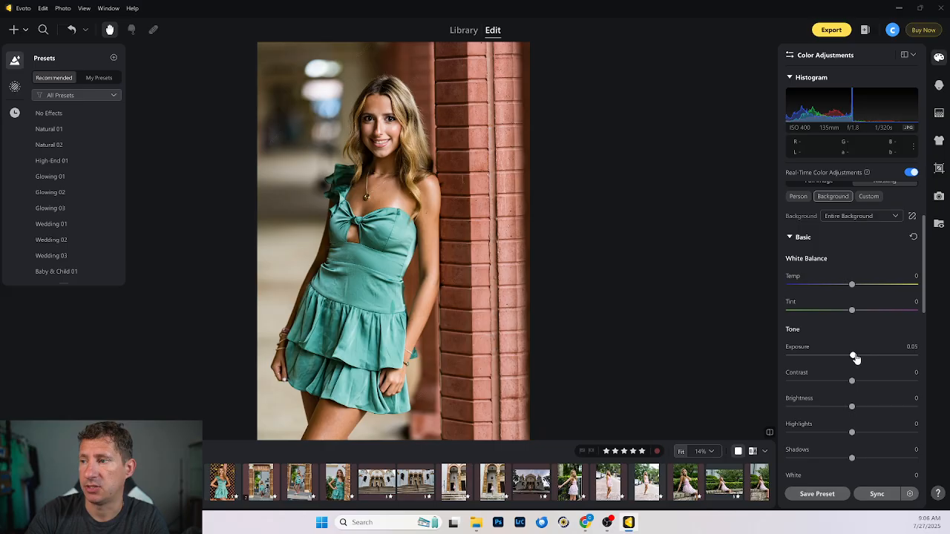
drag(854, 360, 841, 358)
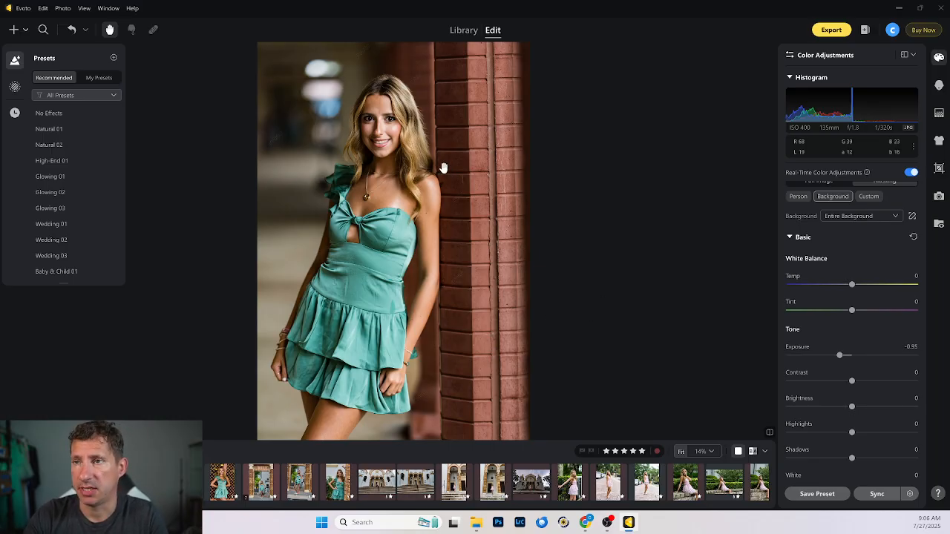
Review the other green-dress photos and add four more photos of the same outfit to the selection
click(182, 482)
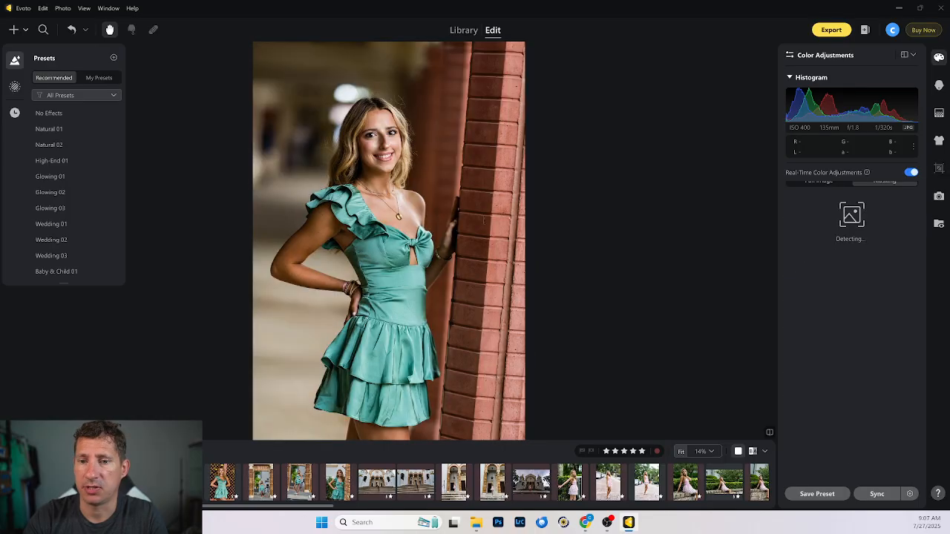
key(Right)
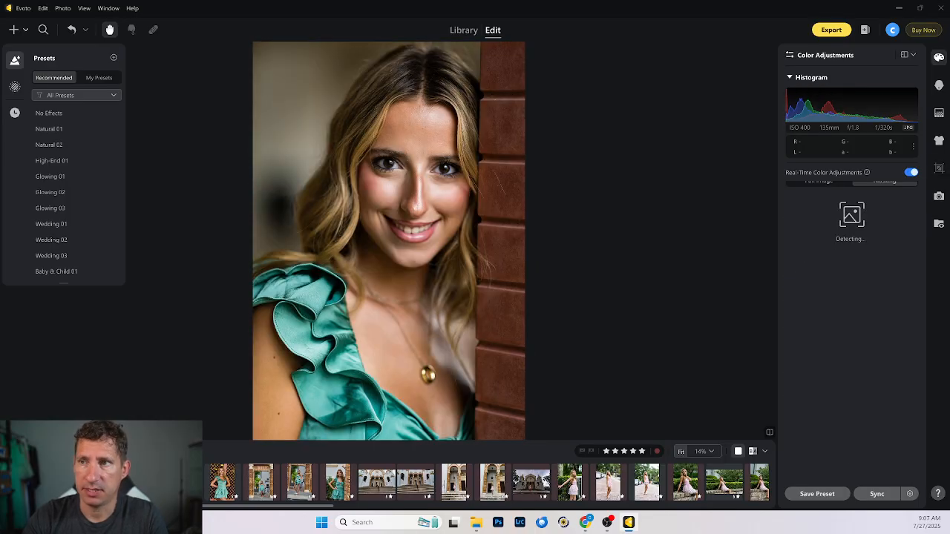
key(Right)
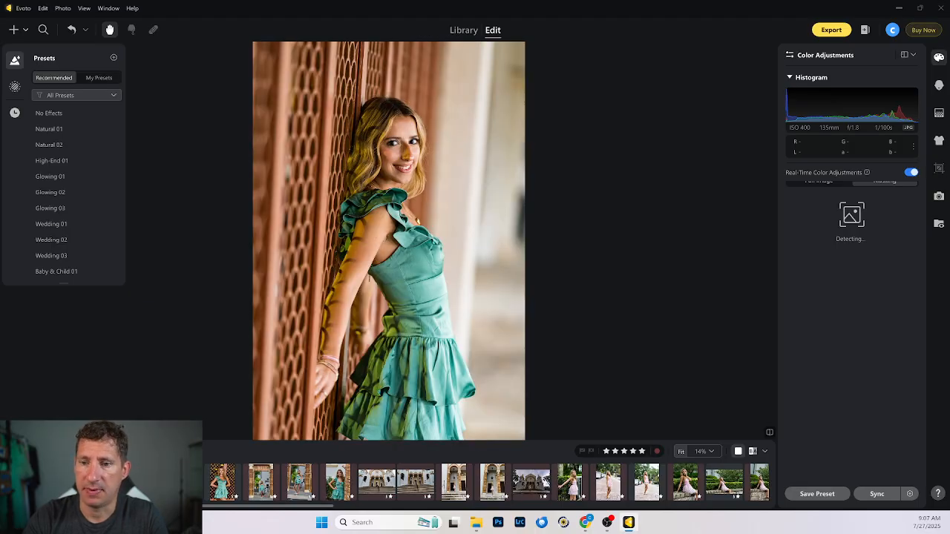
key(Right)
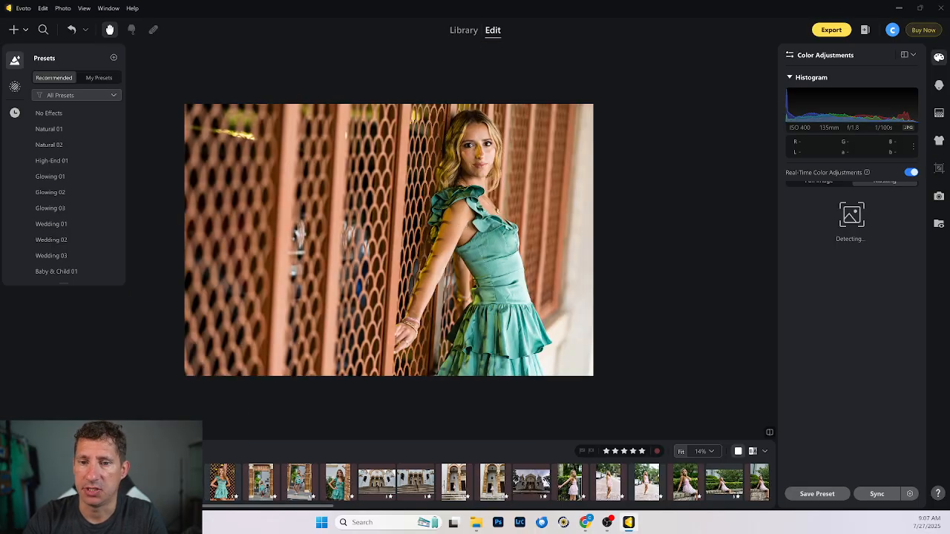
key(Right)
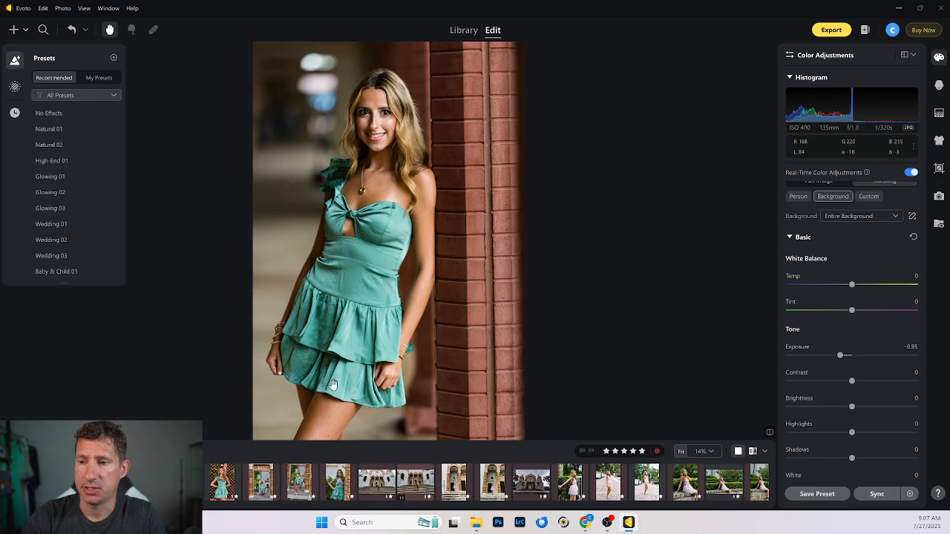
click(338, 490)
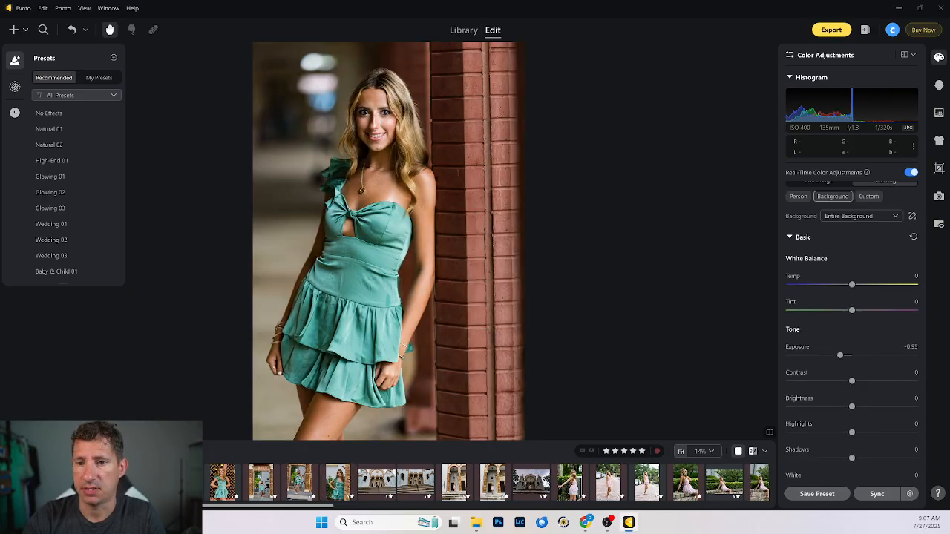
ctrl+click(226, 488)
ctrl+click(259, 489)
ctrl+click(296, 490)
ctrl+click(334, 489)
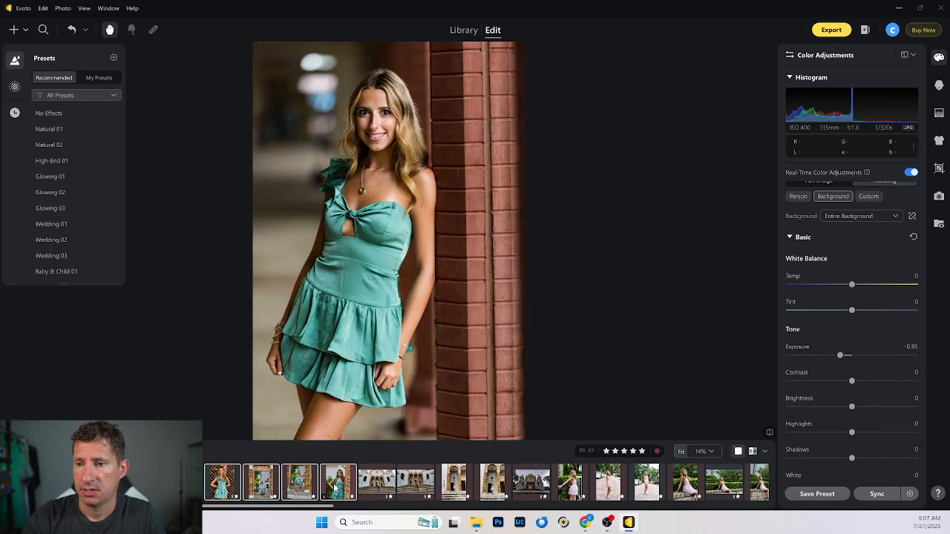
Sync the AI color and color adjustments to the selected photos, excluding Portrait Retouching, Background Adjustments and Clothes & Accessories Adjustments
click(877, 494)
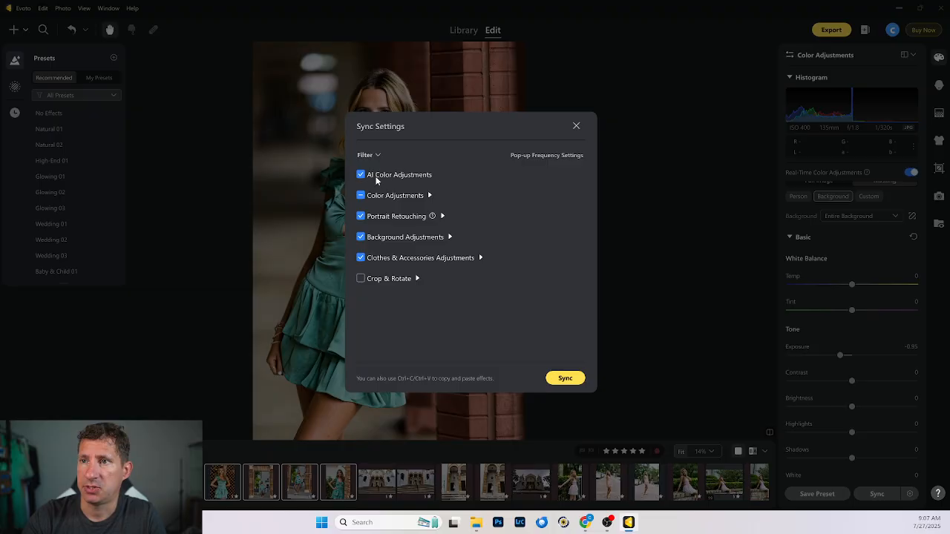
click(362, 216)
click(362, 237)
click(363, 257)
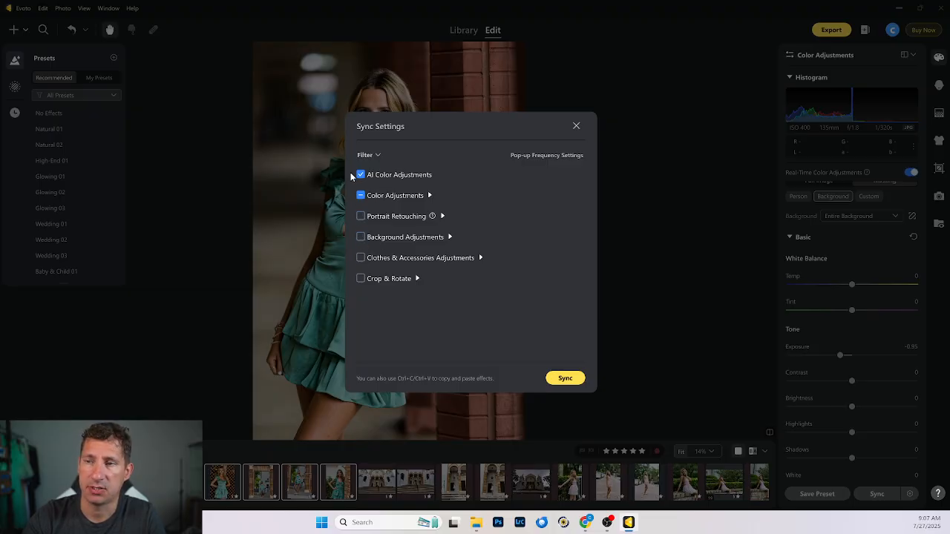
click(562, 379)
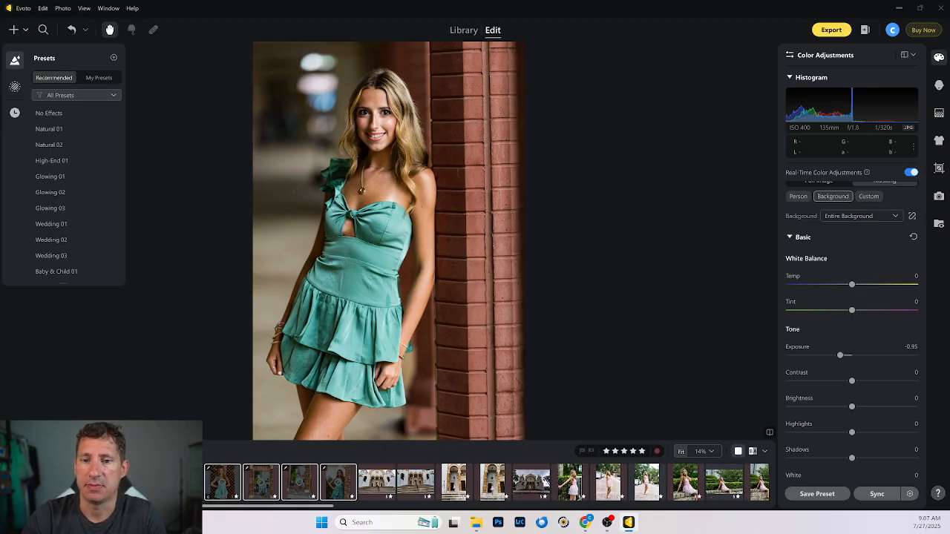
Go through the synced green-dress photos and examine how the color and background adjustments were applied to each
key(Right)
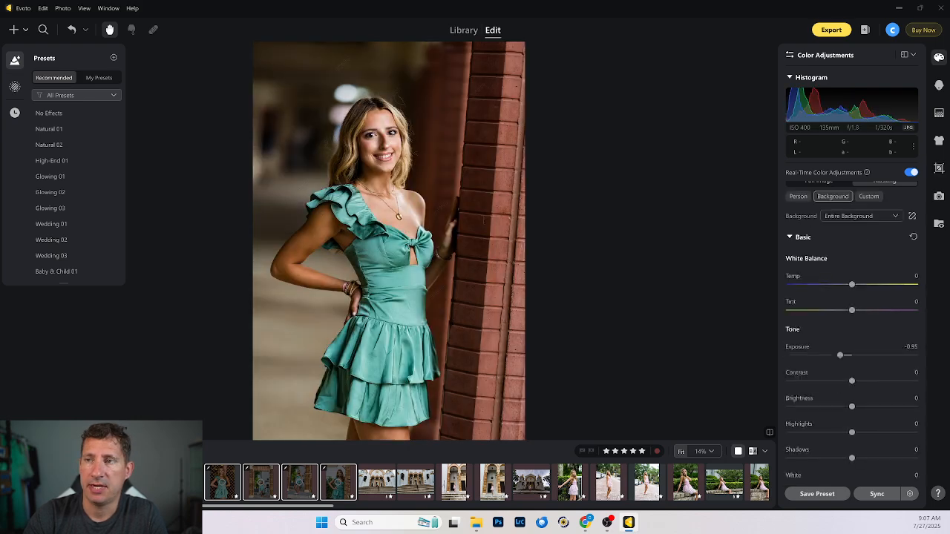
key(Right)
key(Right)
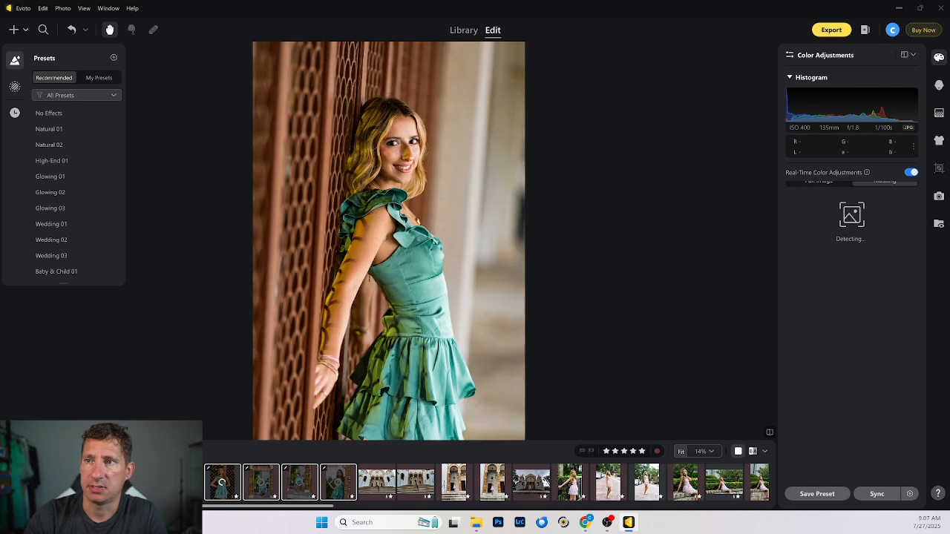
key(Right)
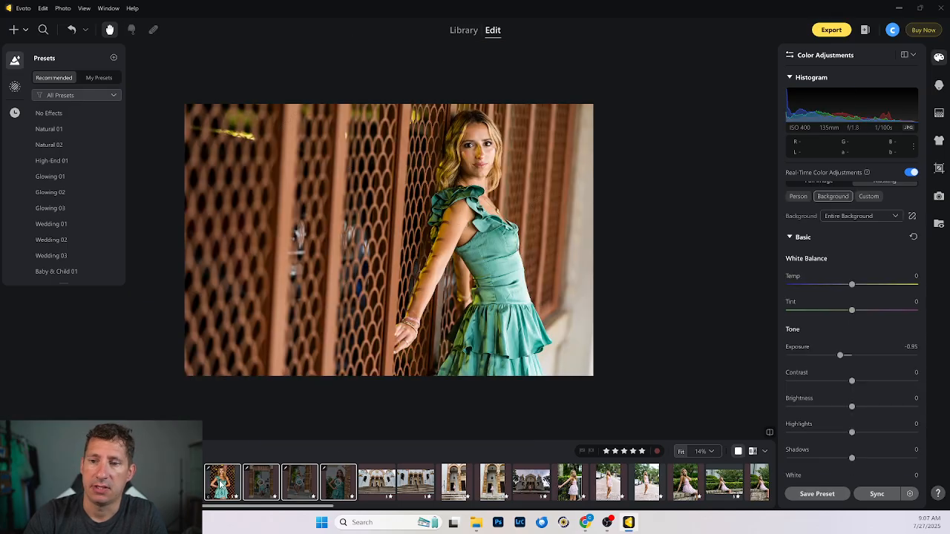
click(222, 484)
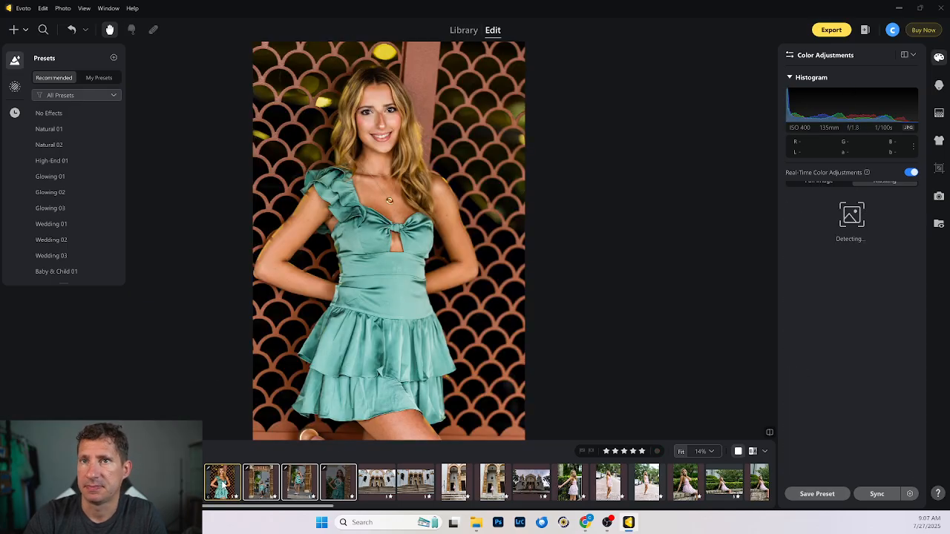
click(294, 487)
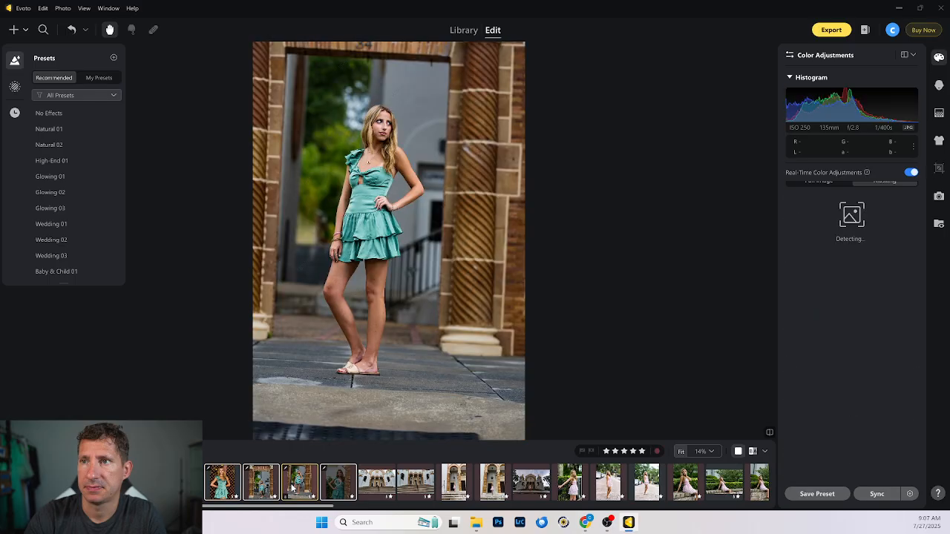
click(337, 486)
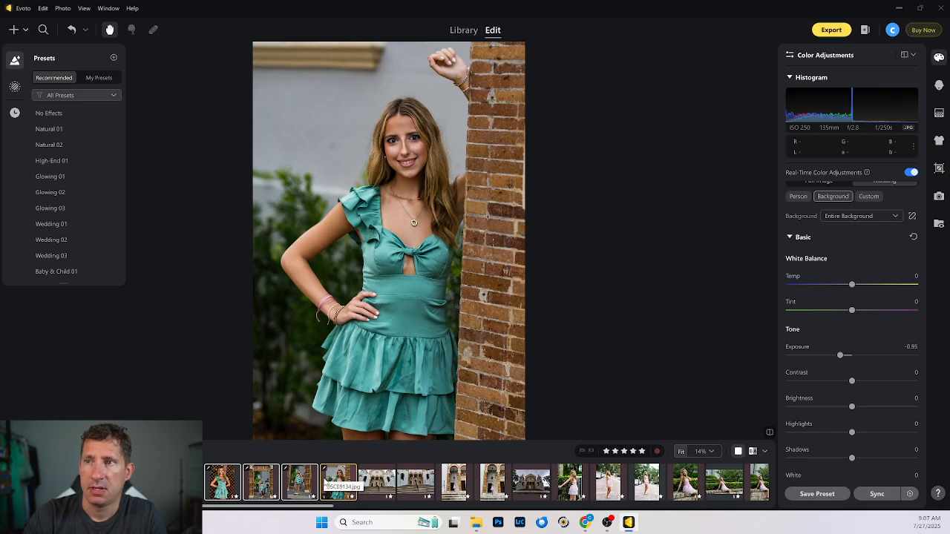
click(304, 485)
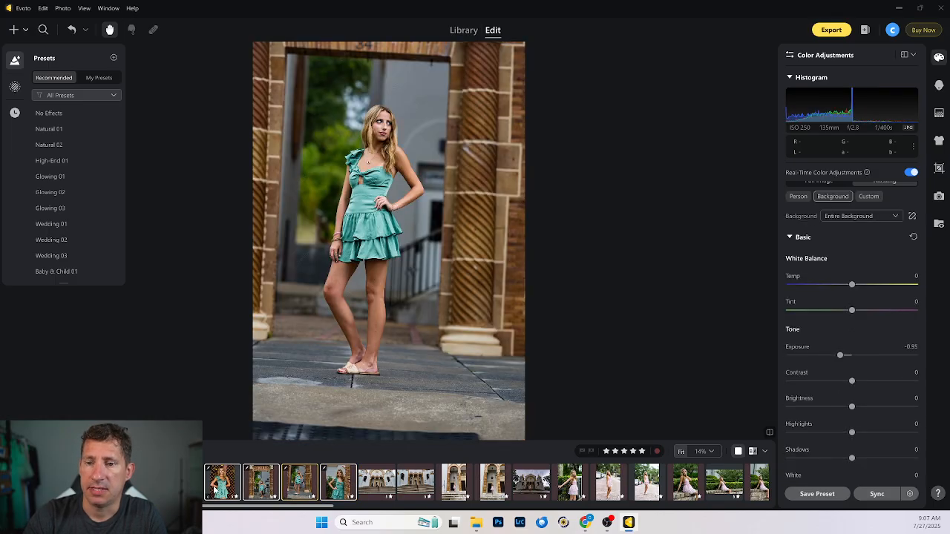
key(Right)
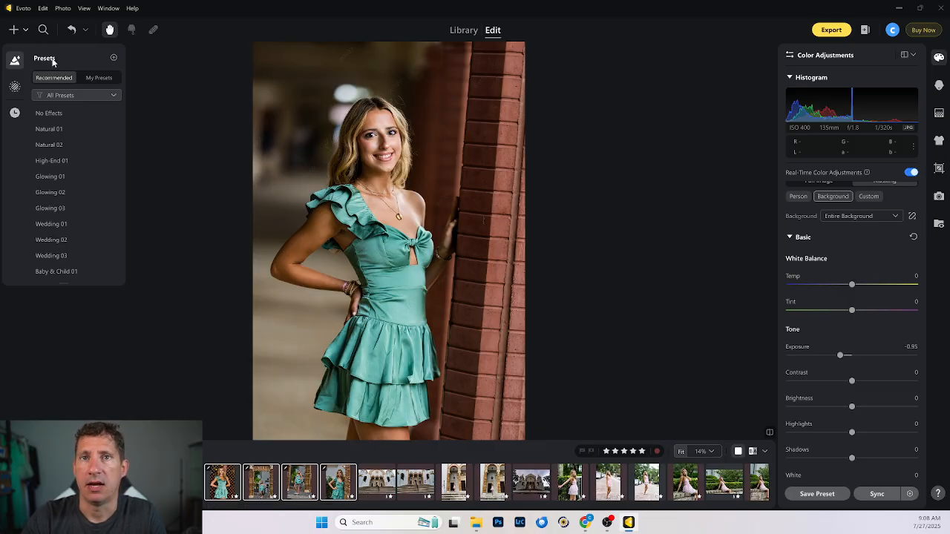
Compare the original and synced states of DSC09014.jpg and DSC09021.jpg through their edit history
click(15, 114)
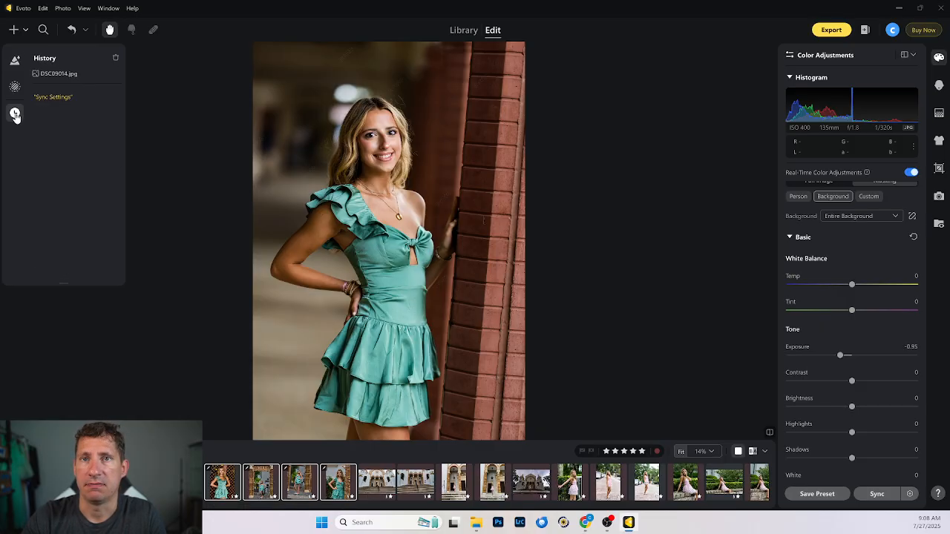
click(56, 79)
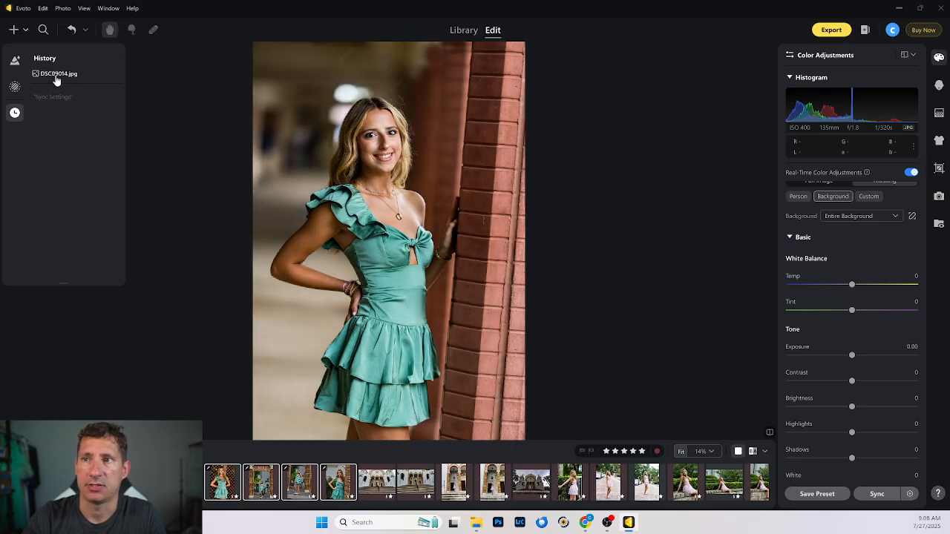
click(54, 97)
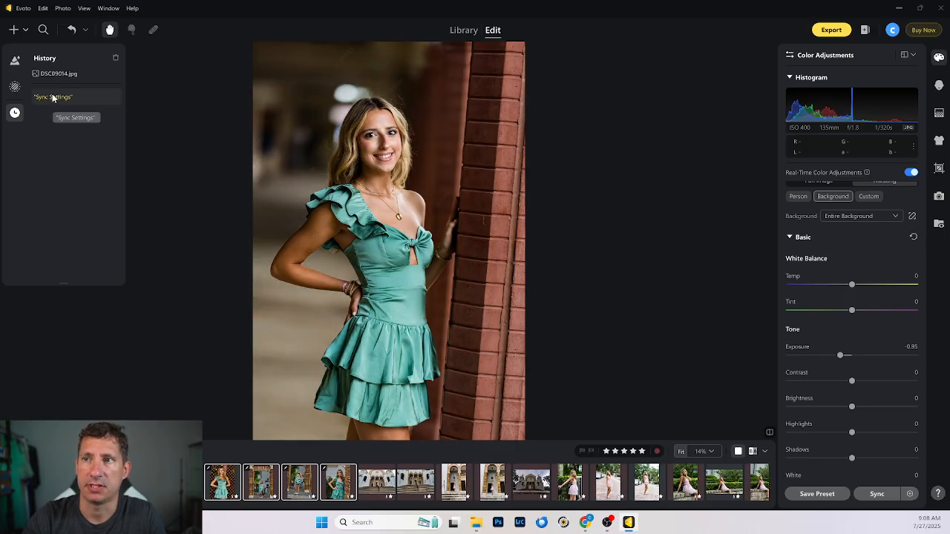
click(68, 483)
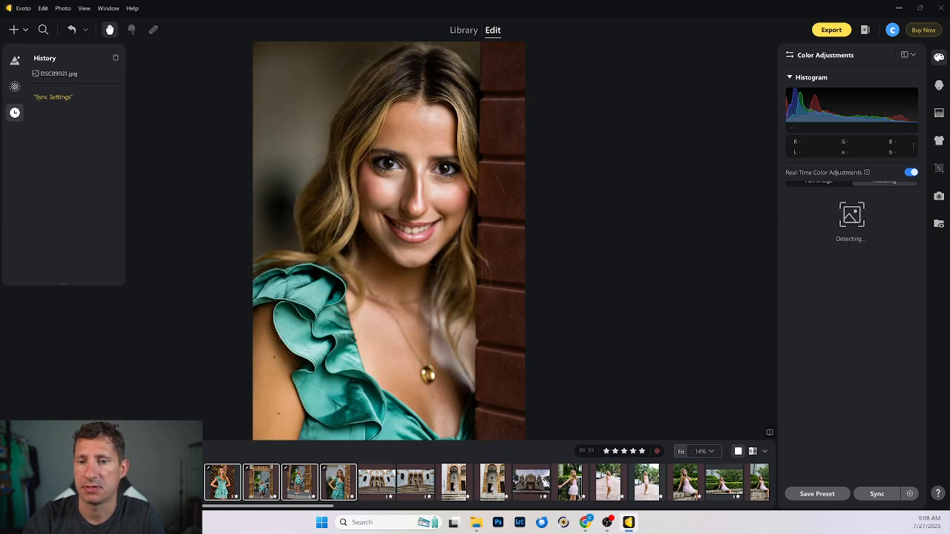
click(64, 75)
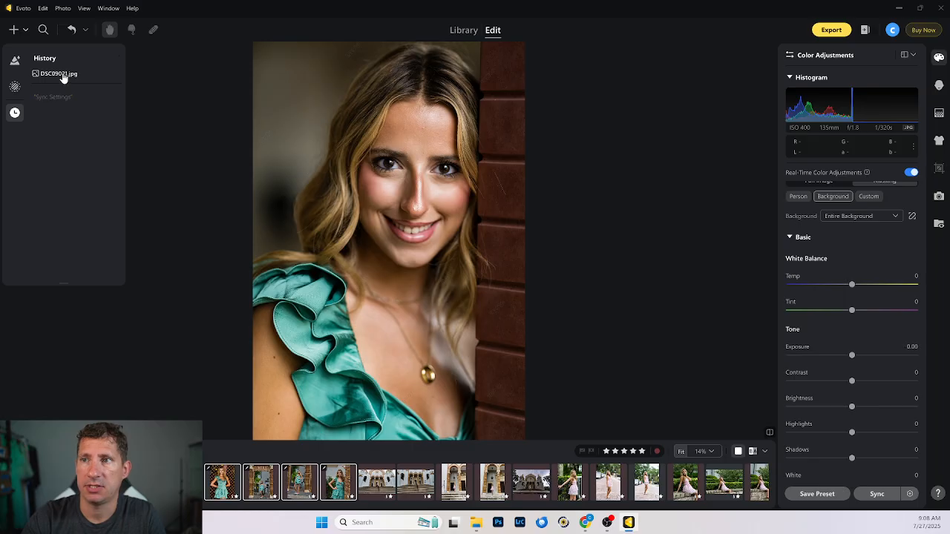
click(64, 97)
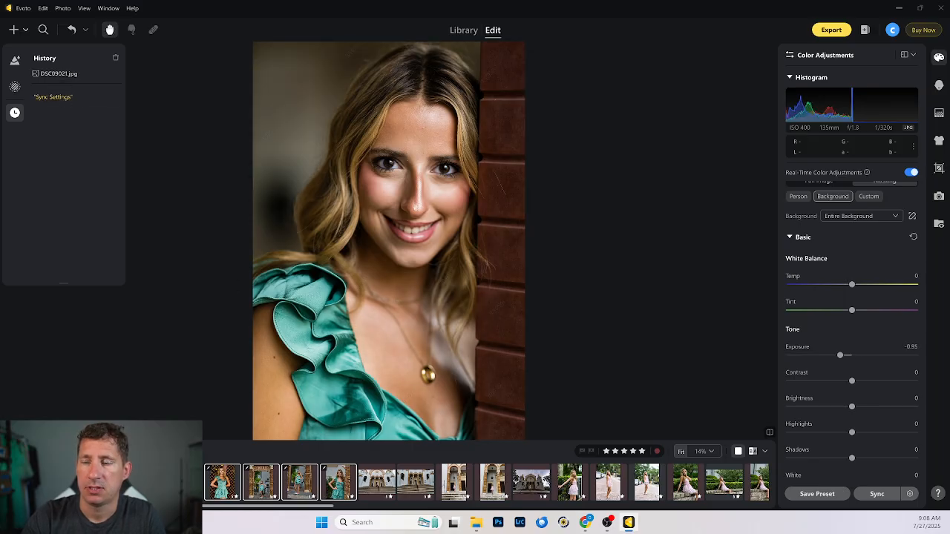
Compare DSC09039.jpg with its original in the edit history and set its entire background's Highlights to -57
click(182, 482)
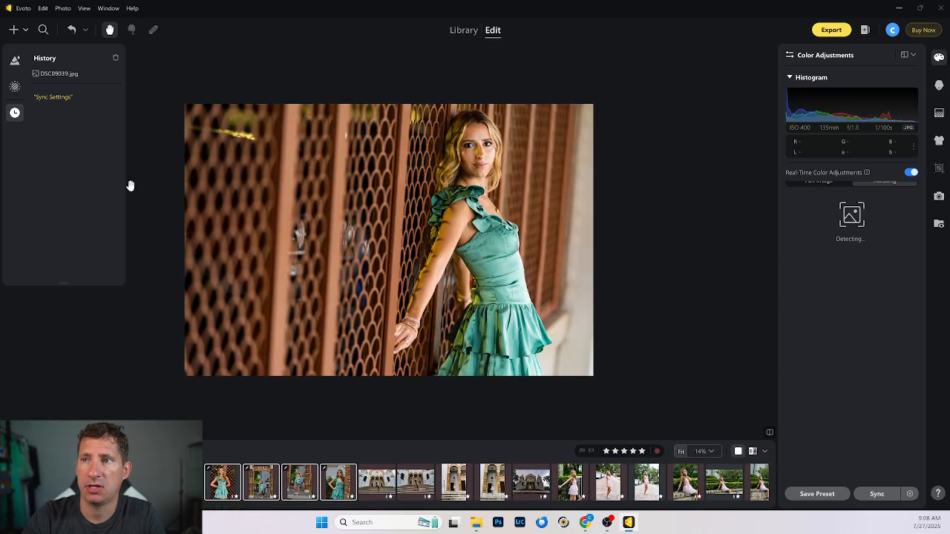
click(69, 77)
click(63, 97)
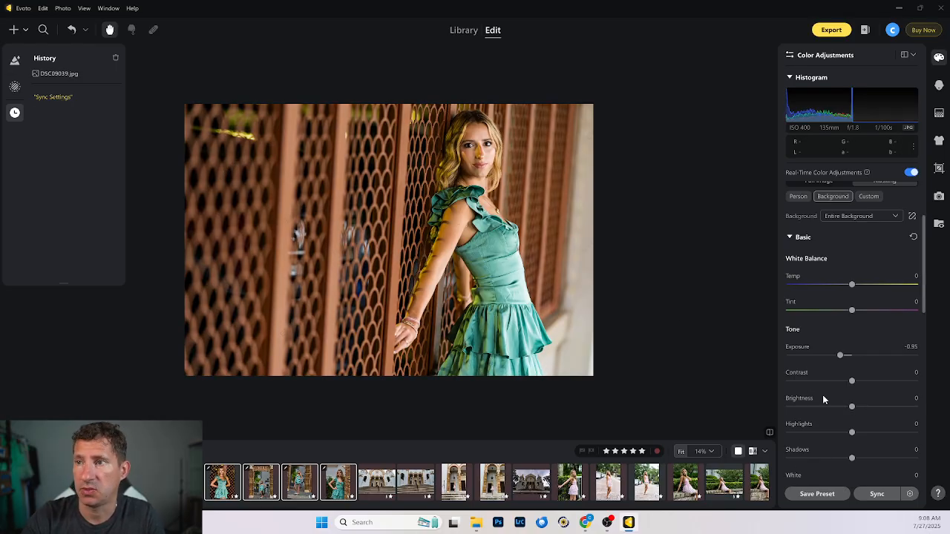
drag(852, 433, 817, 434)
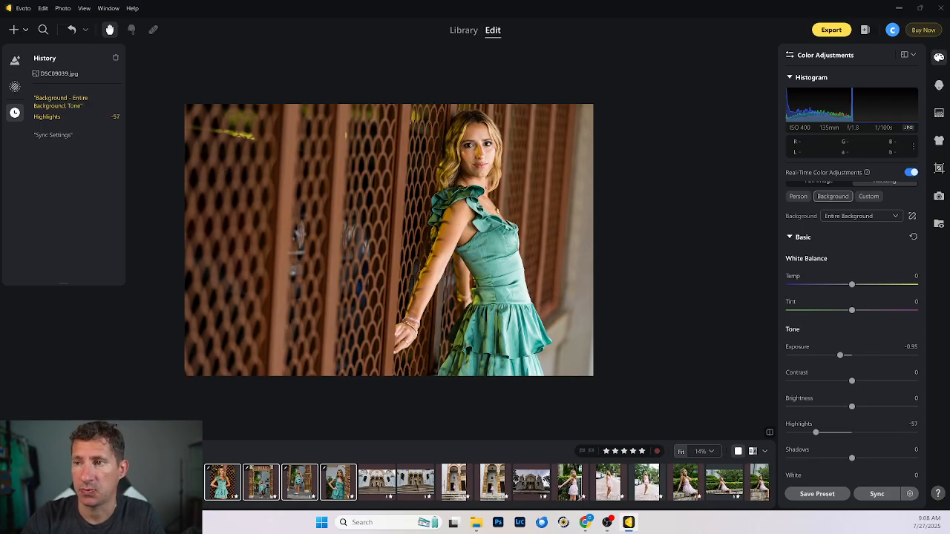
Return to DSC09008.jpg and set De-wrinkle Clothing to 82 for all persons
click(145, 483)
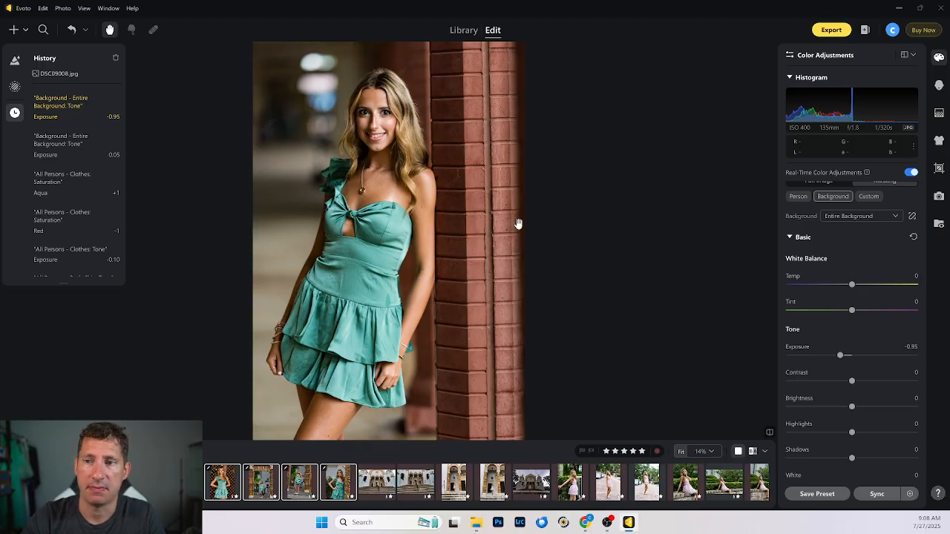
click(940, 142)
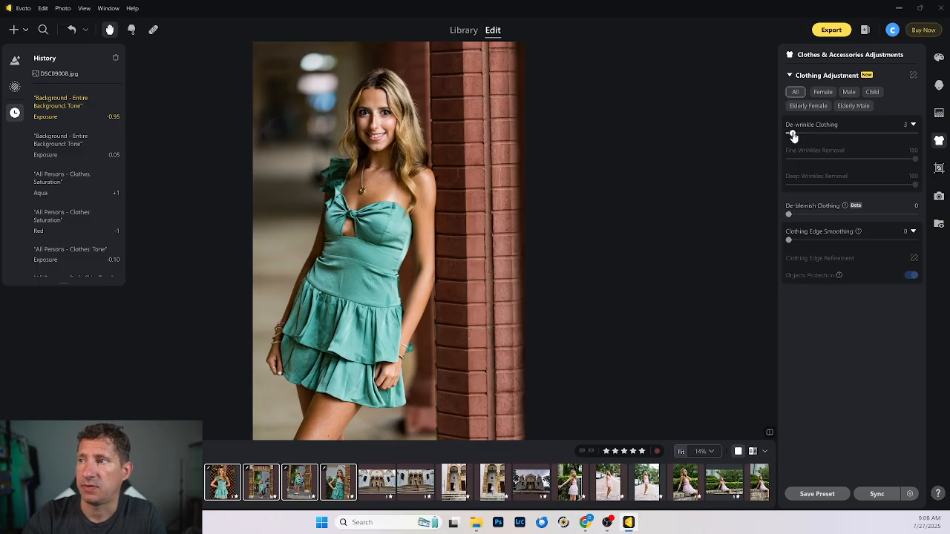
drag(793, 135, 877, 134)
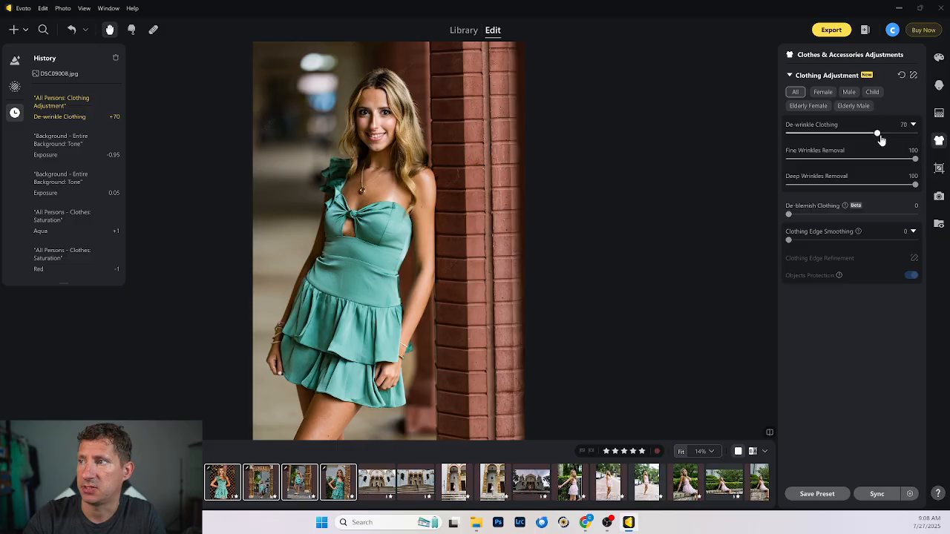
drag(879, 136, 917, 136)
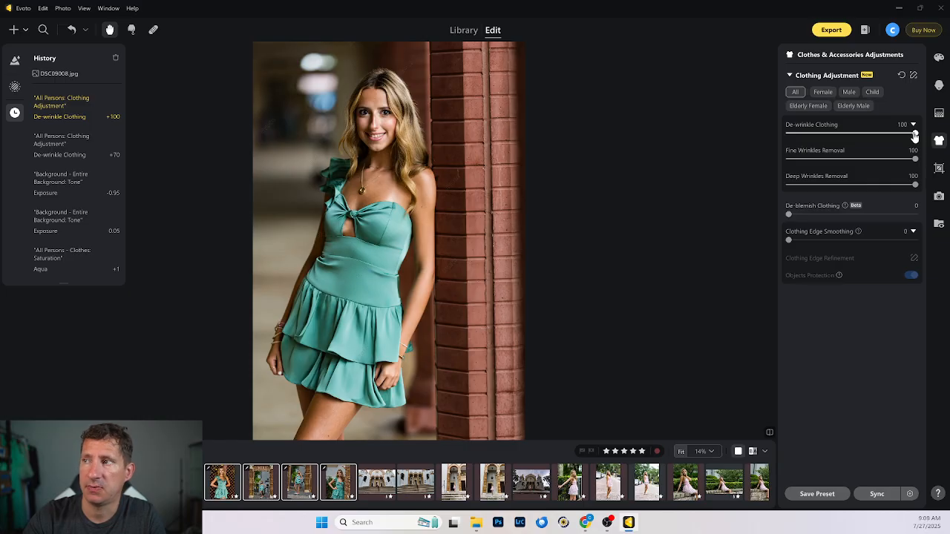
mouse_move(916, 136)
mouse_down()
mouse_move(846, 135)
mouse_move(915, 139)
mouse_up()
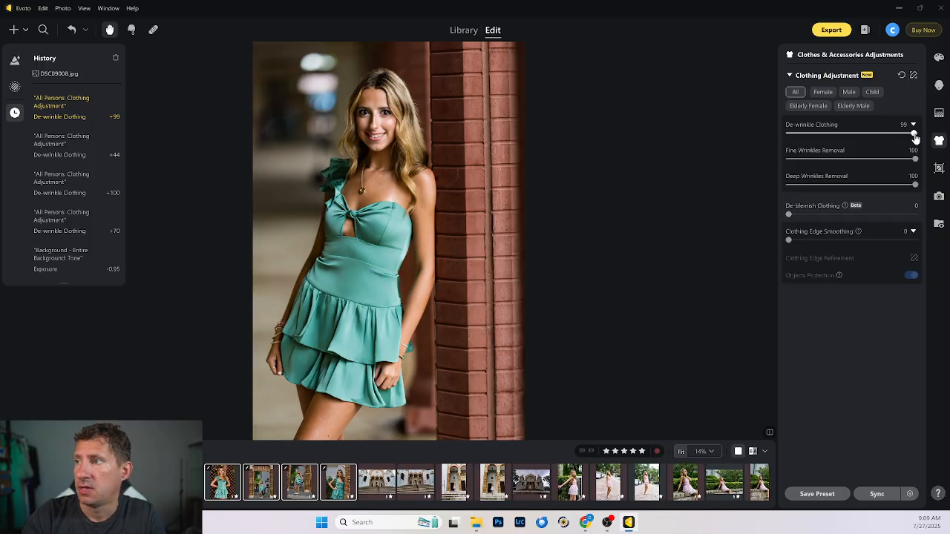
drag(915, 138, 906, 138)
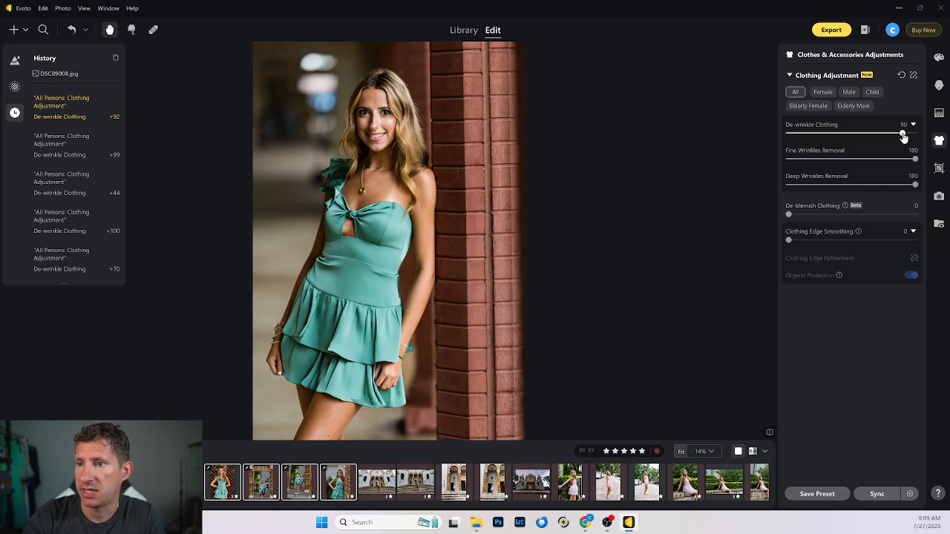
mouse_move(903, 136)
mouse_down()
mouse_move(946, 141)
mouse_move(893, 139)
mouse_up()
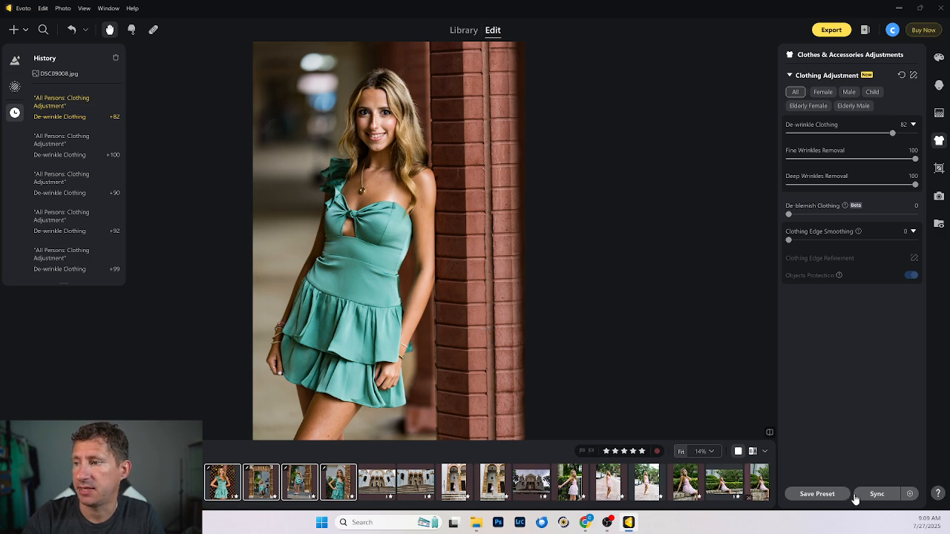
Save sync settings with AI Color, Color and Clothes & Accessories Adjustments included, and sync DSC09008.jpg's edits to the other selected photos
click(911, 495)
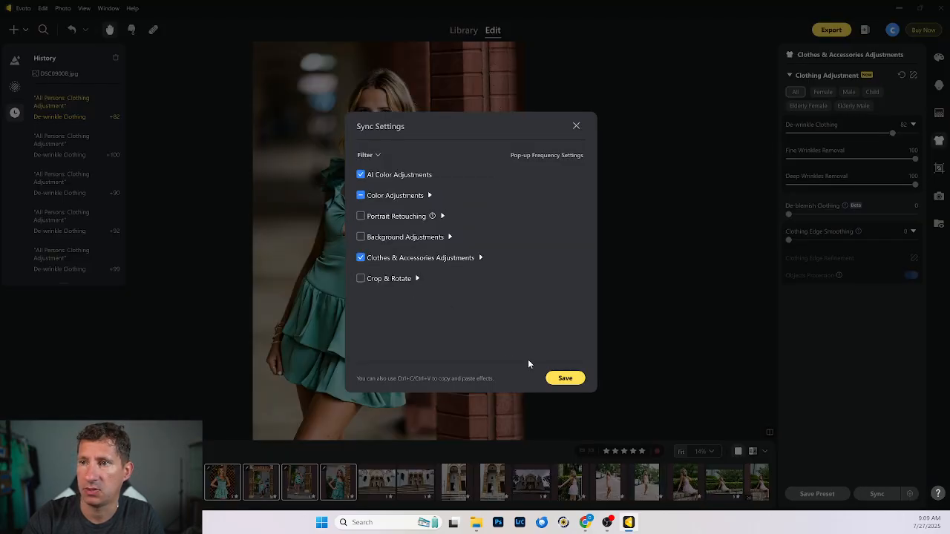
click(562, 380)
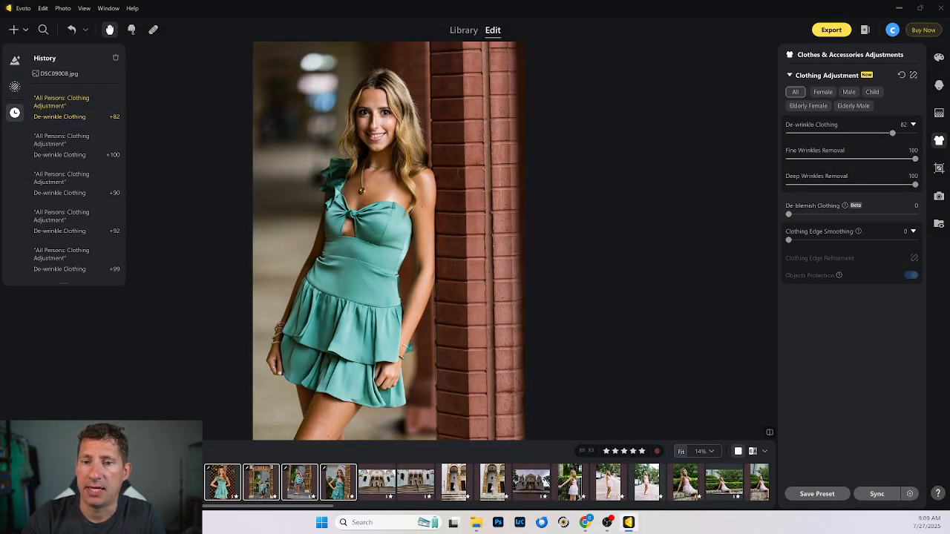
click(149, 483)
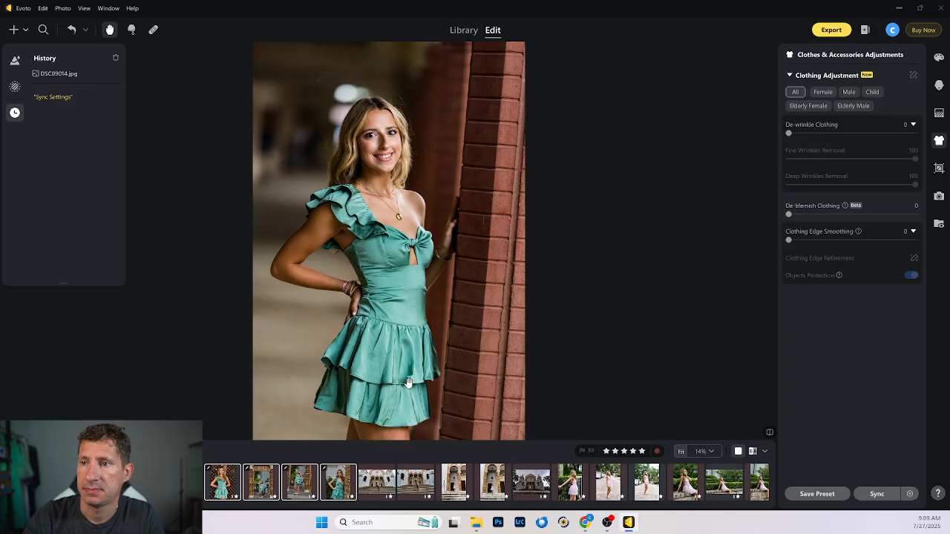
click(184, 483)
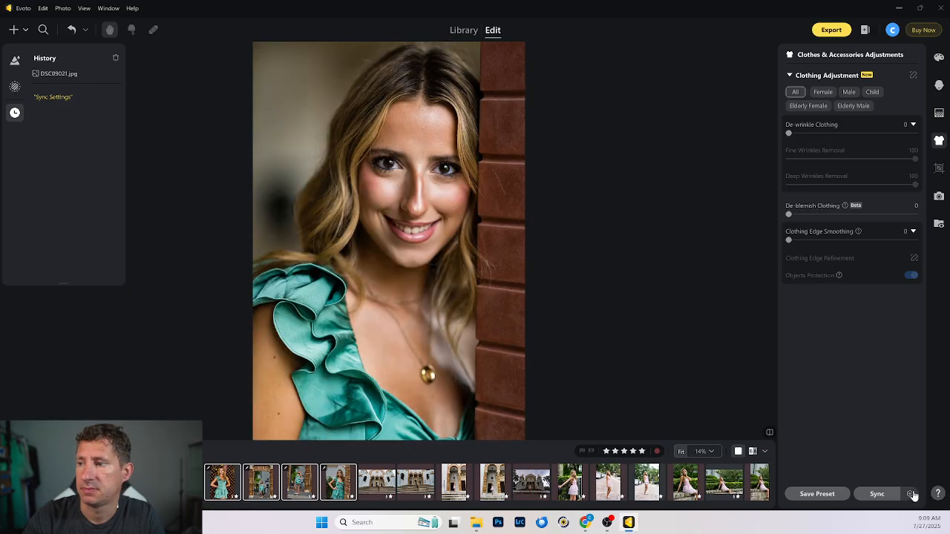
click(110, 483)
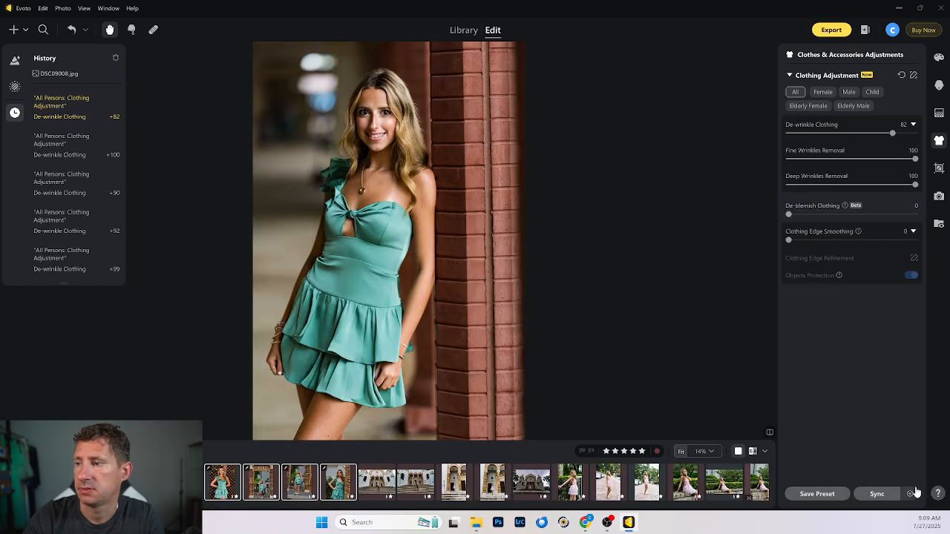
click(877, 494)
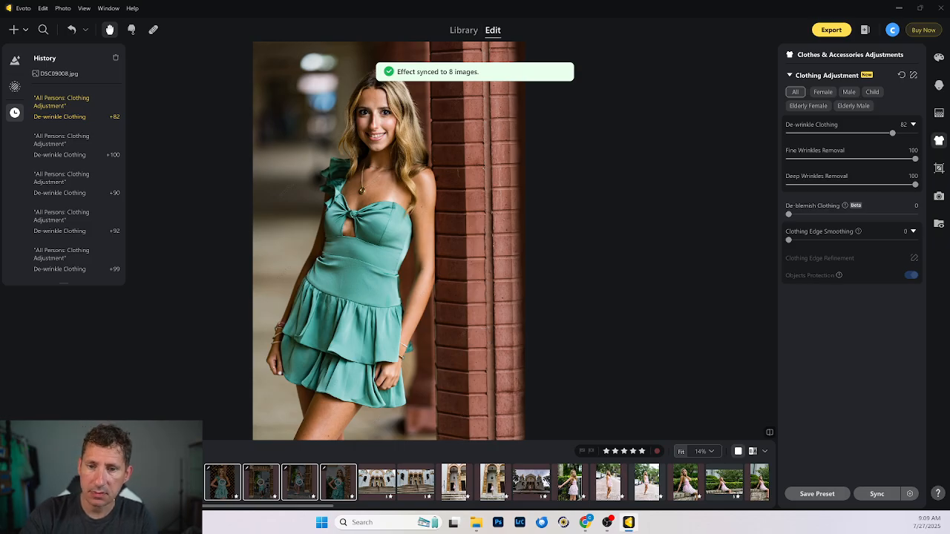
Examine the synced clothing de-wrinkling on DSC09014.jpg, DSC09021.jpg and DSC09039.jpg
key(Right)
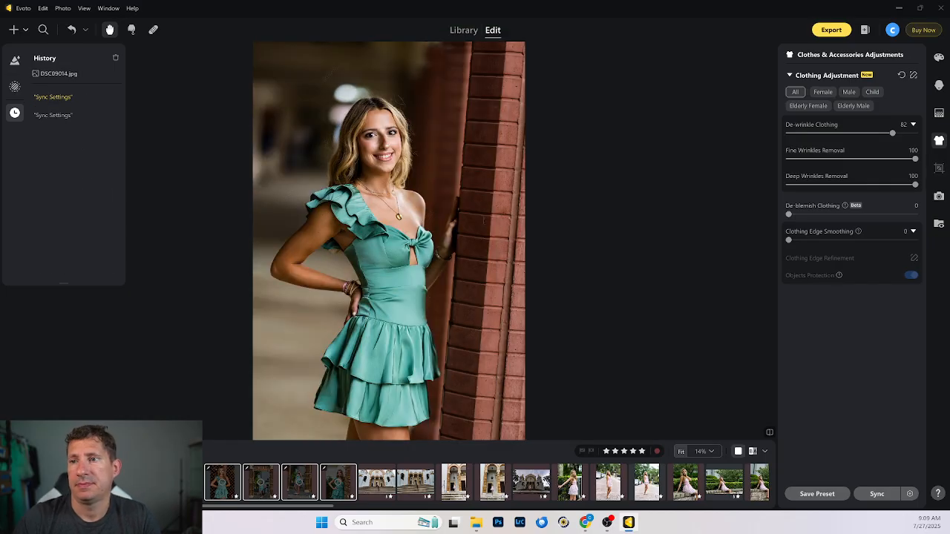
key(Right)
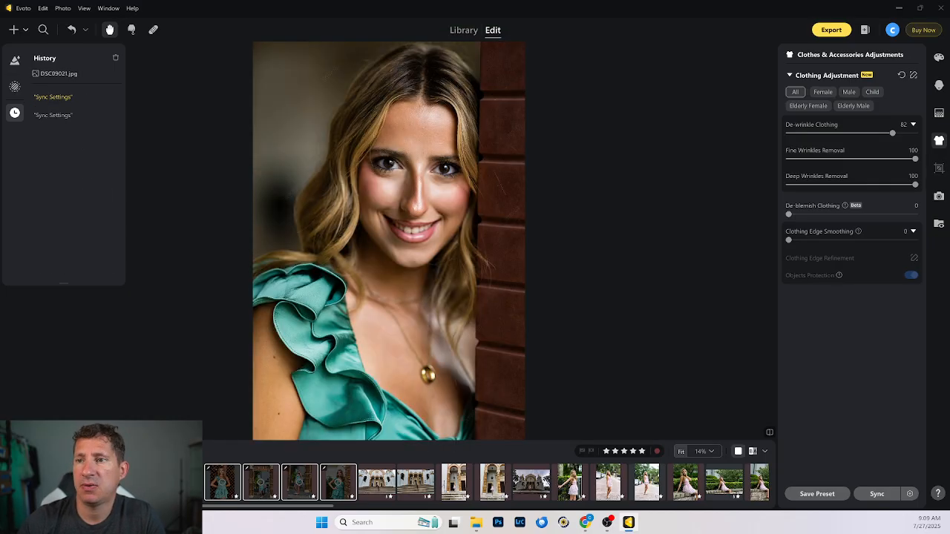
key(Right)
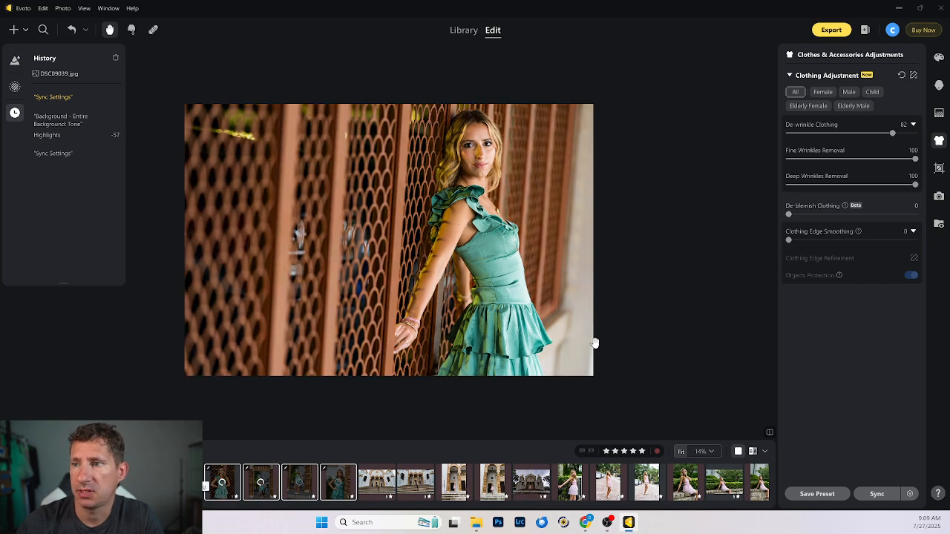
Revert DSC09039.jpg to its earliest Sync Settings history state and set De-wrinkle Clothing to 63 for all persons
click(58, 77)
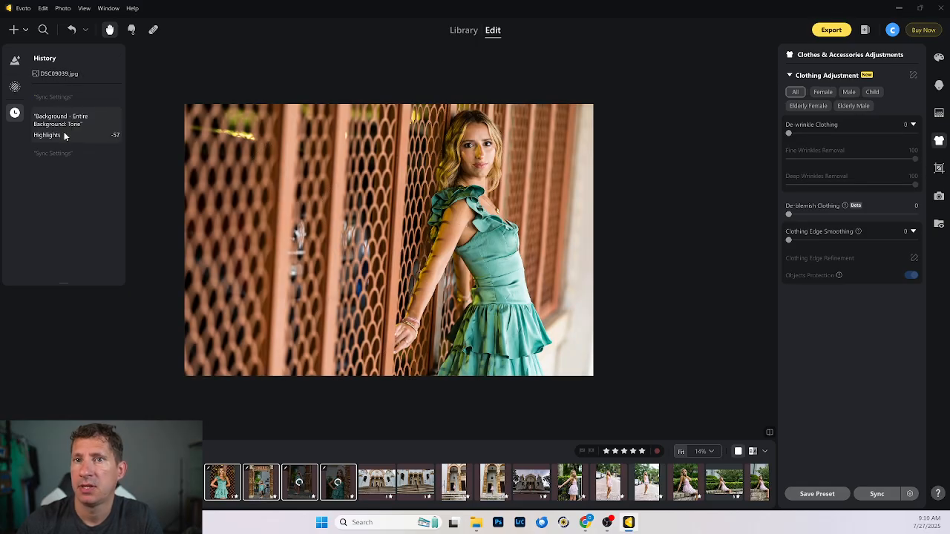
click(65, 155)
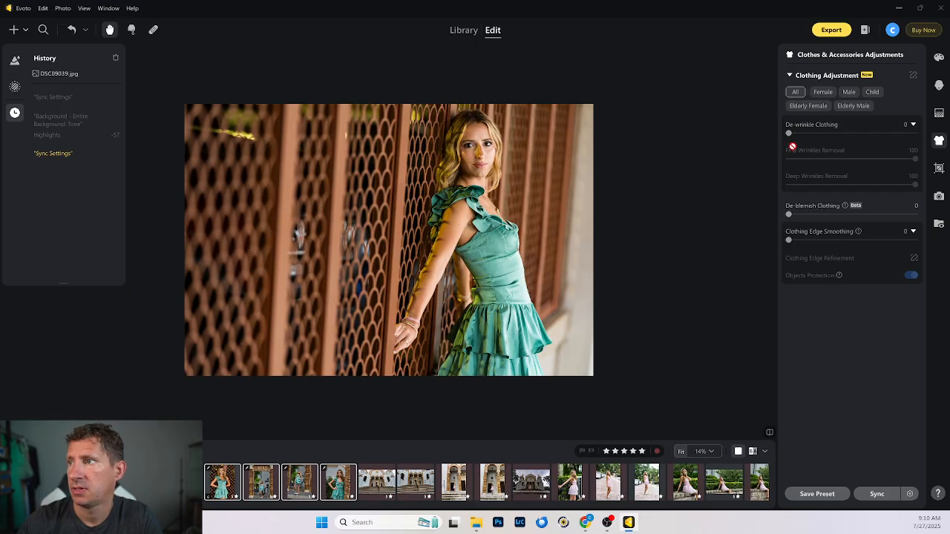
drag(789, 134, 869, 137)
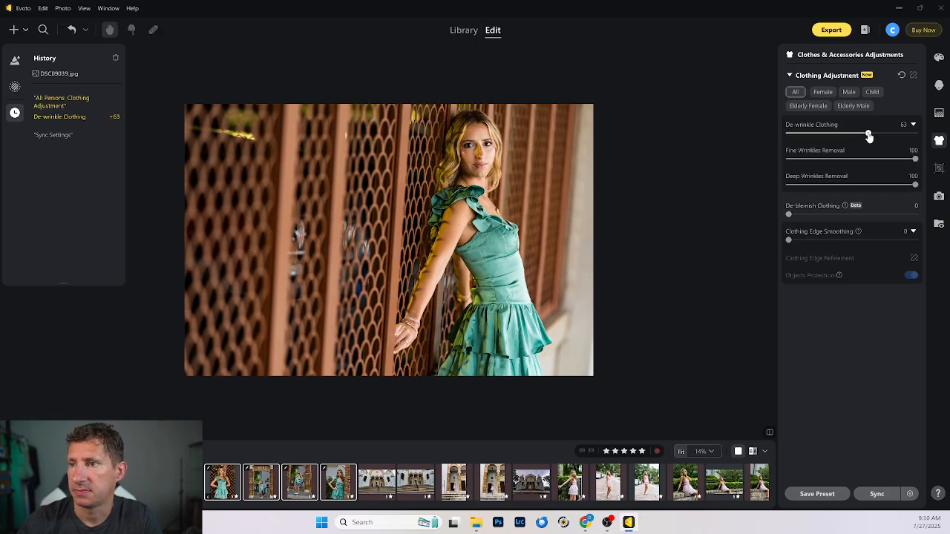
Move on to DSC09160.jpg and set its entire background's Exposure to -1.70 and Shadows to 47
click(146, 482)
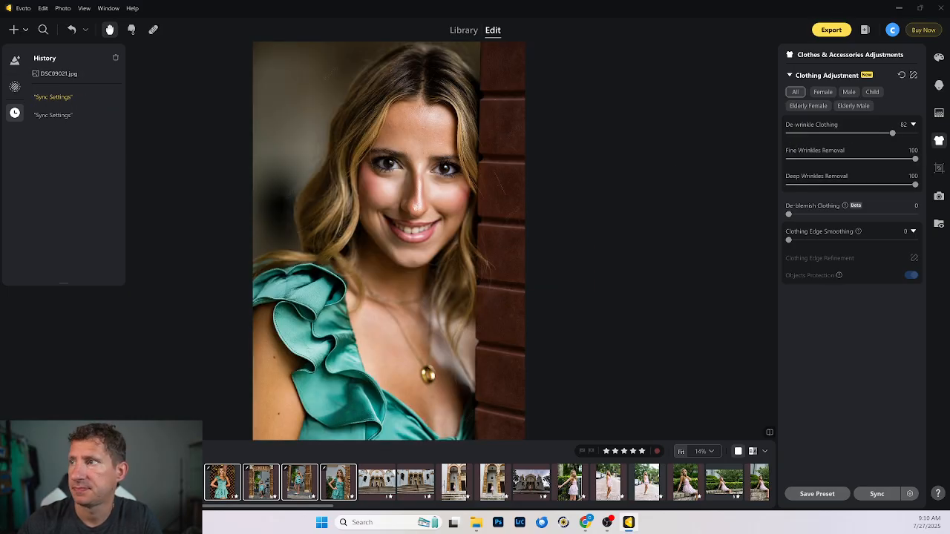
click(311, 486)
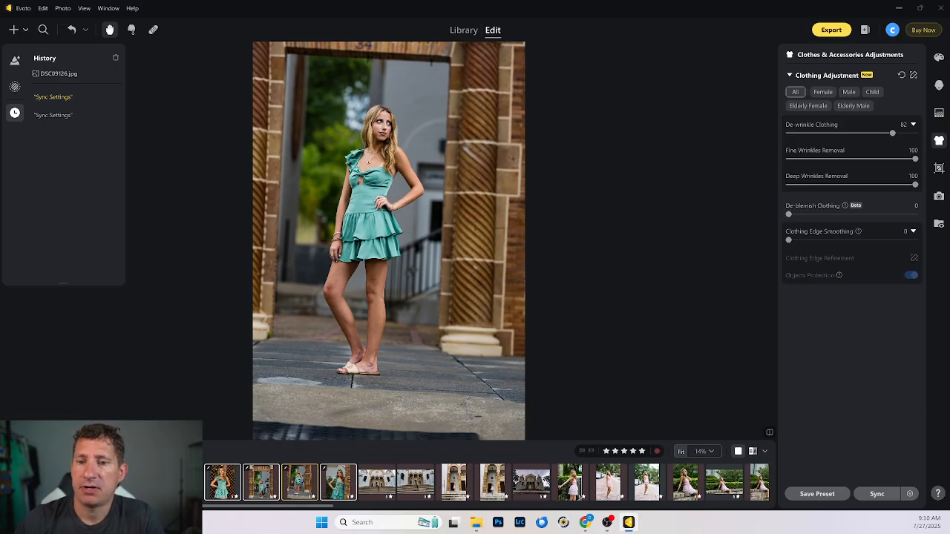
click(377, 483)
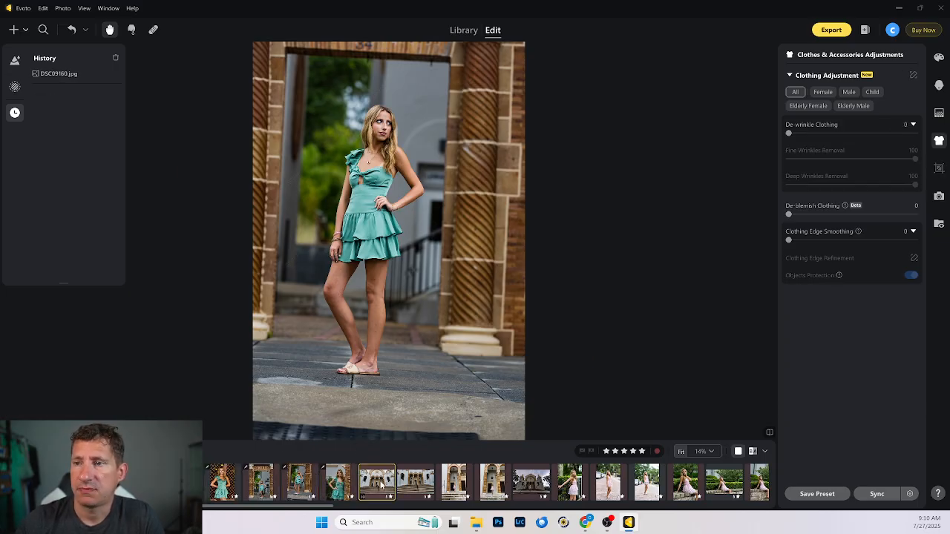
click(939, 57)
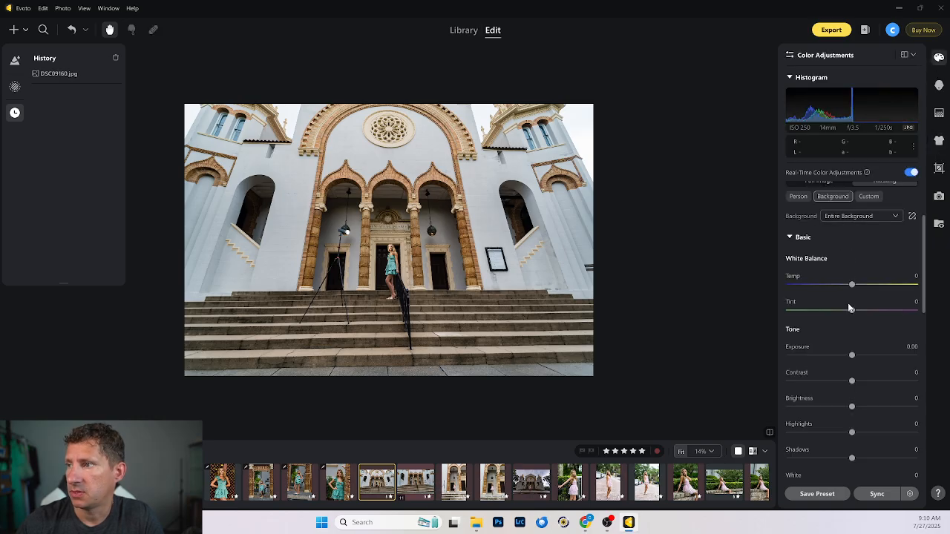
drag(854, 360, 837, 360)
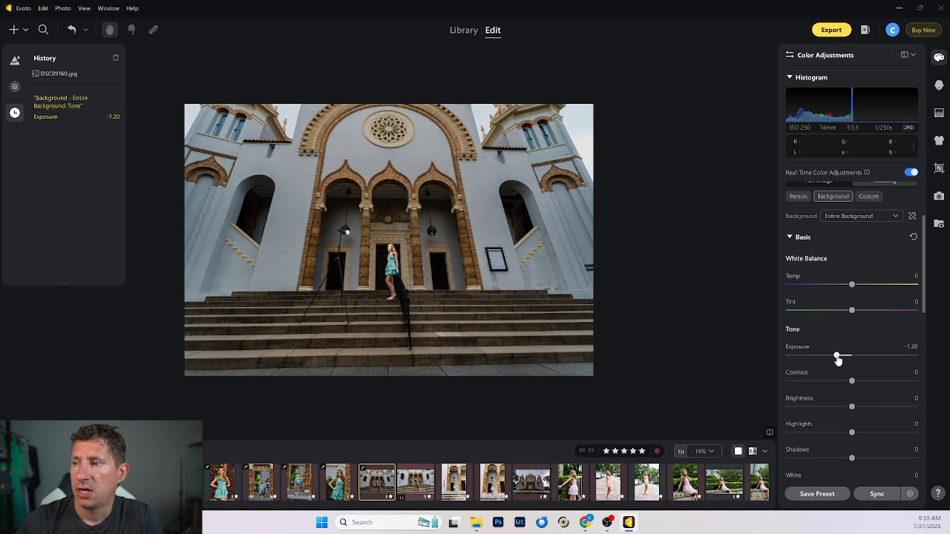
click(384, 273)
click(384, 272)
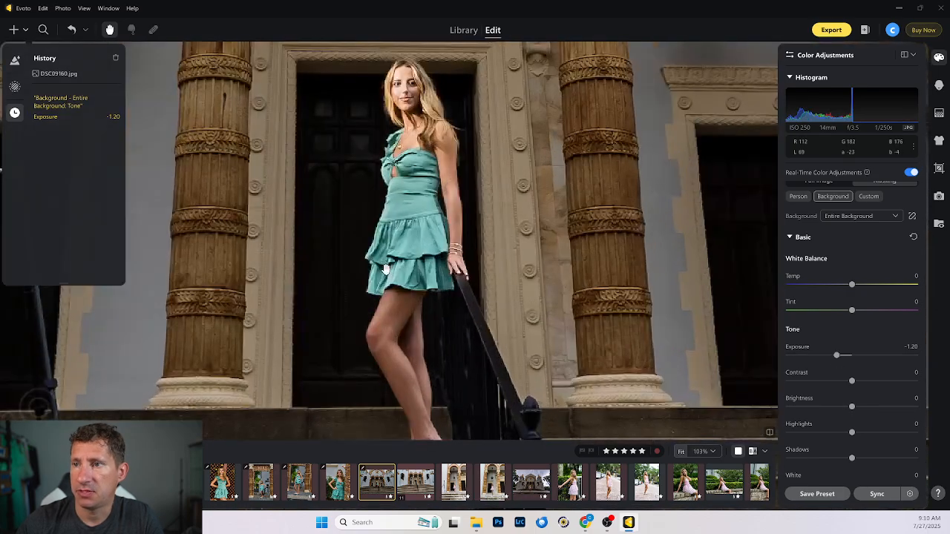
drag(835, 360, 804, 362)
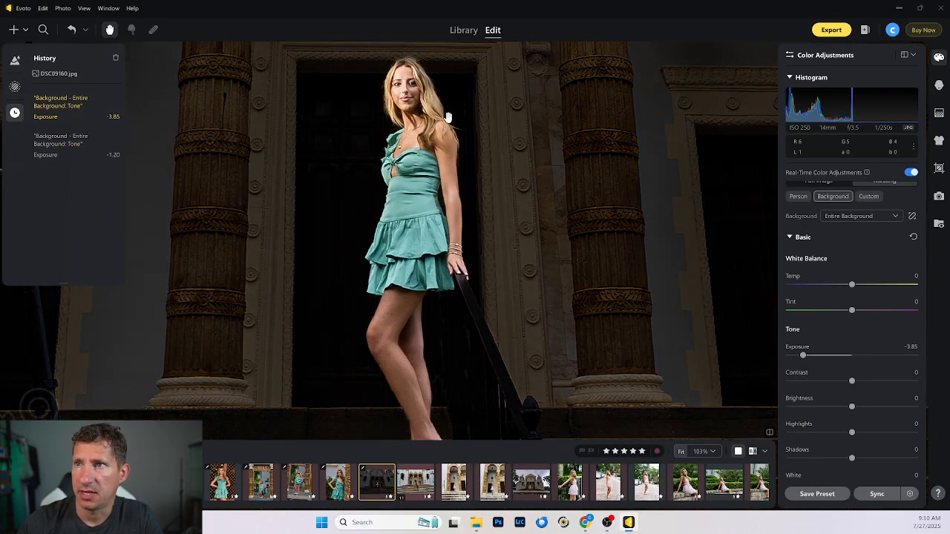
click(401, 373)
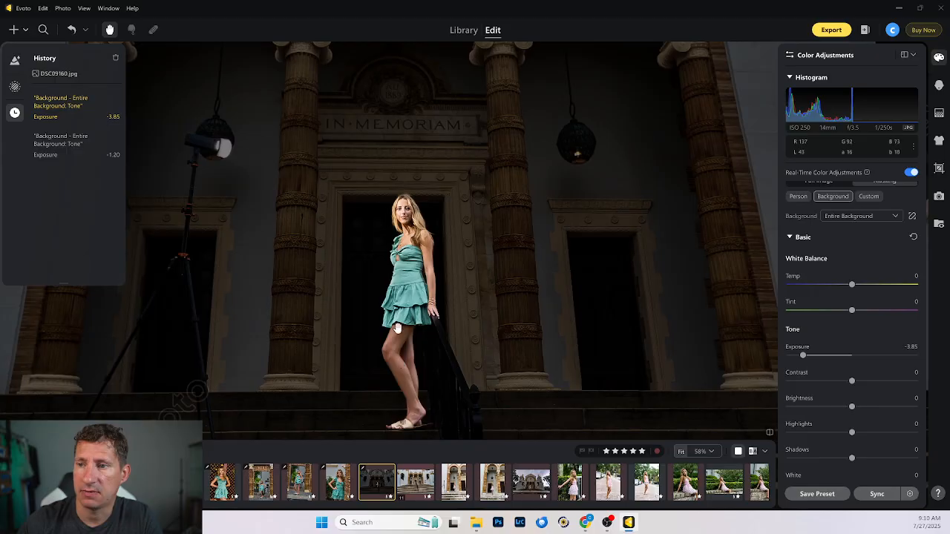
drag(804, 361, 831, 359)
drag(853, 458, 883, 461)
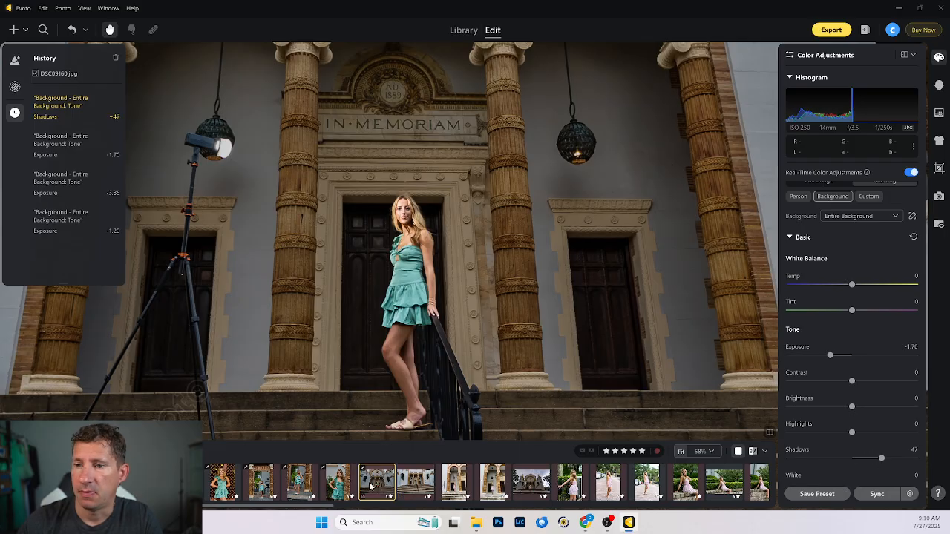
Sync DSC09160.jpg's background adjustments to the next three photos and check how they look on DSC09214.jpg and DSC09225.jpg
shift+click(493, 492)
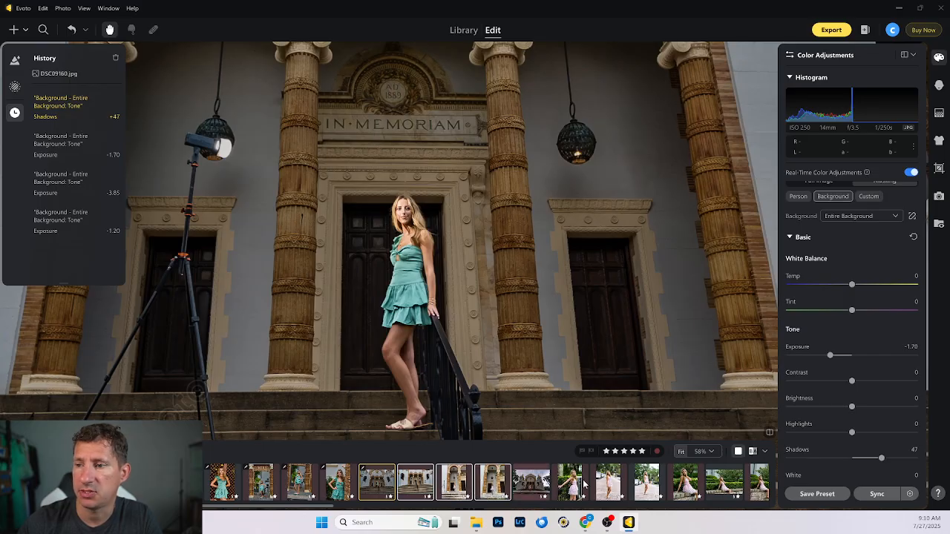
click(873, 496)
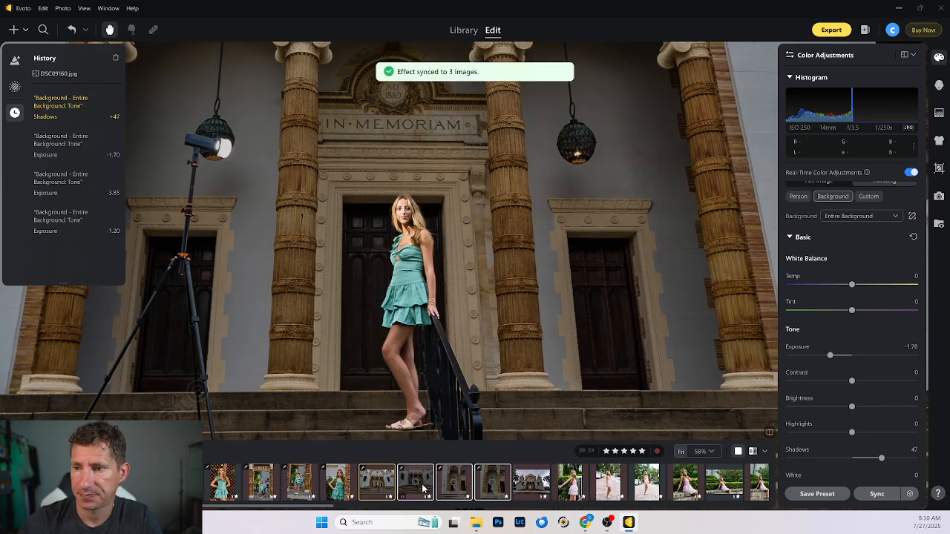
click(454, 487)
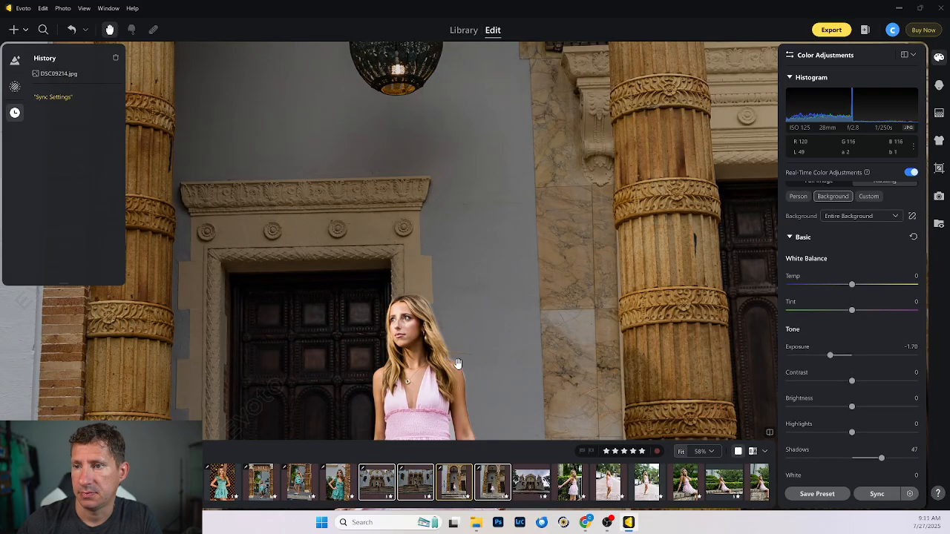
click(499, 488)
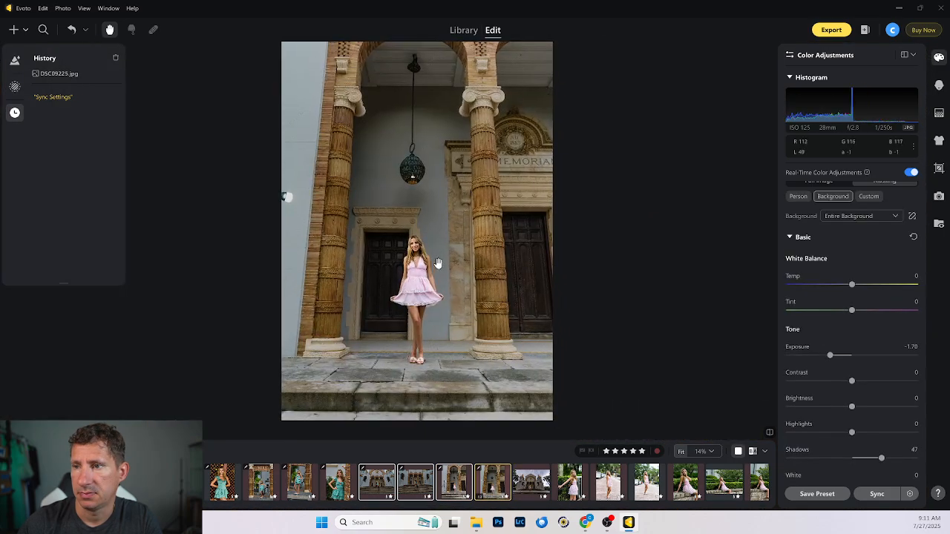
click(431, 478)
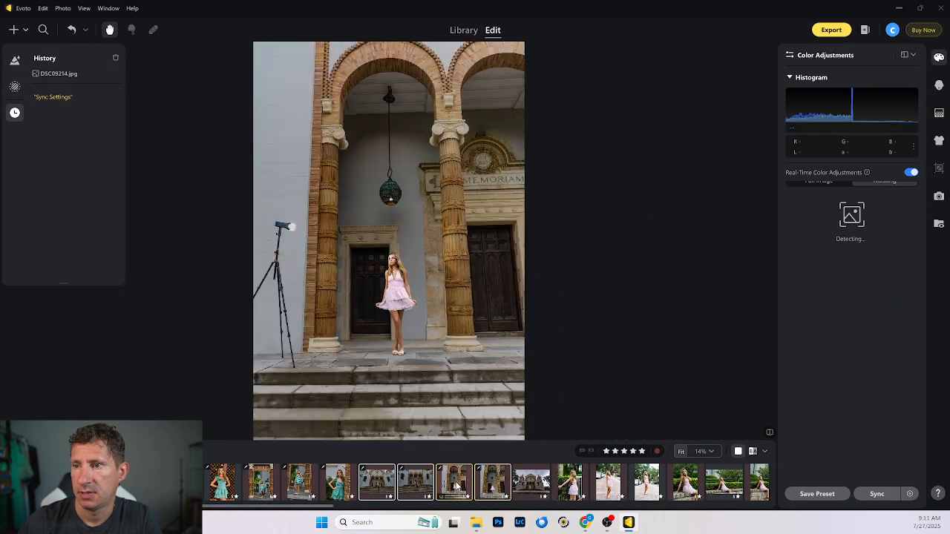
click(379, 481)
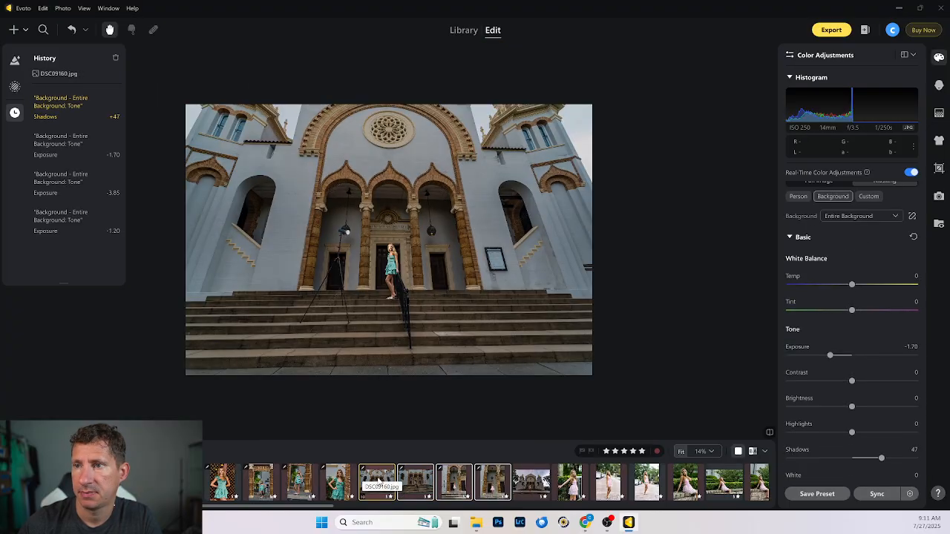
Open DSC09231.jpg and set its entire background's Shadows to 37
click(522, 491)
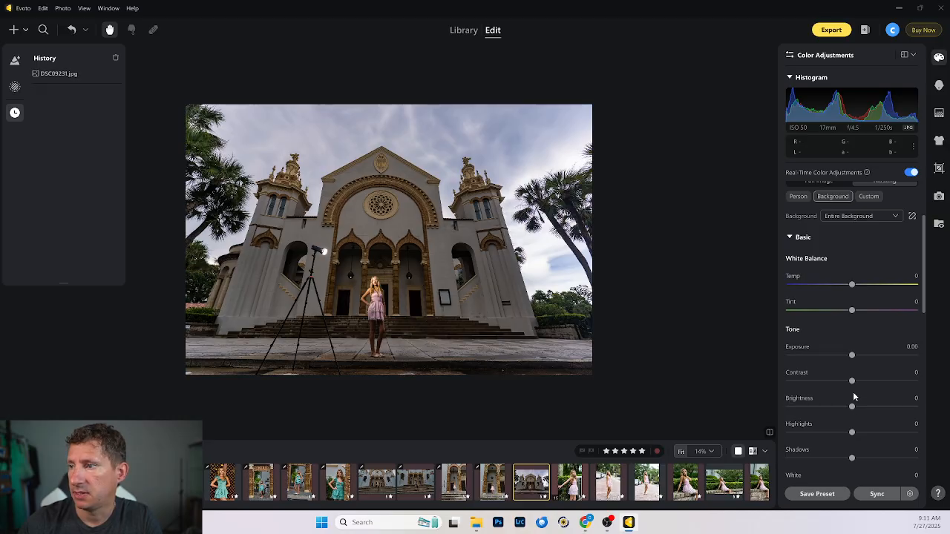
scroll(853, 403, down, 1)
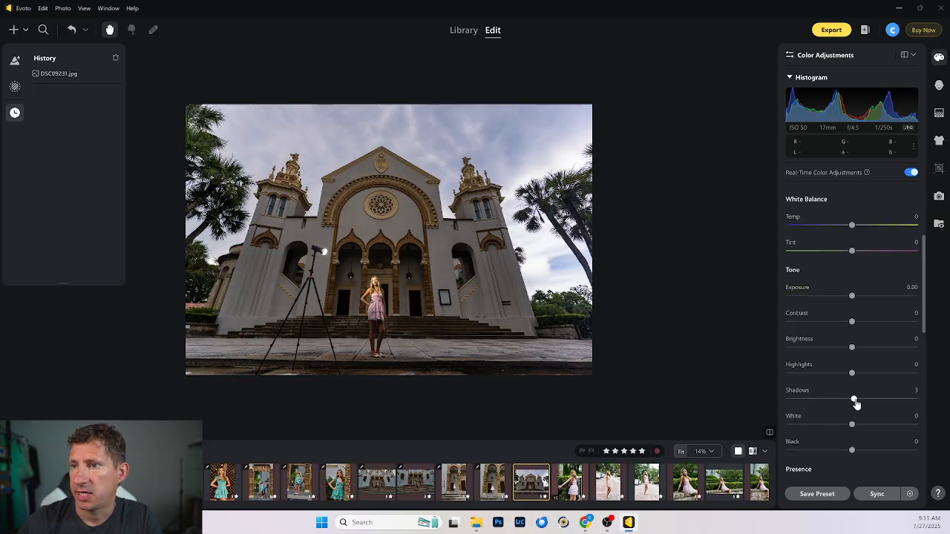
drag(854, 401, 876, 401)
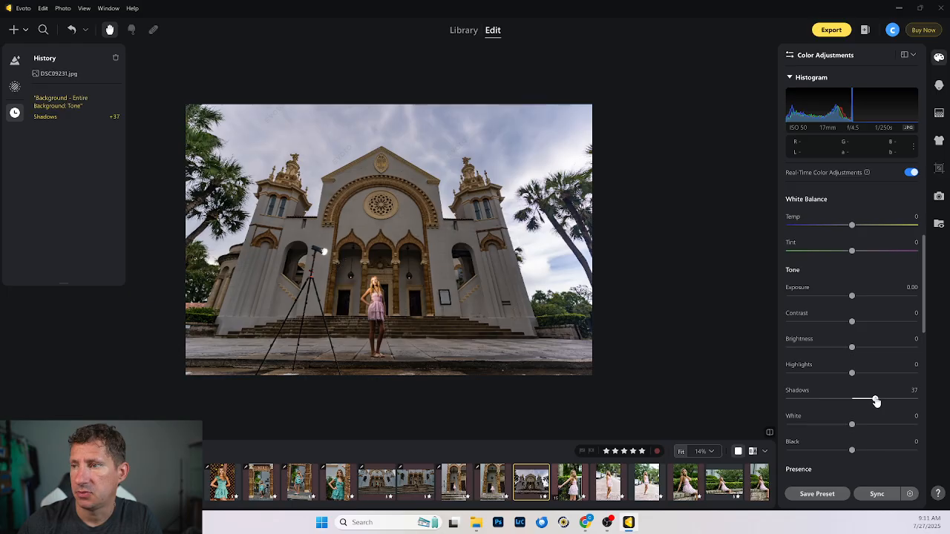
Choose Person 1's Facial Skin as the masked area for color adjustments on DSC09231.jpg
scroll(375, 282, up, 3)
scroll(375, 282, up, 2)
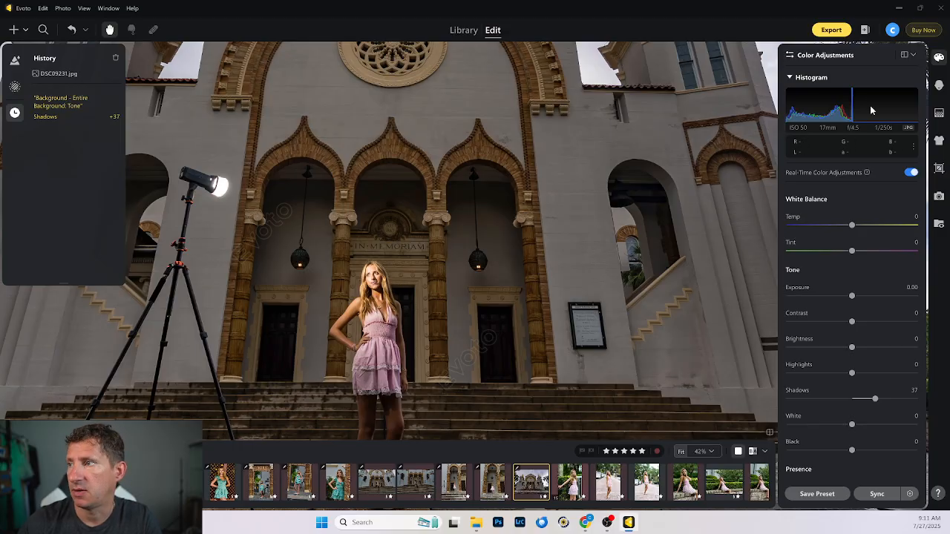
scroll(861, 231, up, 3)
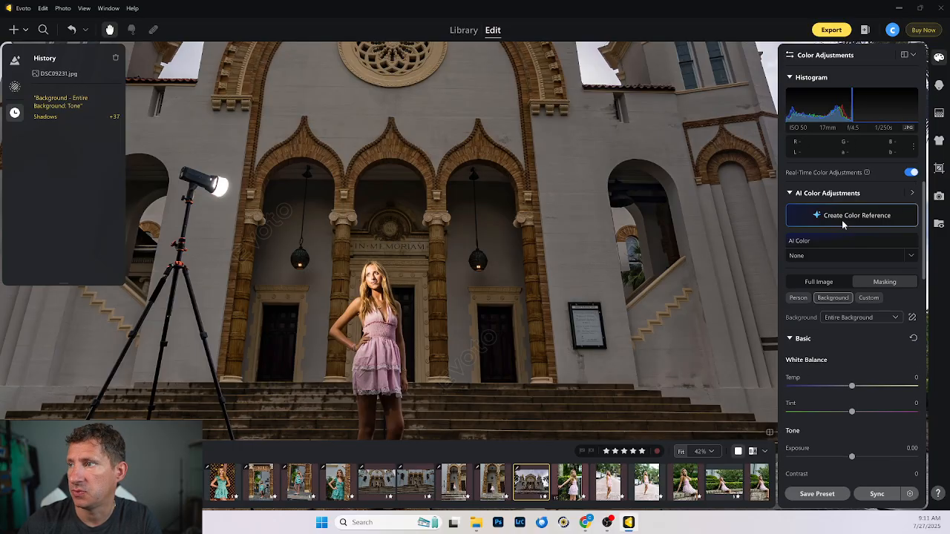
click(800, 299)
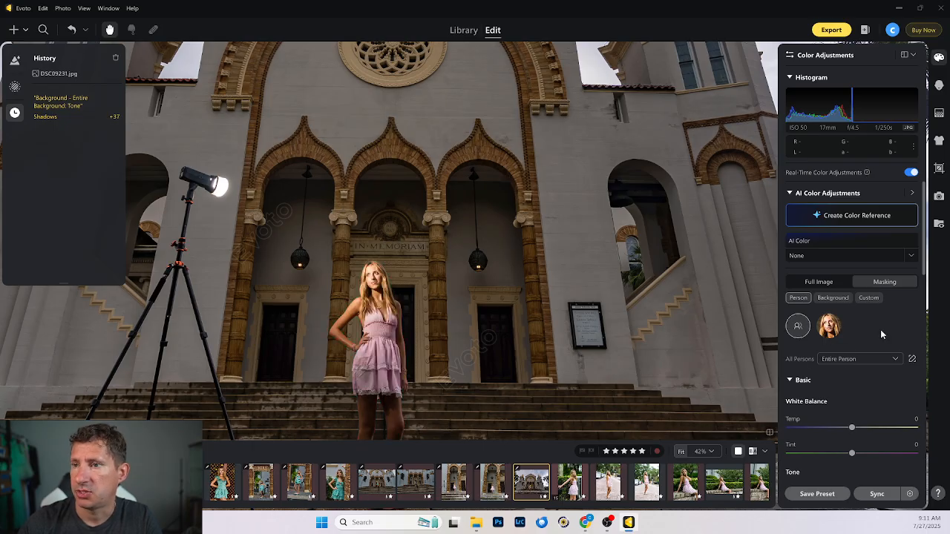
click(832, 331)
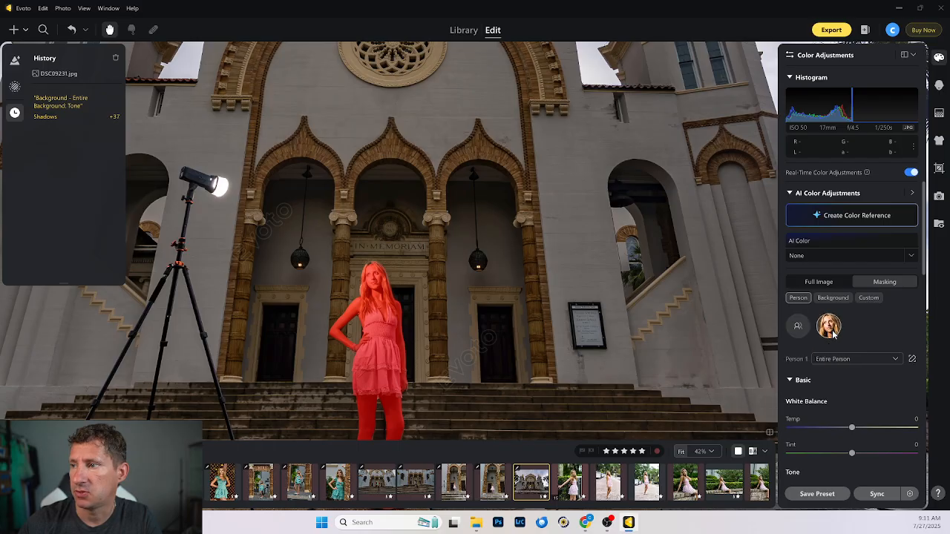
scroll(841, 338, down, 1)
click(856, 303)
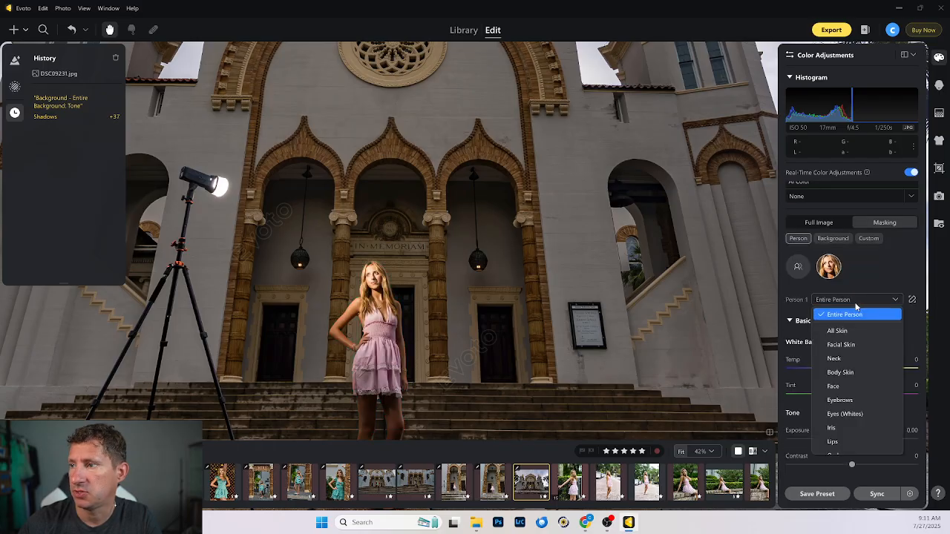
click(848, 345)
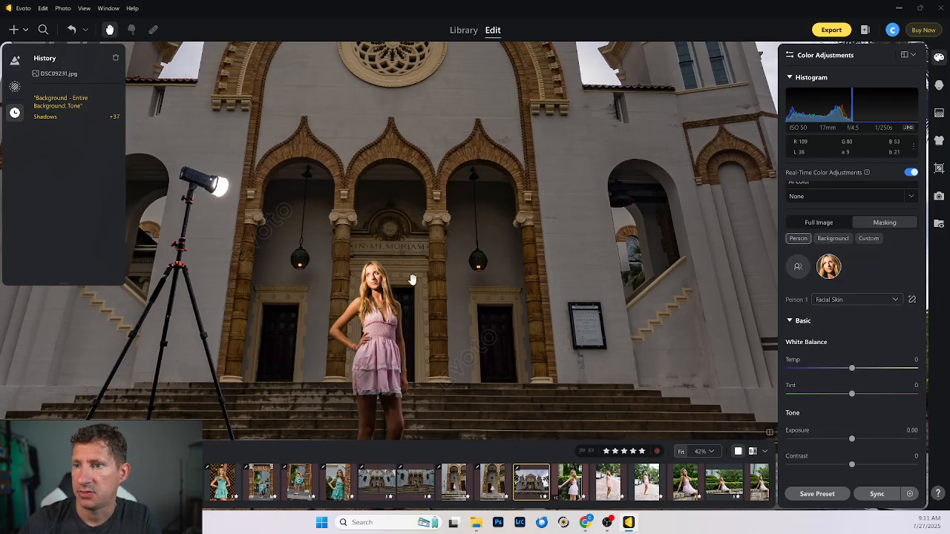
Try Highlights values of -38, -59 and -47 on Person 1's facial skin and revert to the background Shadows history state
scroll(818, 356, down, 1)
scroll(843, 393, down, 1)
drag(852, 397, 827, 401)
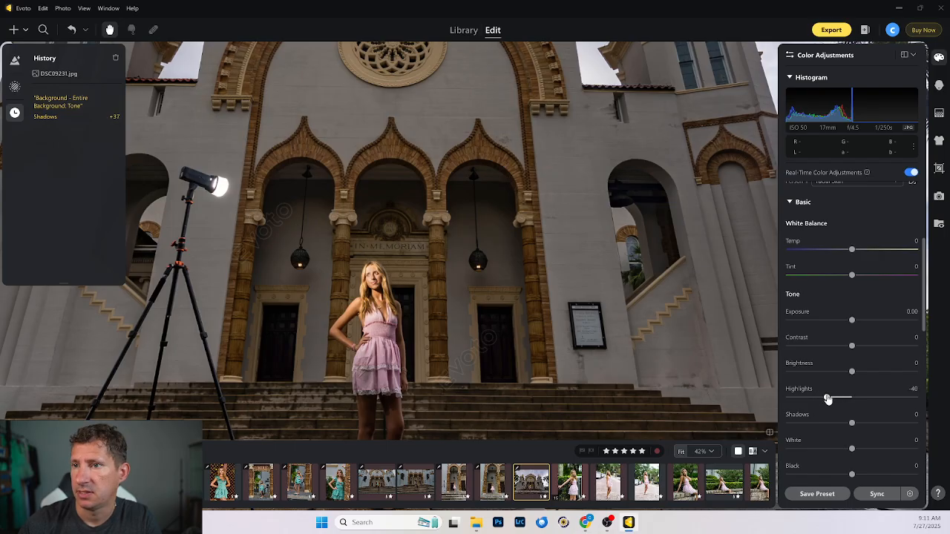
drag(829, 399, 829, 399)
scroll(404, 282, down, 5)
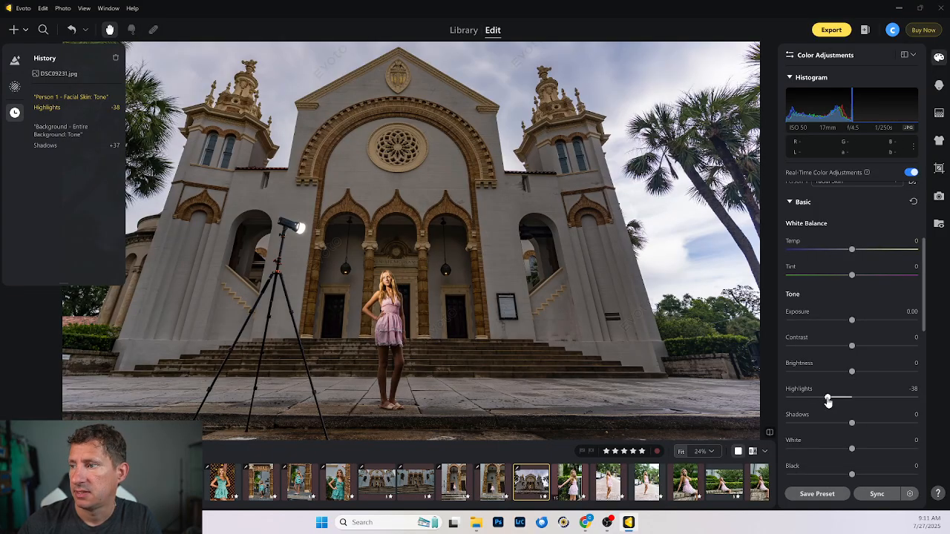
mouse_move(828, 401)
mouse_down()
mouse_move(815, 400)
mouse_move(823, 400)
mouse_up()
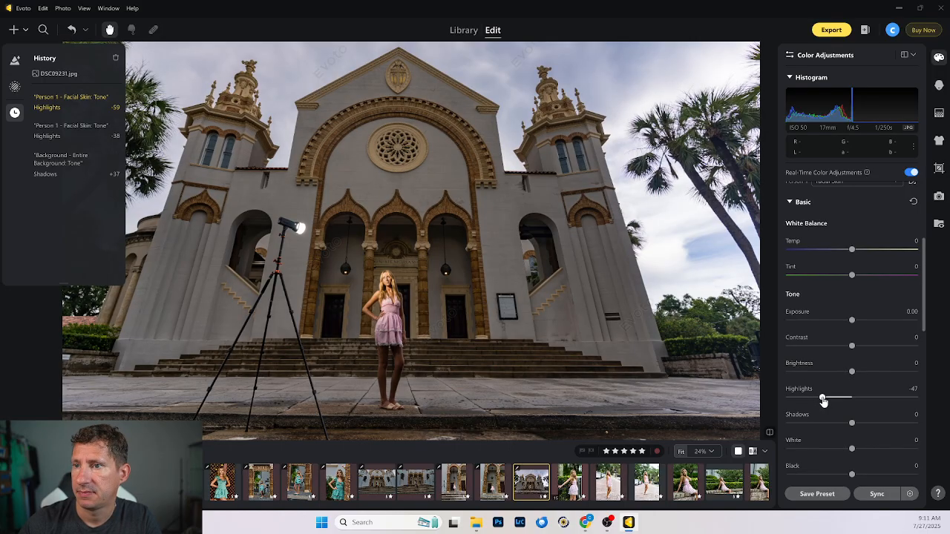
click(57, 77)
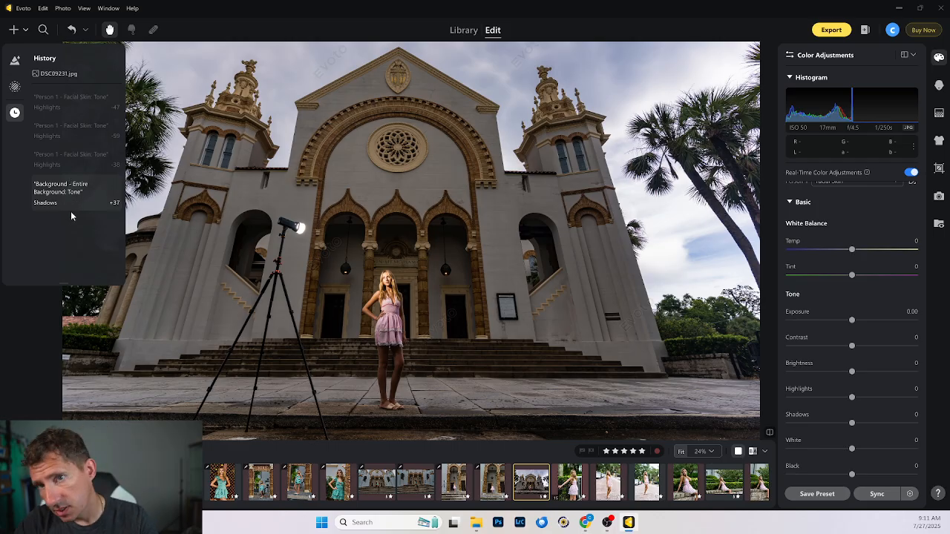
click(75, 201)
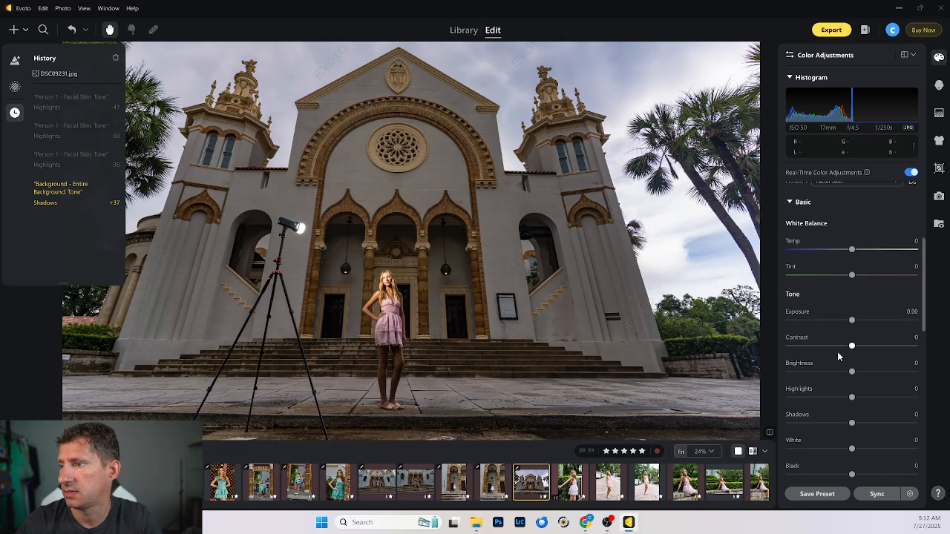
Set Highlights to -61 for Person 1's facial skin and check the result on the photo
scroll(837, 194, up, 1)
scroll(839, 375, down, 1)
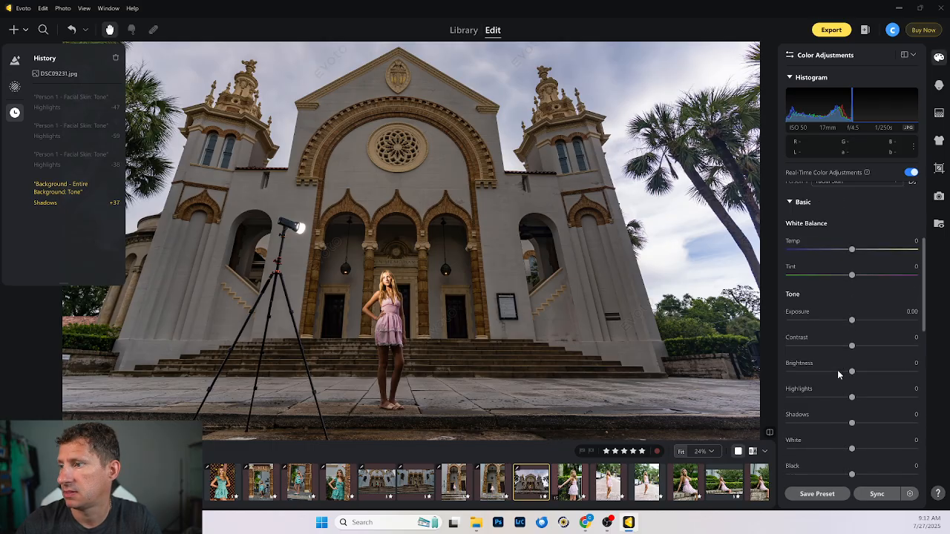
drag(852, 398, 813, 397)
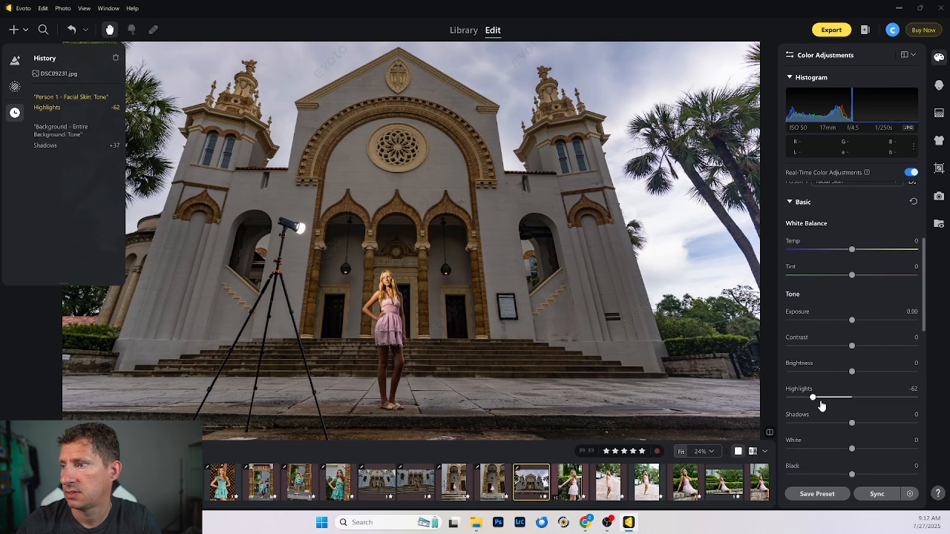
click(815, 402)
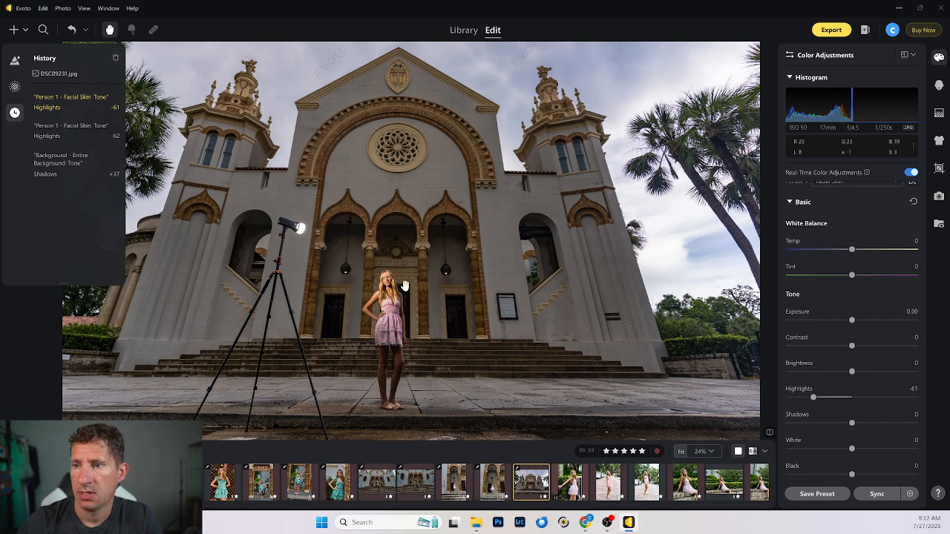
scroll(403, 268, down, 2)
scroll(439, 270, up, 1)
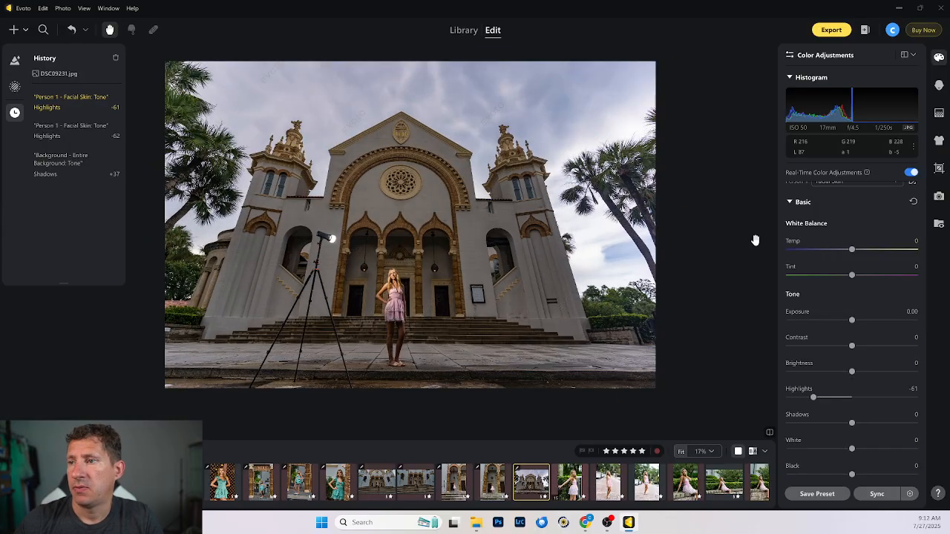
Change Person 1's masked area to Body Skin and set its Shadows to 59
scroll(834, 223, up, 2)
click(841, 241)
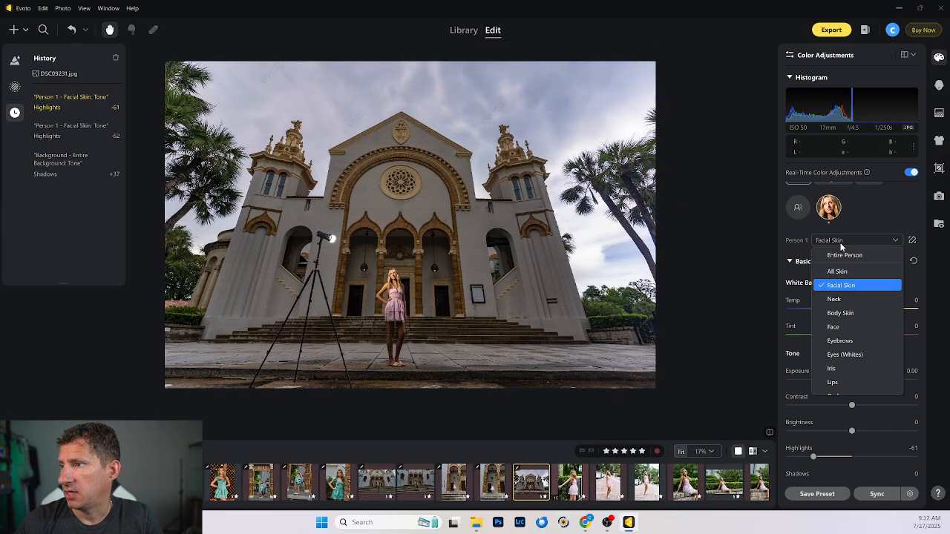
click(849, 314)
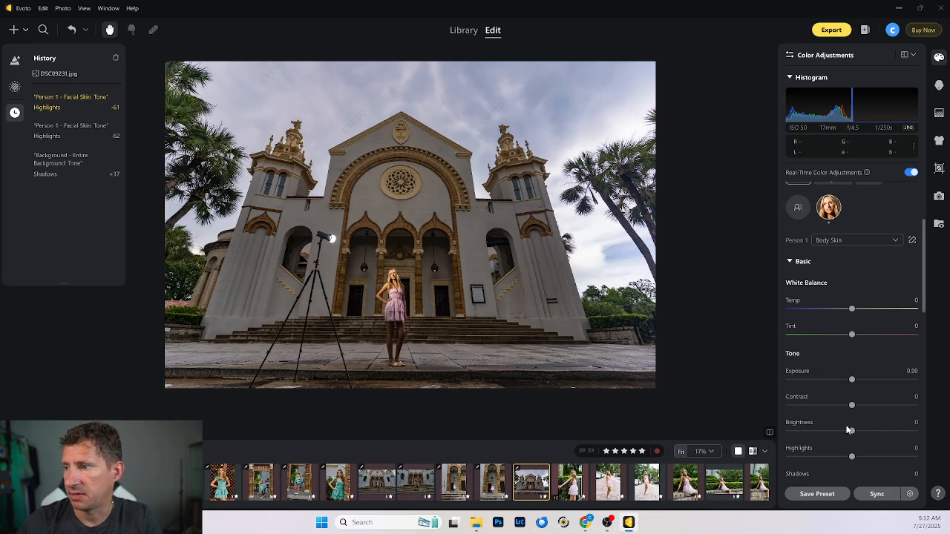
scroll(852, 441, down, 2)
drag(852, 422, 891, 423)
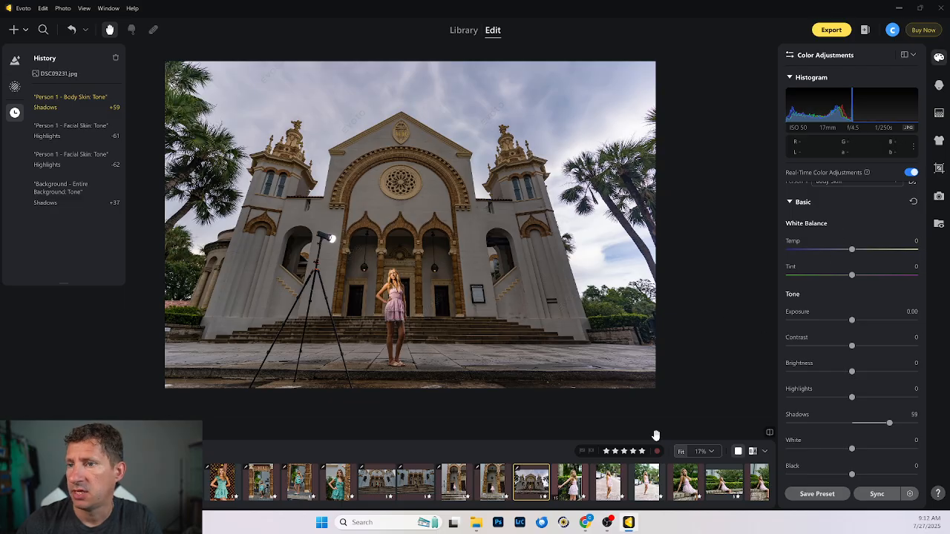
Open DSC09249.jpg and set its entire background's Exposure to -0.75
click(569, 481)
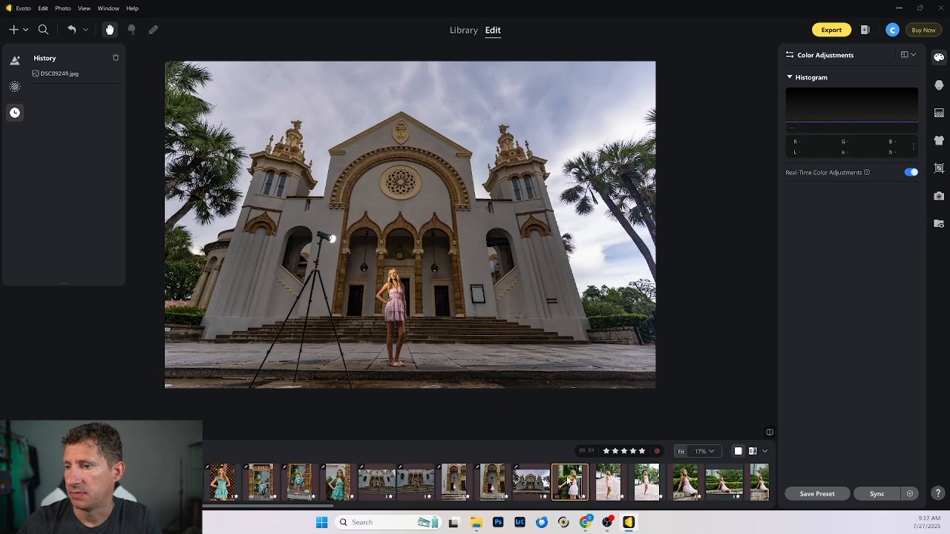
click(939, 65)
click(838, 297)
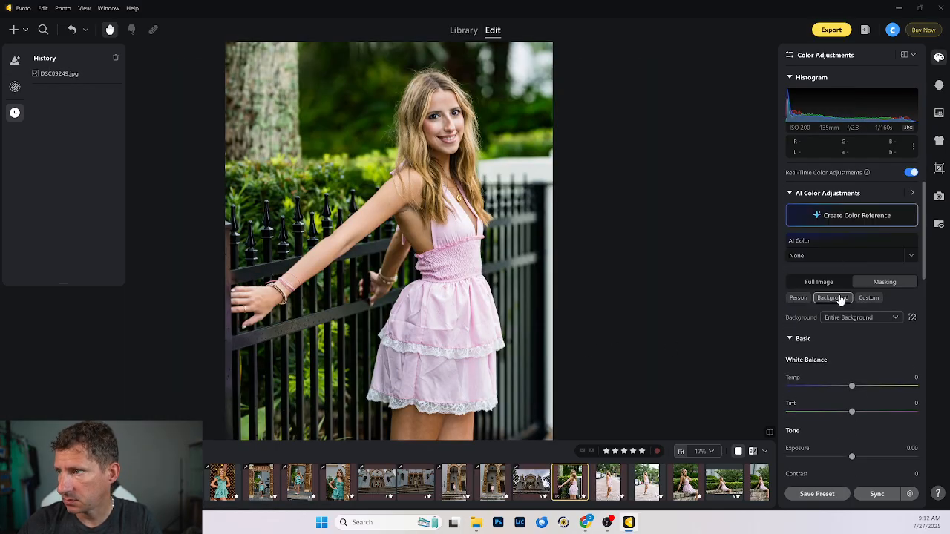
scroll(848, 341, down, 1)
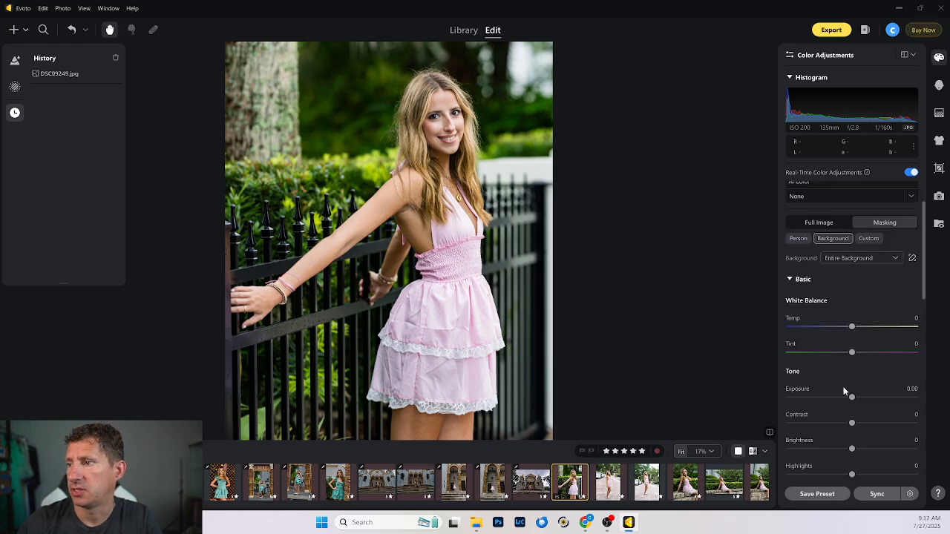
drag(850, 401, 843, 398)
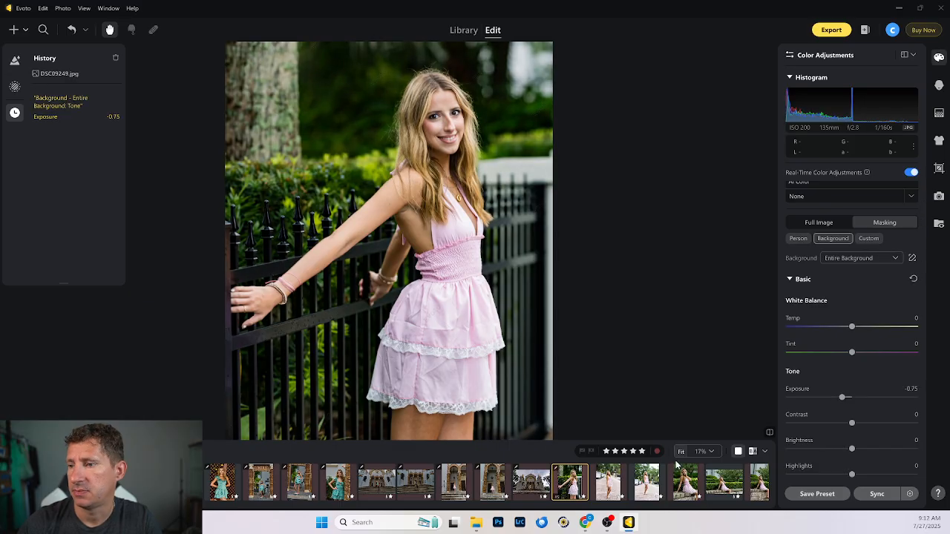
On DSC09253.jpg, set the entire background's Exposure to -0.70 and Highlights to -46, and sync the edits to the next photo
click(608, 483)
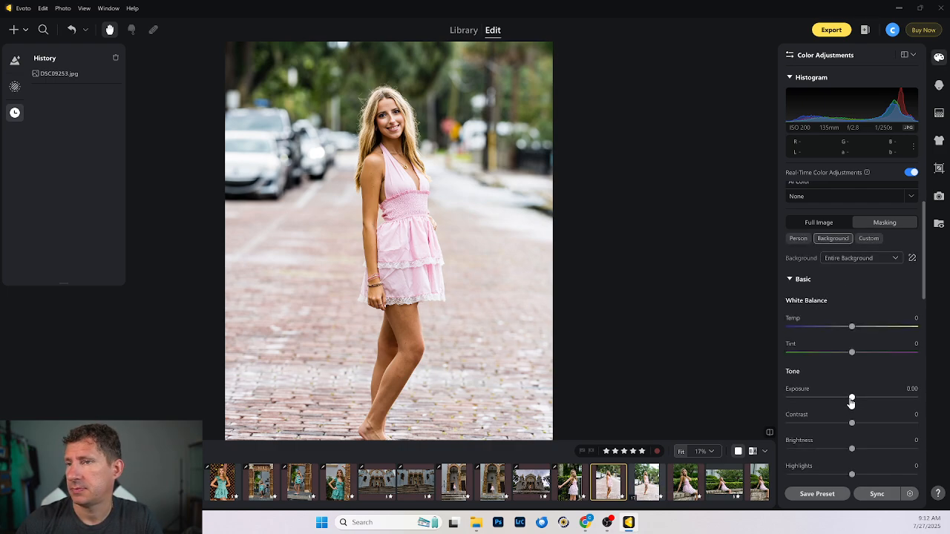
drag(851, 402, 846, 397)
scroll(487, 295, down, 2)
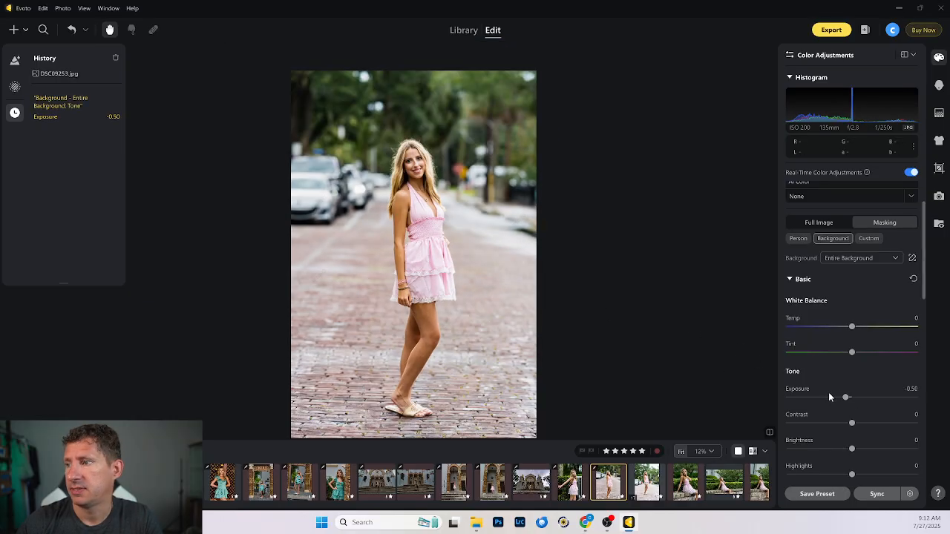
drag(844, 400, 843, 397)
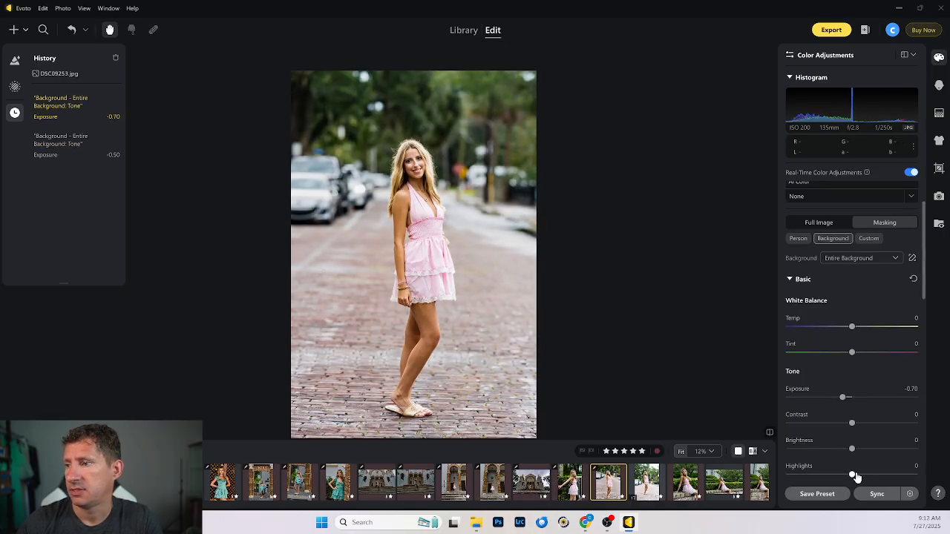
drag(854, 478, 823, 473)
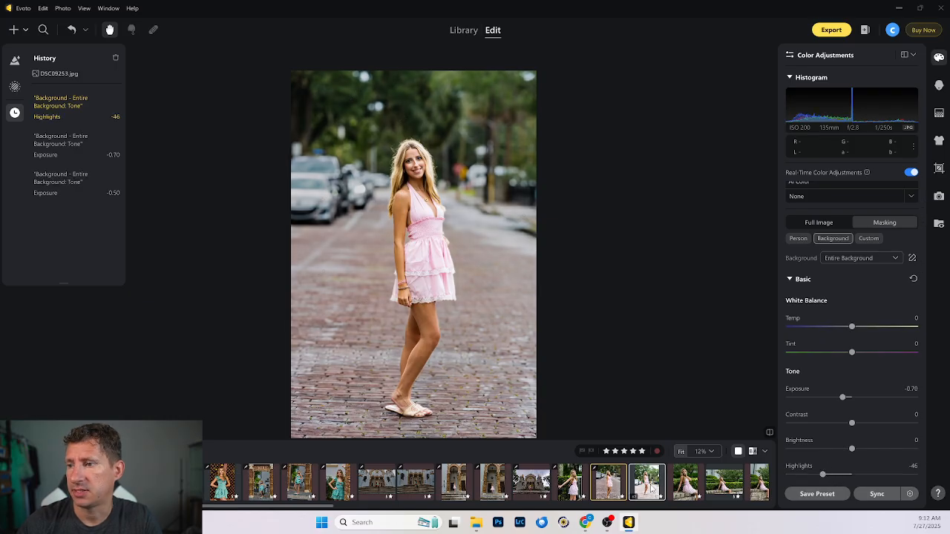
click(876, 494)
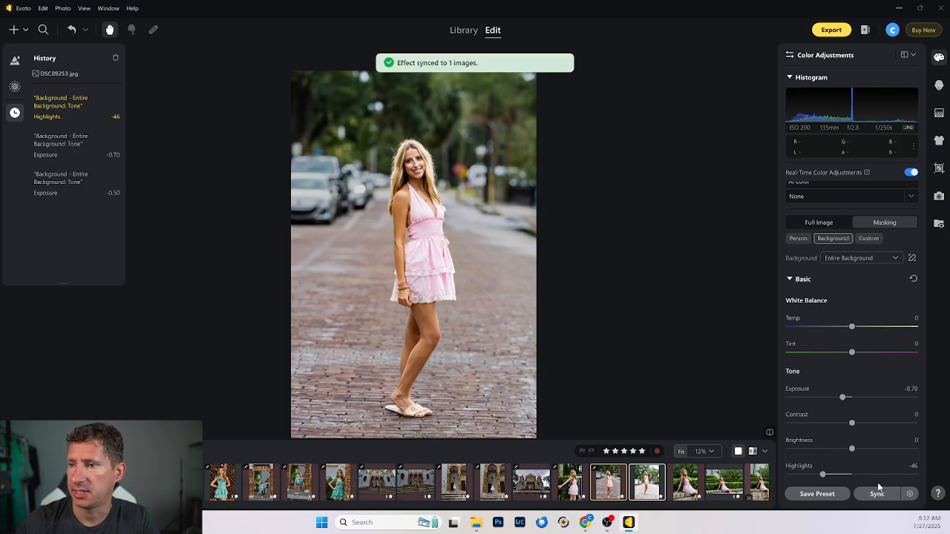
Open DSC09272.jpg and set the body skin's Shadows to 23 and Exposure to 0.15 for all persons
click(687, 487)
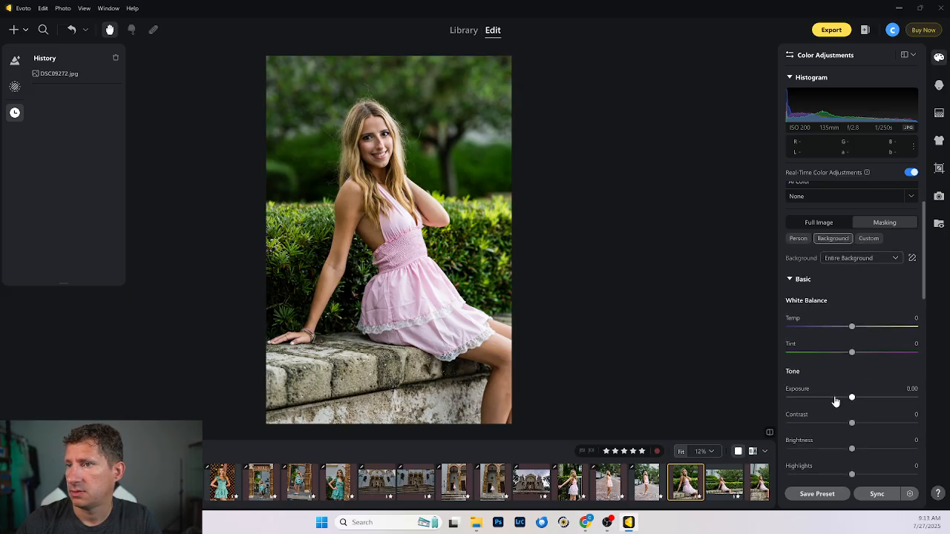
scroll(833, 387, down, 1)
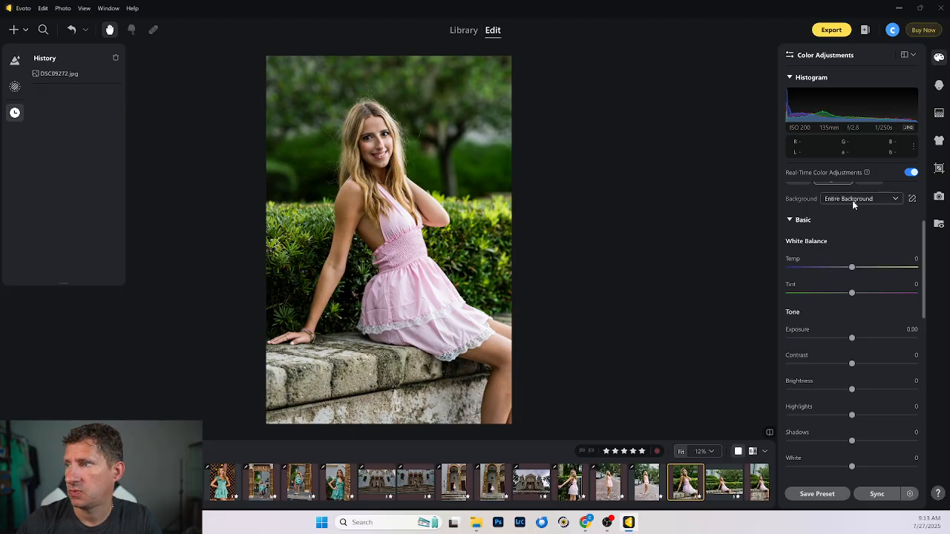
scroll(852, 202, up, 1)
click(798, 239)
scroll(848, 330, down, 1)
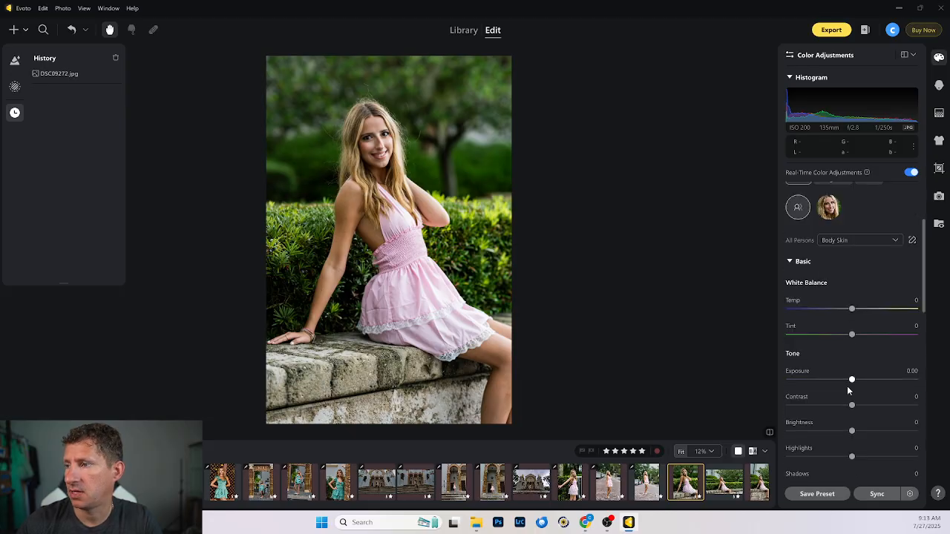
scroll(852, 423, down, 1)
drag(853, 423, 868, 424)
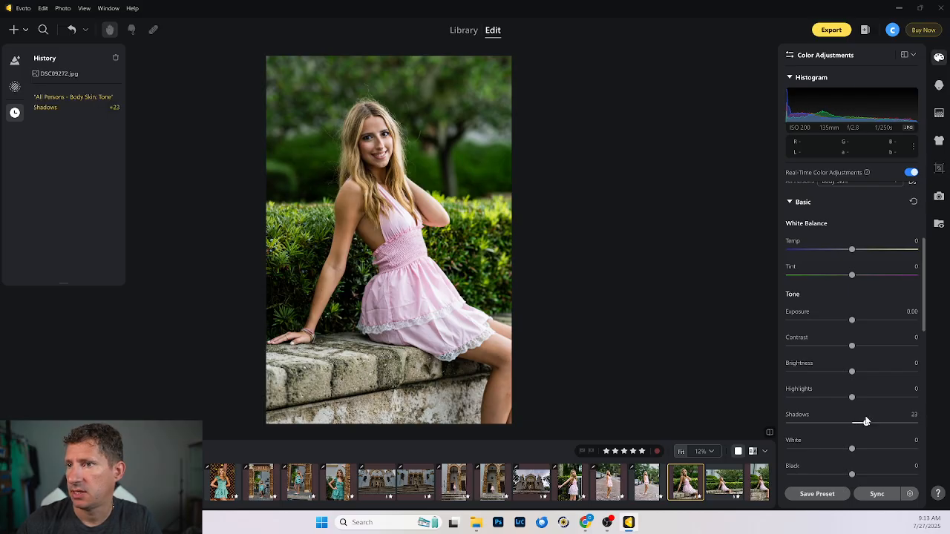
scroll(847, 331, up, 1)
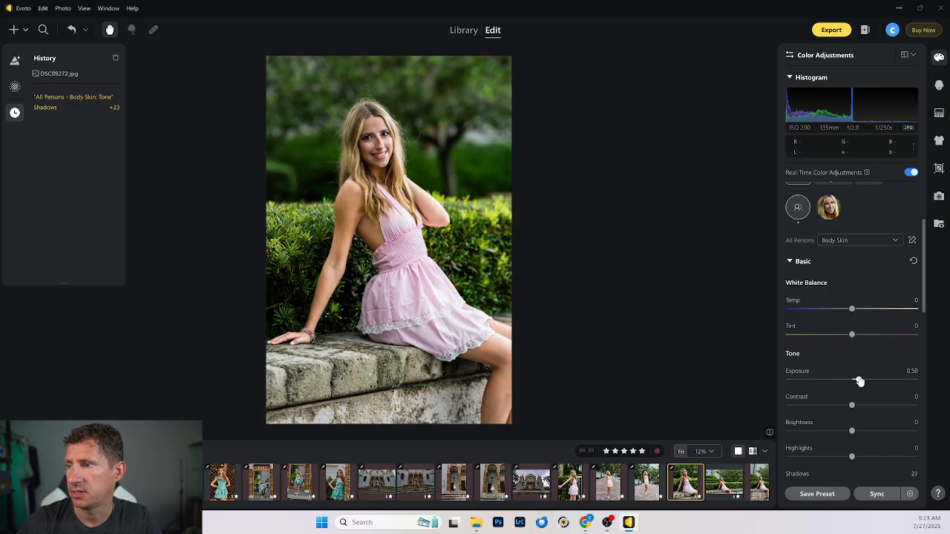
mouse_move(860, 382)
mouse_down()
mouse_move(867, 379)
mouse_move(857, 380)
mouse_up()
Change the all-persons masked area to Entire Person and set its Exposure to 0.30
click(859, 240)
click(846, 286)
scroll(811, 193, up, 1)
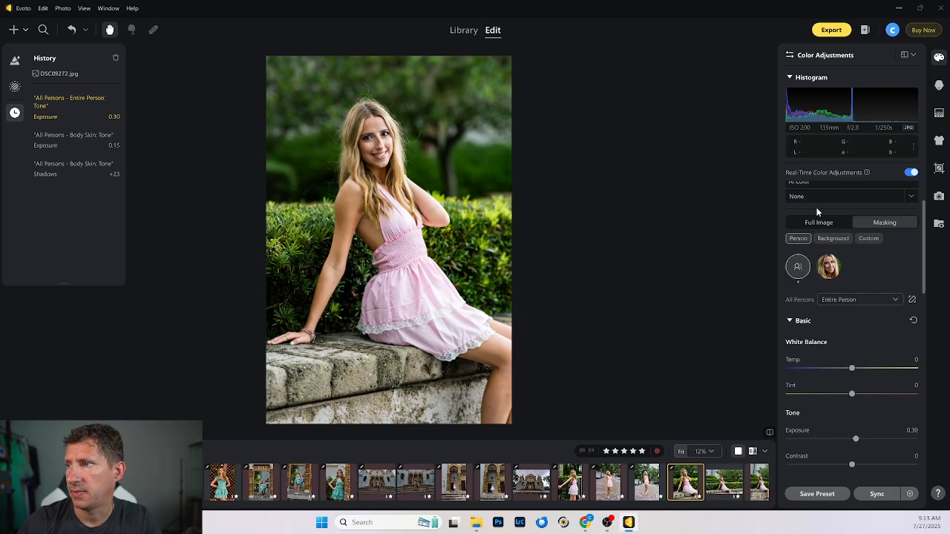
Set the entire background's Exposure to -0.65 on DSC09272.jpg
click(830, 239)
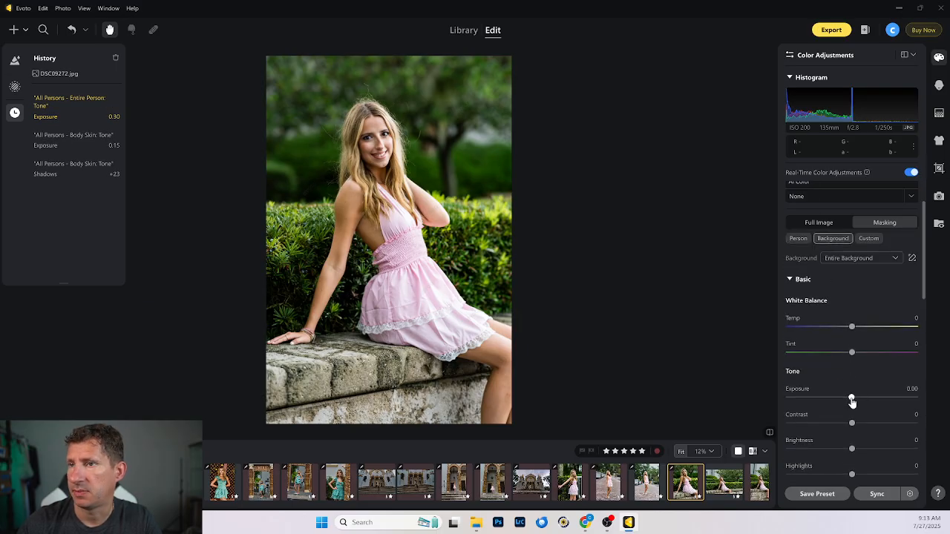
drag(851, 398, 844, 400)
scroll(490, 482, down, 2)
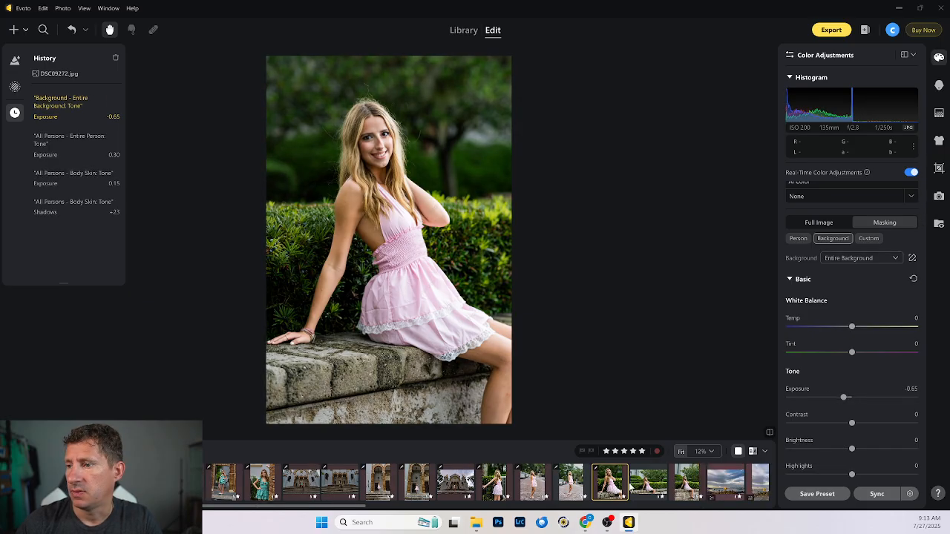
Sync the DSC09272.jpg edits to the two photos that follow it in the filmstrip
shift+click(689, 483)
click(877, 493)
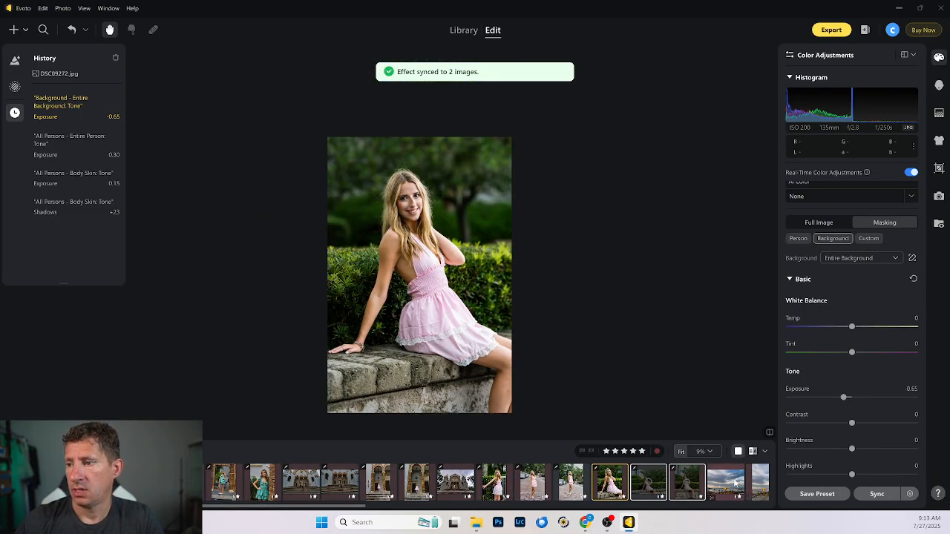
Open DSC09798.jpg and set the entire background's Exposure to -0.70
key(Right)
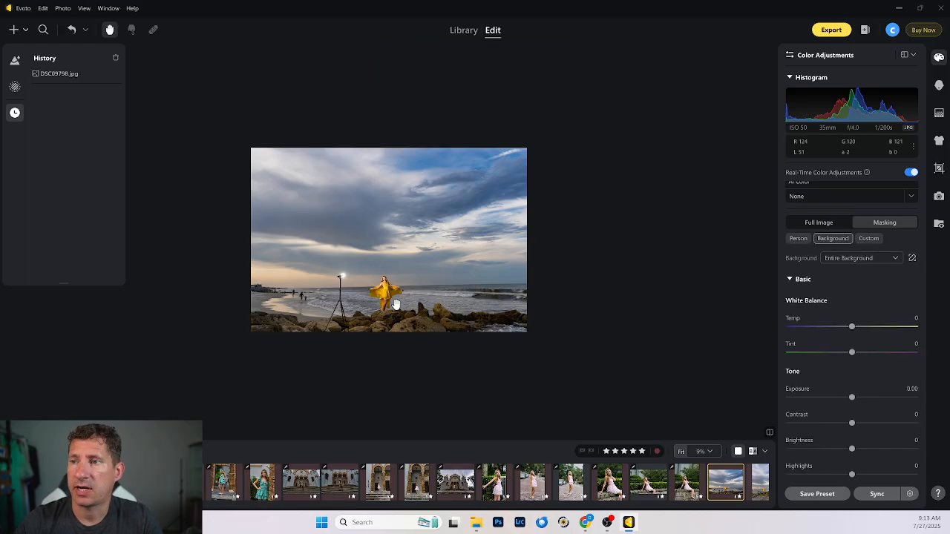
scroll(396, 303, up, 1)
scroll(395, 303, up, 1)
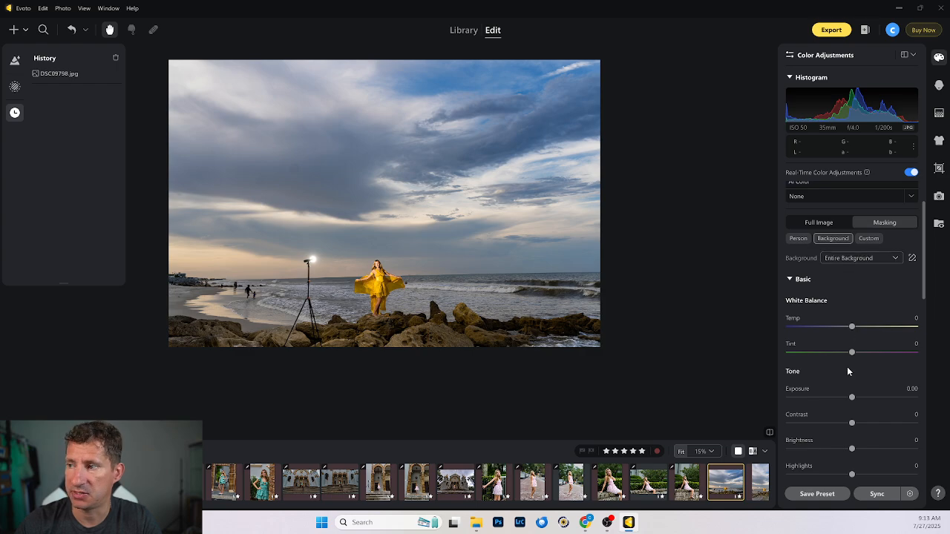
drag(852, 398, 848, 401)
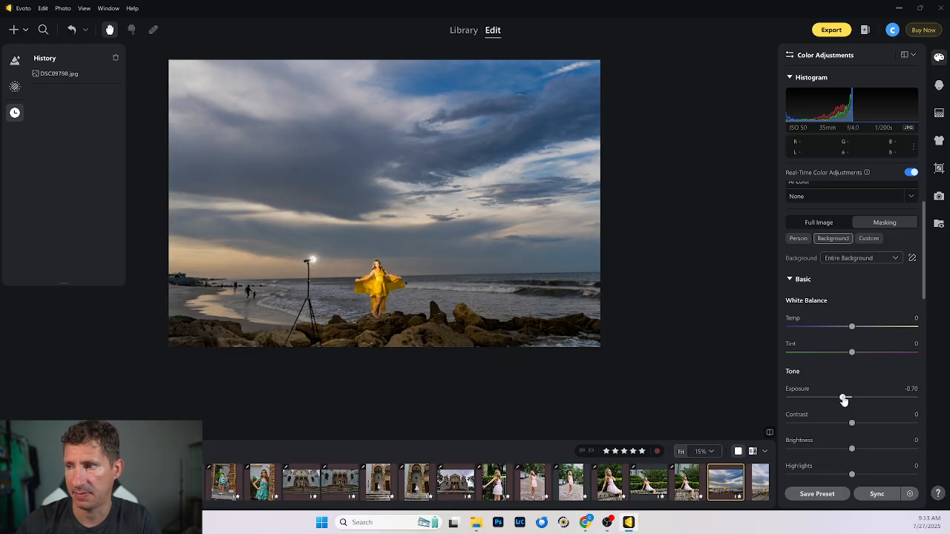
drag(844, 399, 844, 399)
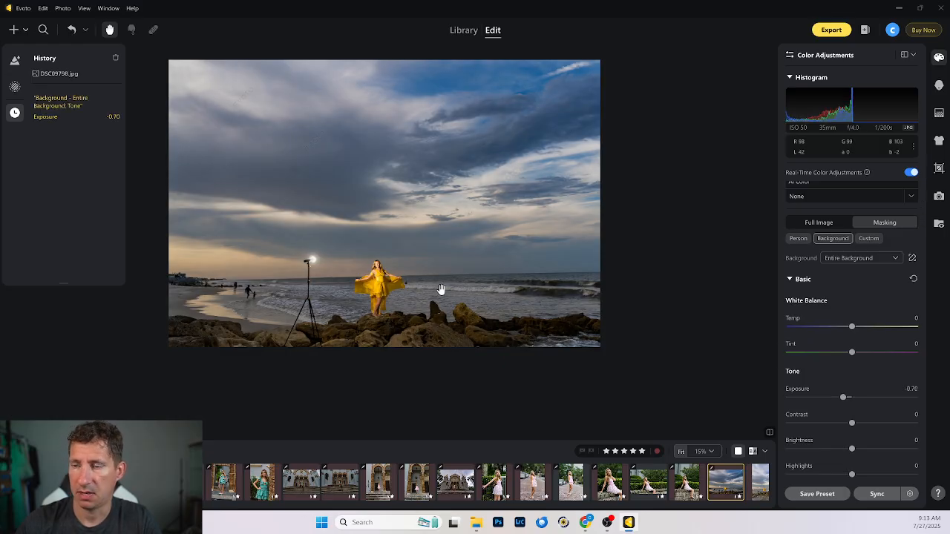
Set the Entire Person mask's Highlights to -47 and Shadows to 21 for all persons on DSC09798.jpg
click(799, 239)
scroll(850, 414, down, 3)
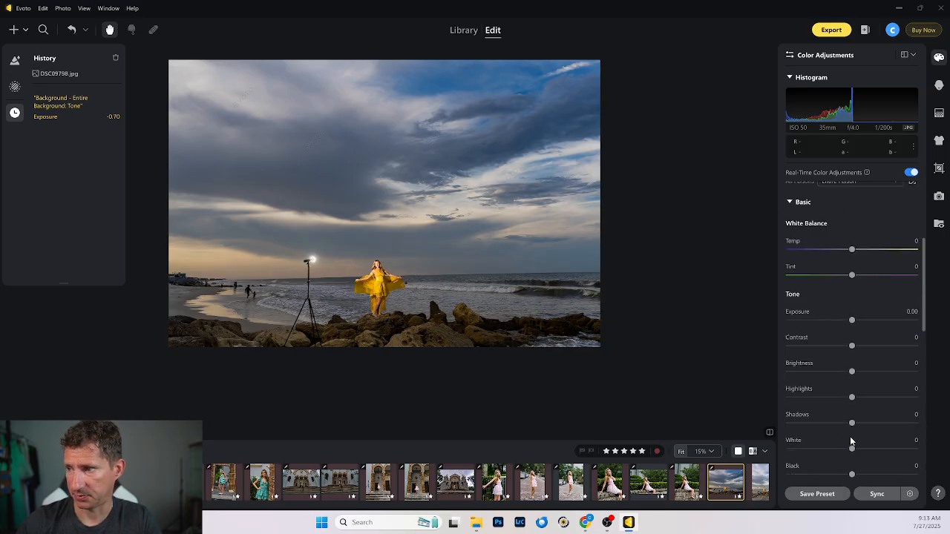
drag(852, 401, 822, 400)
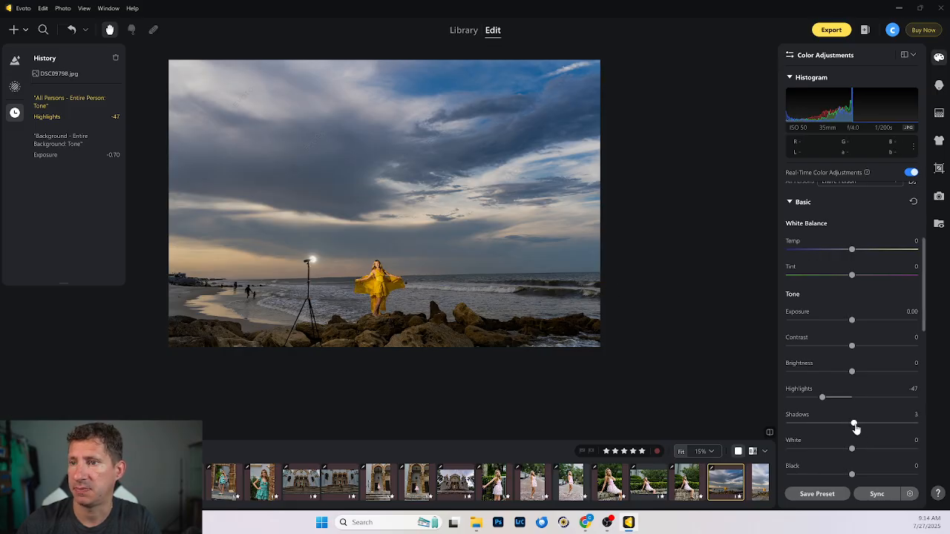
drag(856, 428, 866, 427)
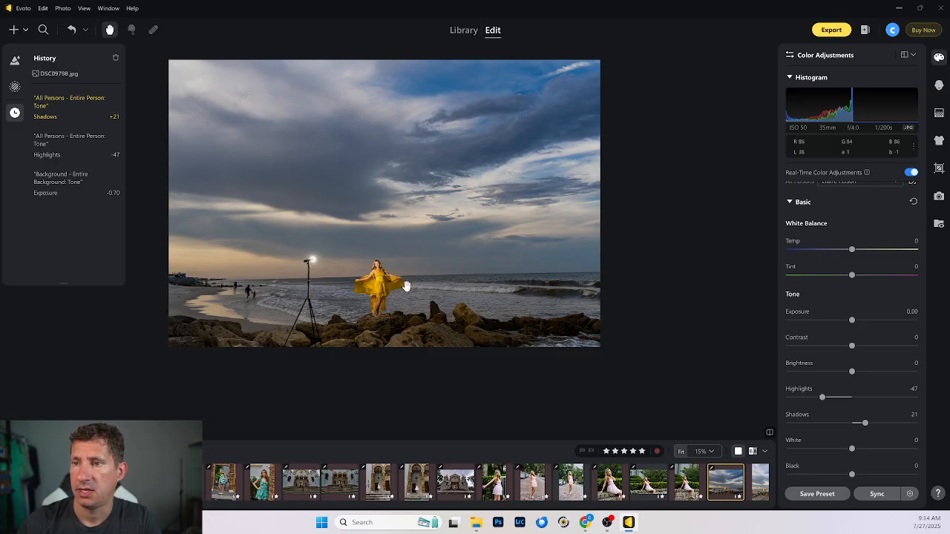
Sync the DSC09798.jpg edits to the next beach photo, DSC09800.jpg
scroll(728, 475, down, 2)
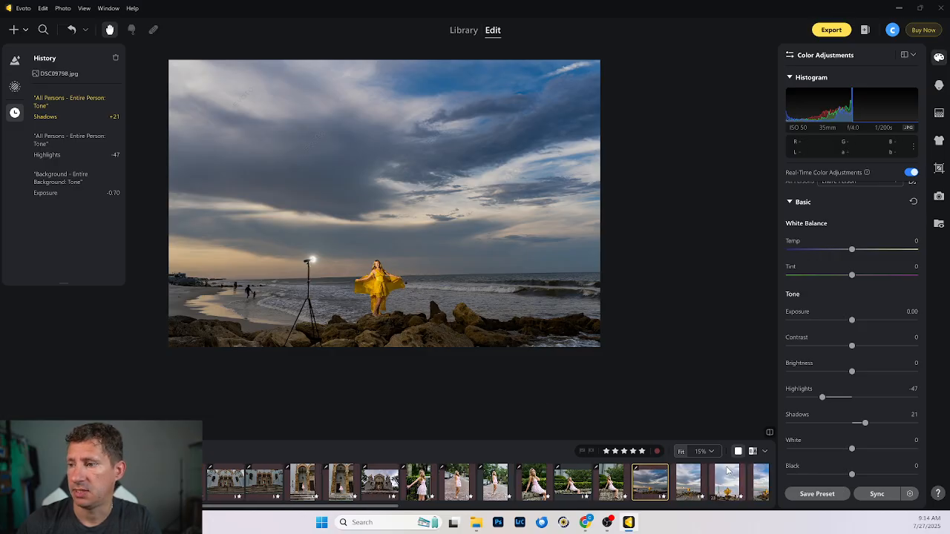
ctrl+click(689, 483)
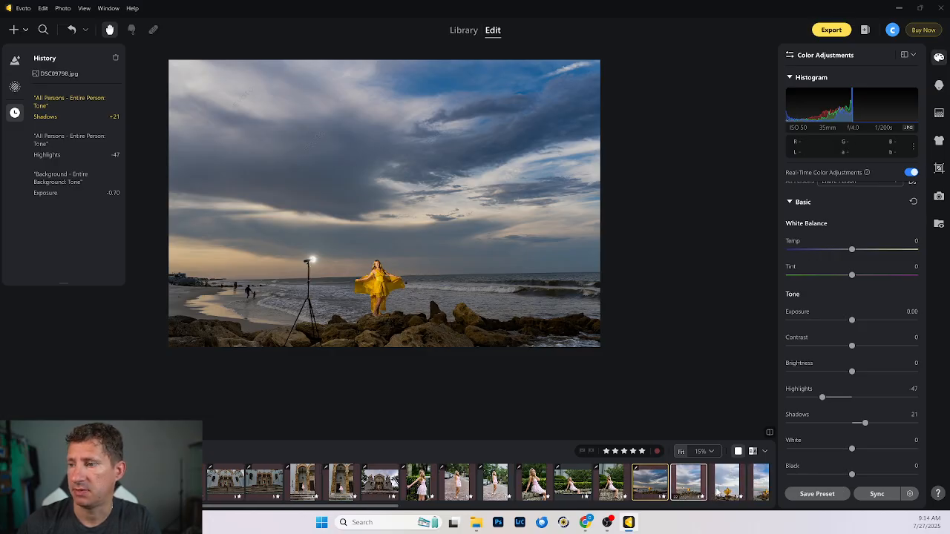
click(877, 494)
Open DSC09800.jpg and compare its original state with the synced settings using the edit history
click(690, 482)
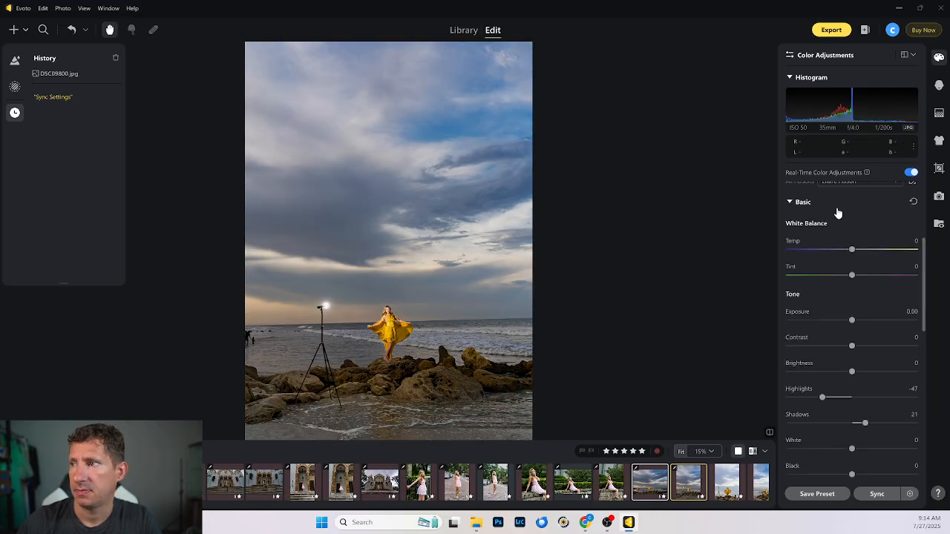
scroll(838, 213, up, 1)
click(64, 75)
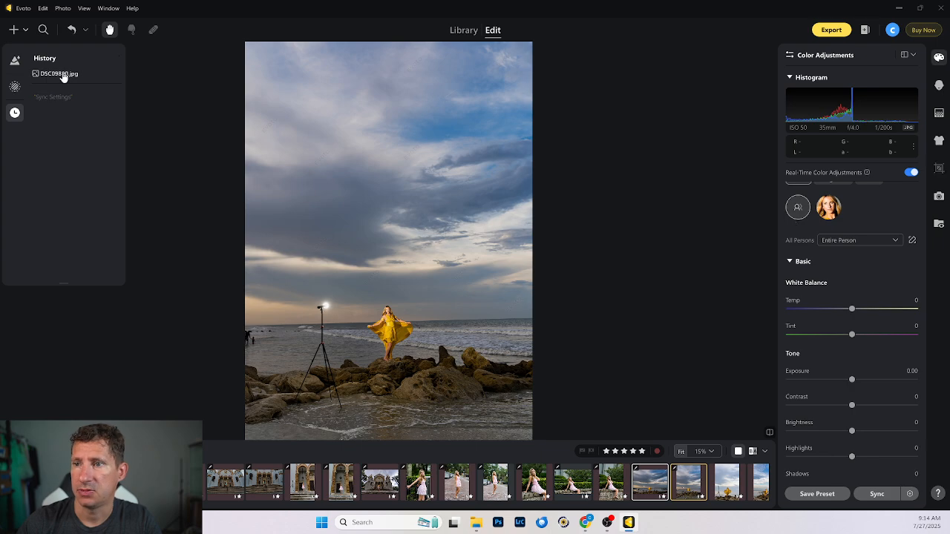
click(52, 99)
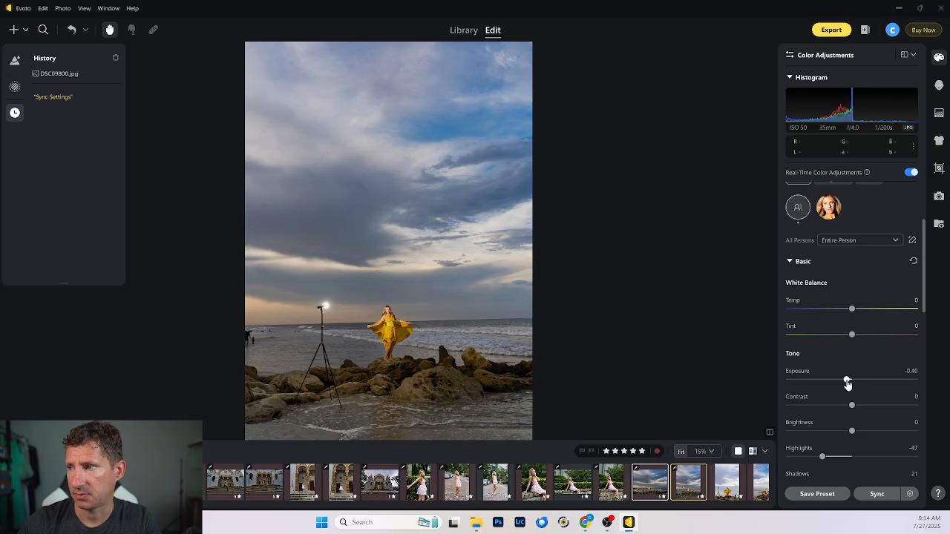
Open DSC09811.jpg and set the entire background's Exposure to -1.00, checking the woman's edges up close
key(Right)
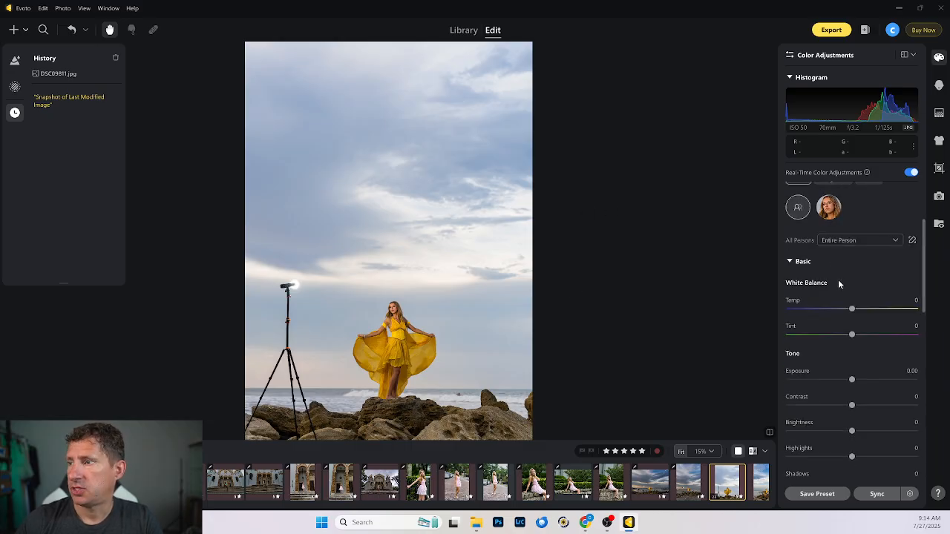
scroll(816, 204, up, 2)
click(839, 239)
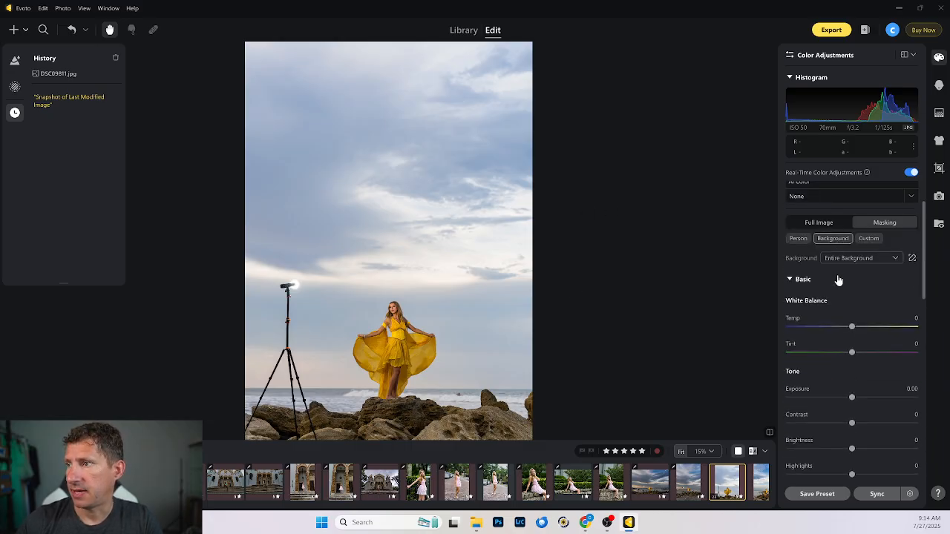
scroll(847, 312, down, 2)
drag(849, 341, 813, 338)
scroll(374, 336, up, 5)
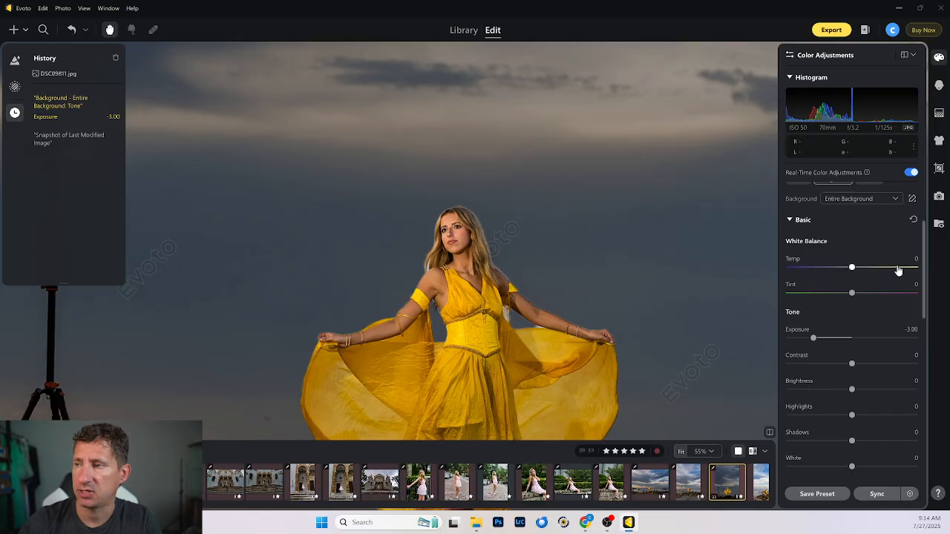
drag(813, 341, 837, 341)
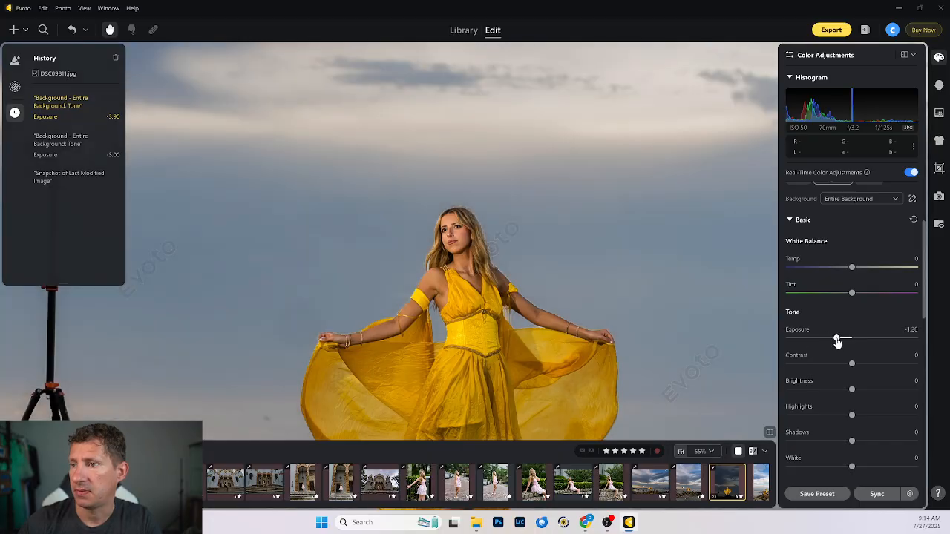
scroll(556, 288, down, 5)
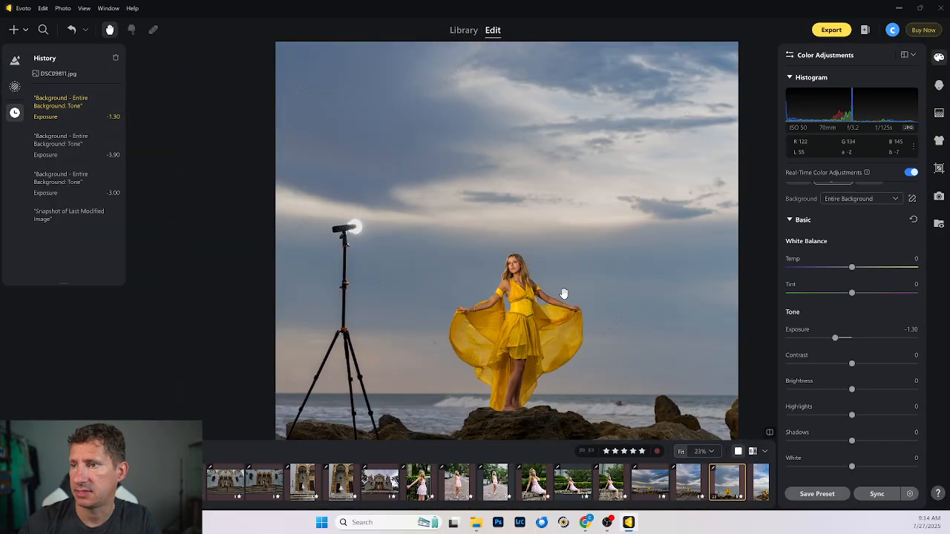
drag(836, 340, 840, 340)
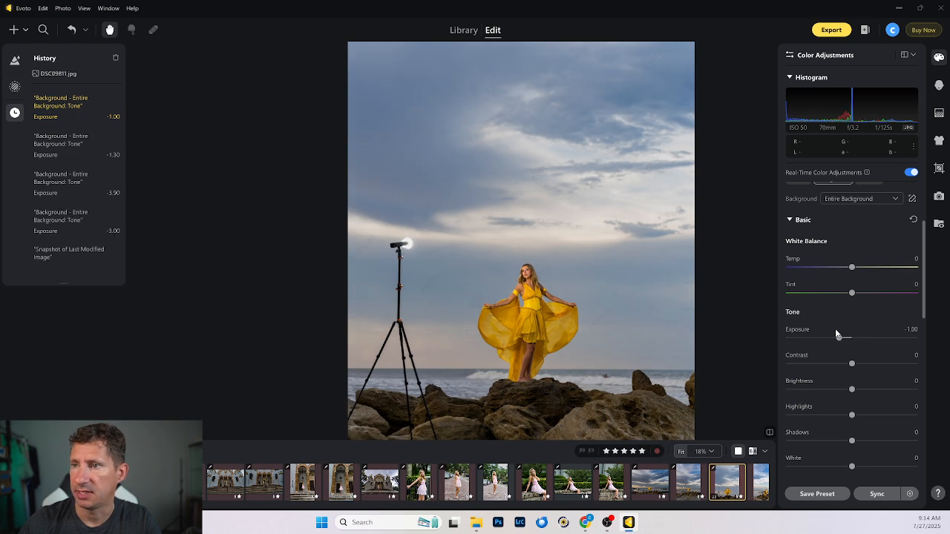
scroll(594, 267, down, 1)
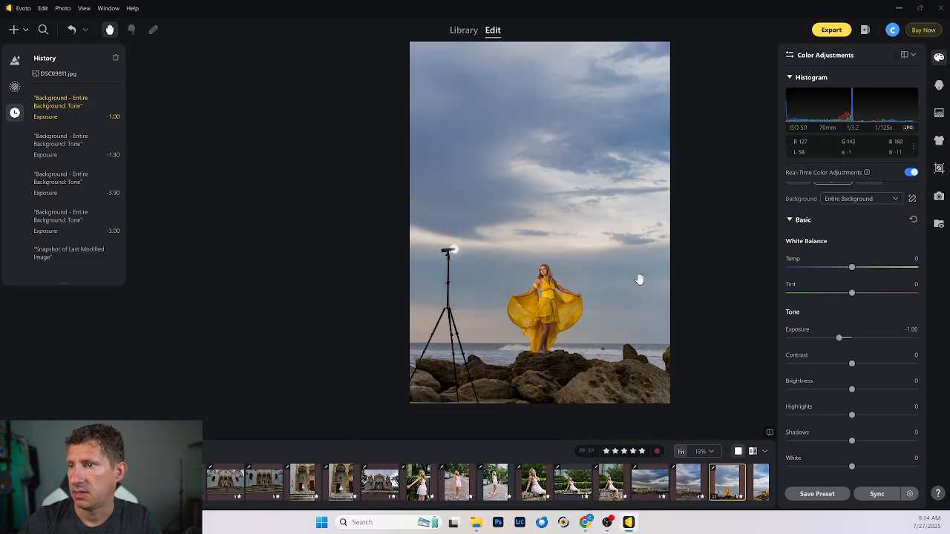
Open DSC09818.jpg and set the entire background's Exposure to -0.80 and Highlights to -25
scroll(702, 490, down, 1)
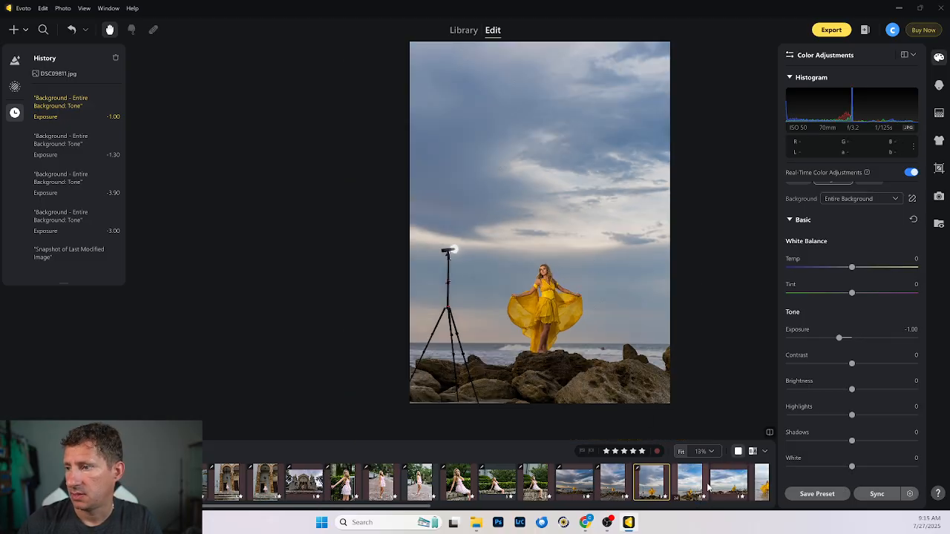
click(702, 486)
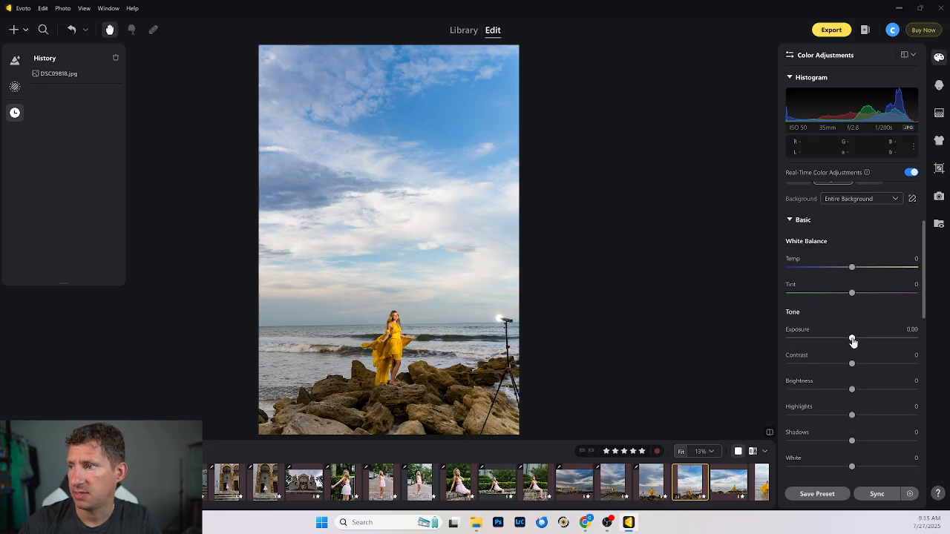
drag(852, 341, 844, 339)
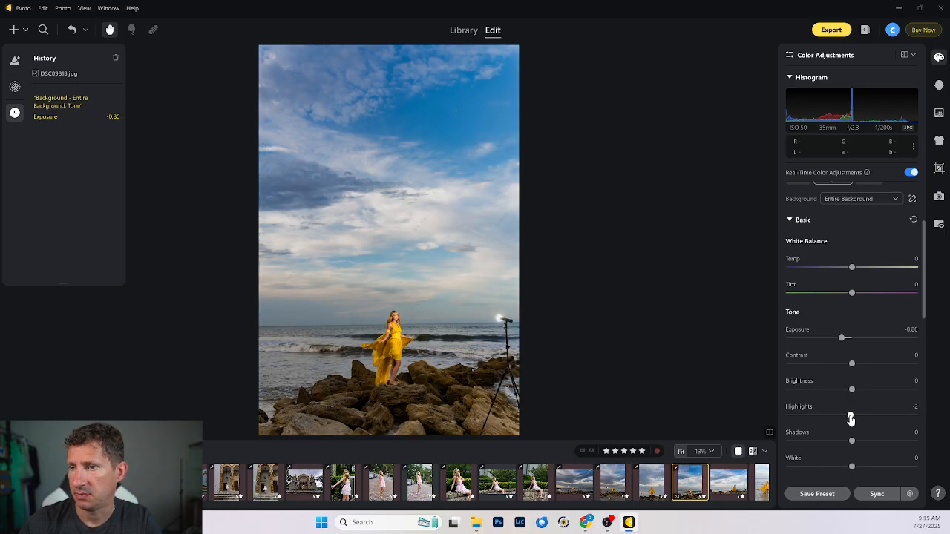
drag(852, 420, 836, 420)
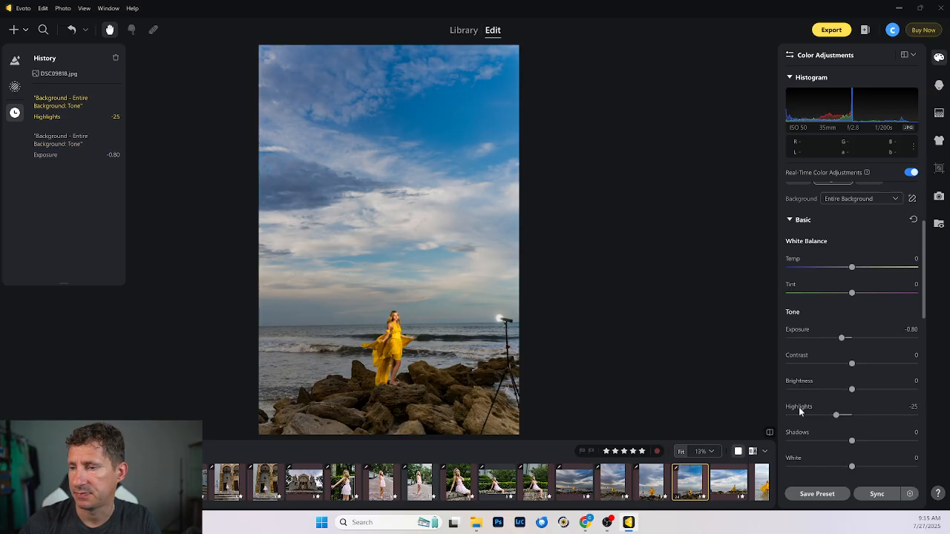
On DSC09823.jpg, set the entire background's Exposure to -0.90 and the Entire Person mask's Exposure to 0.35 for all persons
click(730, 484)
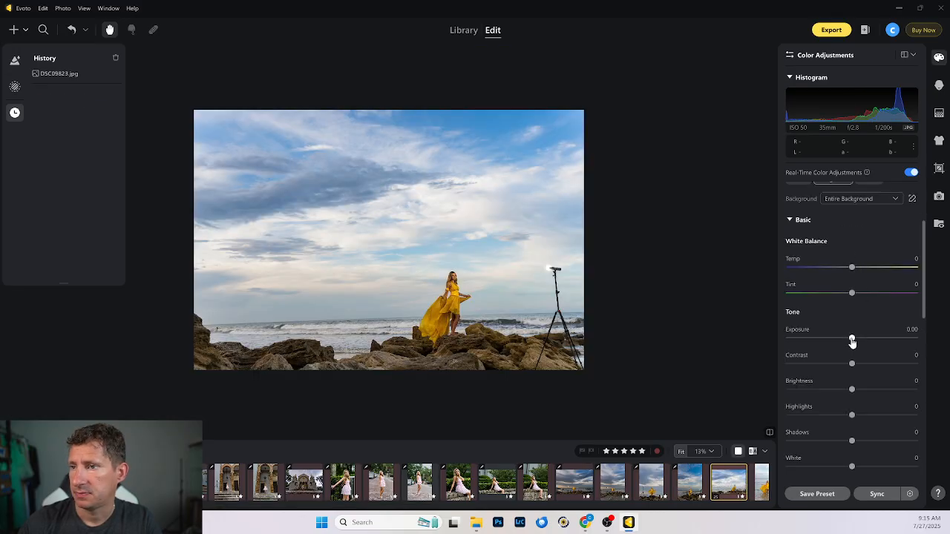
drag(852, 341, 841, 341)
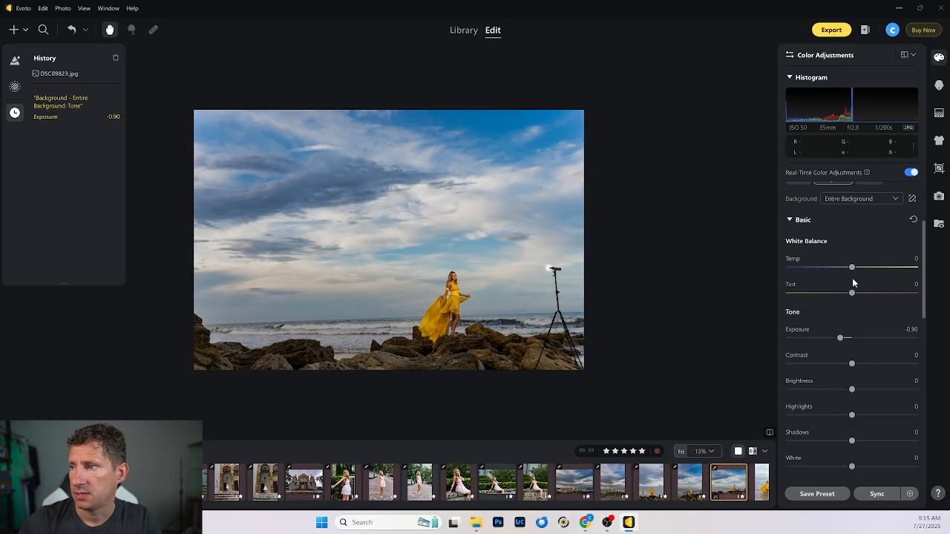
click(840, 202)
click(838, 208)
scroll(838, 204, up, 1)
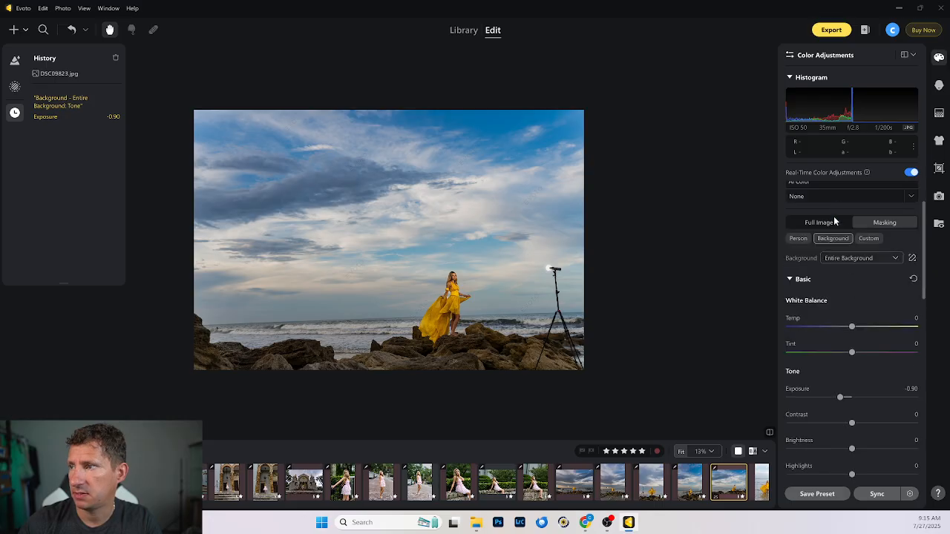
click(798, 238)
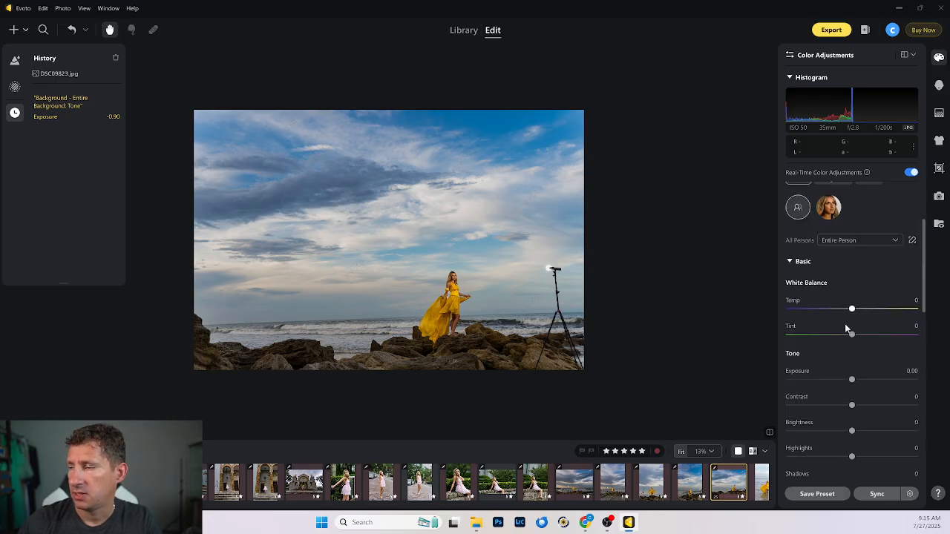
drag(853, 383, 858, 382)
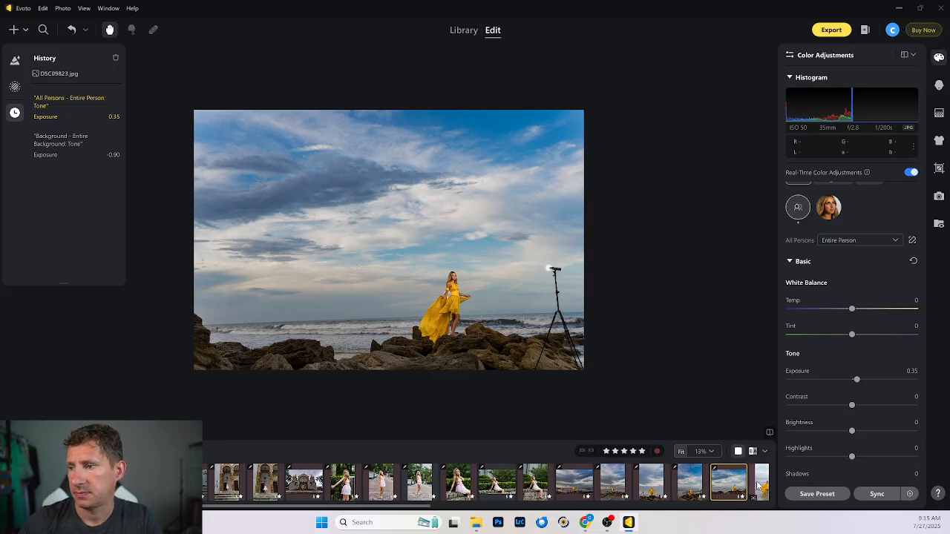
Return to DSC09818.jpg and set the background Sky mask's Vibrance to 32 and Saturation to 3
click(677, 481)
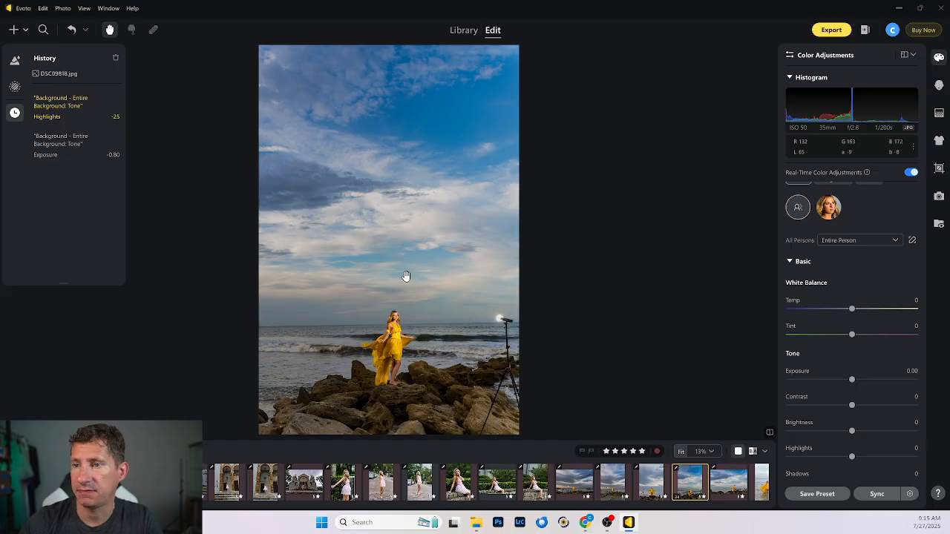
click(859, 242)
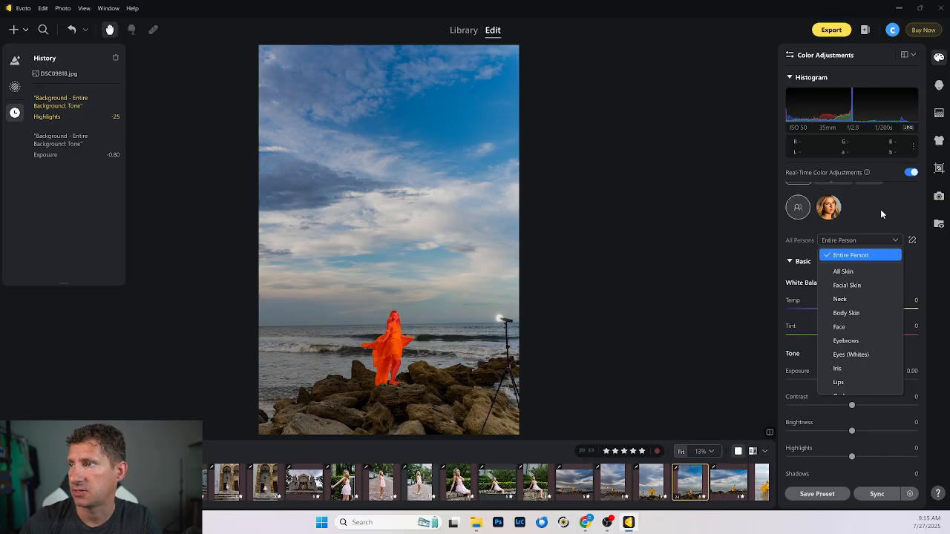
click(880, 214)
scroll(837, 211, up, 2)
click(833, 239)
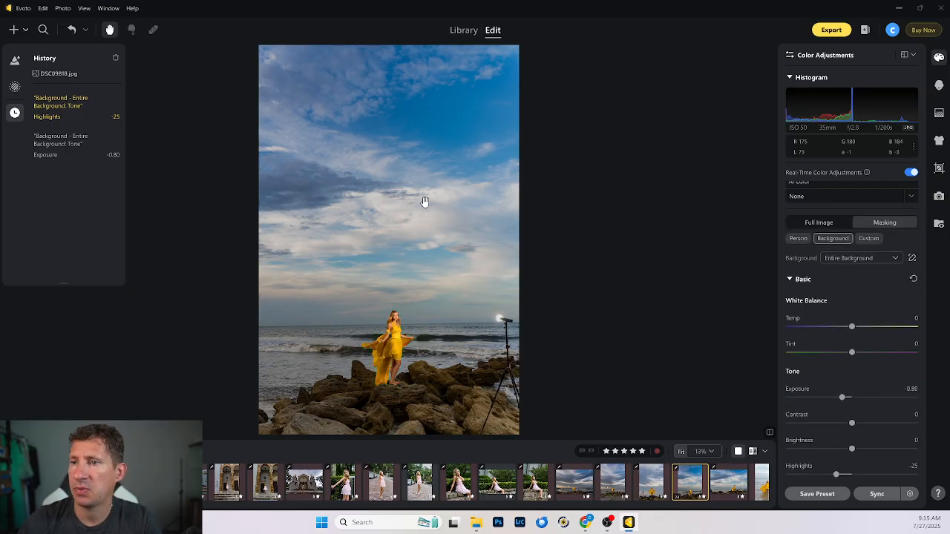
click(870, 260)
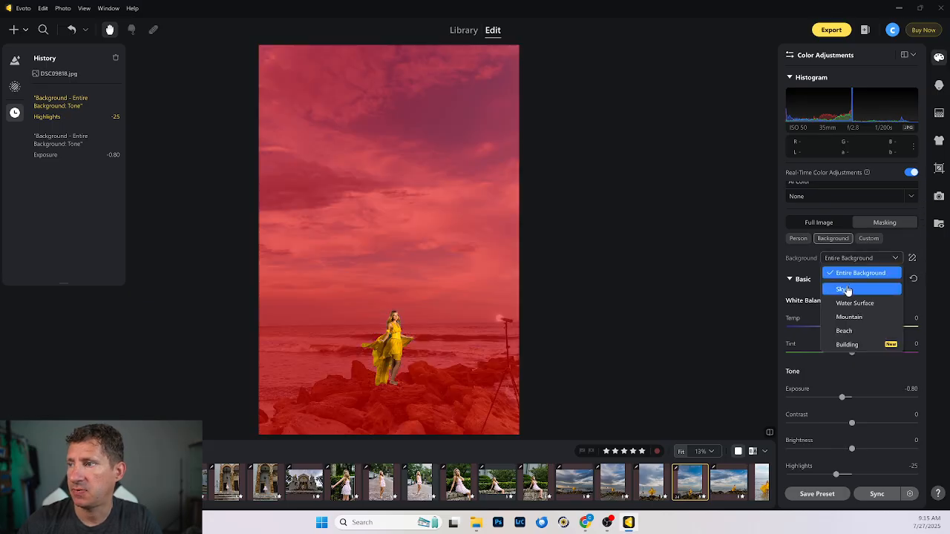
click(843, 290)
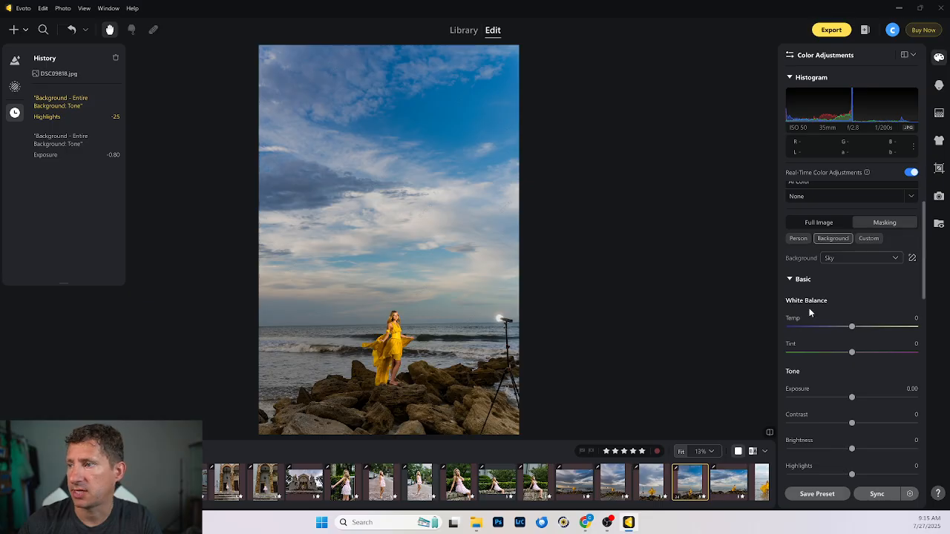
scroll(812, 313, down, 5)
scroll(838, 356, down, 2)
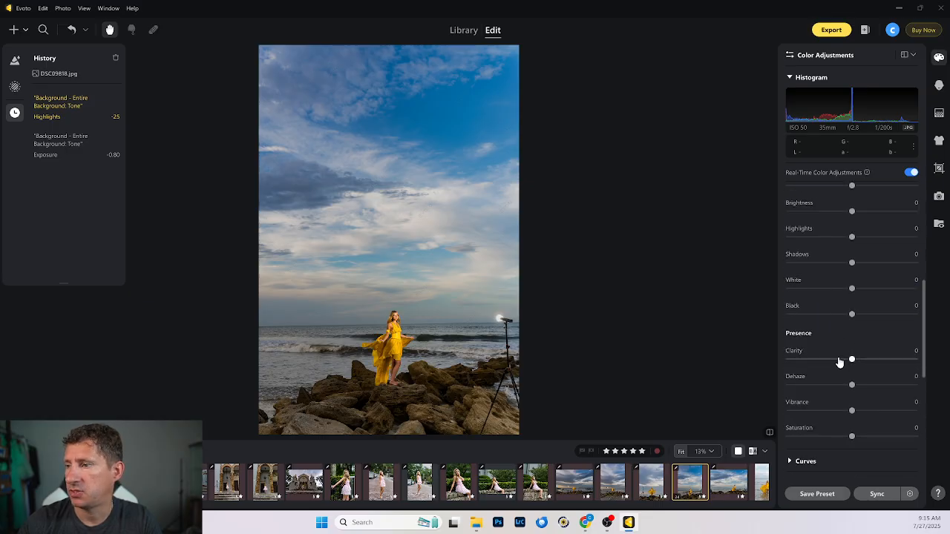
drag(852, 413, 854, 440)
Cool the sky slightly with Temp -2 and reduce its Vibrance to 7
scroll(824, 319, up, 5)
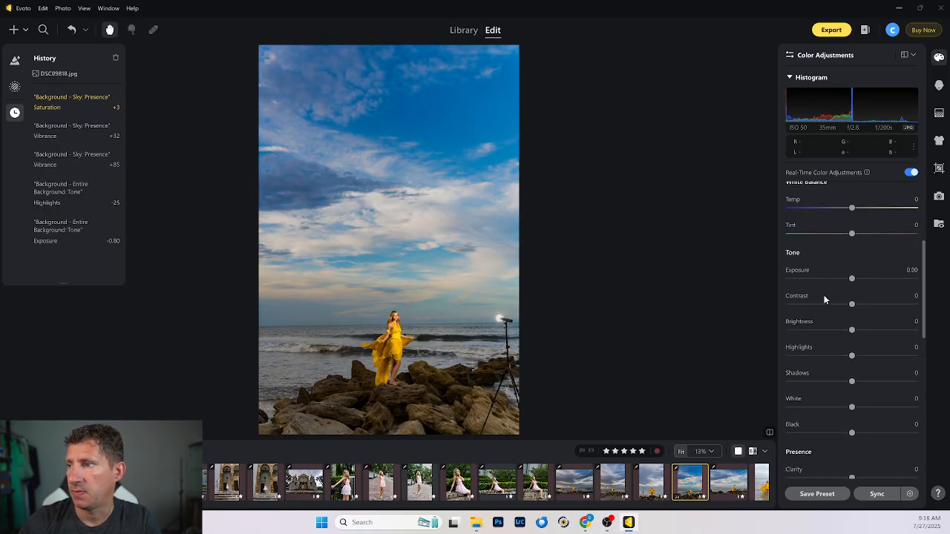
mouse_move(853, 269)
mouse_down()
mouse_move(841, 274)
mouse_move(851, 270)
mouse_up()
scroll(854, 371, down, 5)
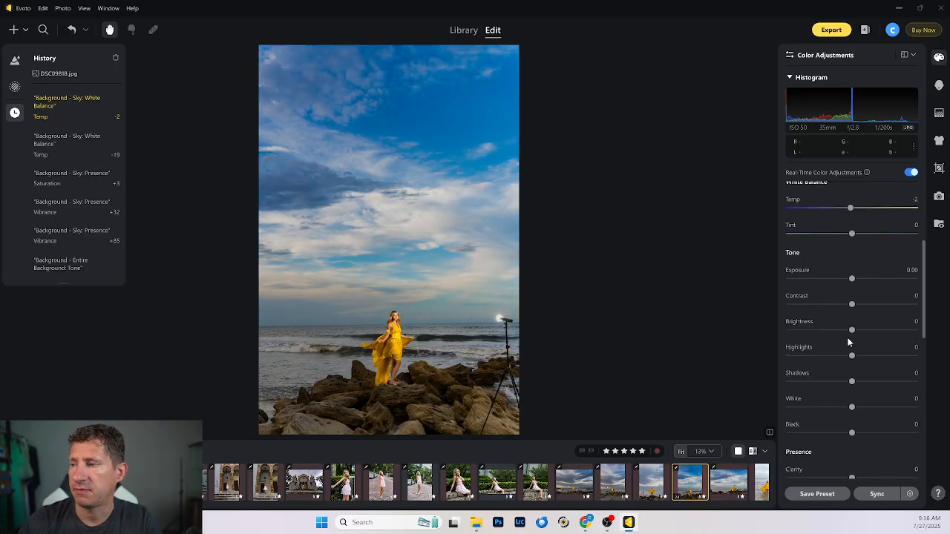
drag(873, 415, 856, 414)
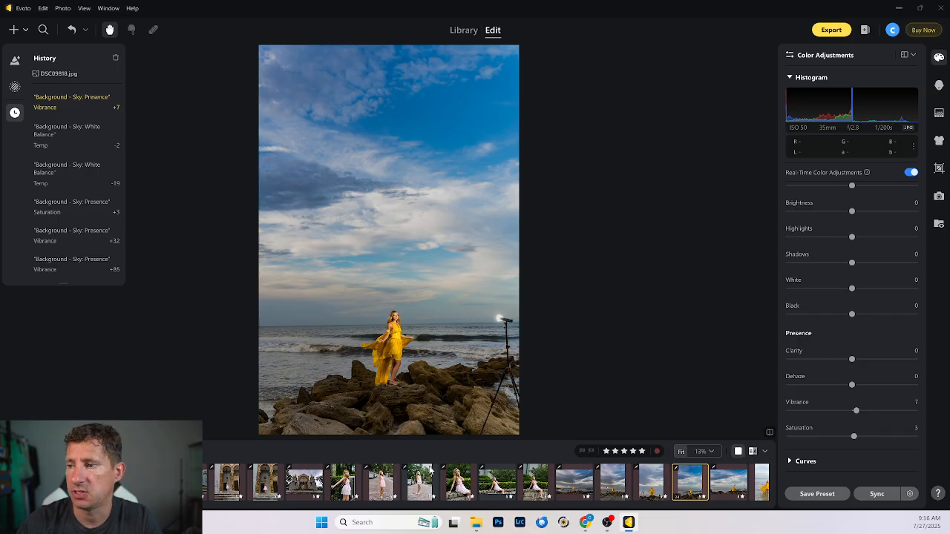
Open DSC09833.jpg and set the Sky mask's Exposure to -0.15
click(718, 484)
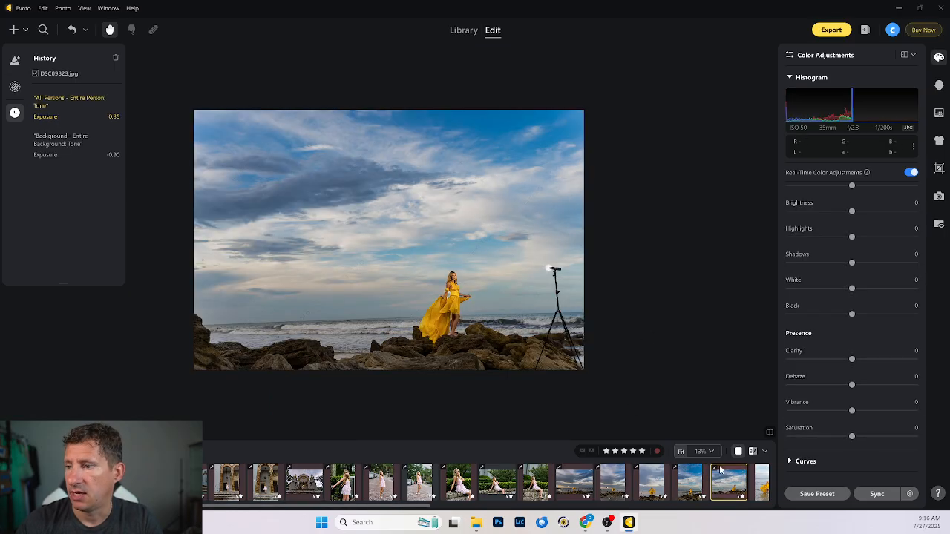
scroll(705, 484, down, 2)
click(694, 489)
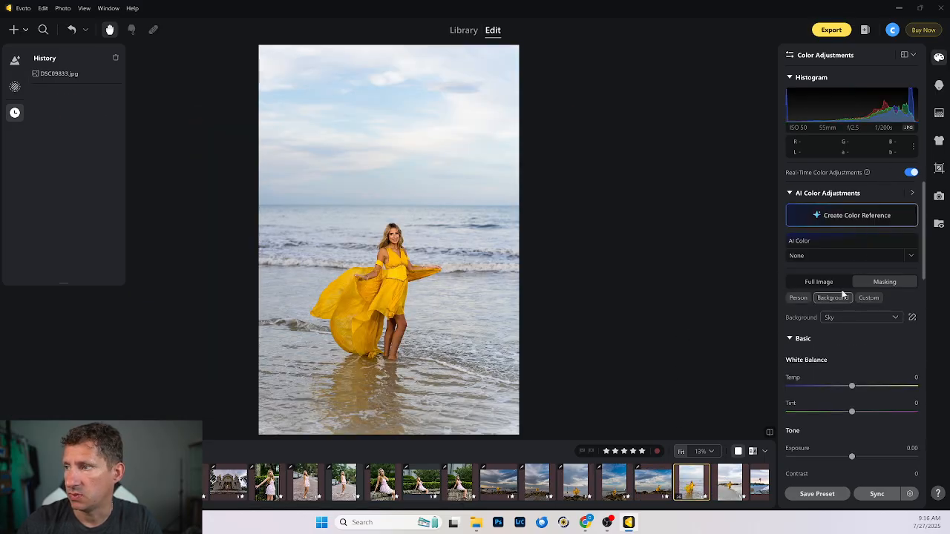
scroll(830, 357, down, 3)
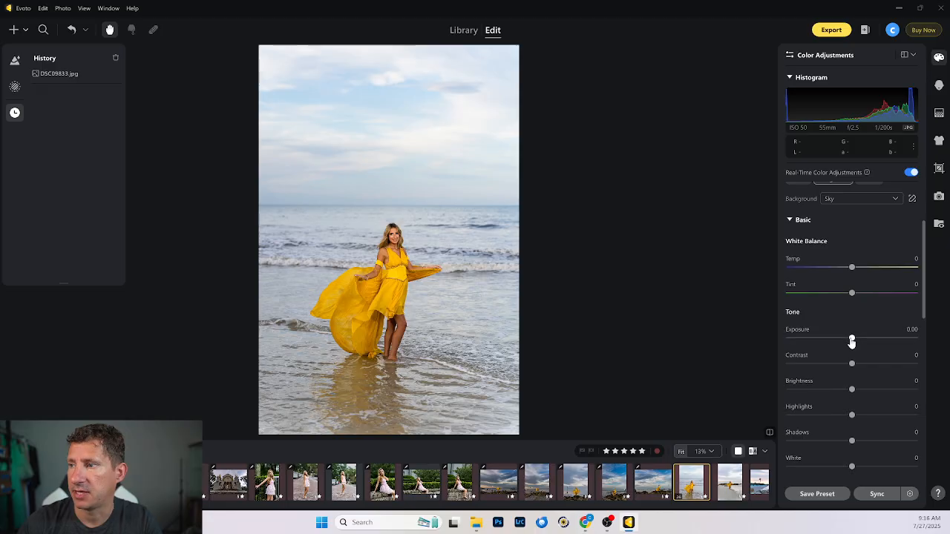
drag(852, 343, 850, 341)
Change the mask to Entire Background and set its Exposure to -0.80
scroll(850, 340, up, 3)
click(845, 317)
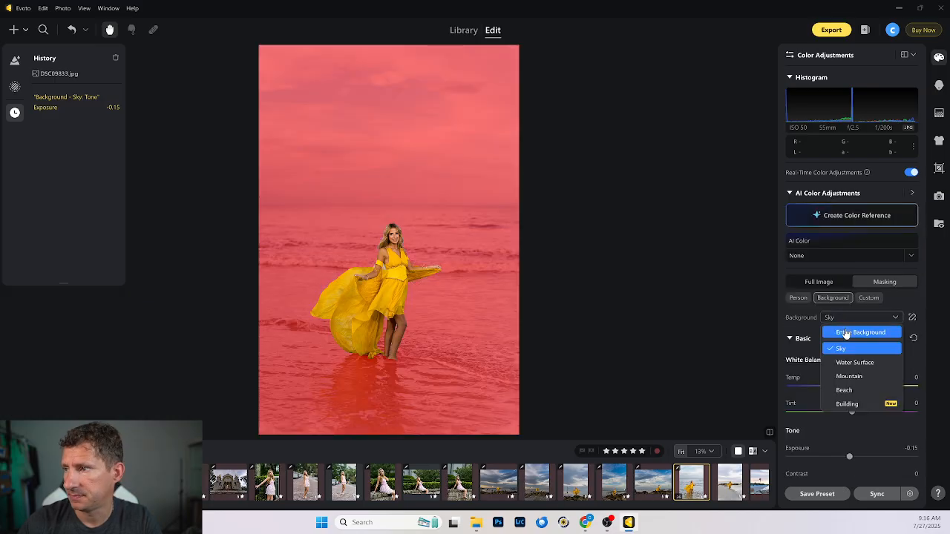
click(846, 332)
scroll(844, 330, down, 3)
drag(851, 340, 843, 343)
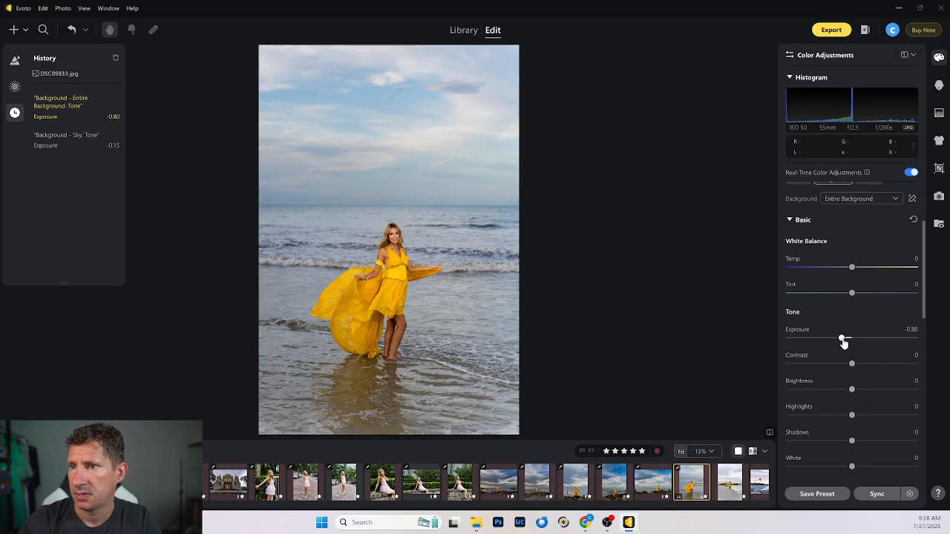
Set the entire background's Exposure to -1.40 on DSC09846.jpg and to -0.70 on DSC09972.jpg
click(731, 488)
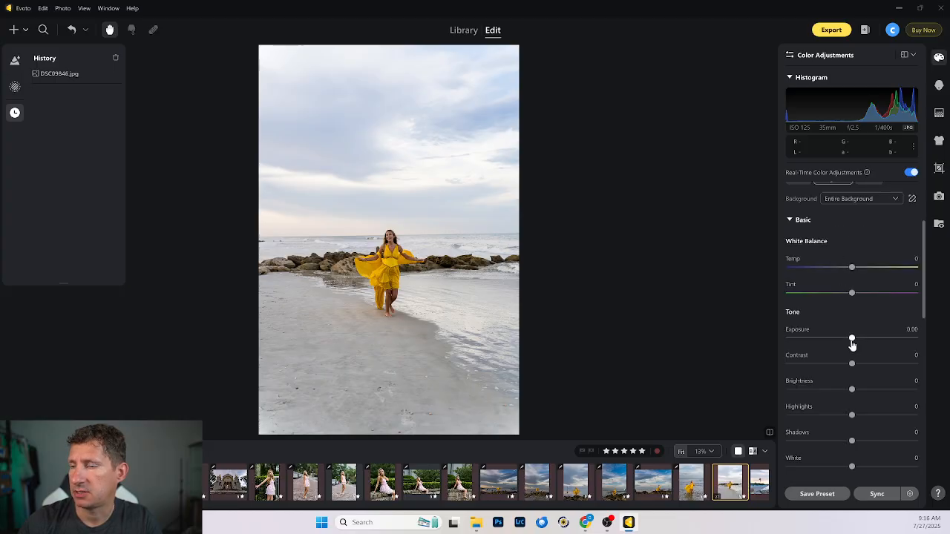
drag(852, 339, 833, 343)
scroll(746, 481, down, 1)
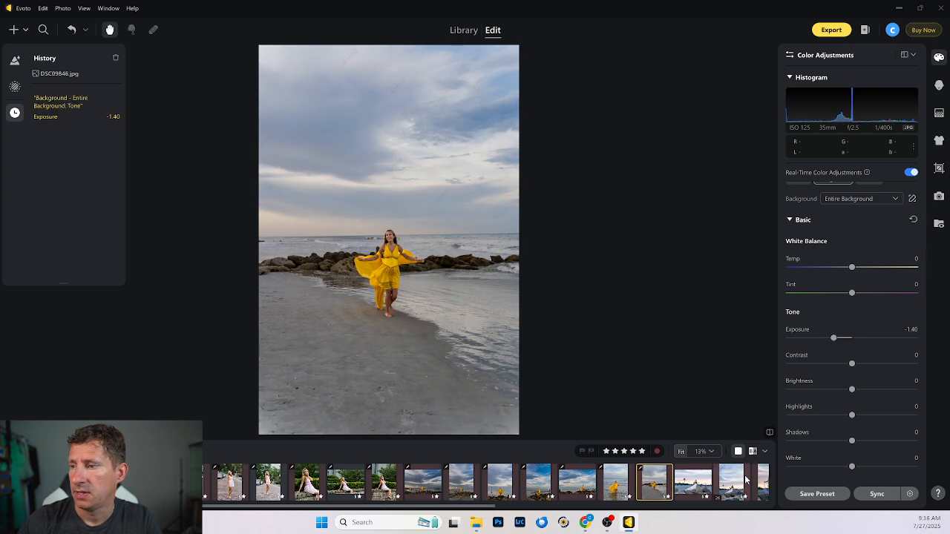
click(700, 487)
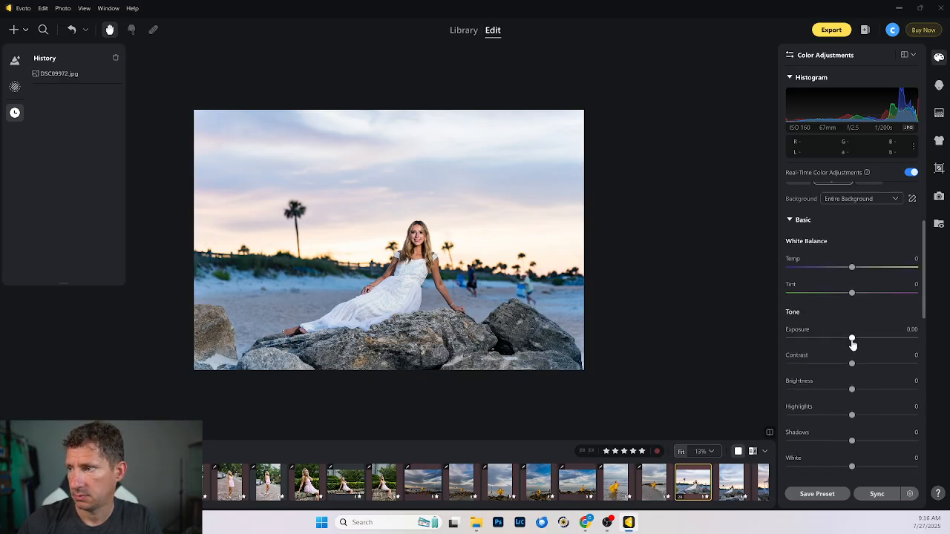
drag(853, 343, 849, 343)
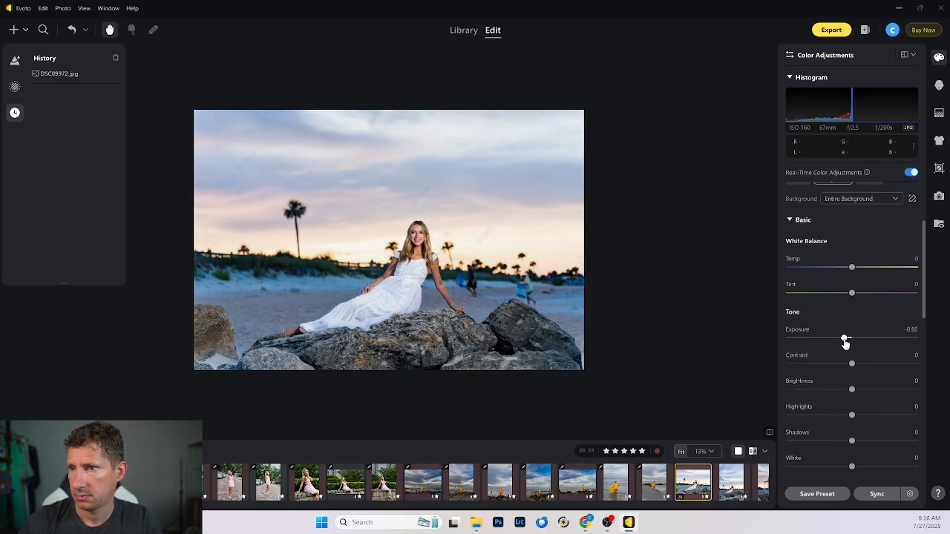
Sync the background exposure edit from DSC09972.jpg to the photo that follows it
scroll(729, 479, down, 2)
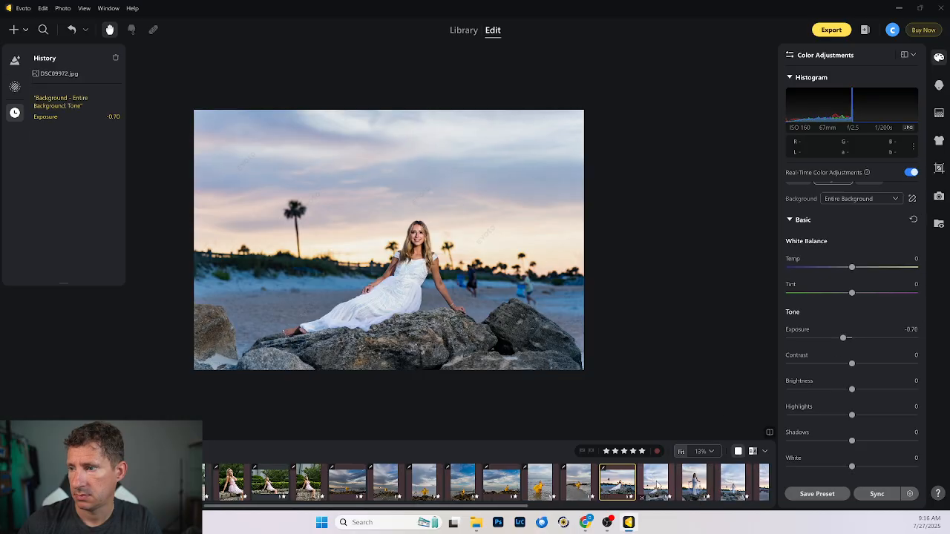
click(656, 485)
click(628, 488)
ctrl+click(652, 488)
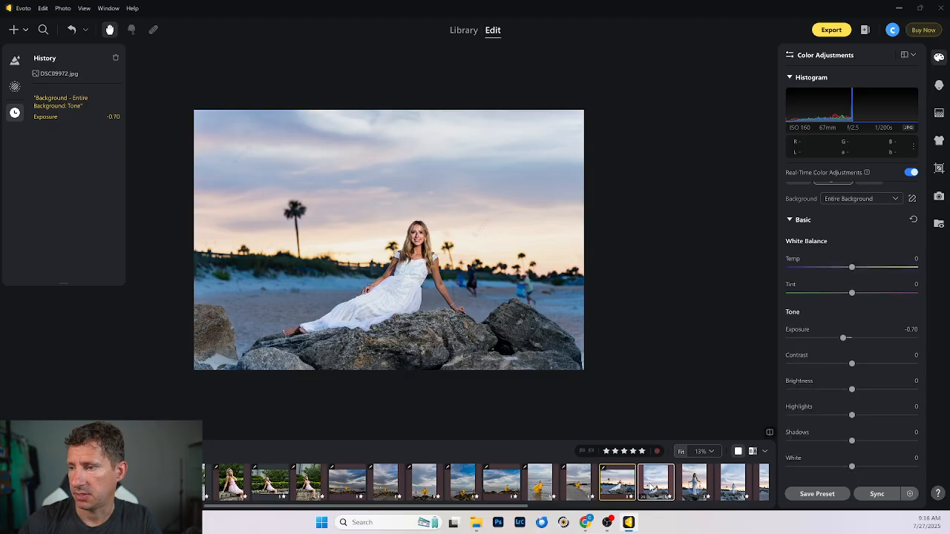
click(865, 491)
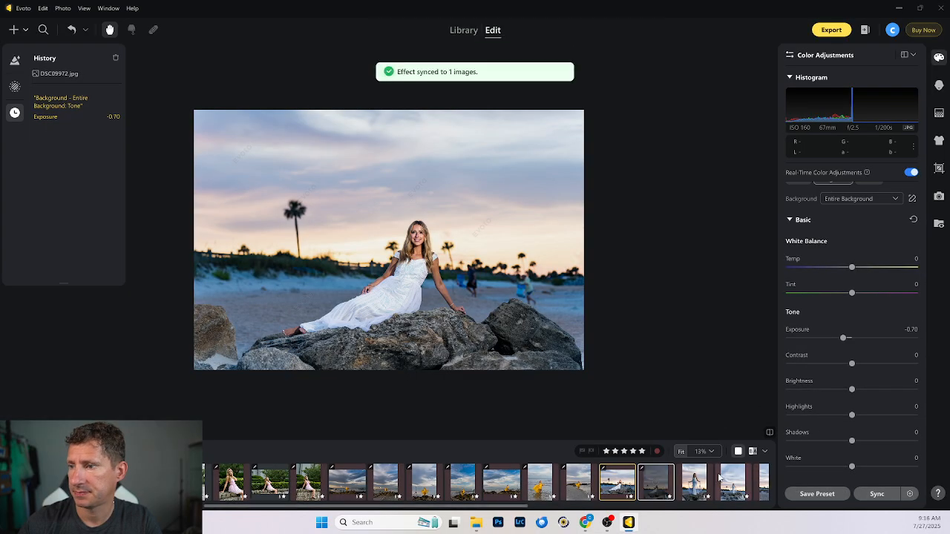
Open DSC09989.jpg and set the entire background's Exposure to -0.90
click(695, 483)
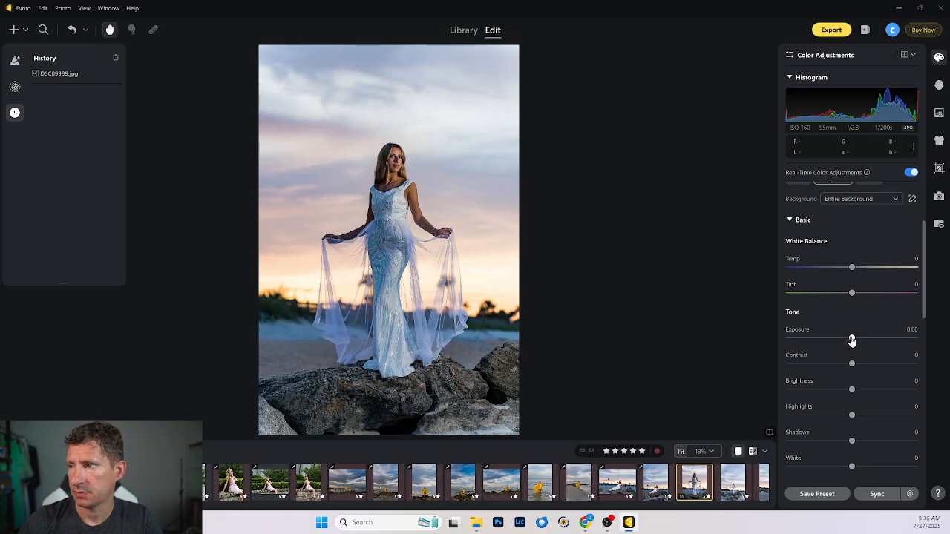
drag(853, 340, 847, 341)
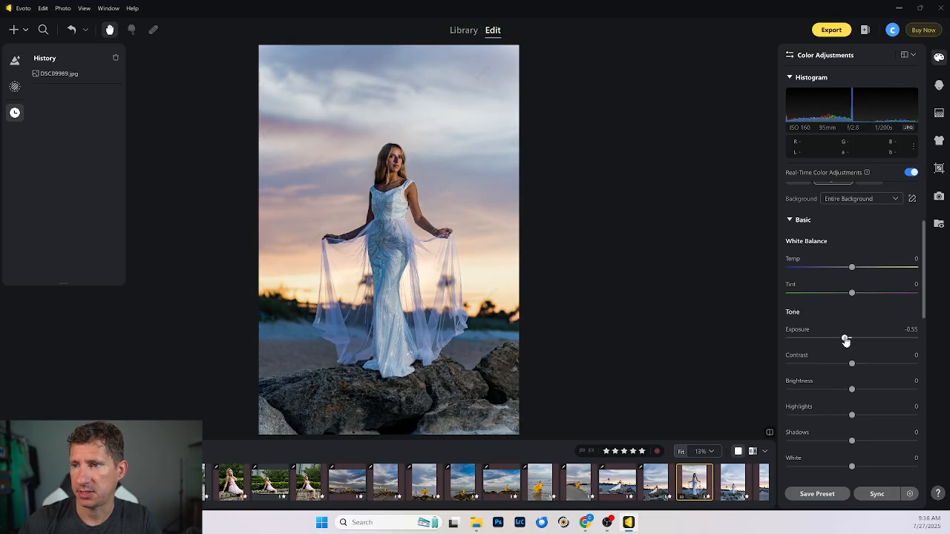
drag(842, 341, 840, 339)
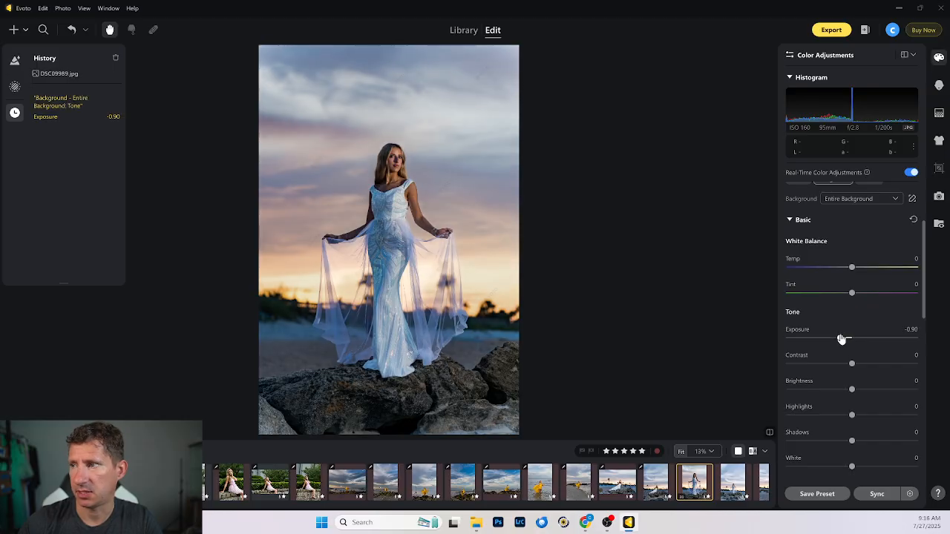
Set the Entire Person mask's Exposure to 0.90 and White to -18 for all persons
scroll(840, 299, up, 1)
click(847, 258)
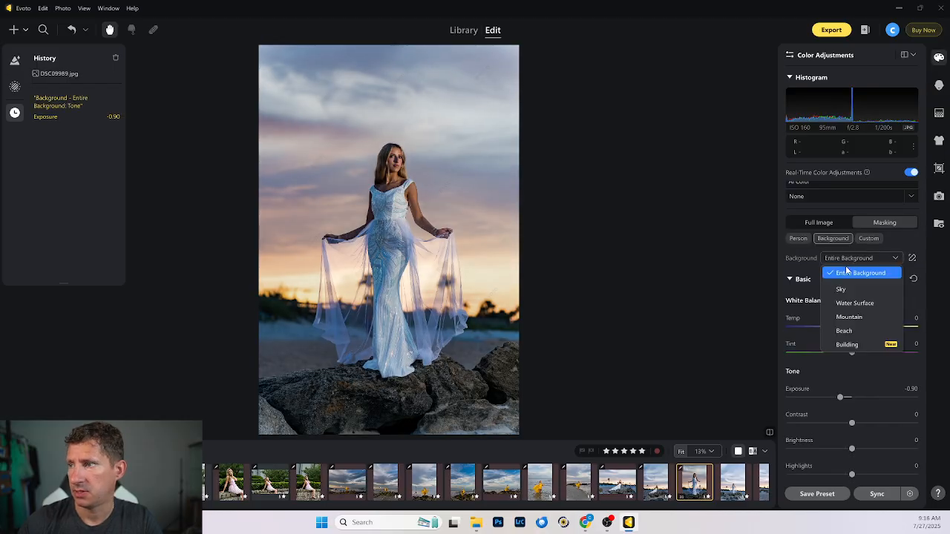
click(800, 240)
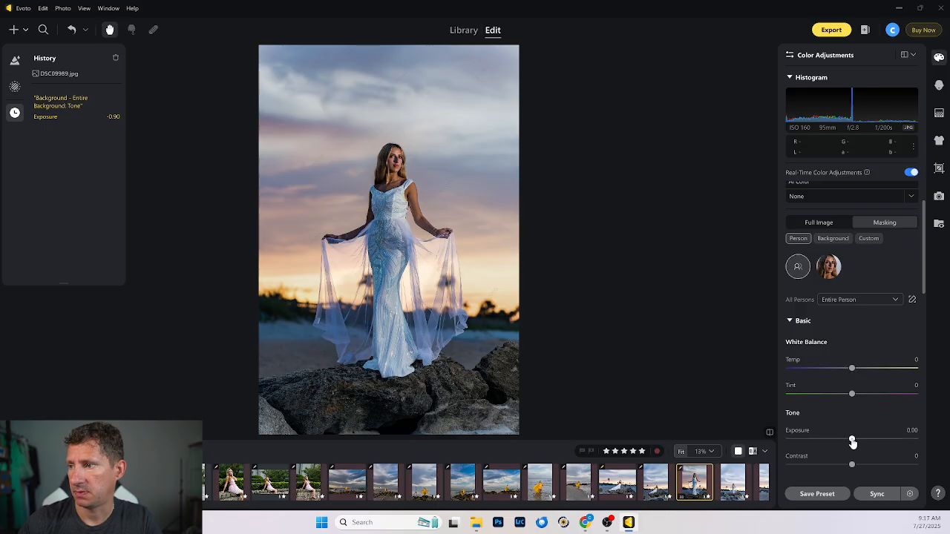
drag(853, 444, 858, 441)
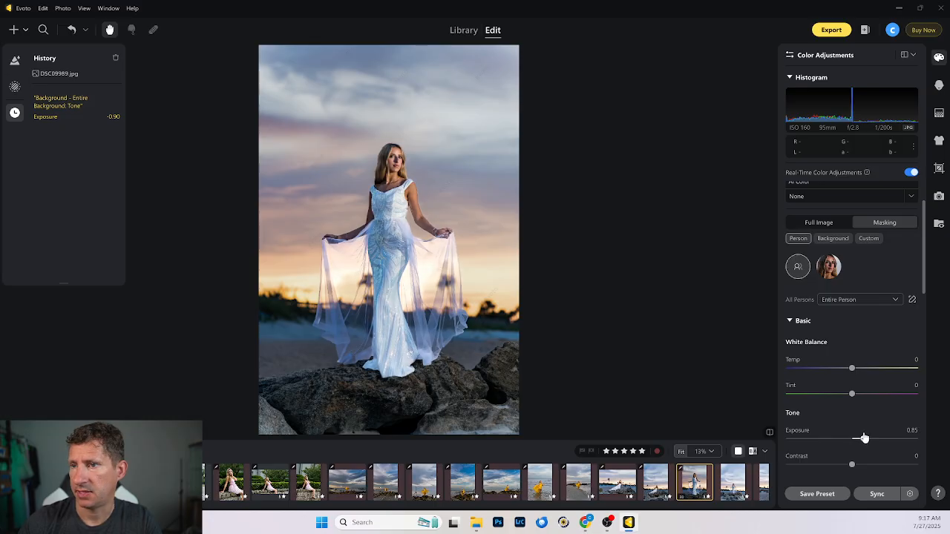
drag(864, 439, 865, 439)
scroll(855, 434, down, 1)
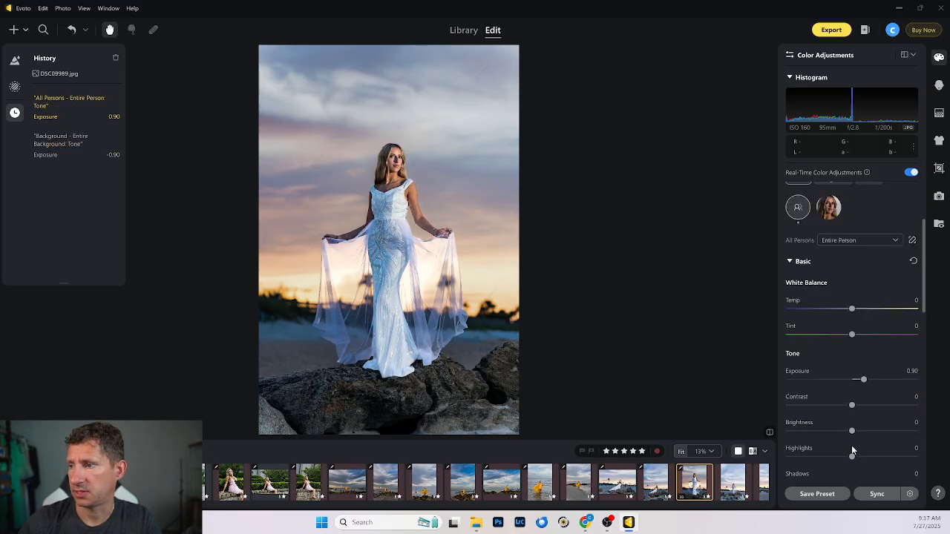
scroll(852, 451, down, 1)
drag(852, 452, 841, 450)
Sync the background and person tone edits from DSC09989.jpg to the photo right after it
scroll(735, 486, right, 2)
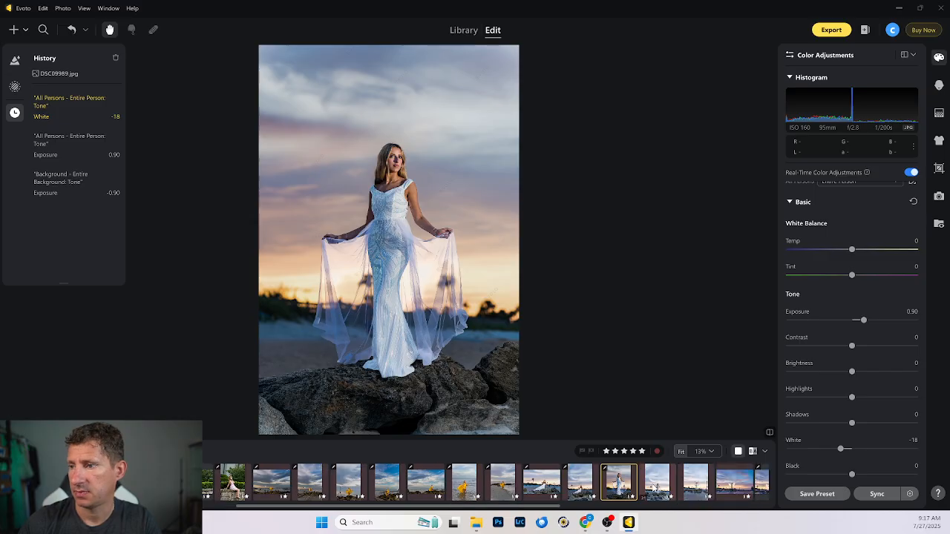
ctrl+click(656, 482)
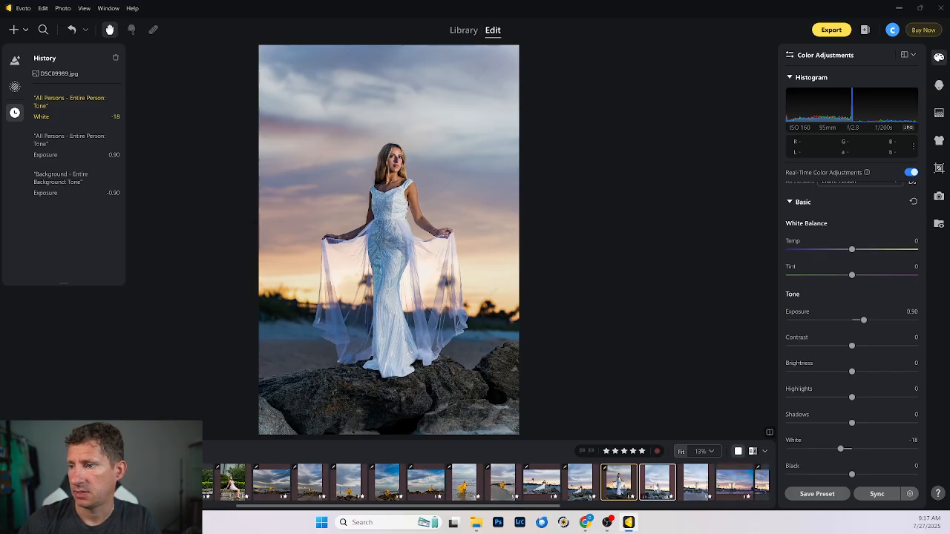
click(880, 494)
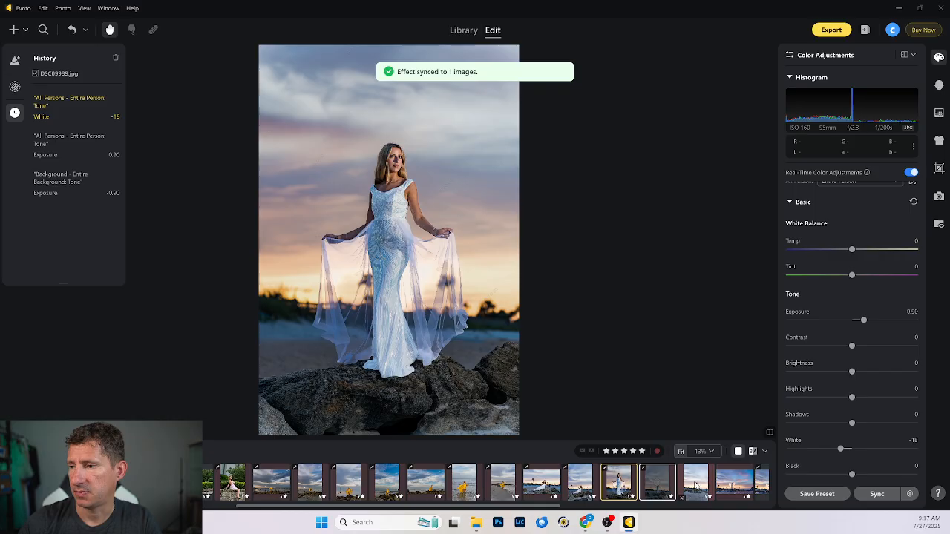
Open DSC09996.jpg and set the entire background's Exposure to -0.55 and Highlights to -21
click(696, 484)
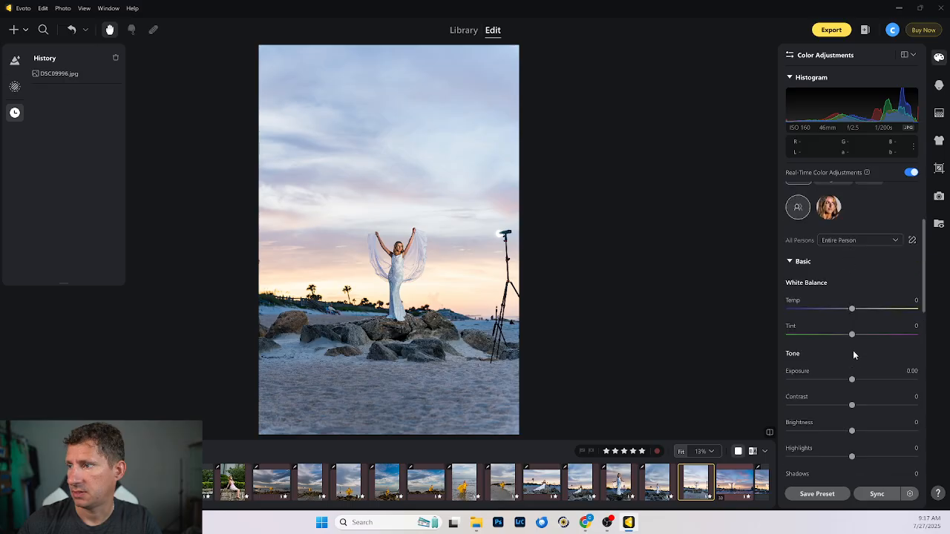
click(843, 241)
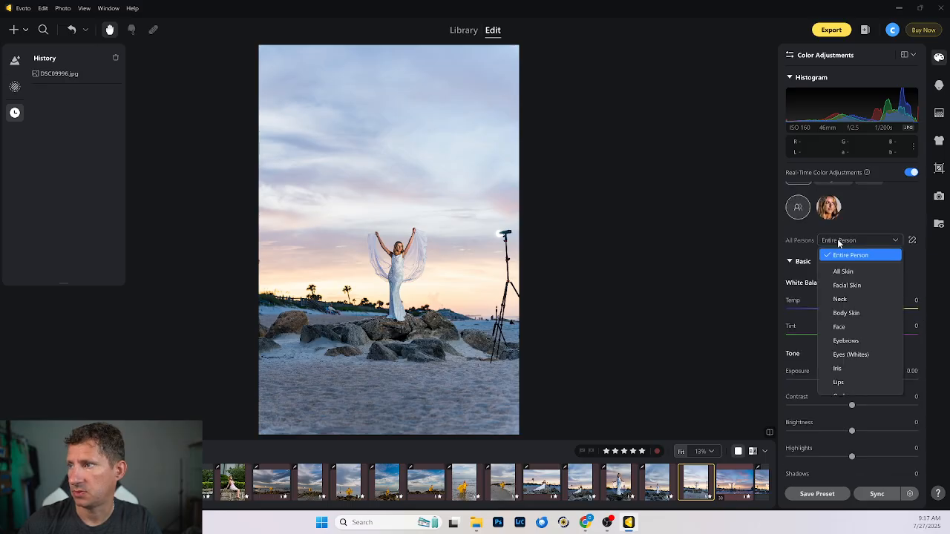
click(837, 205)
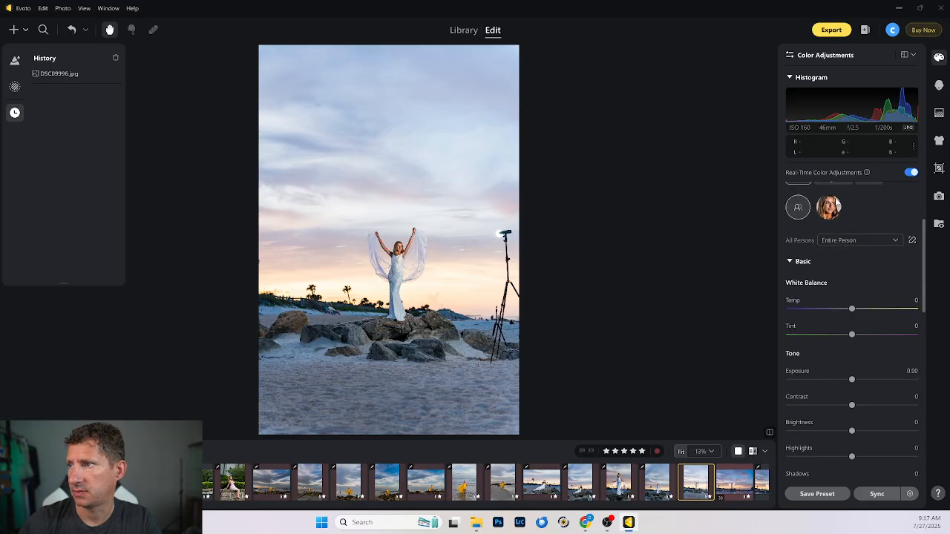
click(835, 185)
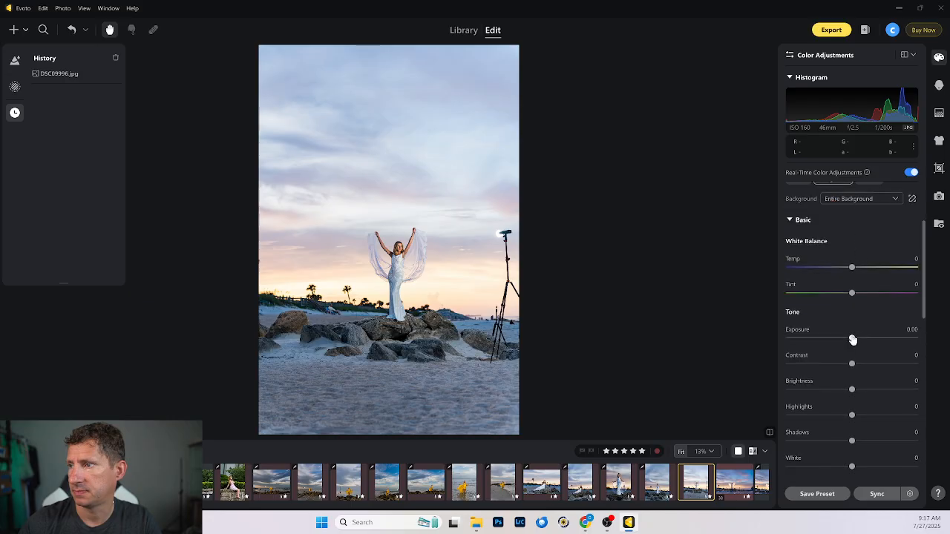
drag(852, 338, 847, 339)
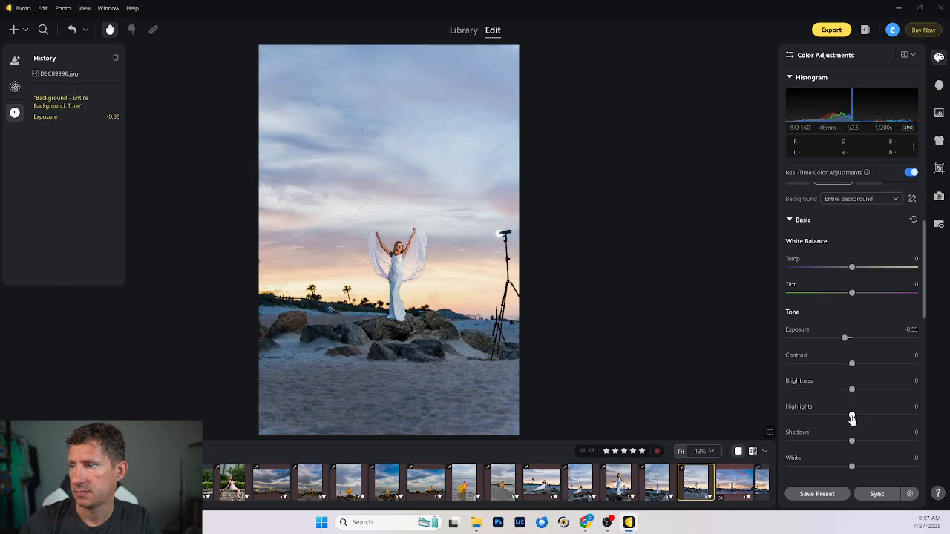
drag(852, 416, 840, 416)
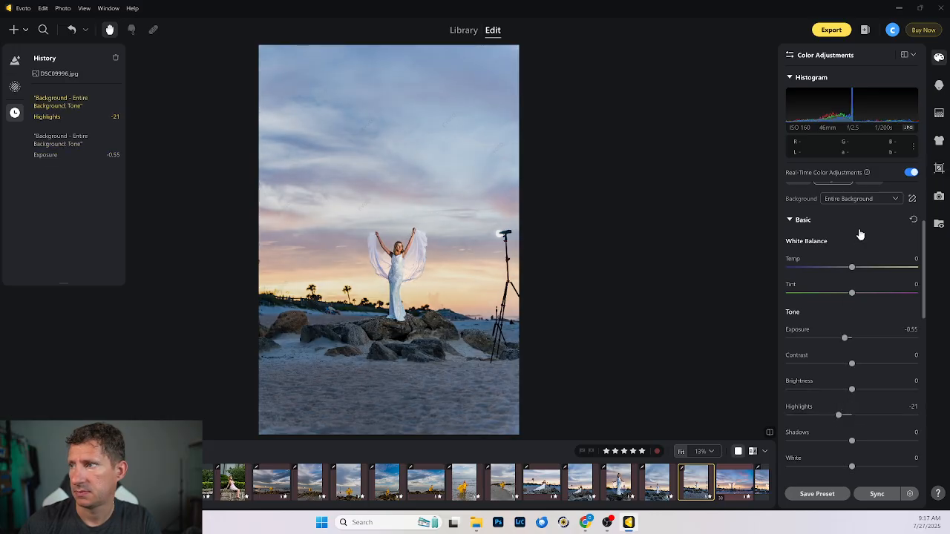
Set the Clothes mask's Highlights to -41 for all persons in DSC09996.jpg
click(851, 199)
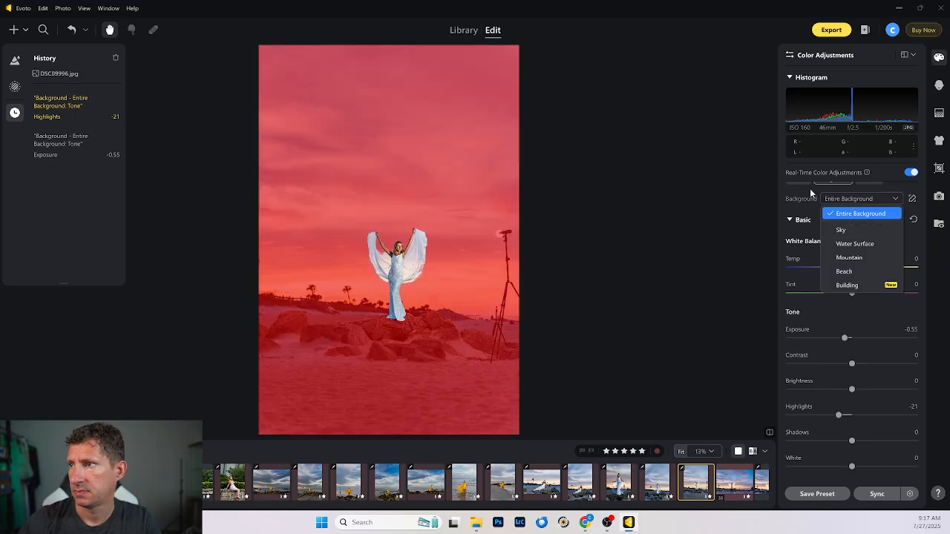
scroll(811, 191, up, 2)
click(799, 238)
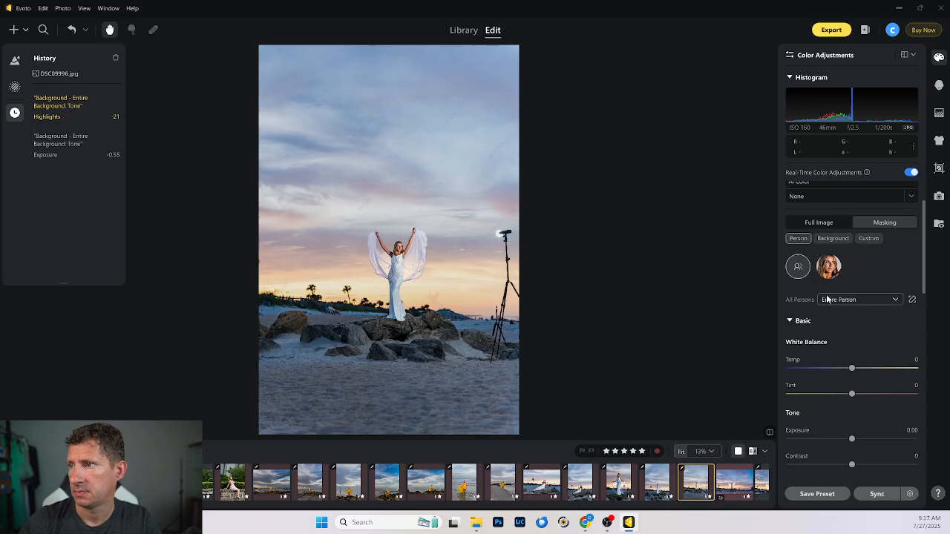
scroll(828, 299, down, 2)
click(852, 241)
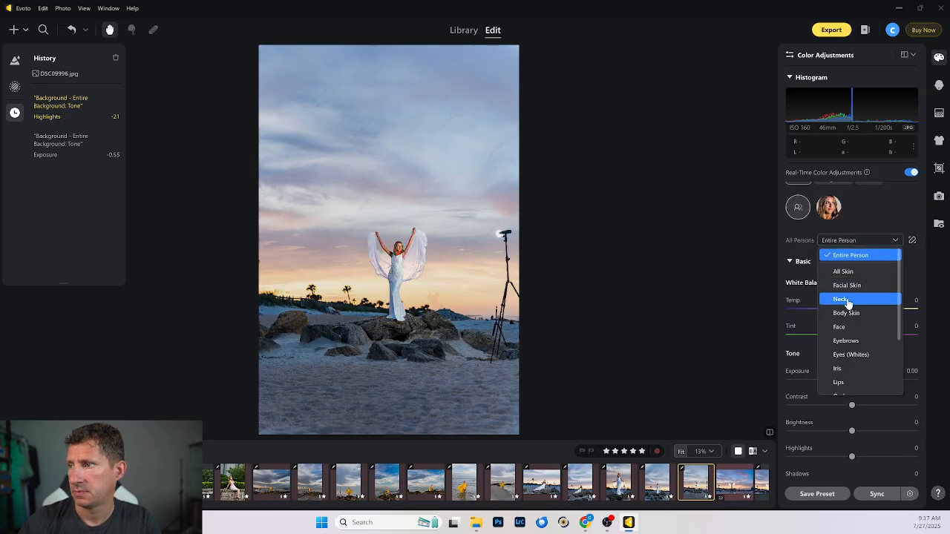
scroll(846, 338, down, 3)
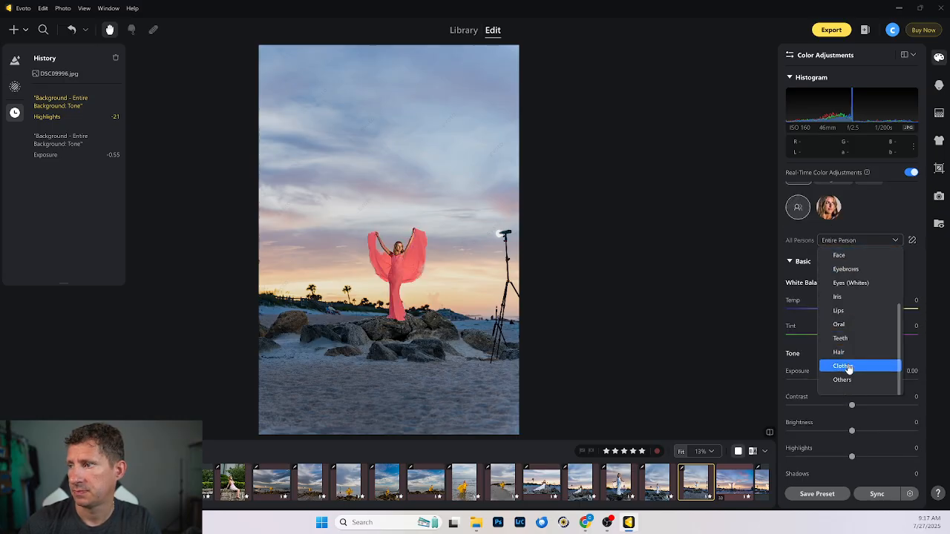
click(848, 367)
scroll(854, 422, down, 2)
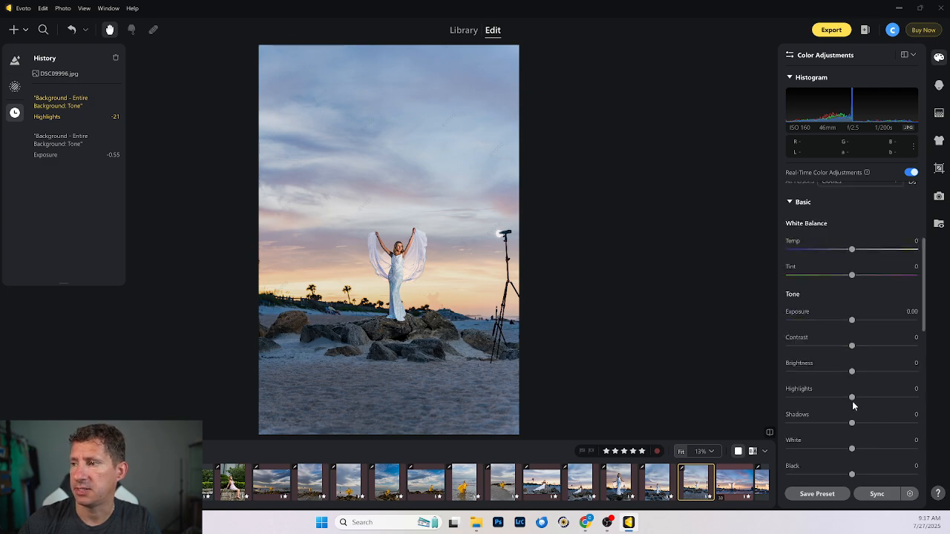
drag(852, 398, 832, 402)
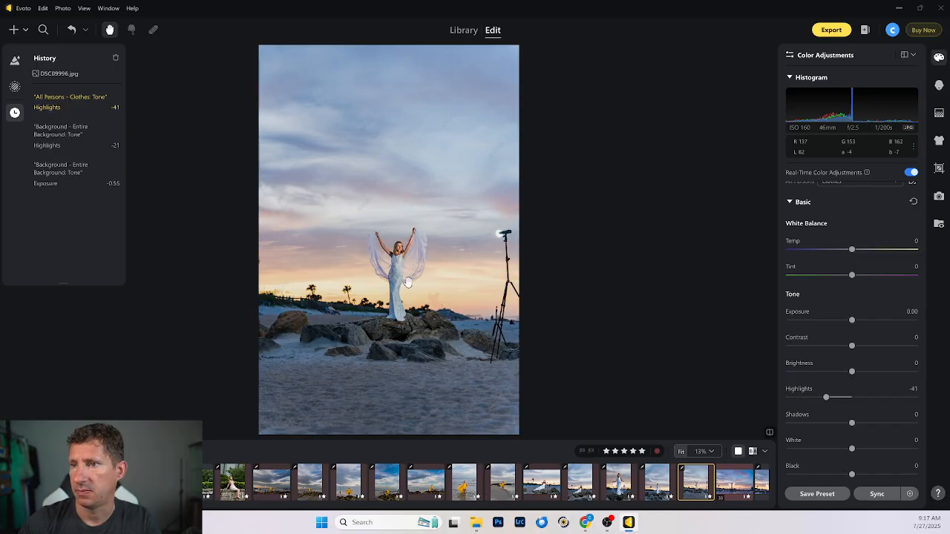
Open DSC00005.jpg and bring up the recommended Sunset & Sunrise Skies for sky replacement
click(734, 490)
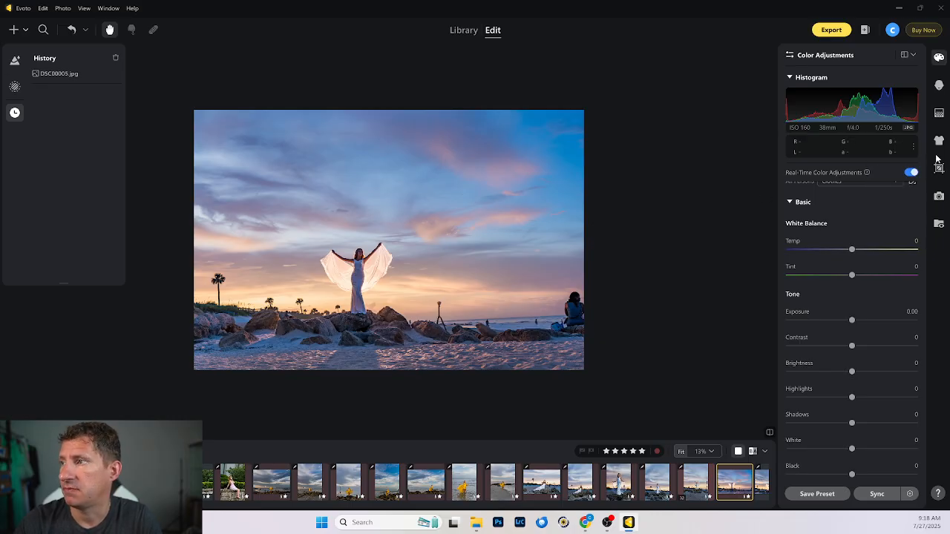
click(939, 113)
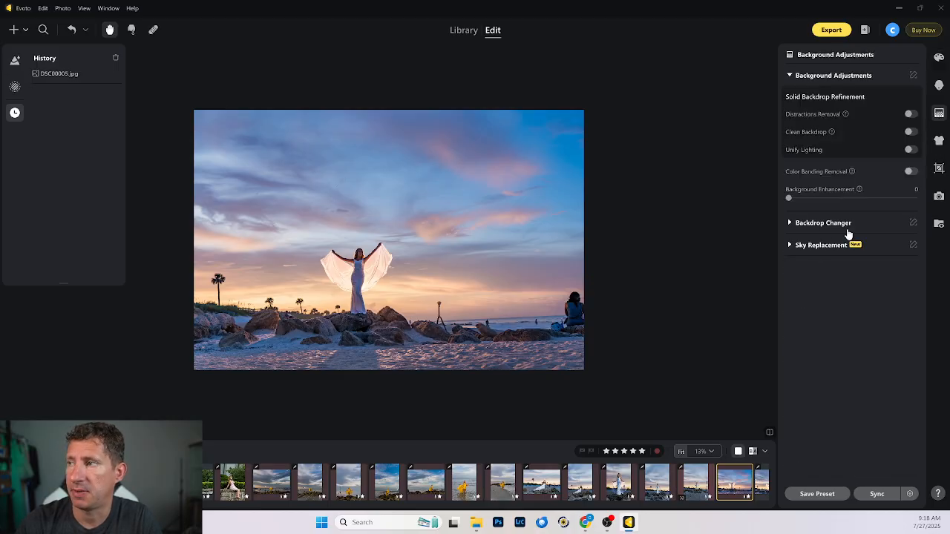
click(818, 246)
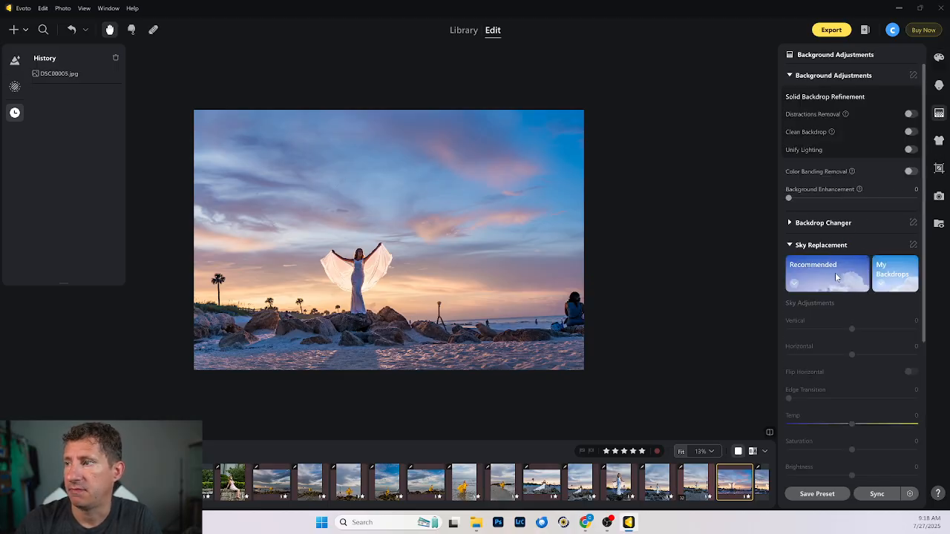
click(832, 280)
scroll(846, 326, down, 1)
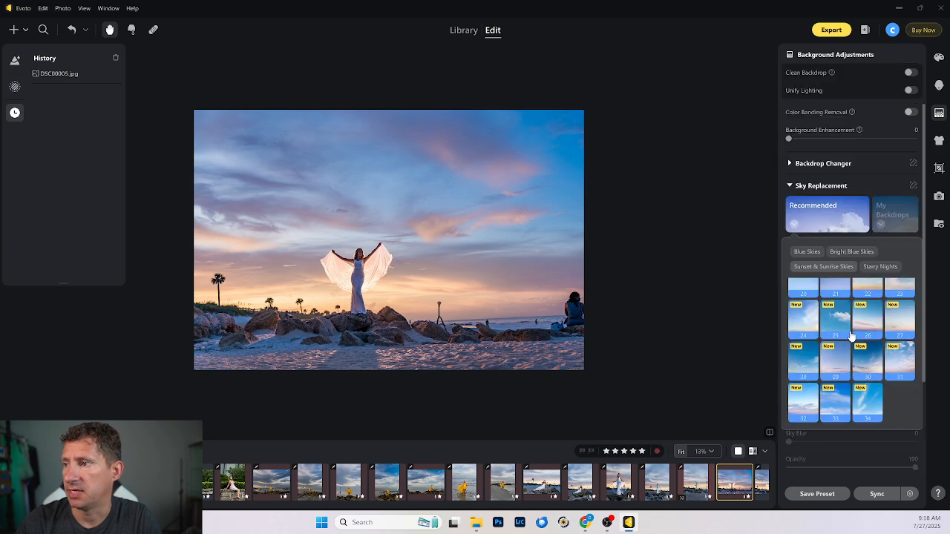
drag(918, 396, 925, 416)
click(837, 268)
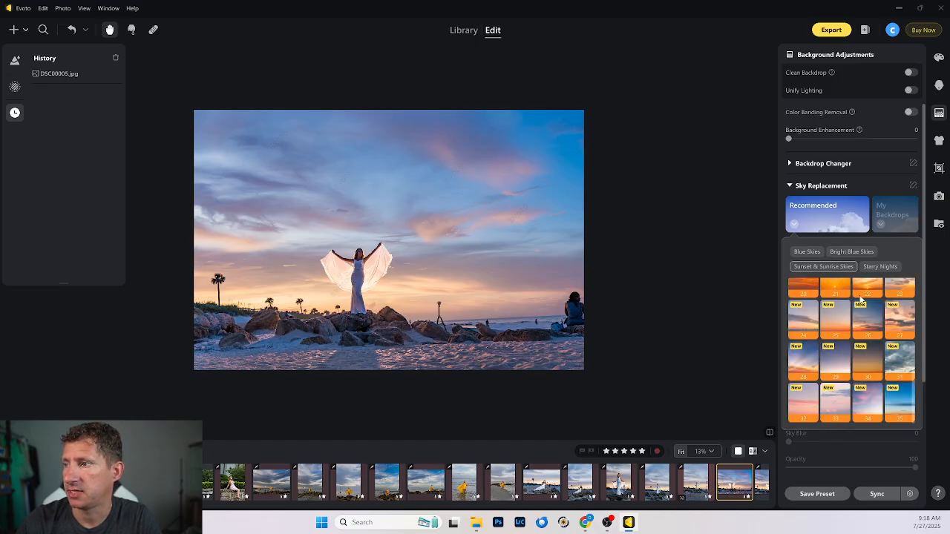
Try Sunset & Sunrise Skies 34, 33, 29, 25, 27 and 32 as the photo's replacement sky
click(872, 396)
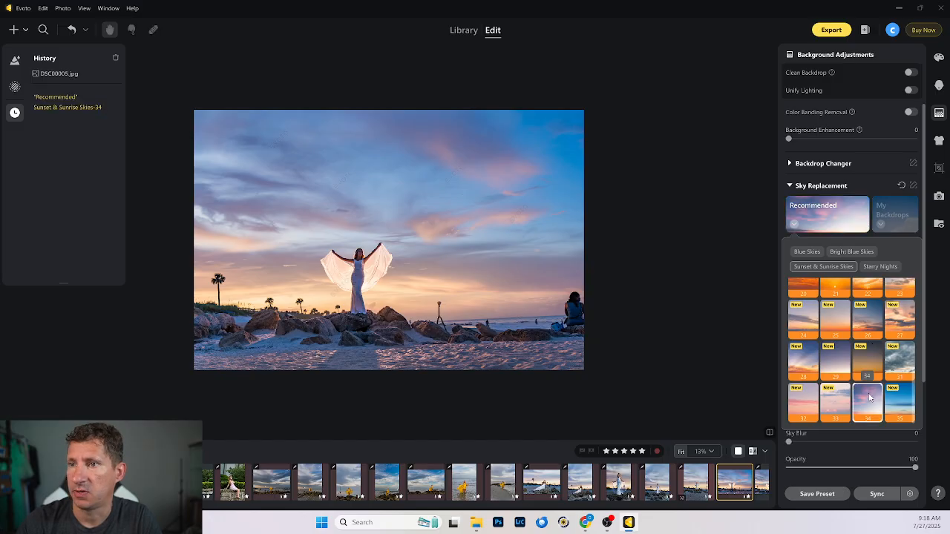
click(841, 401)
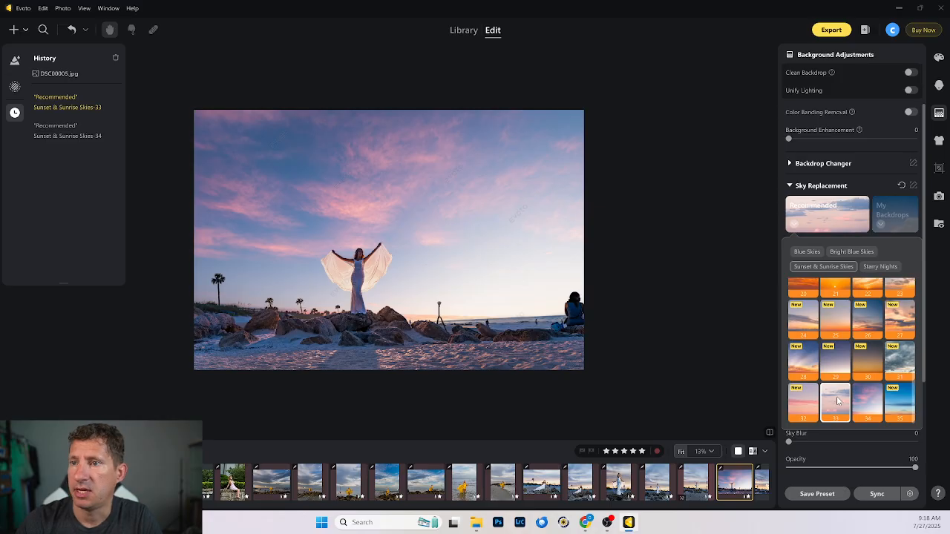
click(832, 361)
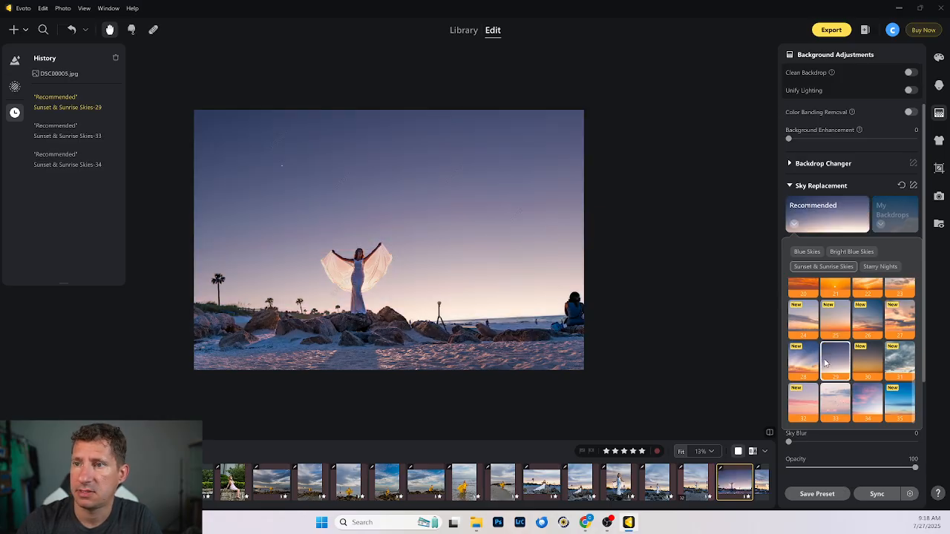
click(836, 315)
click(908, 321)
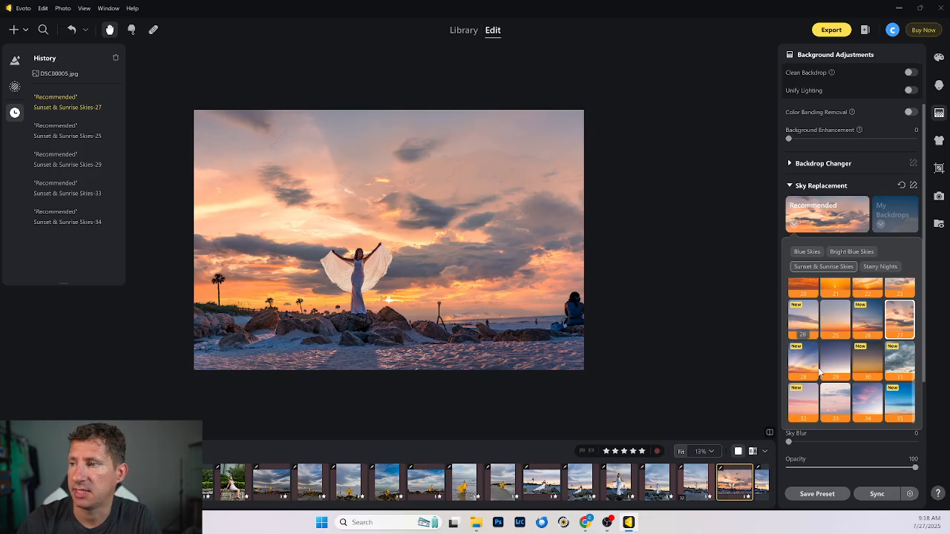
click(809, 401)
Try Sunset & Sunrise Skies 21, 17, 13 and 09 on the photo, ending on sky 13 again
scroll(817, 386, up, 2)
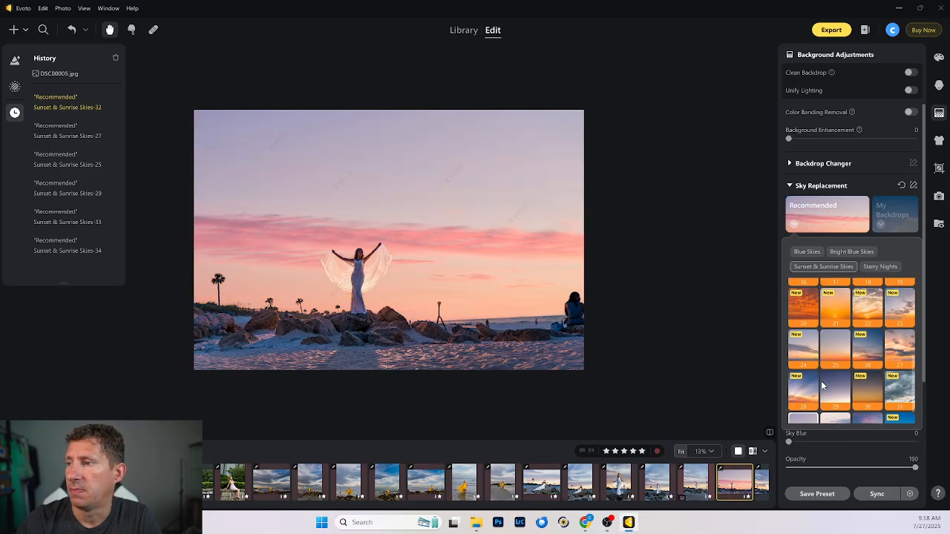
click(834, 345)
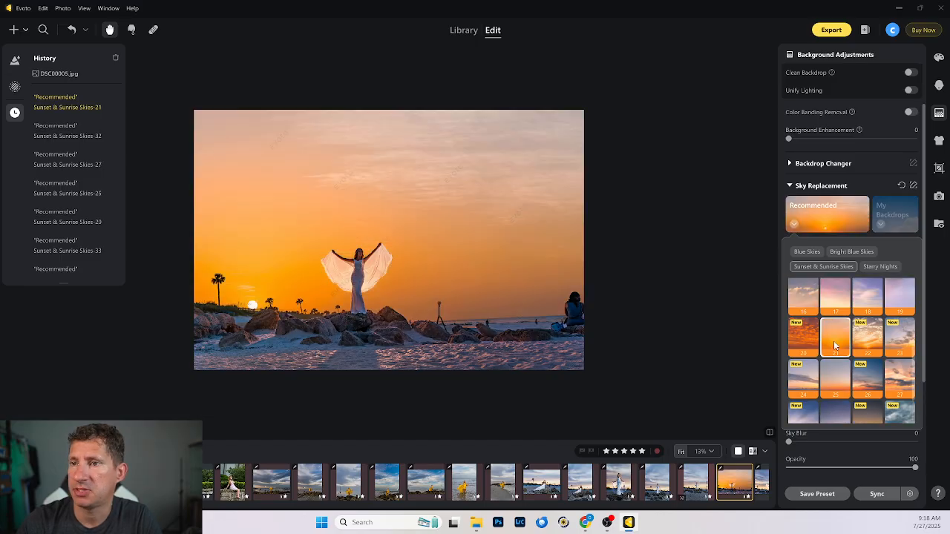
scroll(835, 347, up, 1)
click(839, 328)
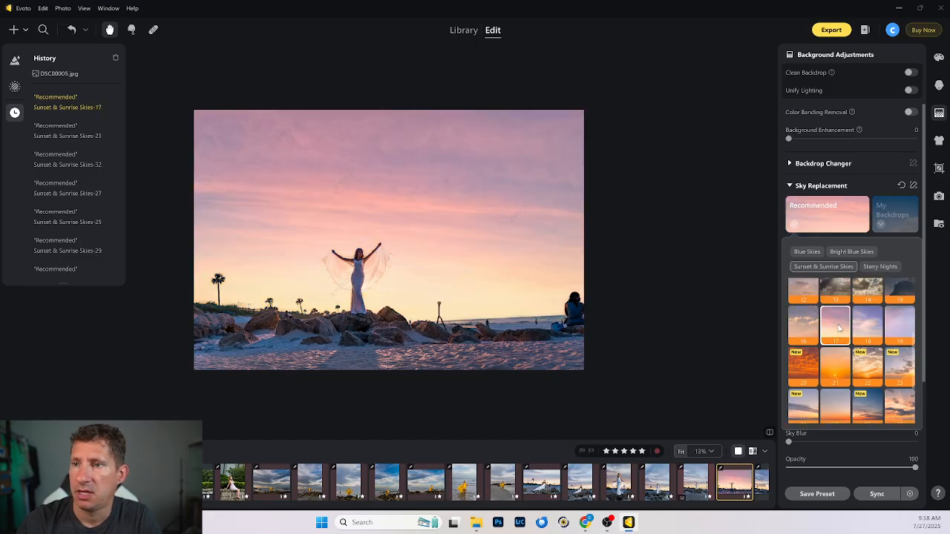
scroll(838, 328, up, 1)
click(839, 318)
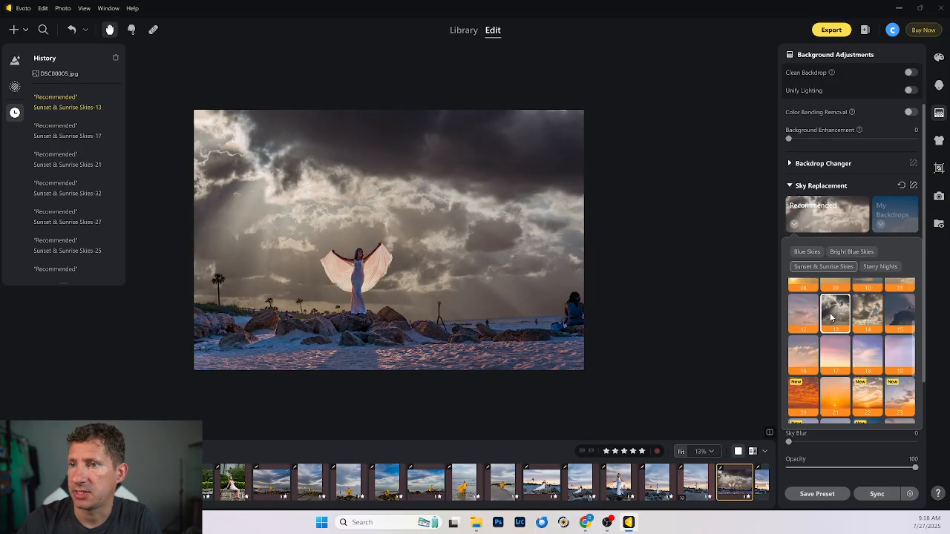
scroll(834, 318, up, 1)
click(840, 306)
click(842, 351)
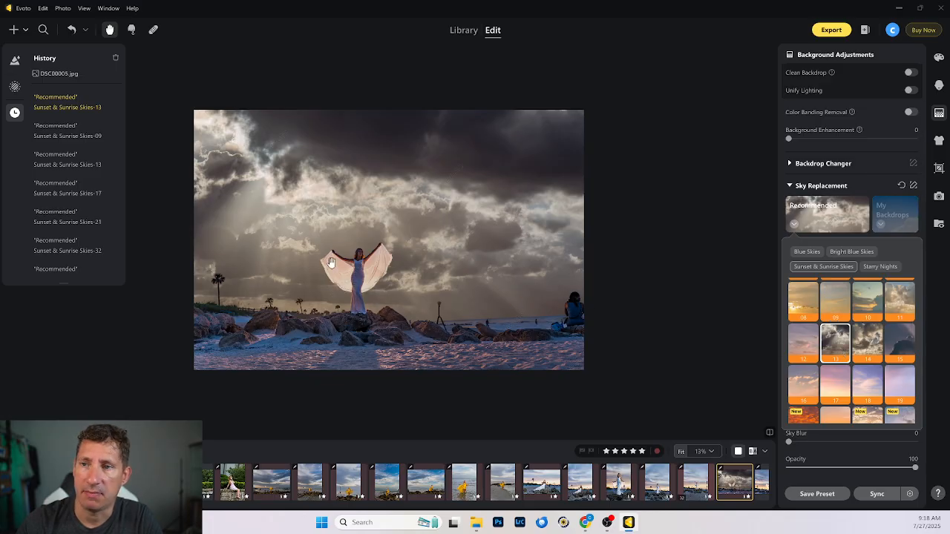
Try Sunset & Sunrise Skies 06 on the photo and remove the sky replacement by choosing None
scroll(837, 334, up, 1)
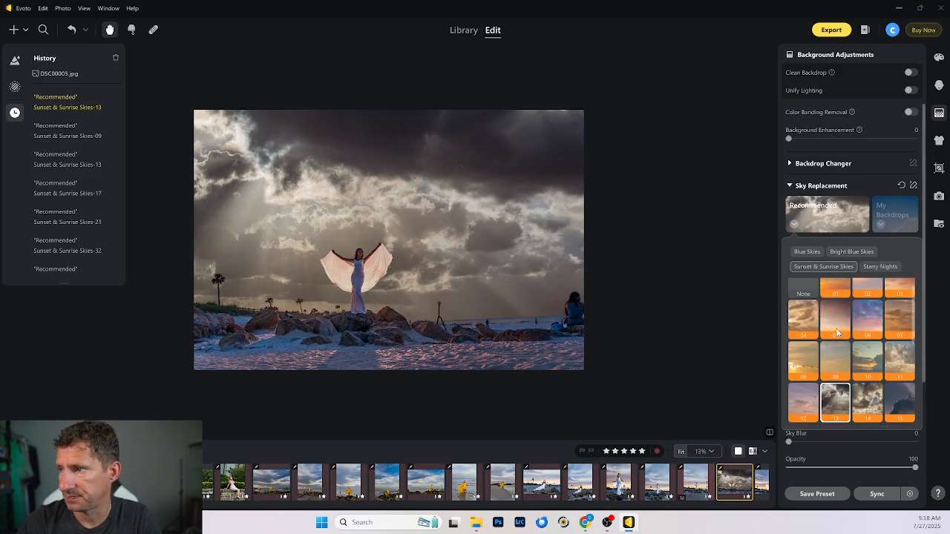
click(867, 321)
scroll(852, 367, up, 1)
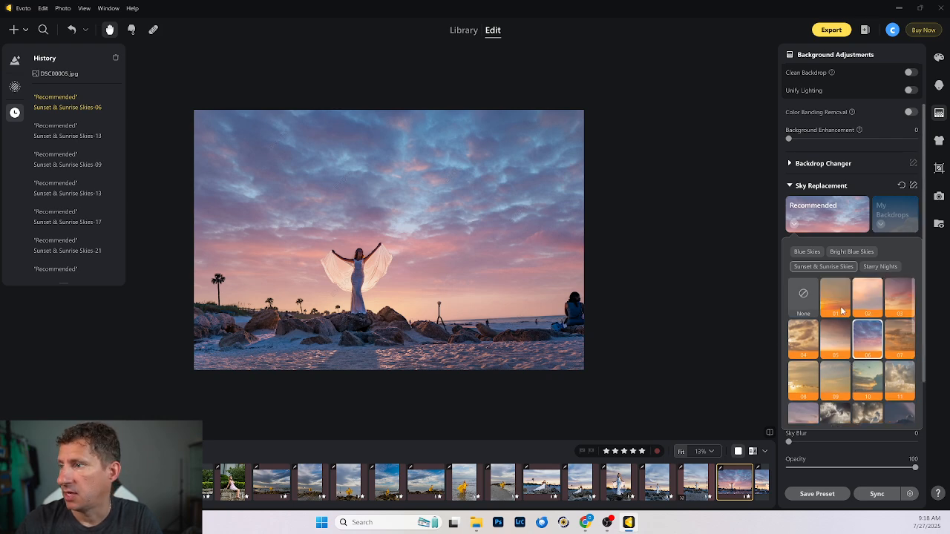
click(802, 297)
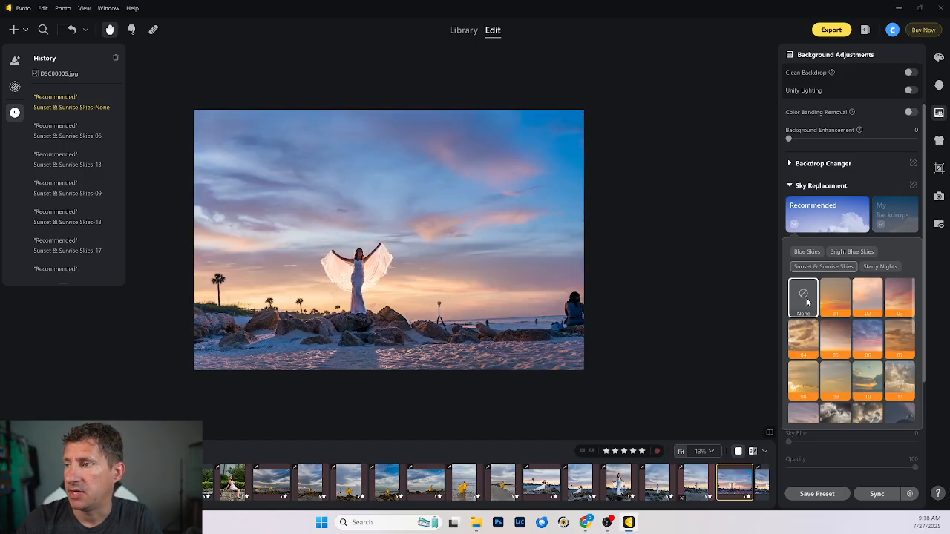
Return from the background adjustments to the color adjustments of DSC00005.jpg
click(939, 113)
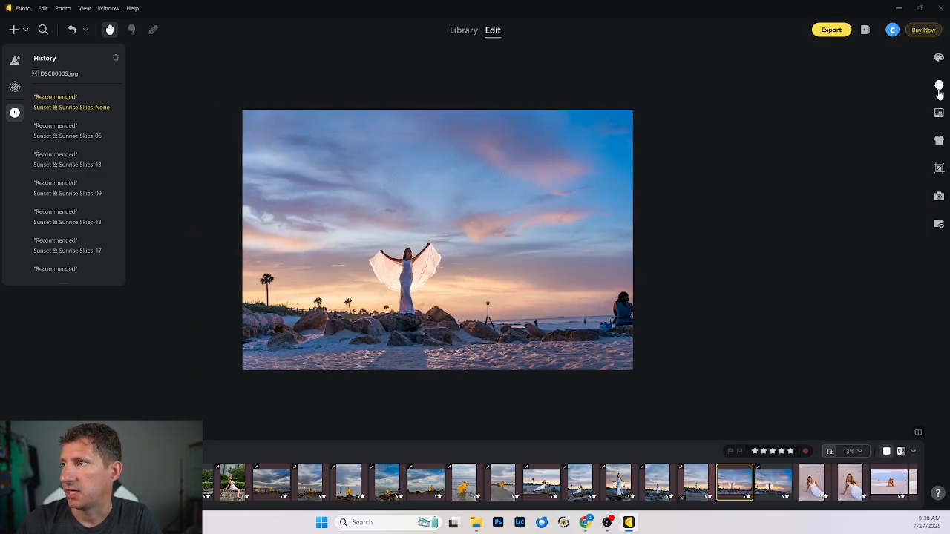
click(939, 113)
click(939, 57)
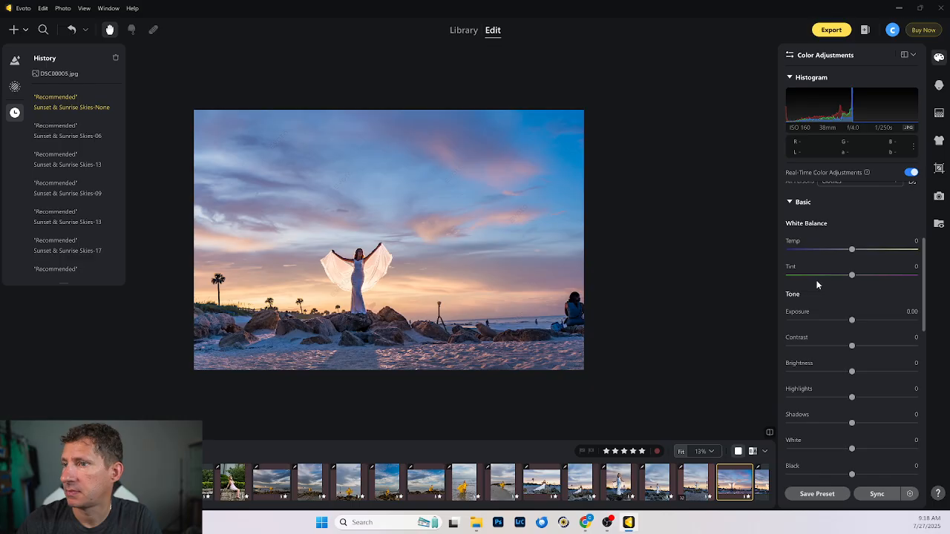
Lower the entire background's exposure to -0.60 on the sunset beach photo DSC00009.jpg
scroll(711, 483, down, 2)
click(708, 486)
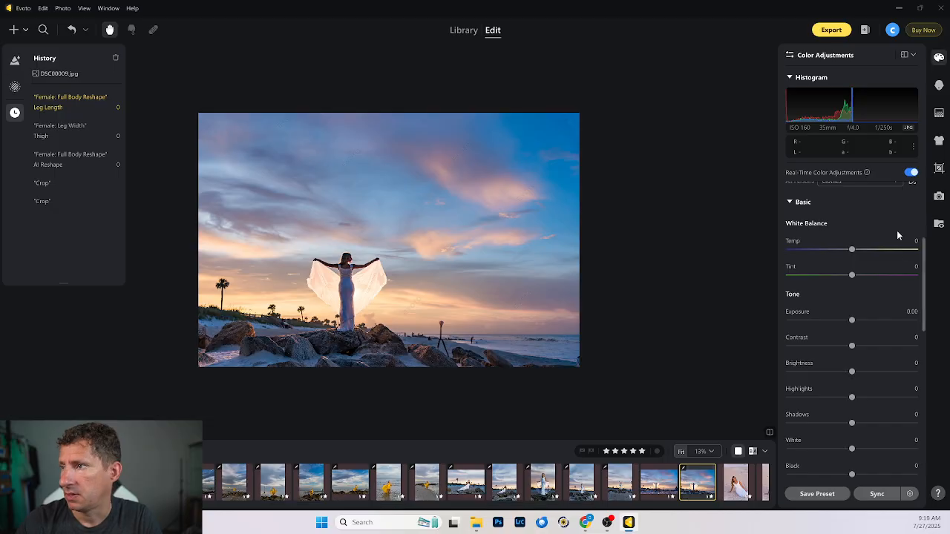
scroll(862, 204, up, 2)
click(844, 240)
scroll(849, 278, down, 1)
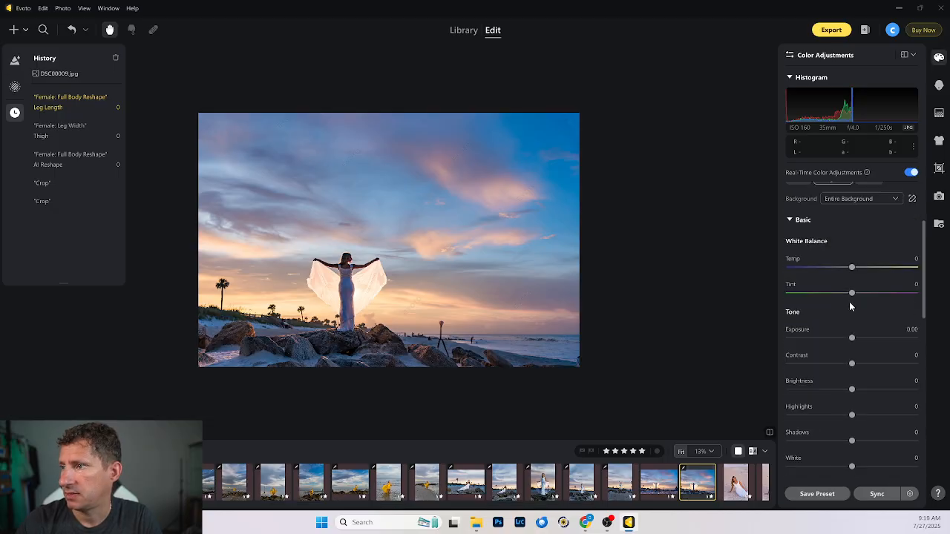
drag(853, 338, 848, 340)
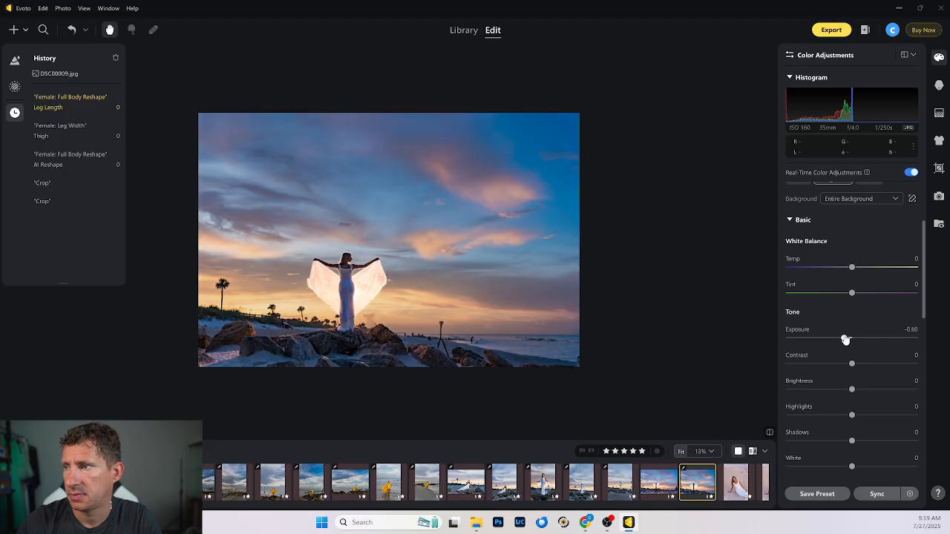
Raise the shadows to 19 on the clothes of all persons in DSC00009.jpg
scroll(851, 194, up, 1)
click(804, 240)
scroll(852, 320, down, 1)
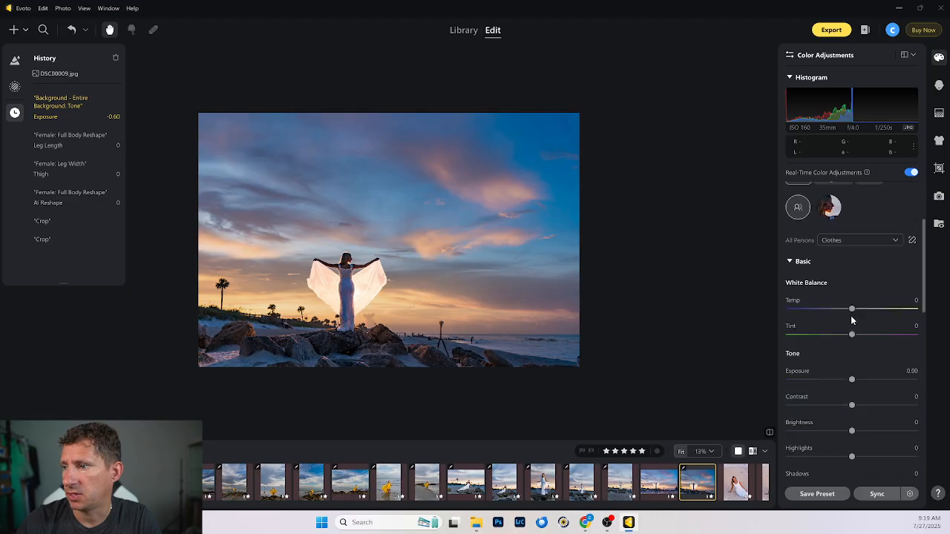
scroll(852, 323, down, 1)
drag(852, 424, 863, 424)
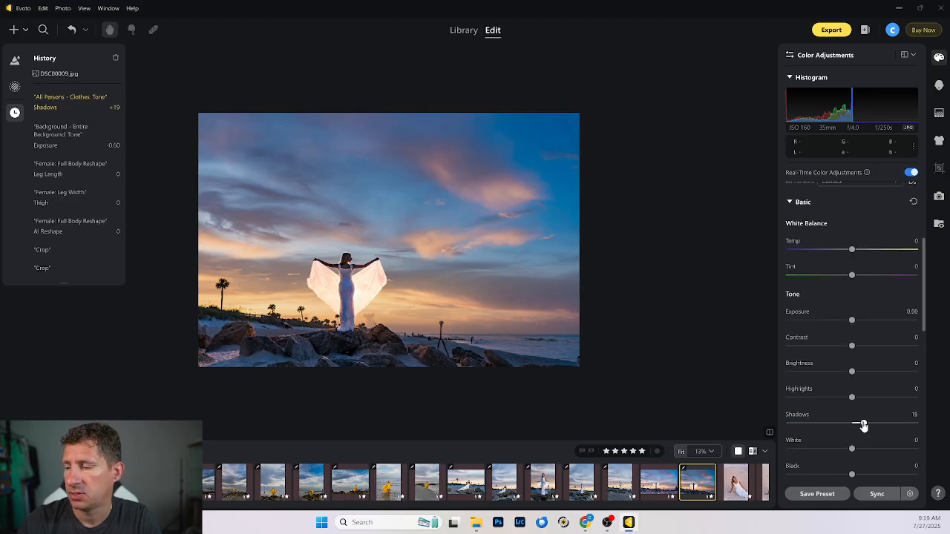
Lower the entire background's exposure to -0.50 on the white-dress portrait DSC00013.jpg
click(731, 486)
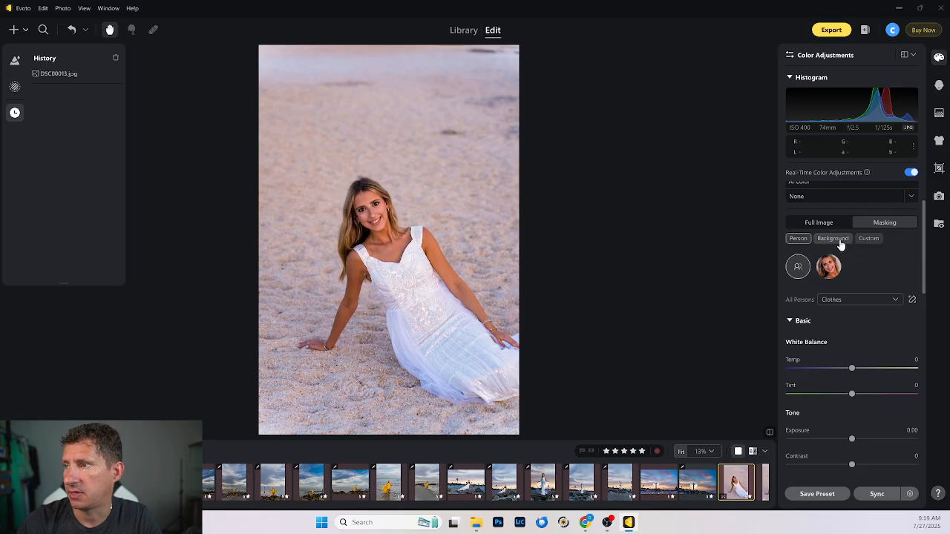
click(833, 239)
scroll(861, 317, down, 2)
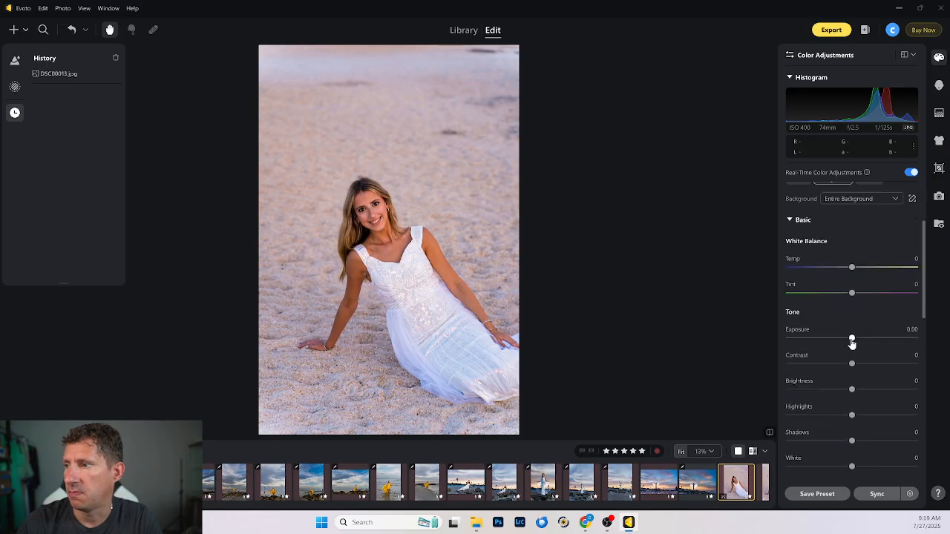
drag(852, 341, 846, 338)
Sync the DSC00013.jpg background adjustment to the next white-dress portrait
scroll(670, 484, down, 4)
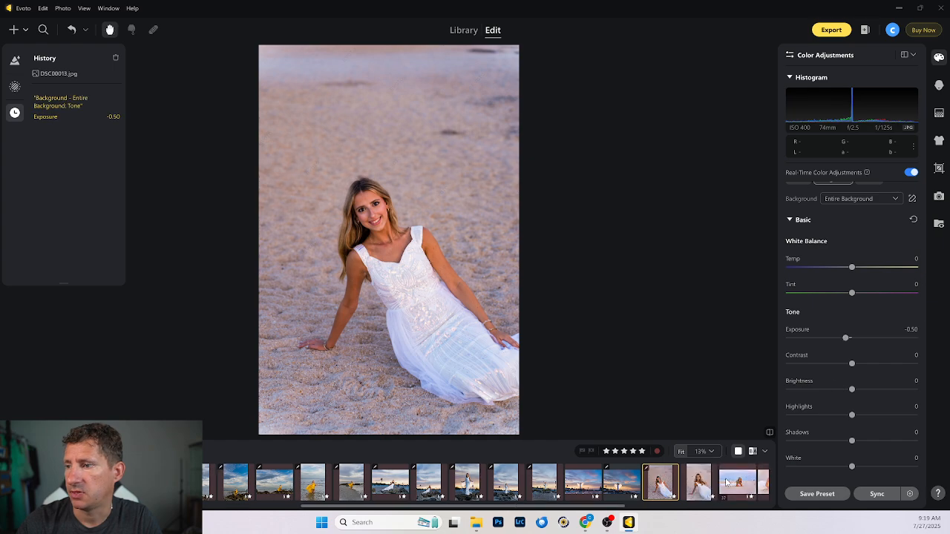
ctrl+click(623, 483)
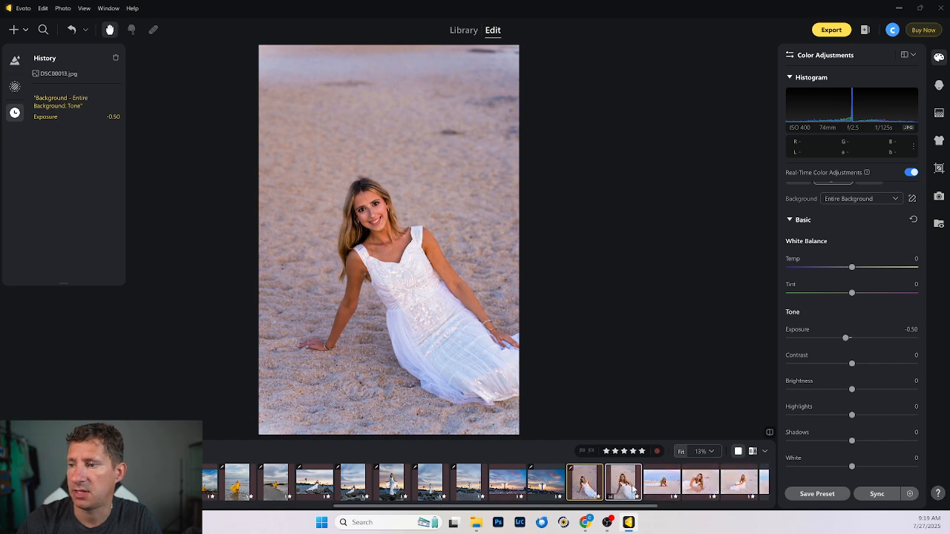
click(876, 496)
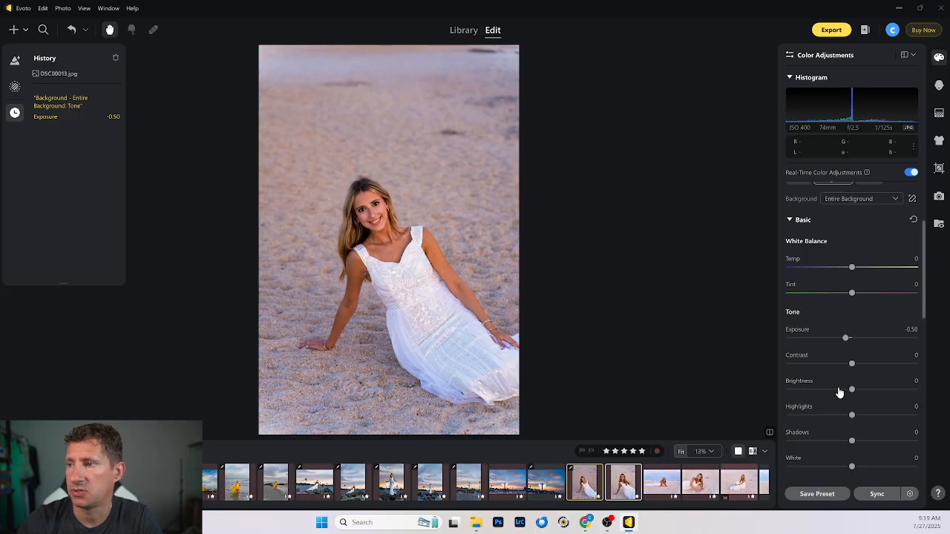
Lower the entire background's exposure to -0.50 on DSC00025.jpg and sync it to the next four beach photos
click(657, 488)
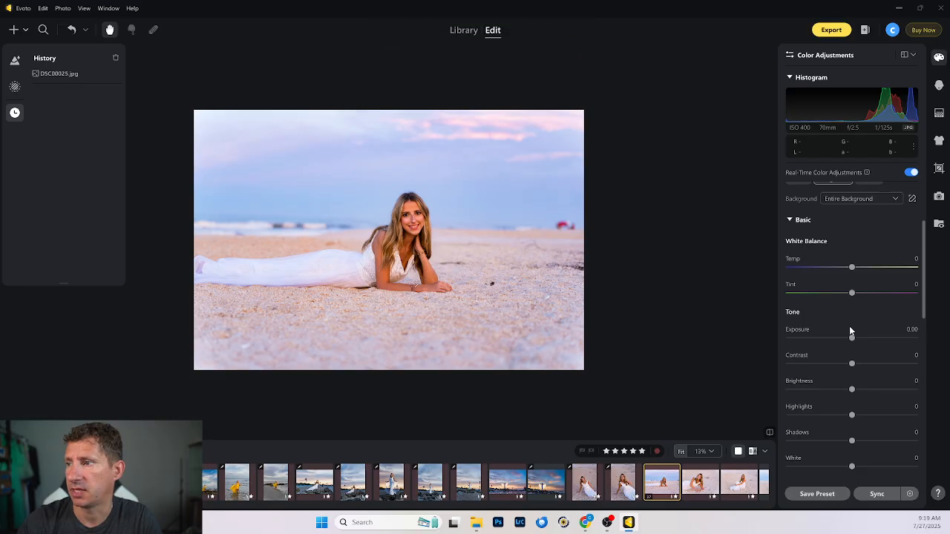
drag(851, 336, 845, 338)
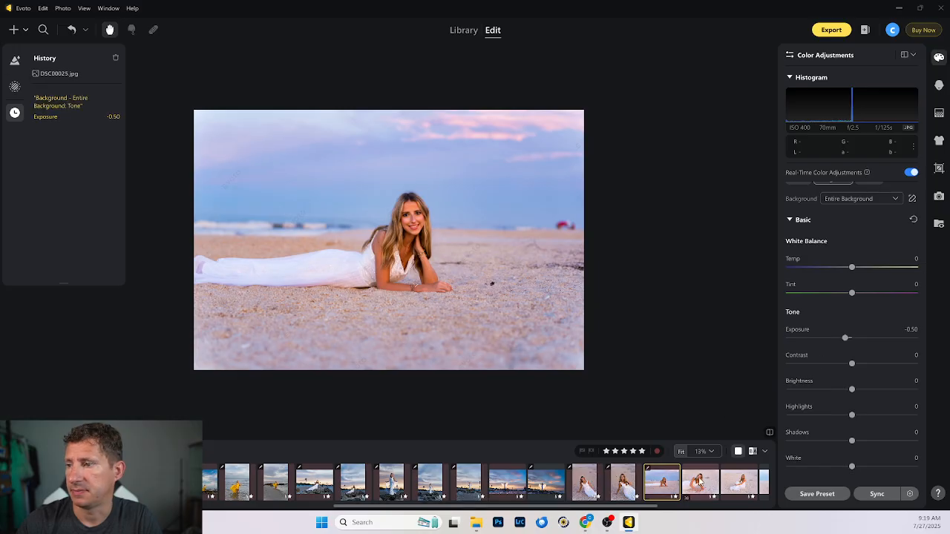
scroll(700, 481, down, 1)
scroll(709, 486, down, 1)
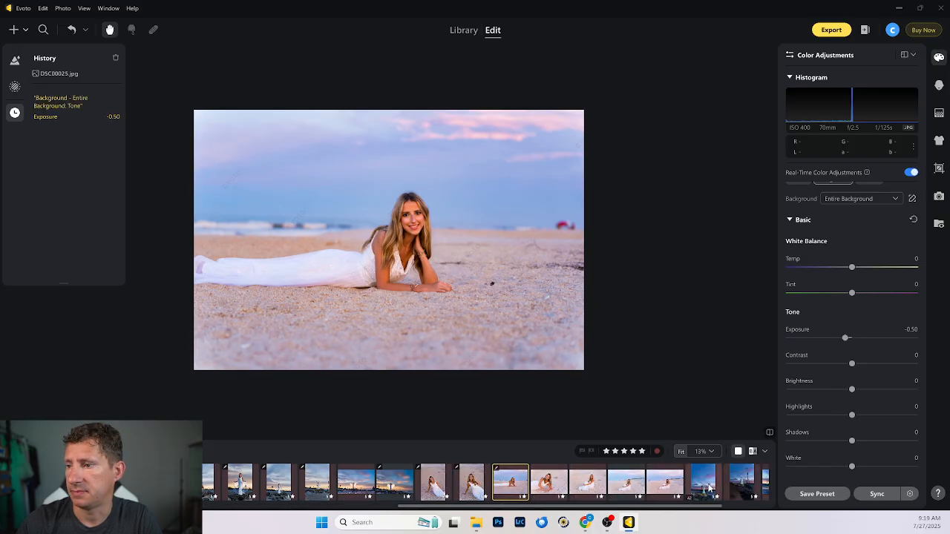
shift+click(668, 483)
click(877, 494)
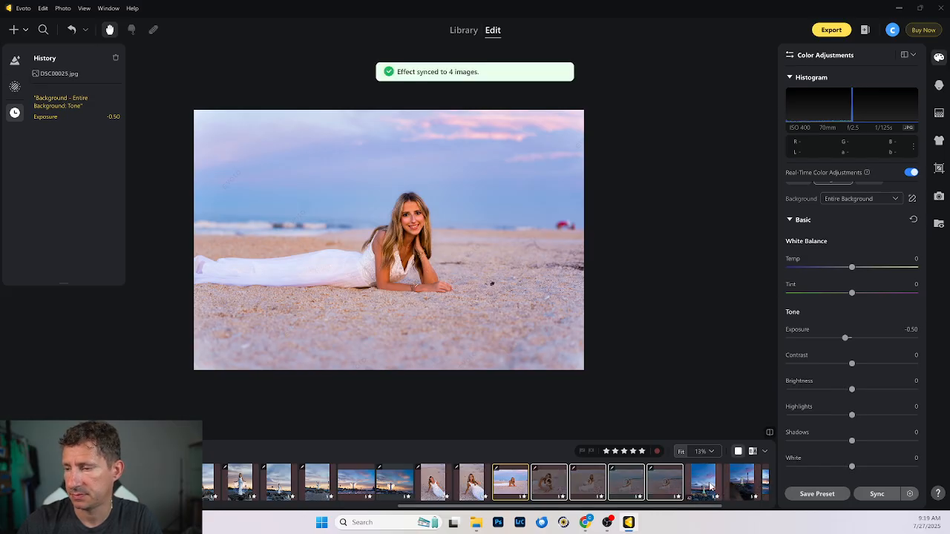
Go past the dusk light-stand photos to DSC00149.jpg and raise the shadows on all persons' clothes to 34
click(706, 483)
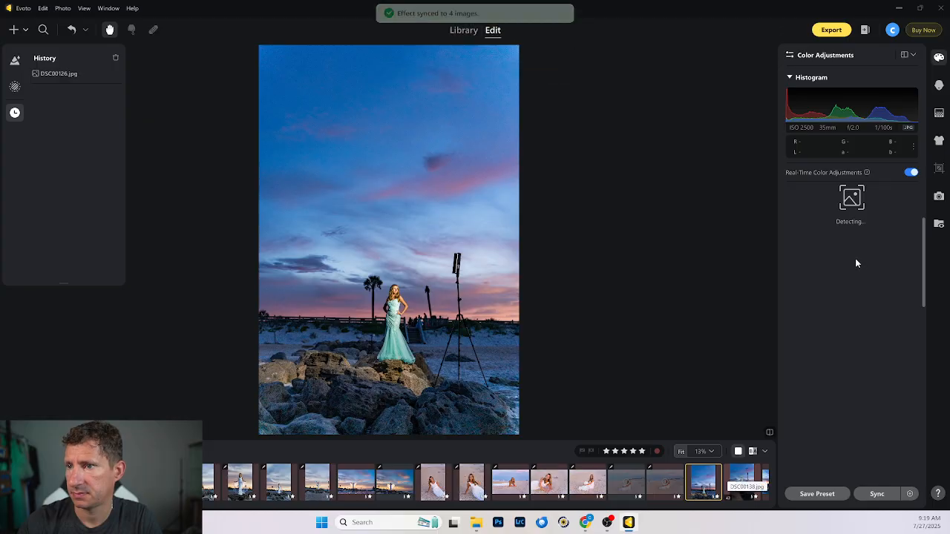
scroll(672, 489, down, 1)
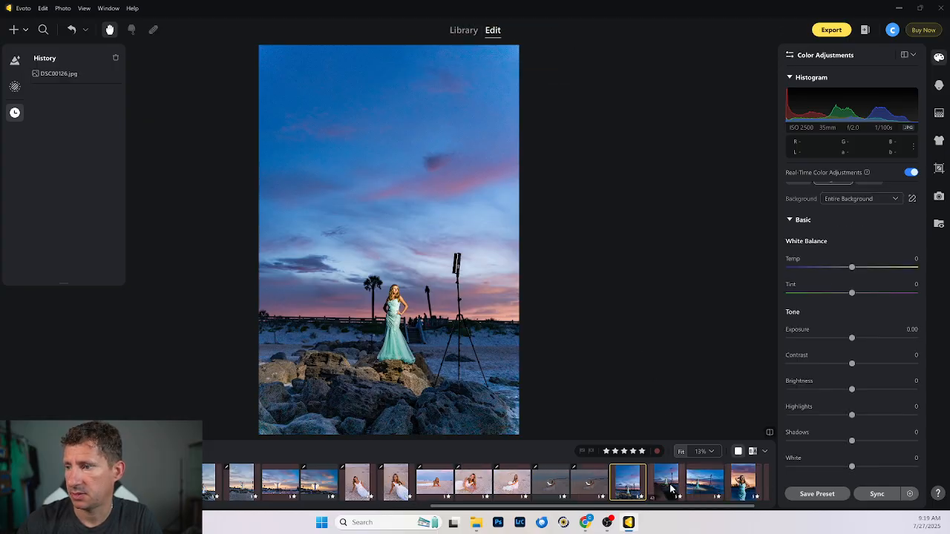
click(672, 488)
click(696, 487)
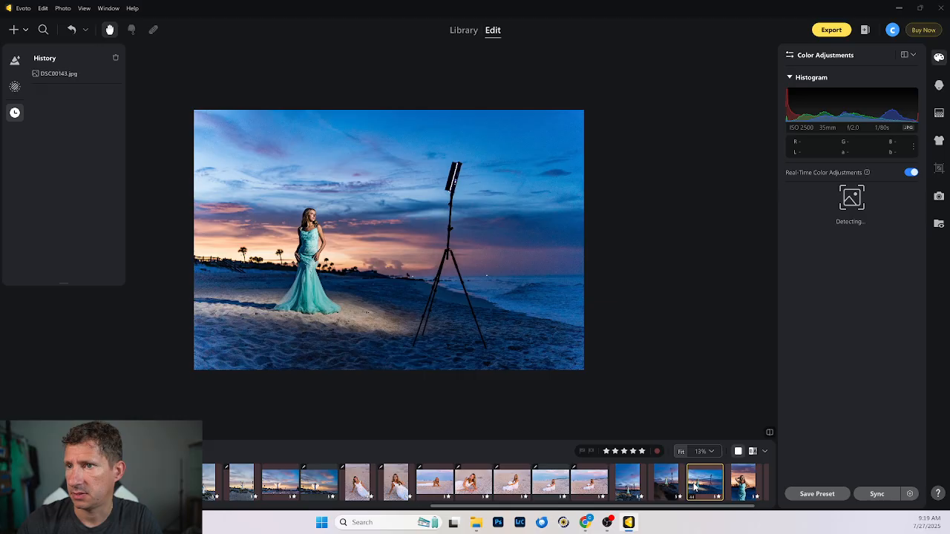
scroll(695, 487, down, 1)
click(696, 487)
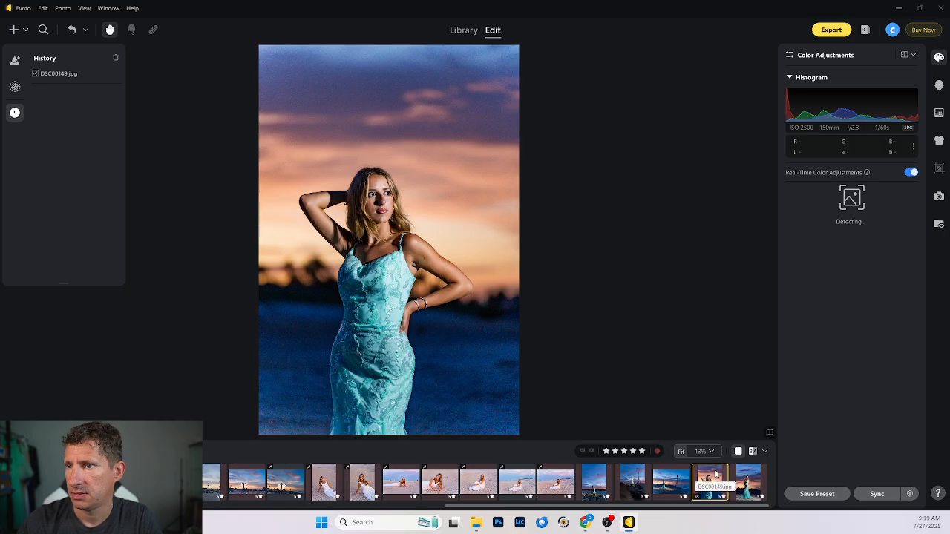
scroll(833, 201, up, 1)
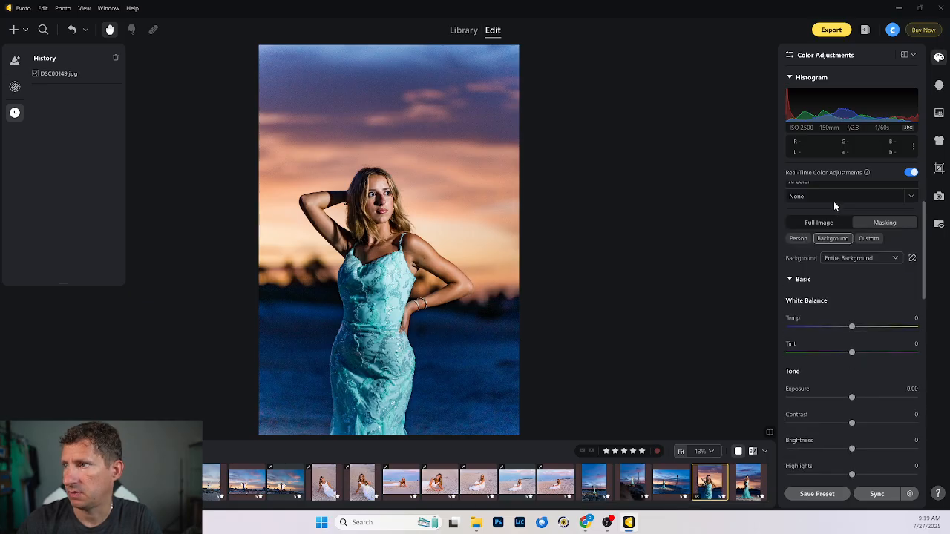
click(804, 238)
scroll(858, 384, down, 1)
scroll(861, 389, down, 1)
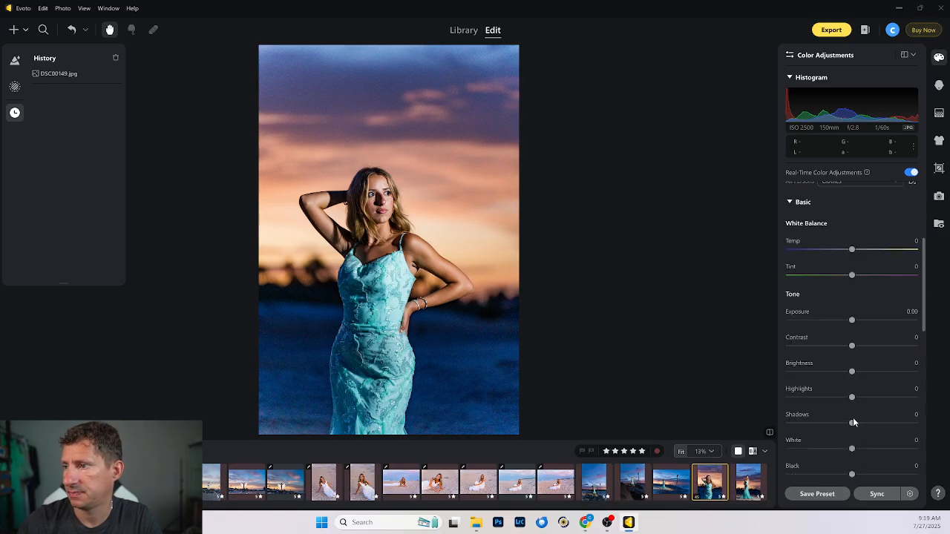
drag(851, 424, 874, 427)
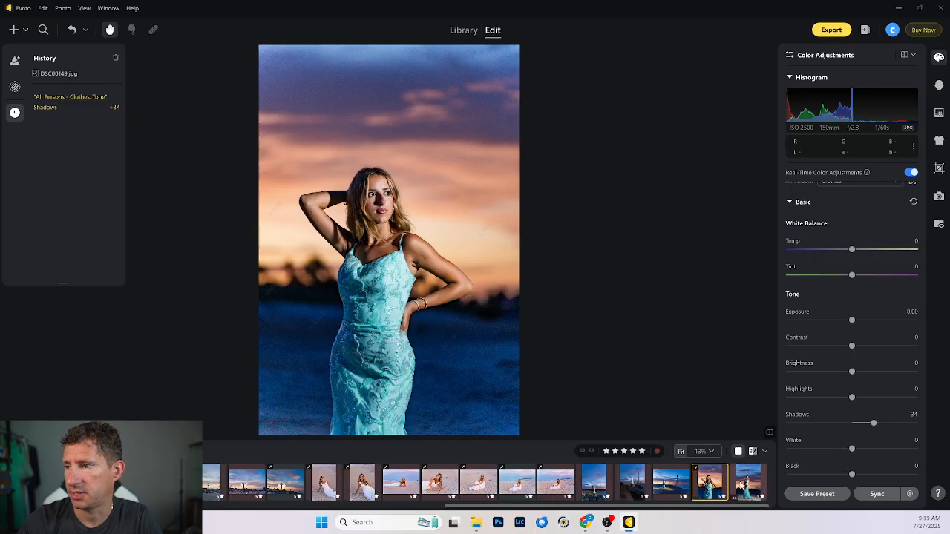
Raise the shadows on all persons' clothes to 18 in the last photo, DSC00175.jpg
key(Right)
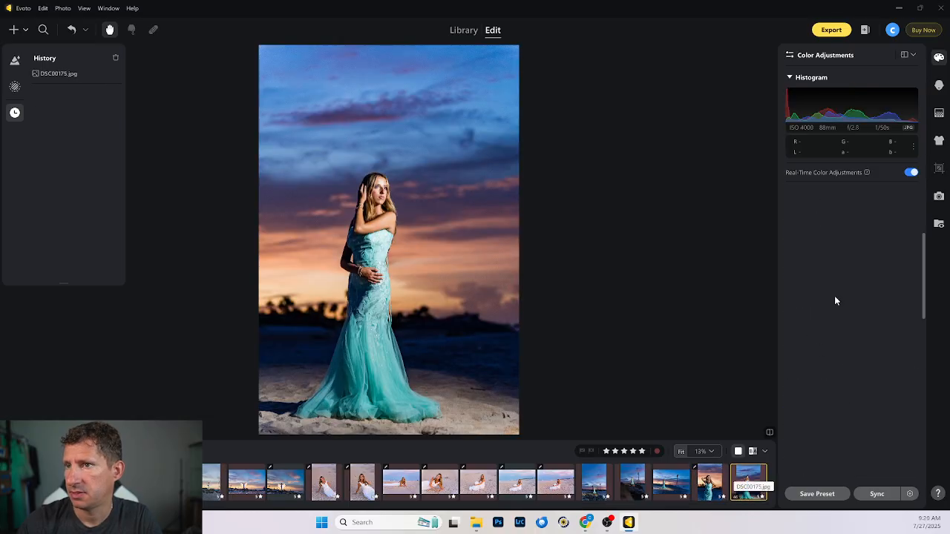
drag(852, 366, 863, 364)
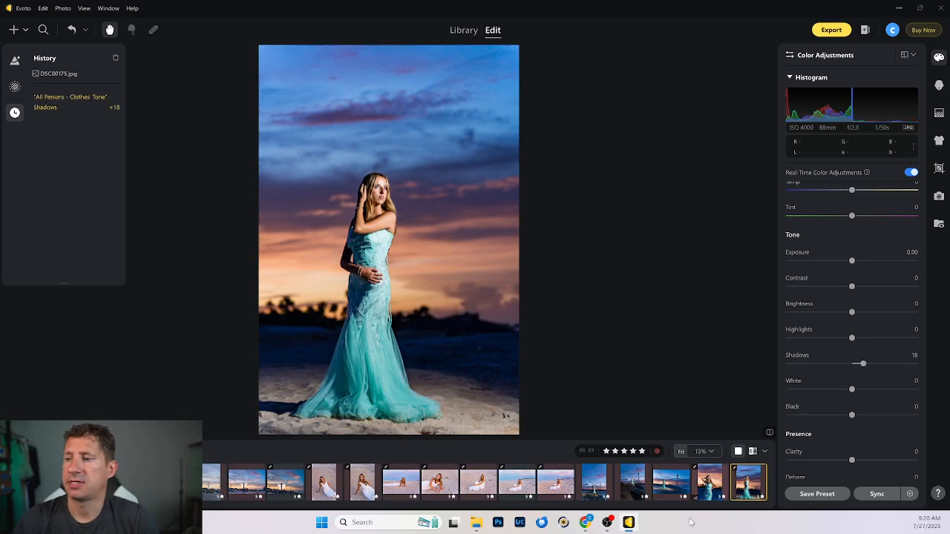
Return to the green-dress portrait DSC09008.jpg and show its Full Body Reshape settings in Portrait Retouching, with Blemish Removal collapsed
drag(612, 507, 167, 509)
click(221, 481)
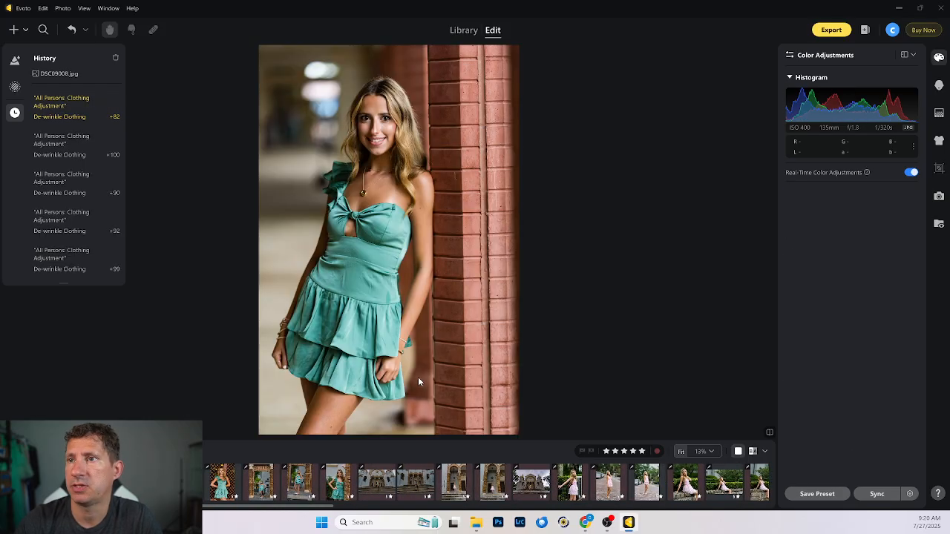
click(938, 86)
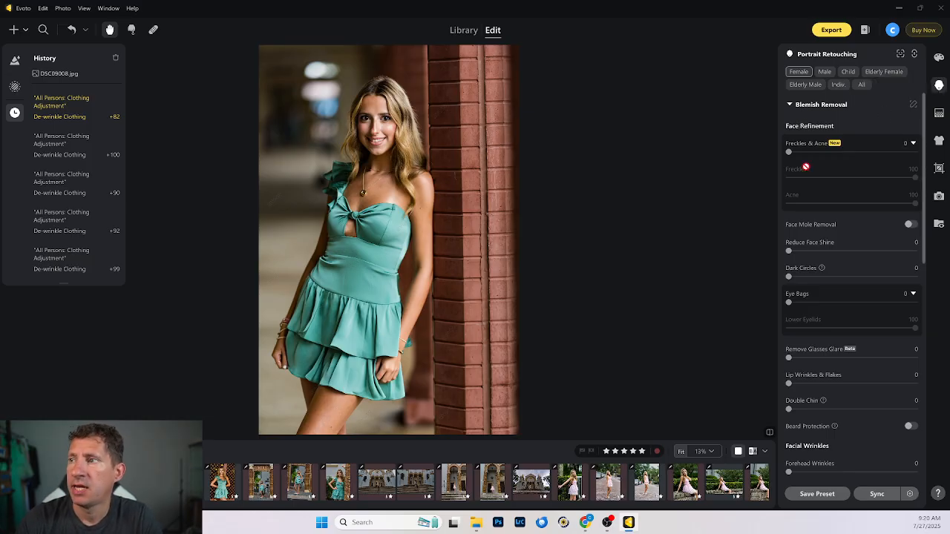
click(792, 107)
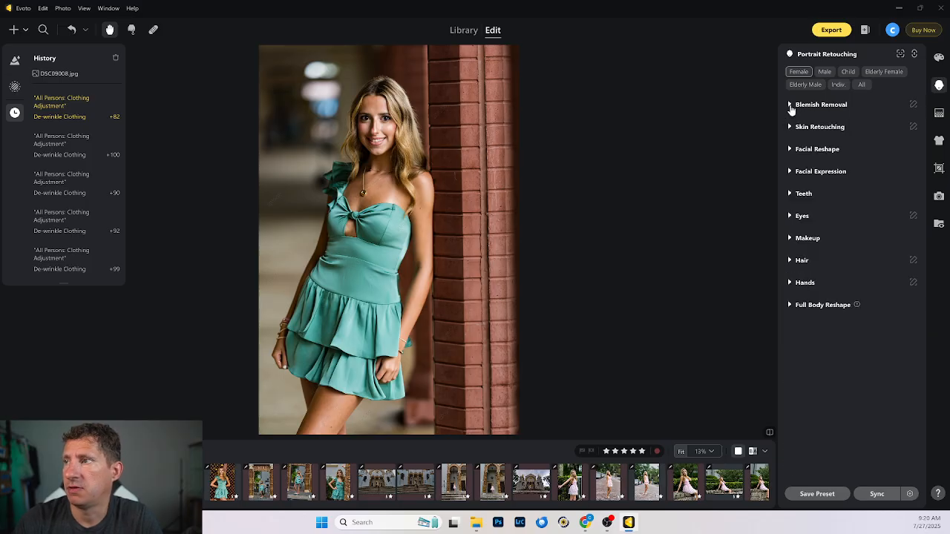
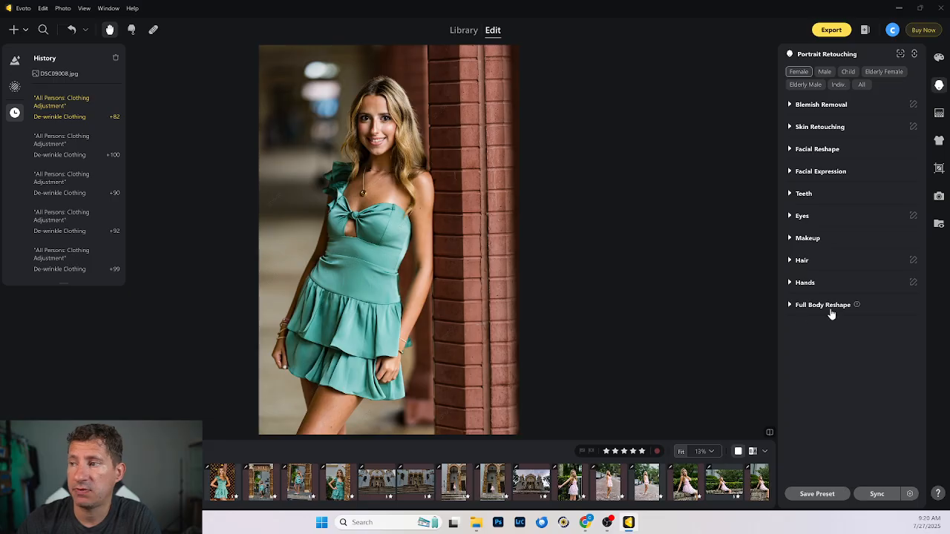
click(790, 306)
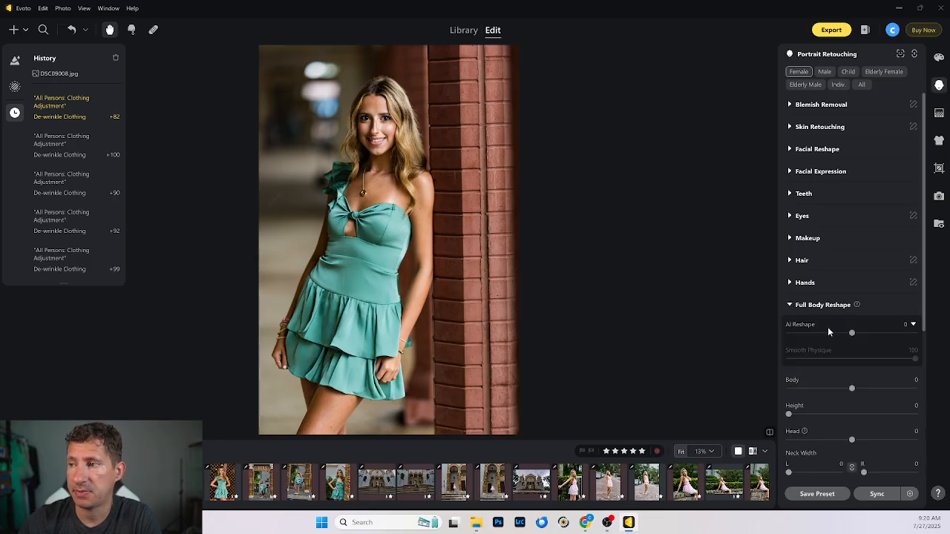
Set the AI Reshape amount to -2 for the female subject in DSC09008.jpg
scroll(829, 332, down, 2)
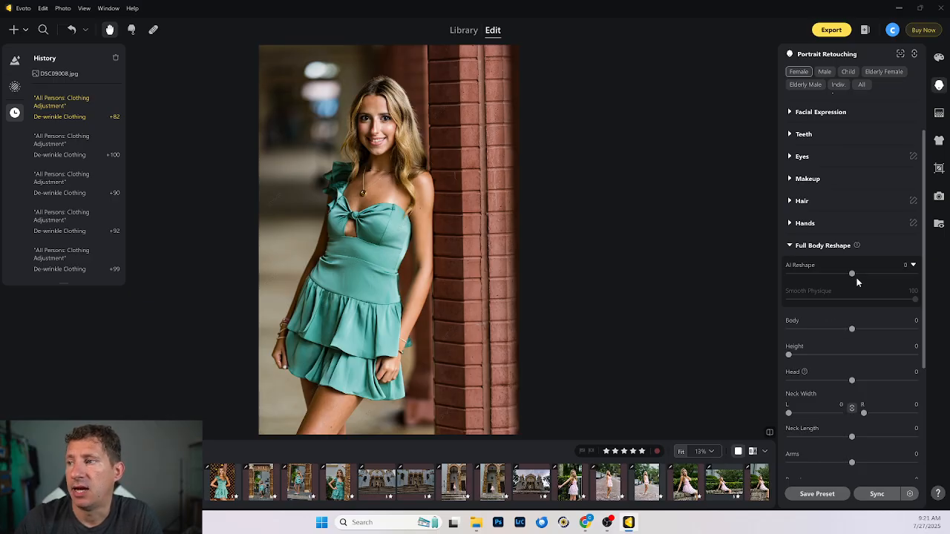
mouse_move(852, 275)
mouse_down()
mouse_move(789, 274)
mouse_move(854, 274)
mouse_up()
drag(723, 280, 852, 282)
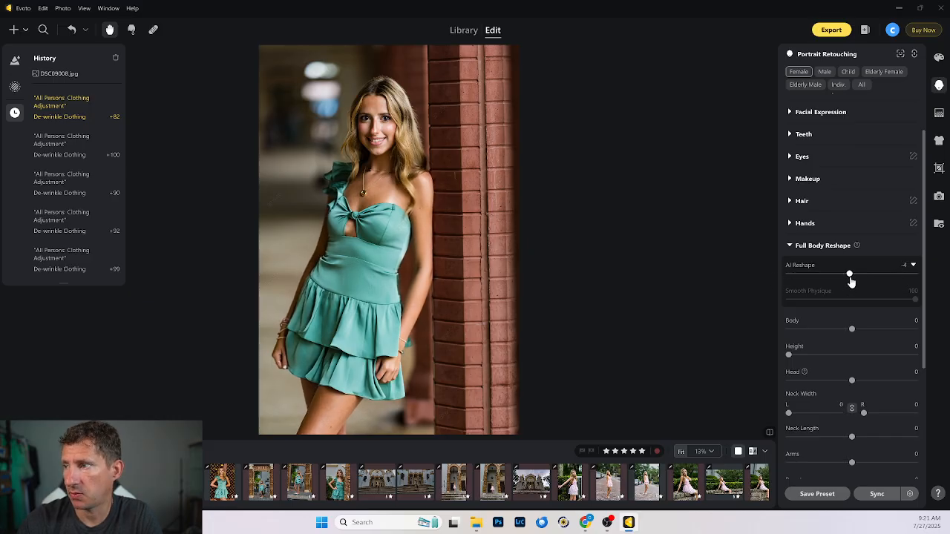
Try small Body, Height and Head reshape adjustments on the subject, returning each to 0
scroll(849, 333, down, 1)
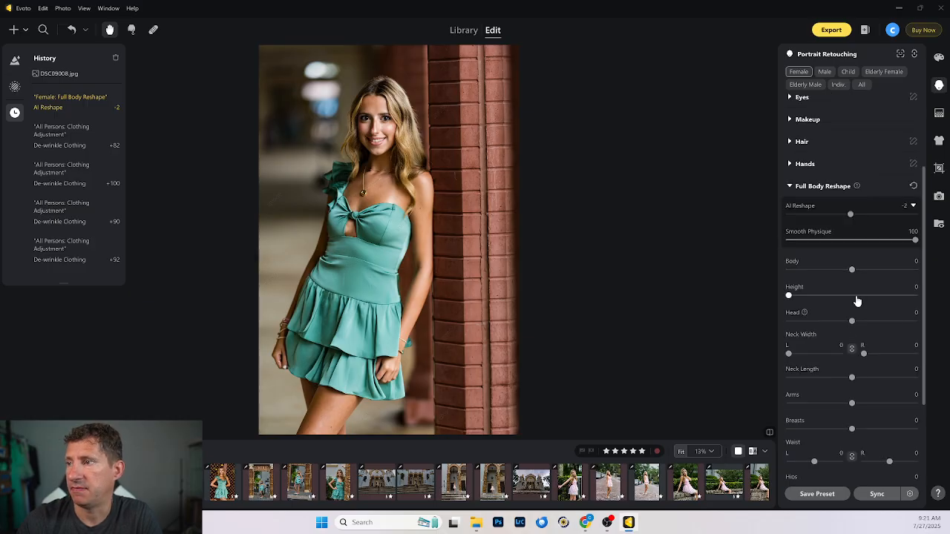
mouse_move(853, 271)
mouse_down()
mouse_move(789, 270)
mouse_move(869, 269)
mouse_move(696, 263)
mouse_move(853, 270)
mouse_up()
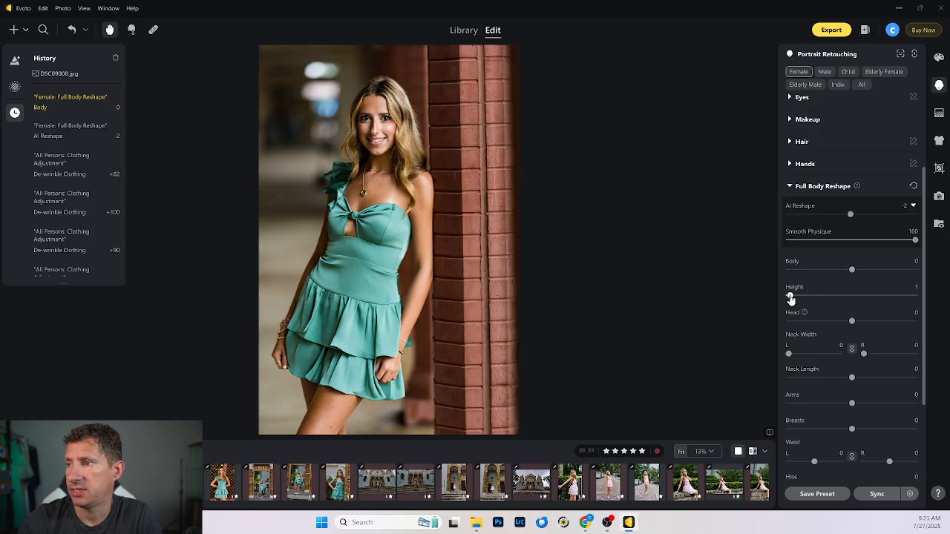
drag(789, 295, 759, 290)
mouse_move(852, 320)
mouse_down()
mouse_move(808, 319)
mouse_move(873, 321)
mouse_move(800, 316)
mouse_move(851, 323)
mouse_up()
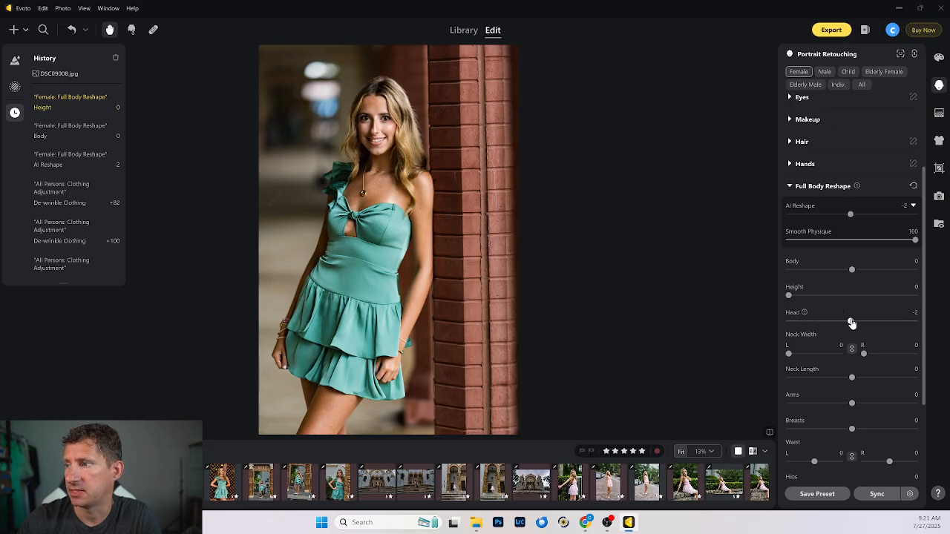
Set the subject's Thigh leg width to 1
scroll(854, 341, down, 3)
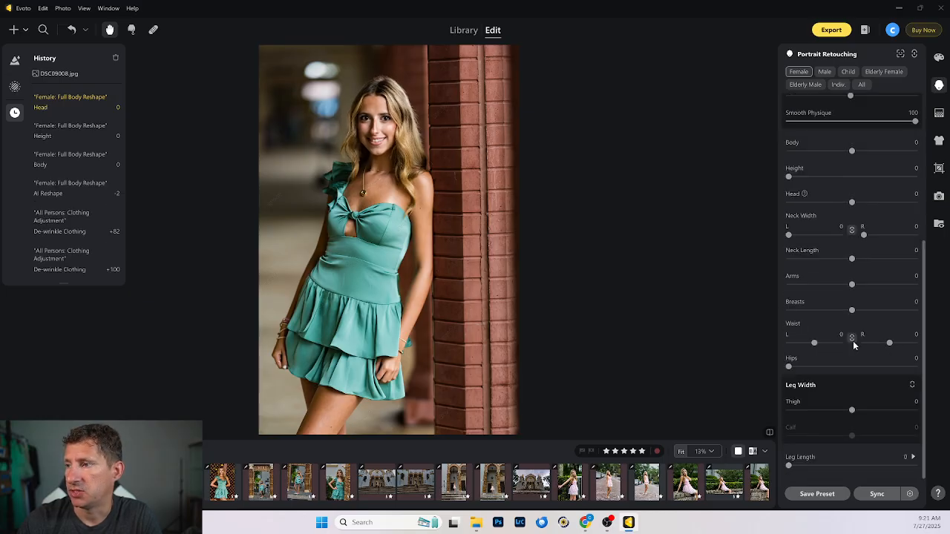
mouse_move(852, 410)
mouse_down()
mouse_move(788, 412)
mouse_move(891, 409)
mouse_move(706, 406)
mouse_move(913, 409)
mouse_move(852, 414)
mouse_up()
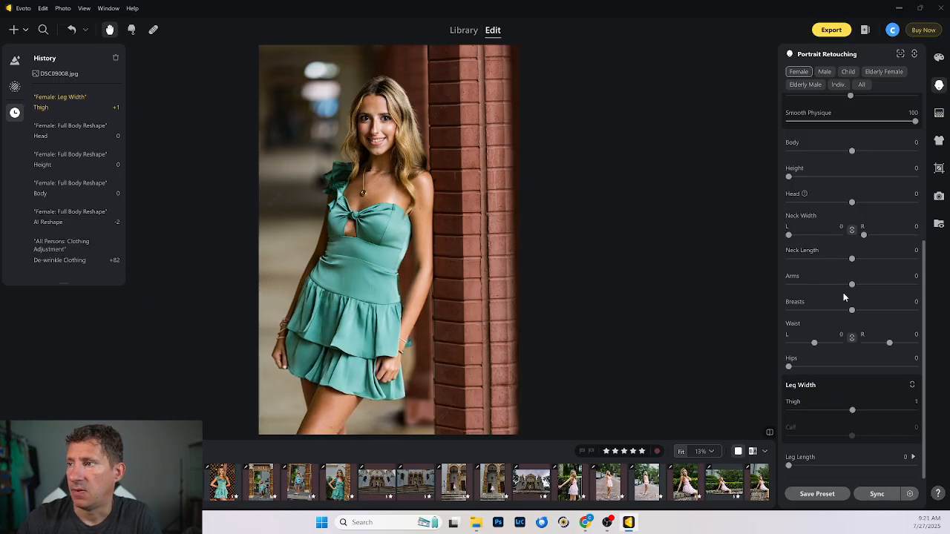
Collapse Full Body Reshape, expand Blemish Removal, and set Freckles & Acne to 68 for the female subject
scroll(844, 297, up, 3)
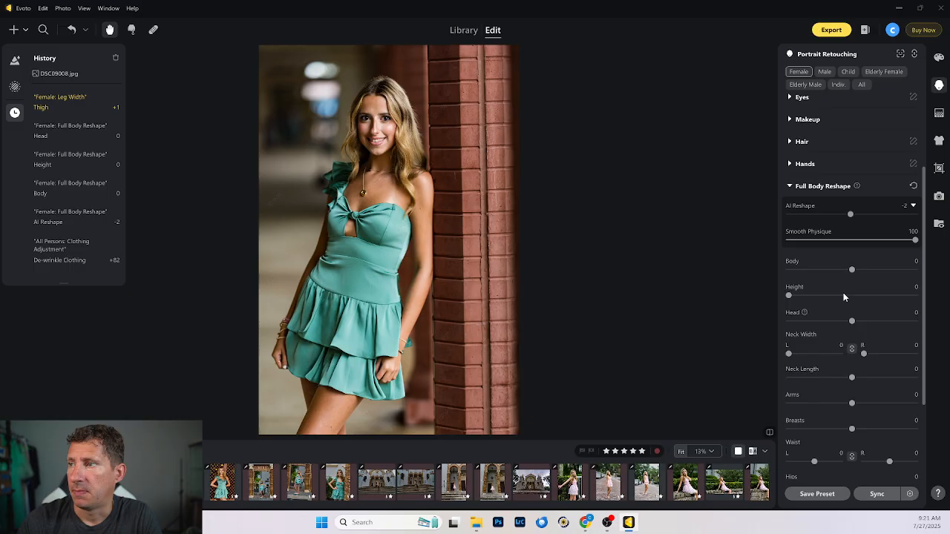
scroll(803, 263, up, 2)
click(801, 251)
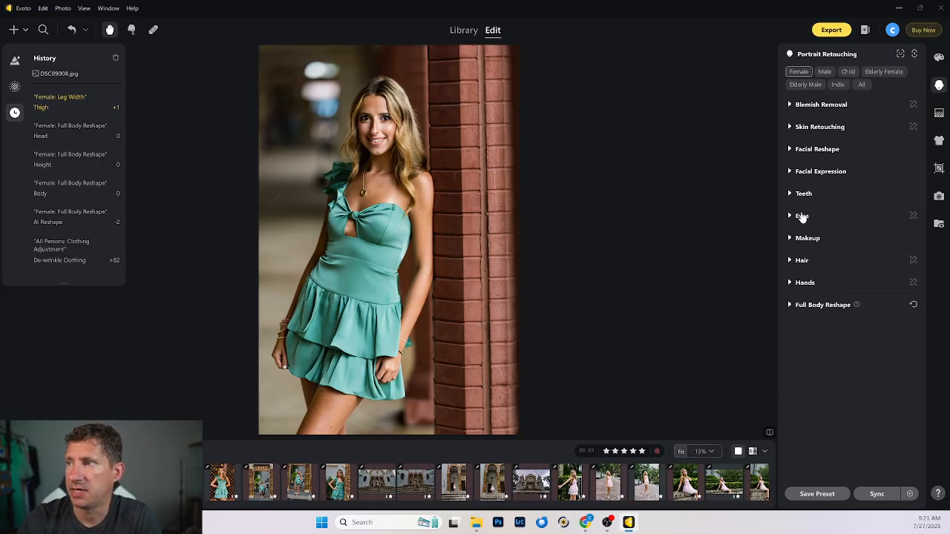
click(794, 108)
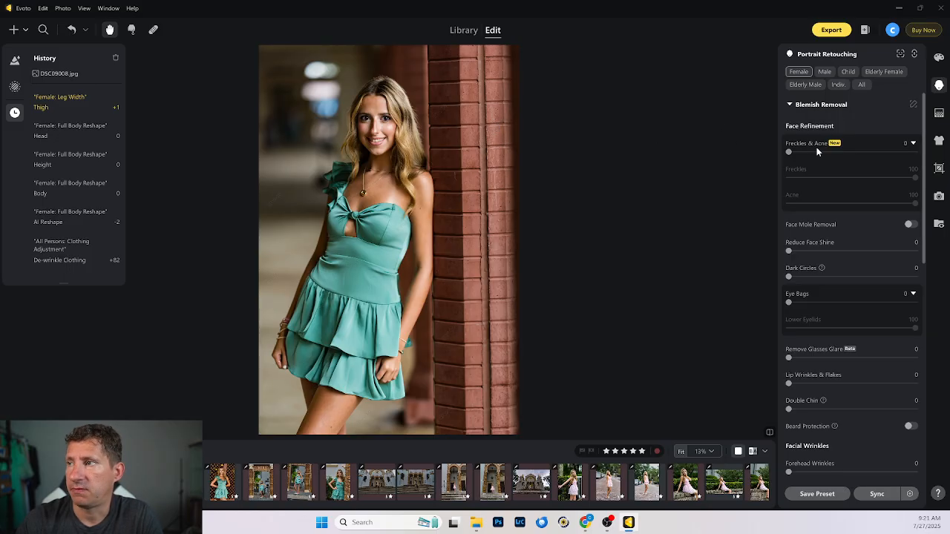
scroll(350, 112, up, 5)
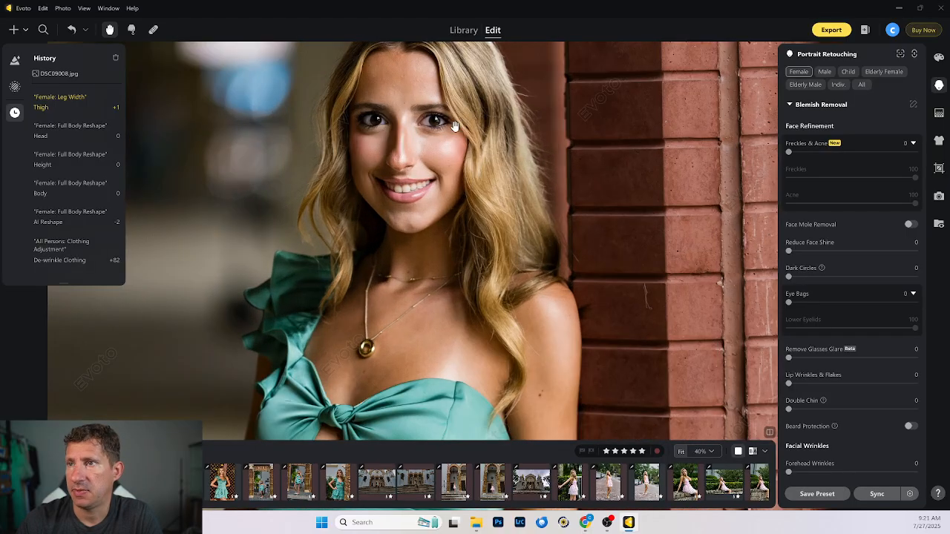
drag(790, 152, 938, 164)
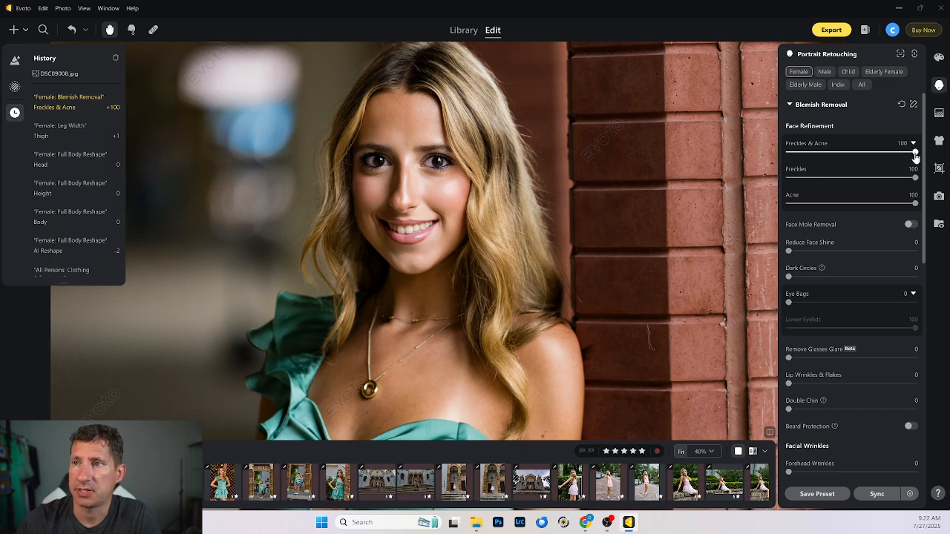
drag(915, 157, 877, 156)
Compare the subject's face up close between the original photo and the edit with Freckles & Acne at 68, ending on the edit
scroll(396, 127, up, 3)
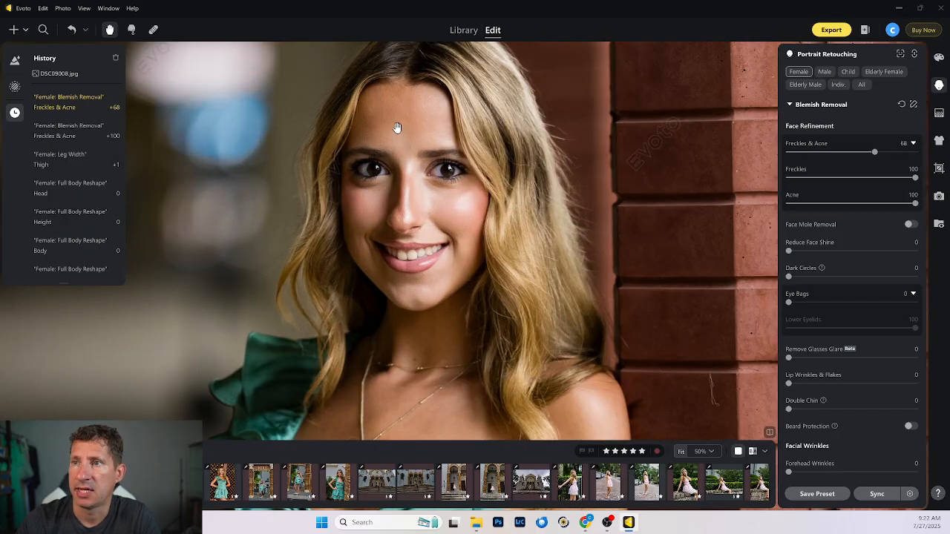
click(53, 79)
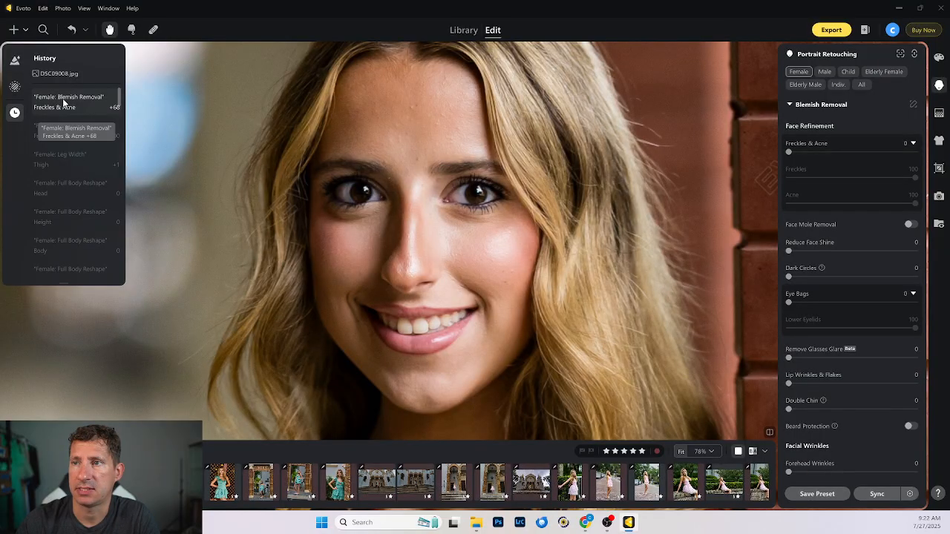
click(62, 98)
click(65, 76)
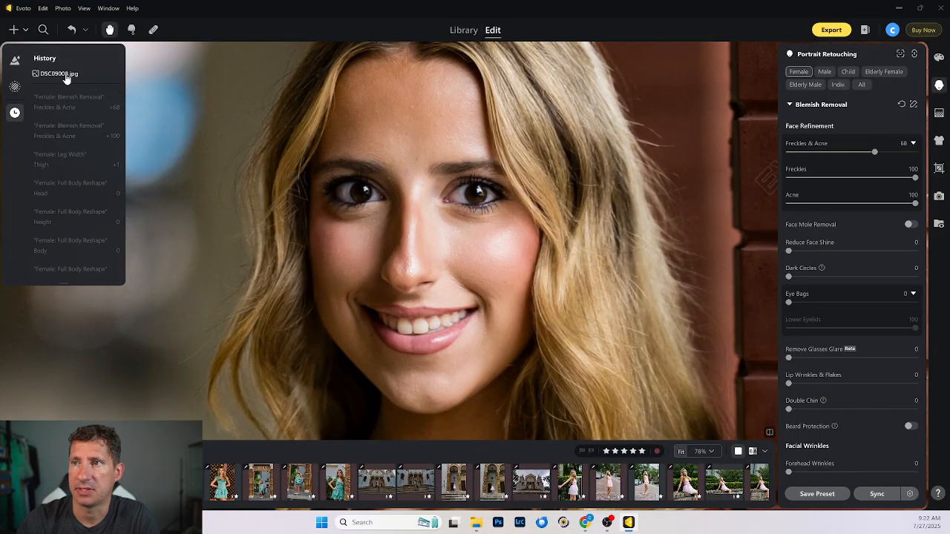
click(80, 104)
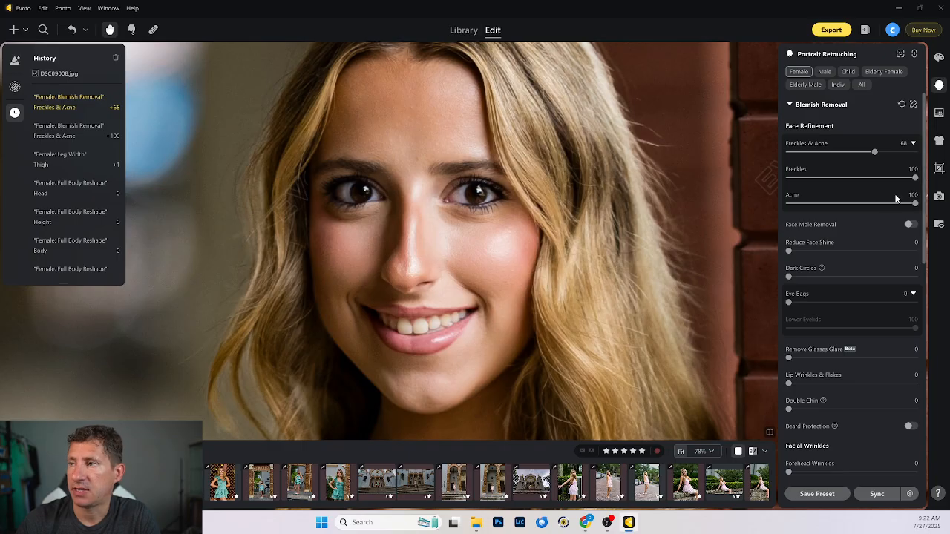
Try Freckles at 0, return it to 100, and set Reduce Face Shine to 62
mouse_move(915, 178)
mouse_down()
mouse_move(790, 179)
mouse_move(921, 181)
mouse_up()
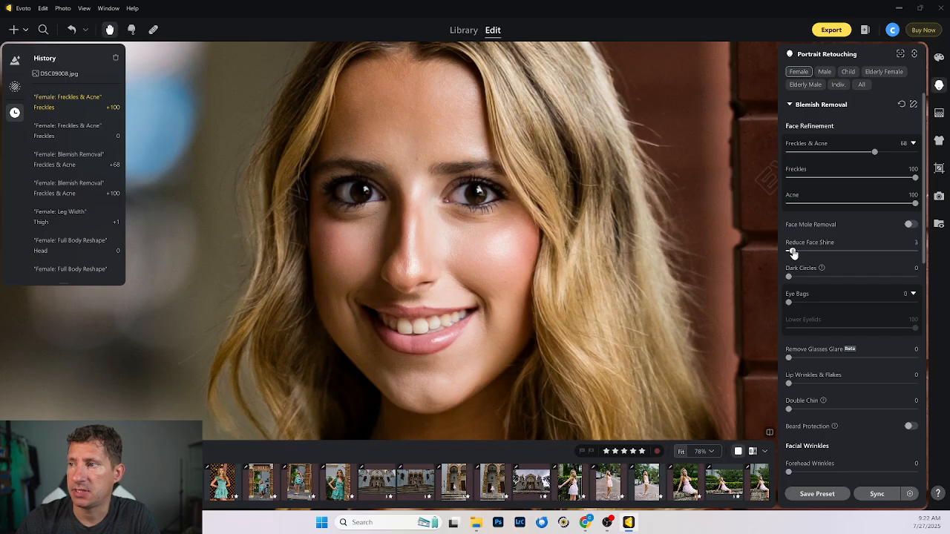
drag(793, 253, 849, 253)
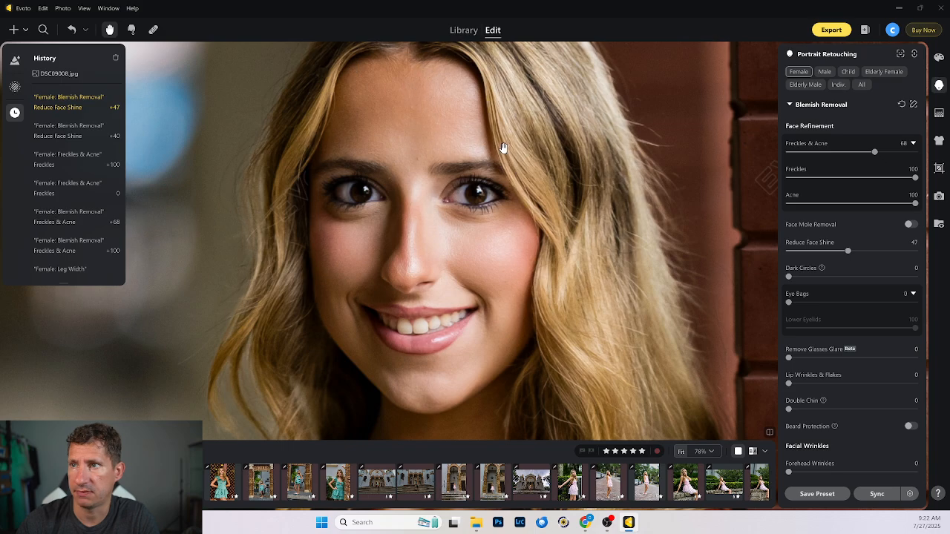
drag(850, 256, 867, 255)
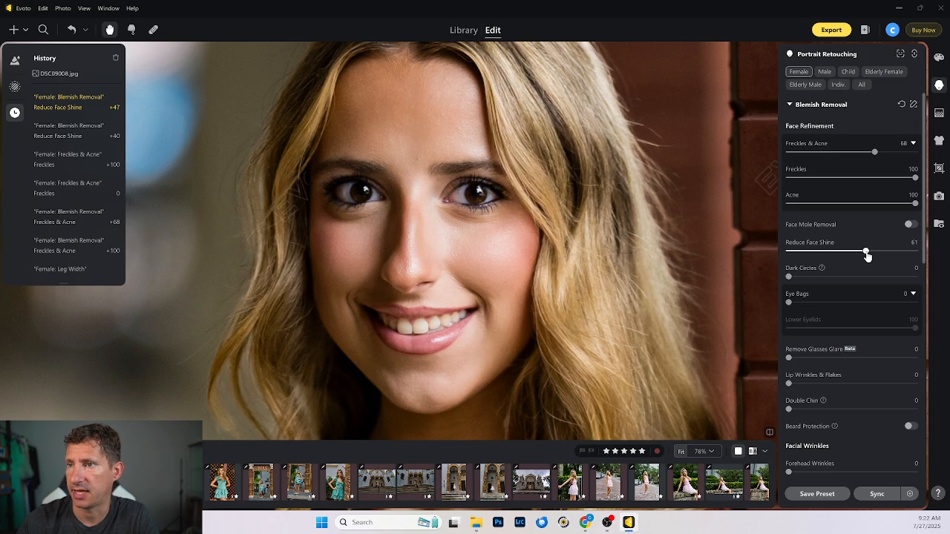
Refine the face by setting Freckles & Acne to 75, Dark Circles to 45 and Eye Bags to 31
scroll(431, 189, down, 3)
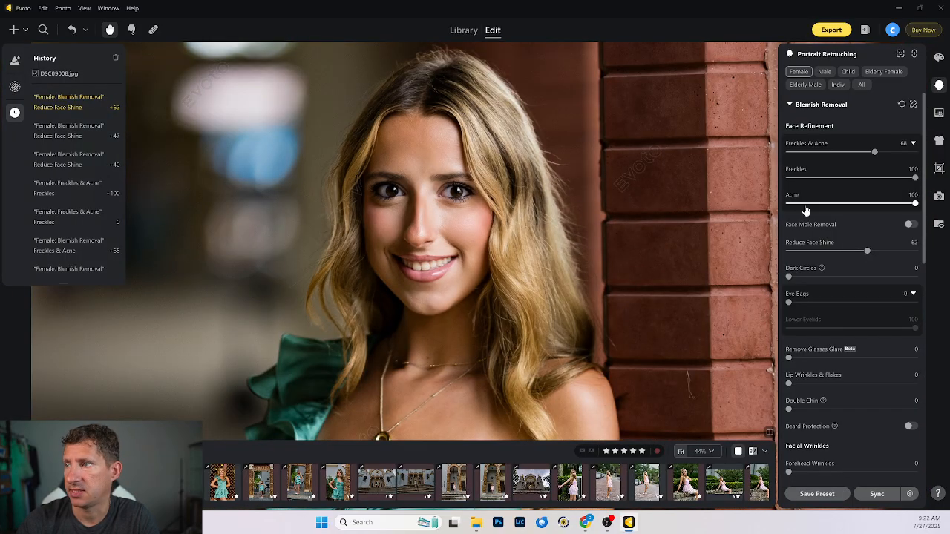
drag(874, 152, 883, 153)
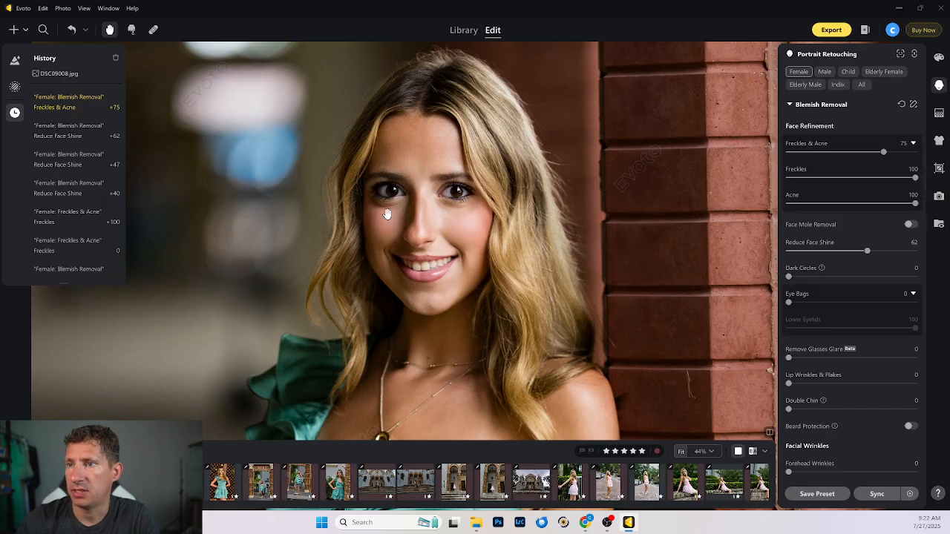
drag(789, 280, 846, 276)
drag(792, 305, 828, 304)
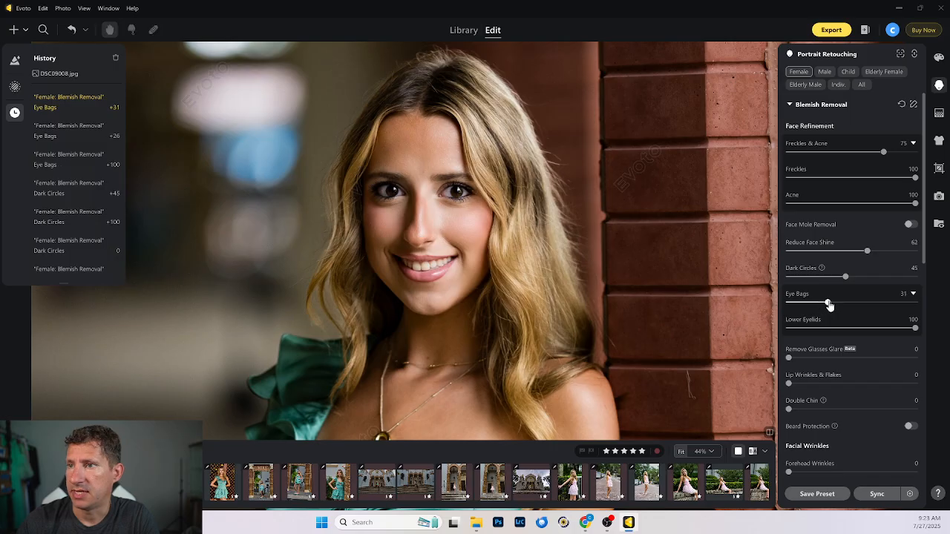
Set Lip Wrinkles & Flakes to 56 and try Double Chin at 73, returning it to 0
scroll(837, 312, down, 1)
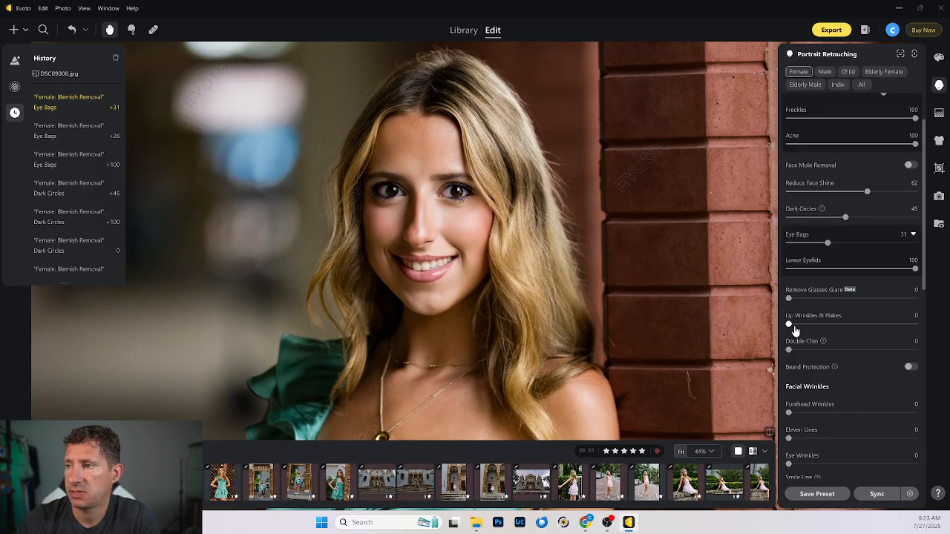
drag(790, 324, 859, 325)
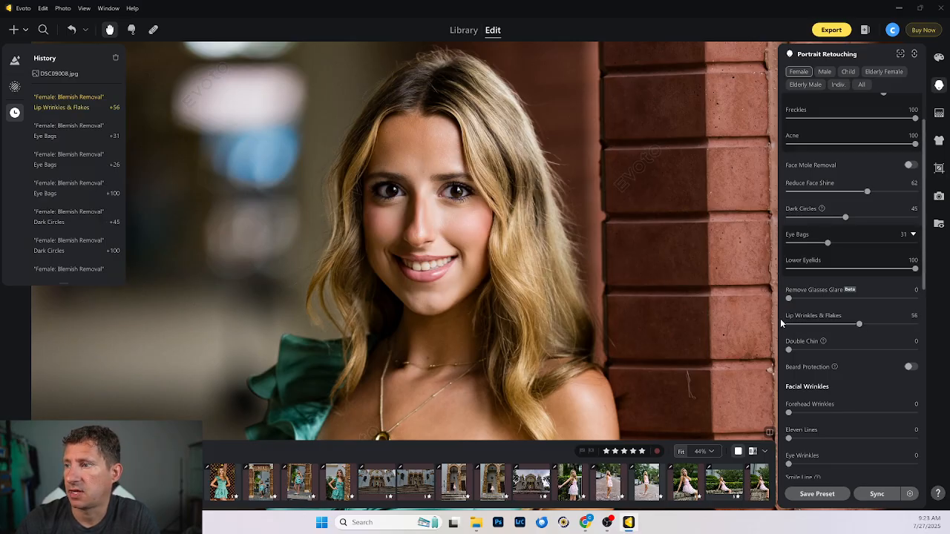
drag(789, 349, 881, 352)
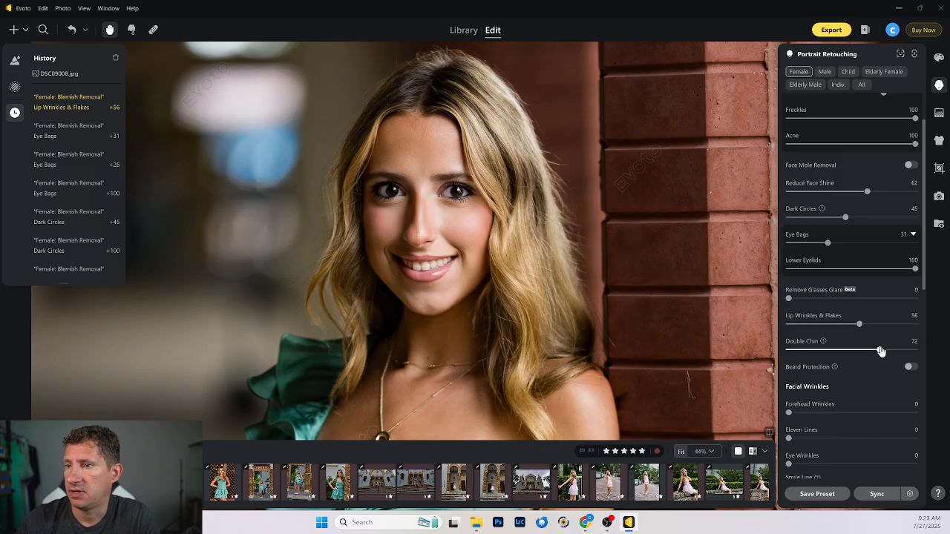
double_click(882, 351)
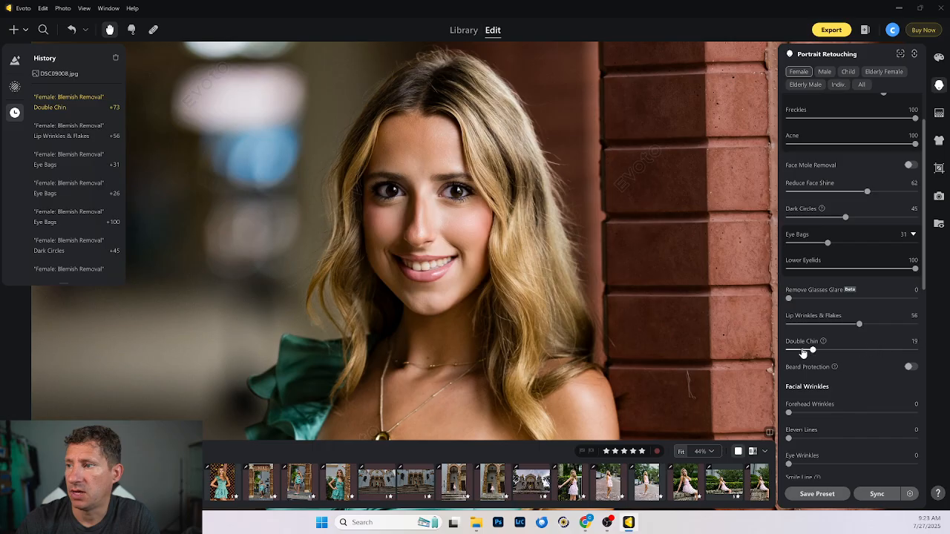
Soften the facial wrinkles with Eleven Lines at 5, Eye Wrinkles at 7 and both Smile Line sides at 17
scroll(854, 338, down, 3)
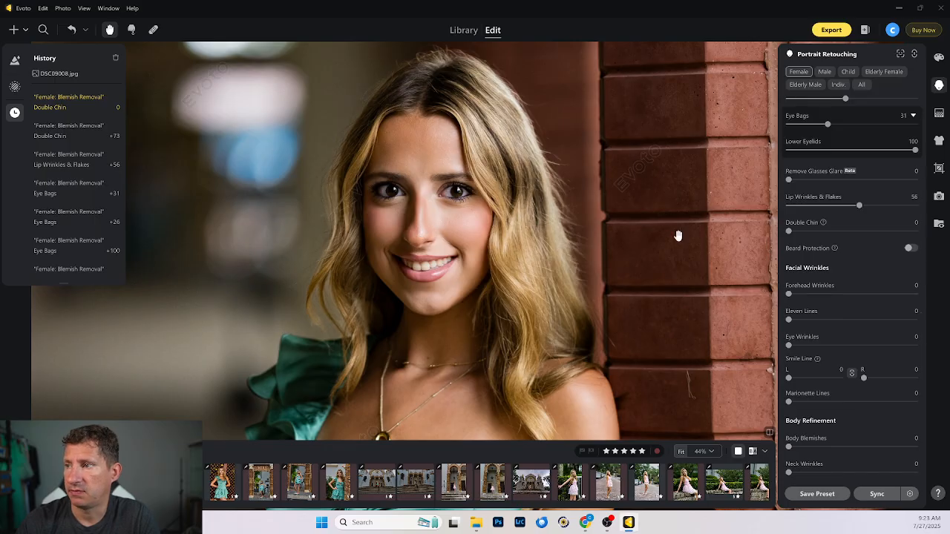
drag(790, 320, 859, 326)
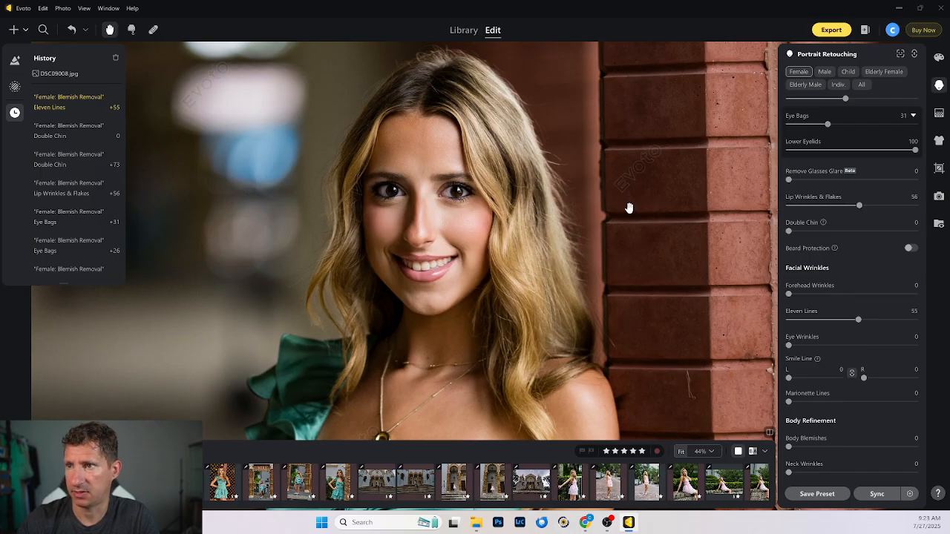
drag(858, 322, 798, 347)
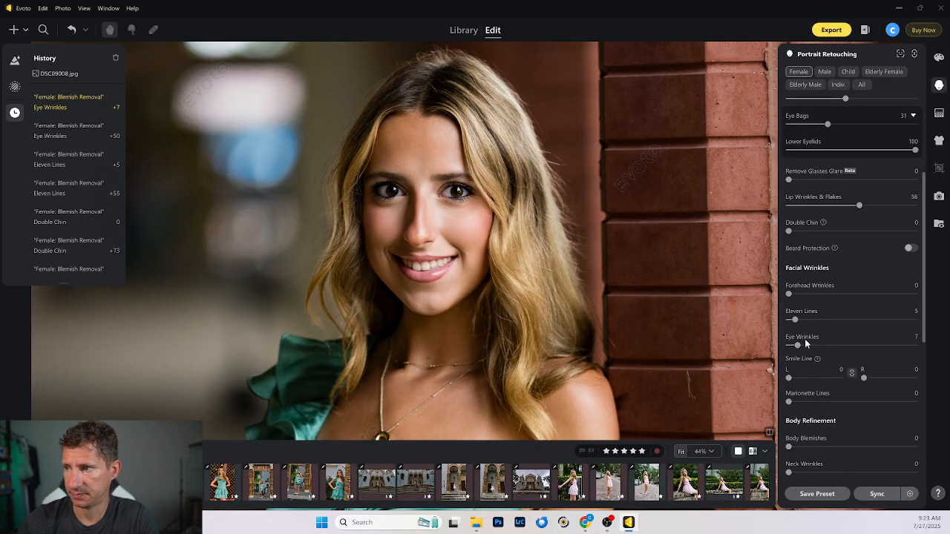
scroll(805, 338, down, 1)
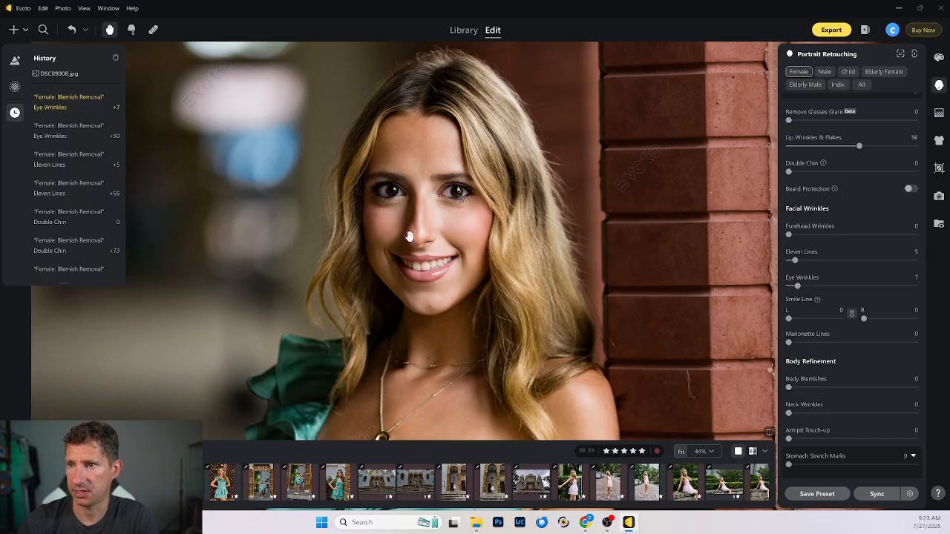
drag(789, 319, 798, 323)
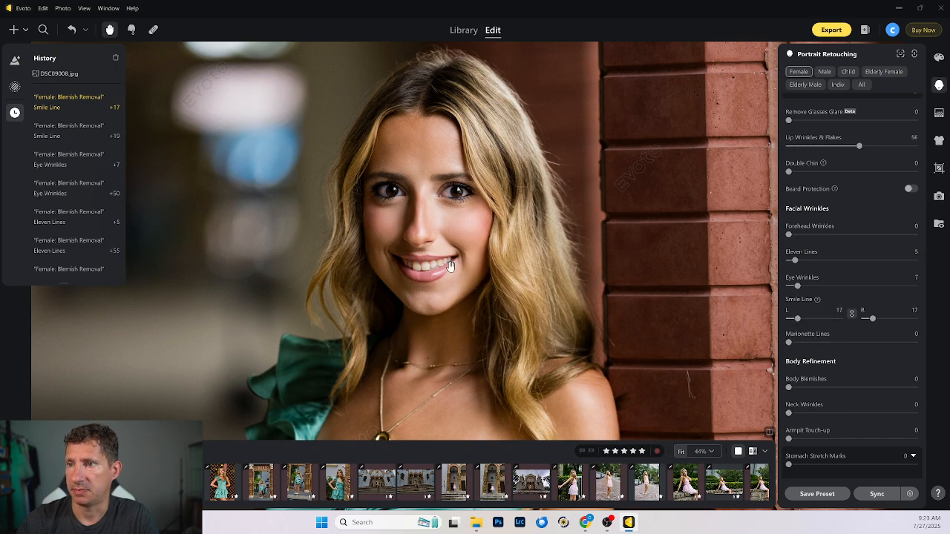
Set the subject's Body Blemishes to 52 and Neck Wrinkles to 20 in Body Refinement
scroll(799, 358, down, 1)
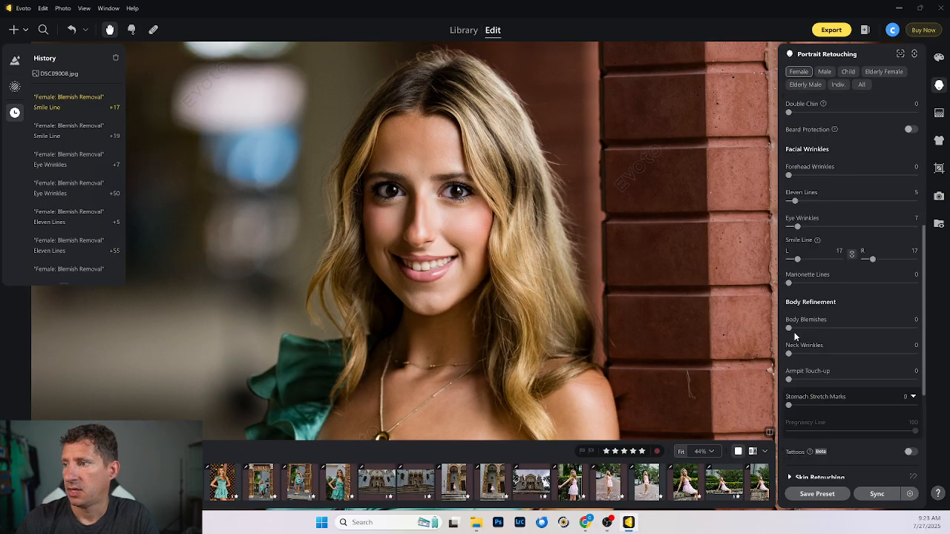
scroll(453, 371, down, 2)
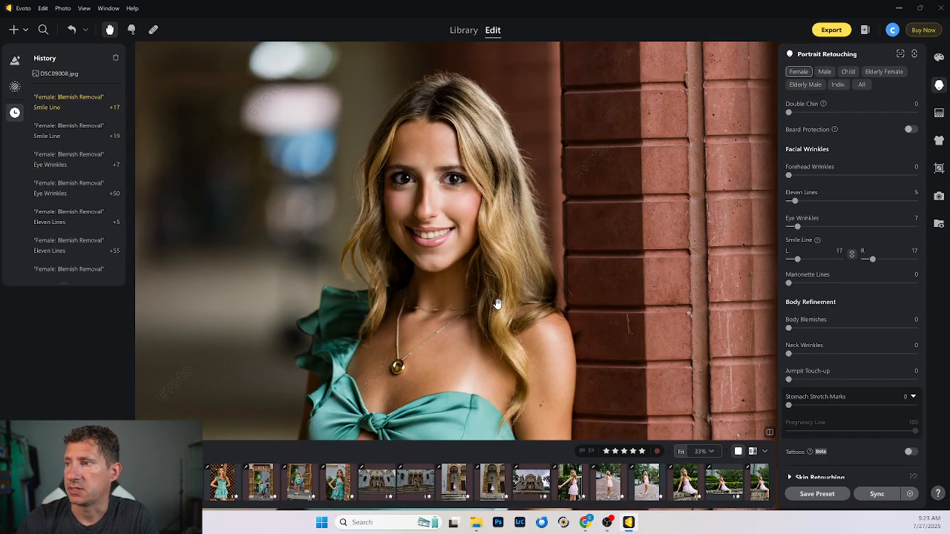
drag(496, 319, 503, 272)
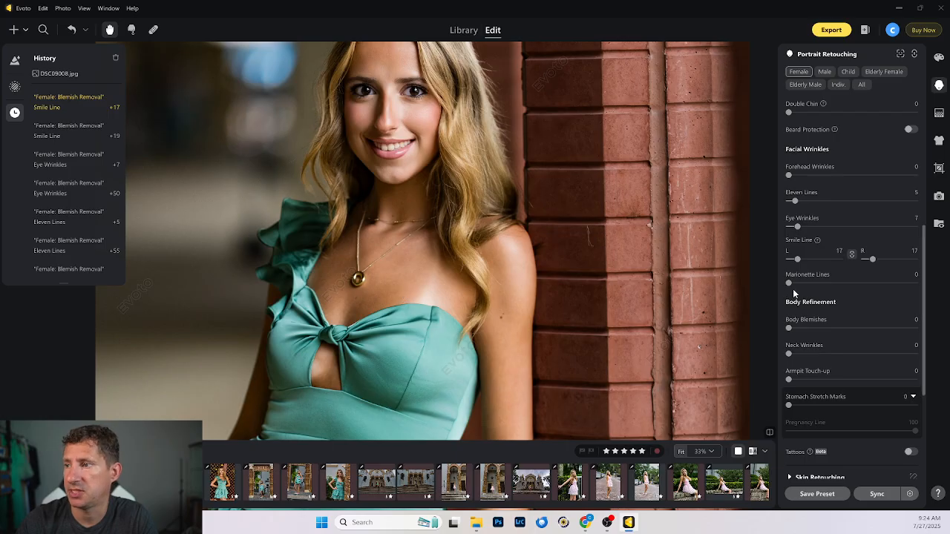
drag(789, 328, 863, 332)
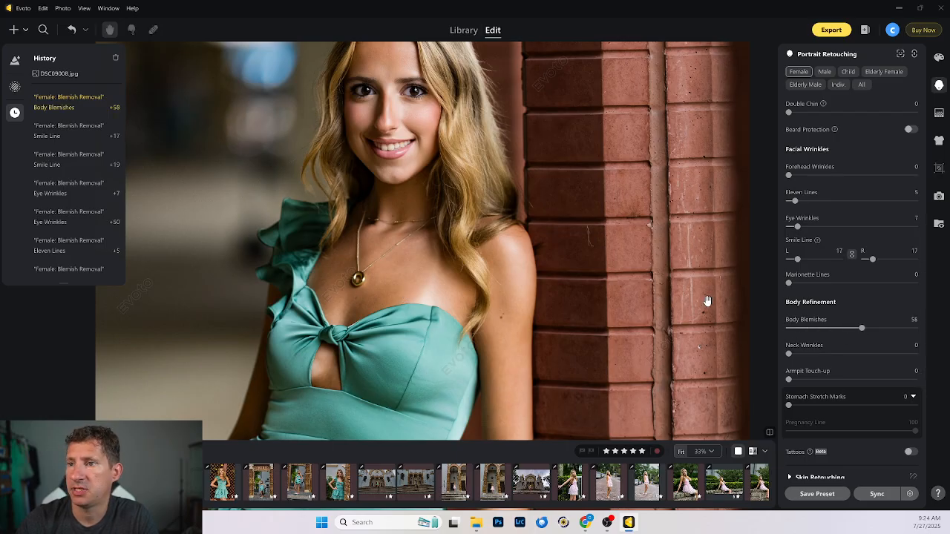
scroll(528, 341, down, 4)
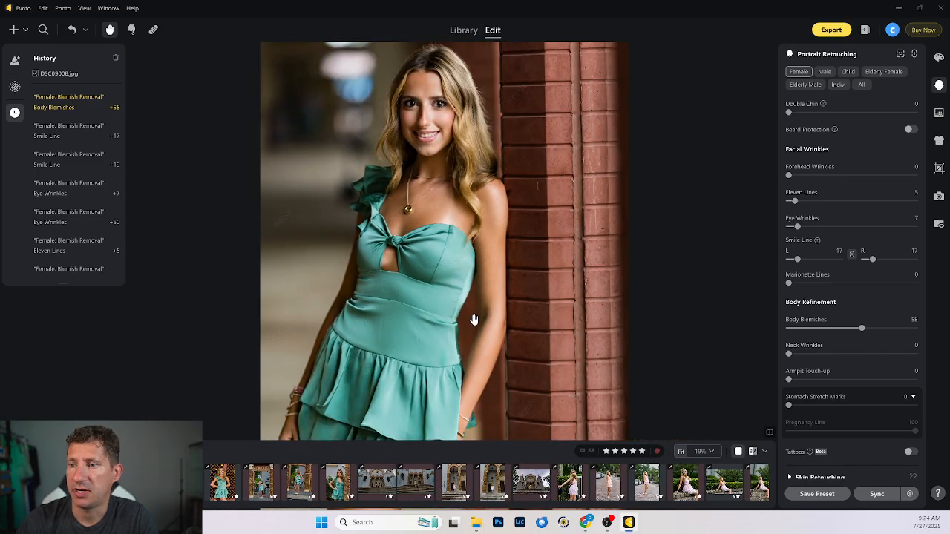
drag(492, 196, 491, 236)
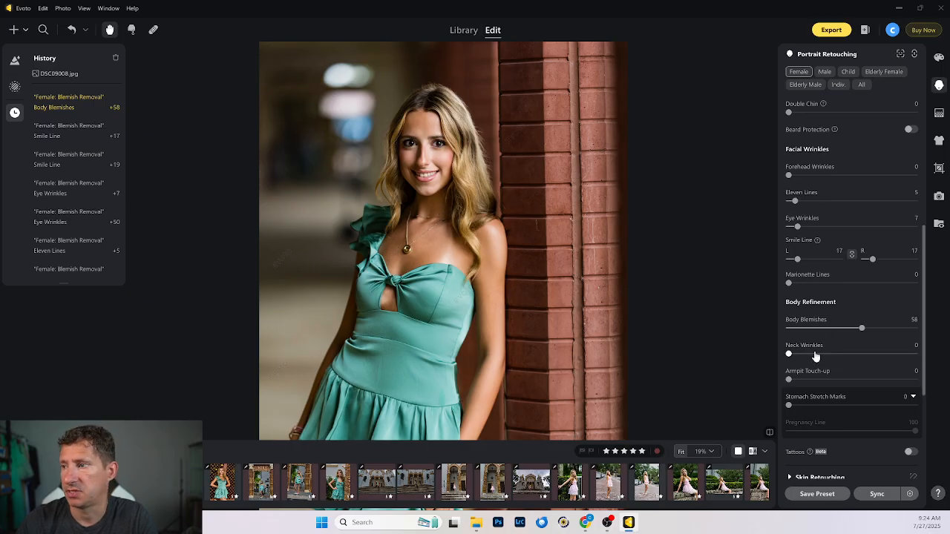
drag(855, 332, 854, 331)
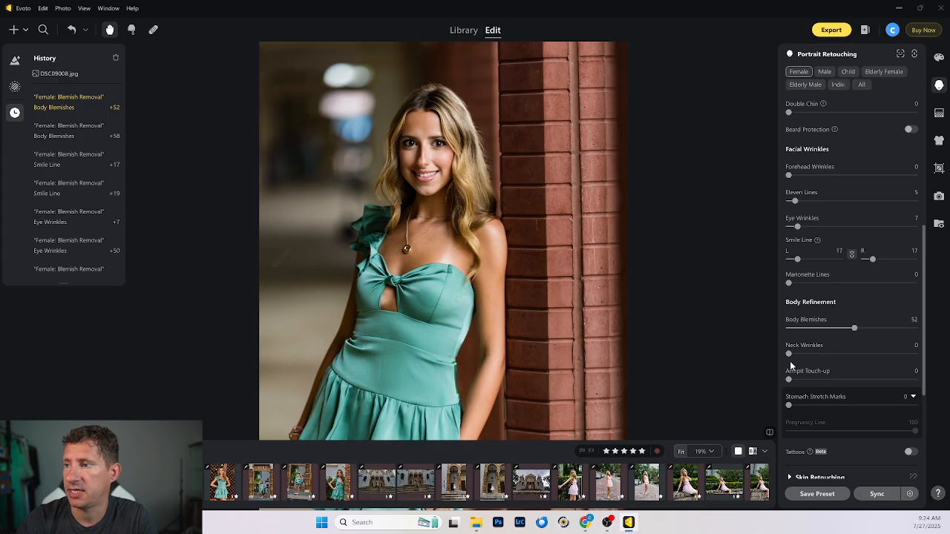
drag(789, 354, 814, 356)
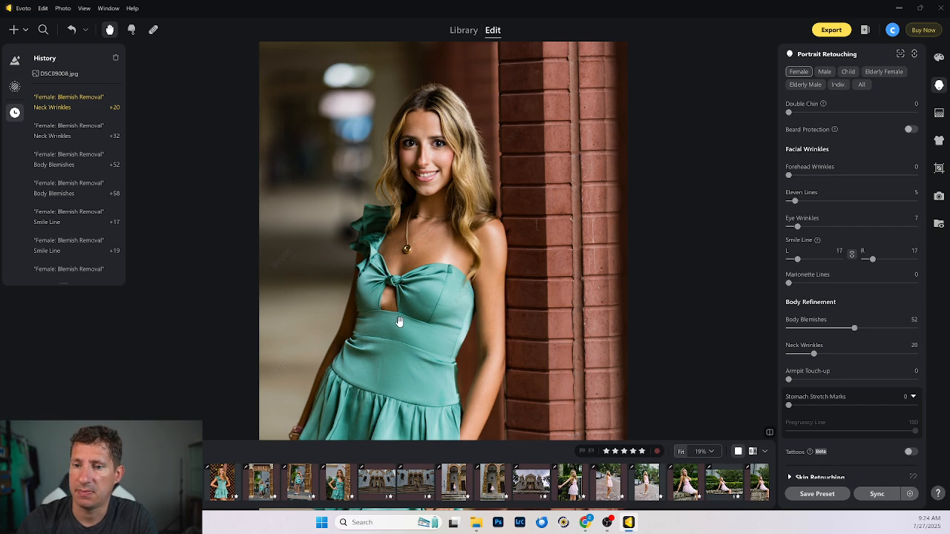
Even out the facial skin by testing Even (Dodge & Burn) at 68 and 100 and settling on 13
scroll(862, 326, down, 2)
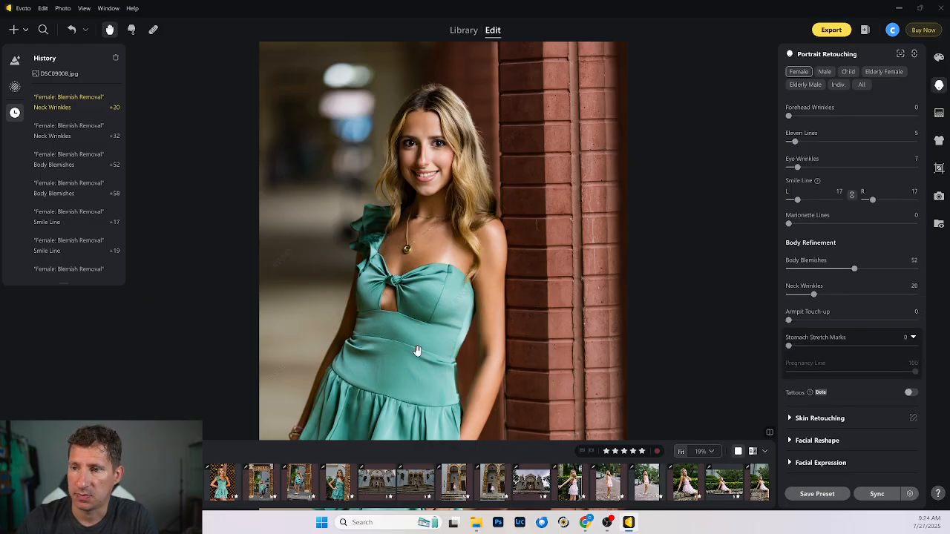
scroll(820, 336, down, 2)
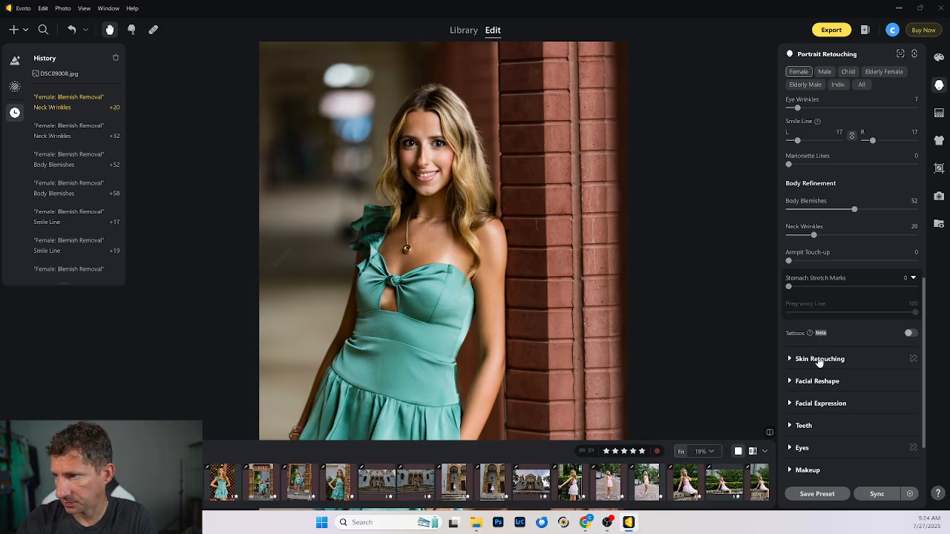
click(792, 359)
scroll(841, 355, down, 4)
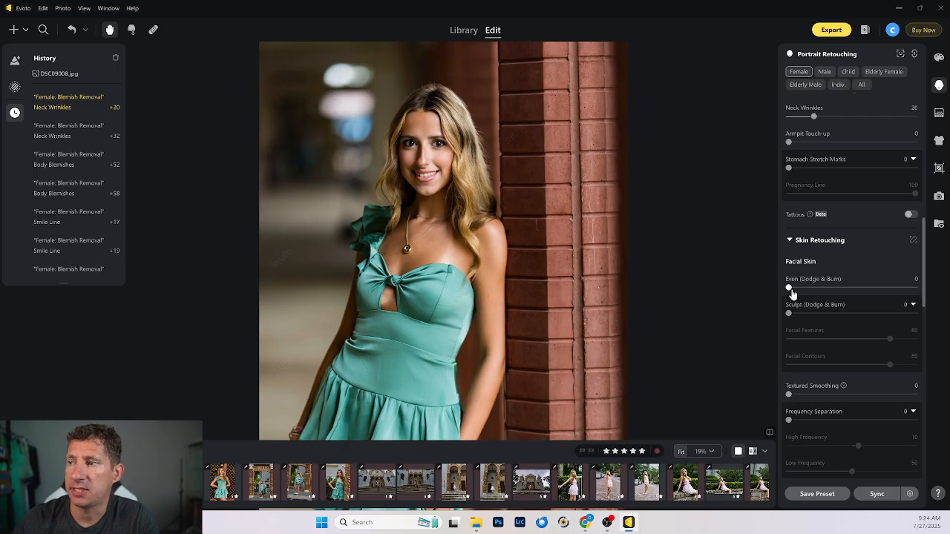
drag(789, 288, 874, 288)
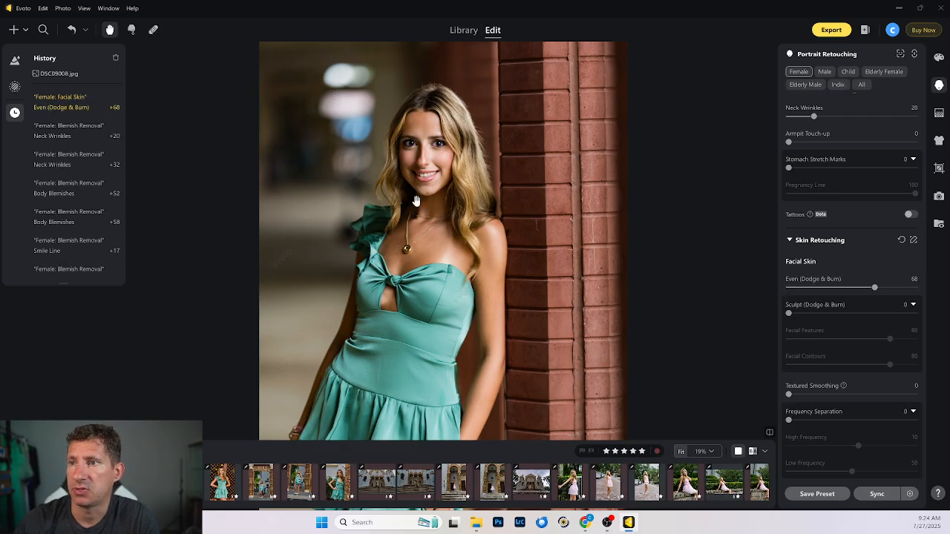
double_click(873, 290)
scroll(524, 225, up, 5)
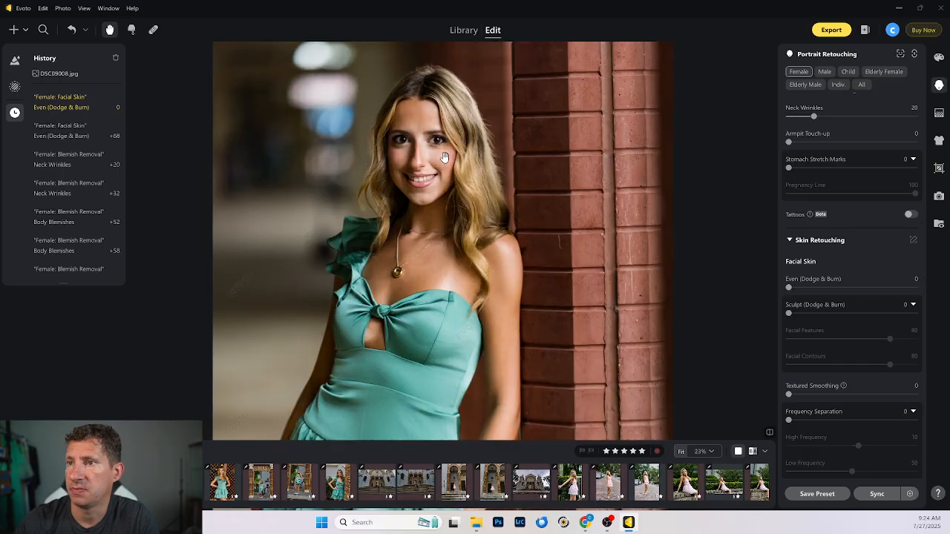
scroll(431, 192, up, 2)
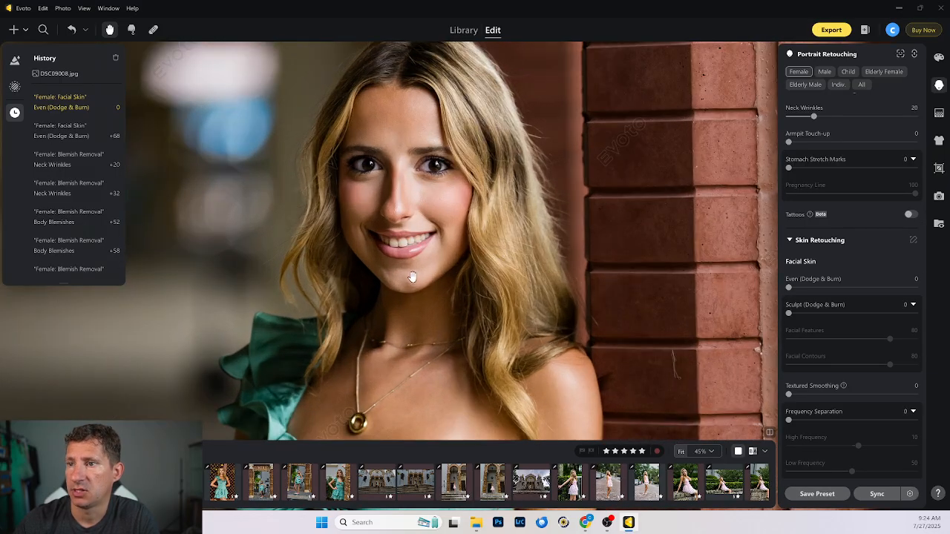
drag(789, 287, 918, 287)
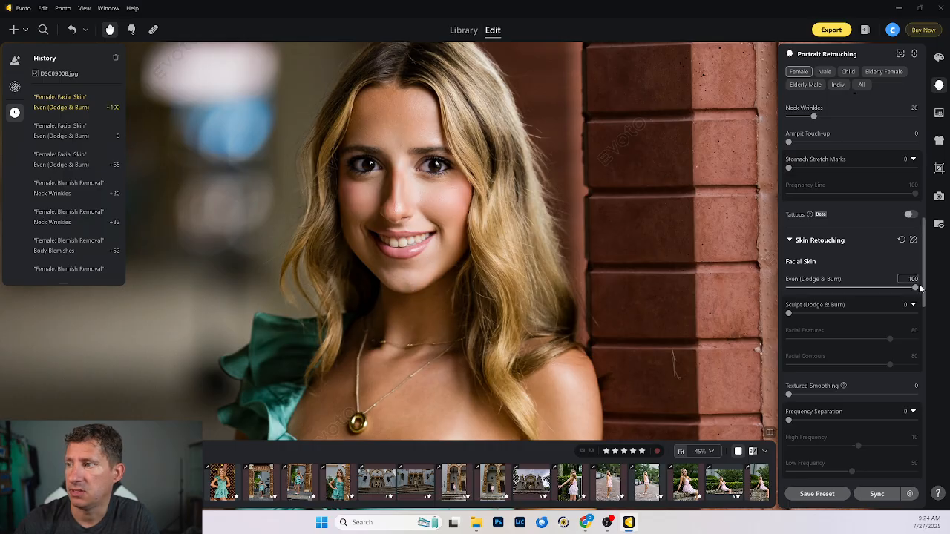
mouse_move(917, 288)
mouse_down()
mouse_move(789, 289)
mouse_move(918, 288)
mouse_up()
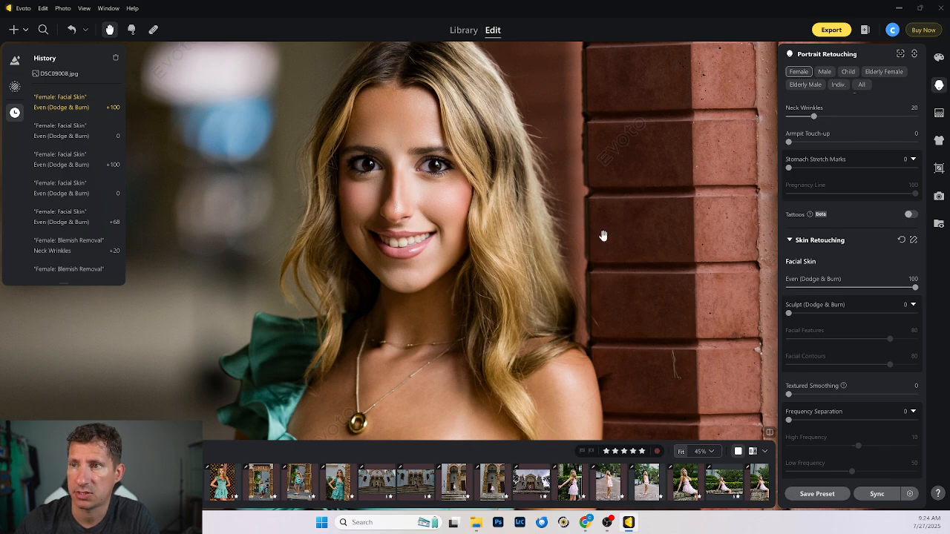
drag(915, 288, 805, 289)
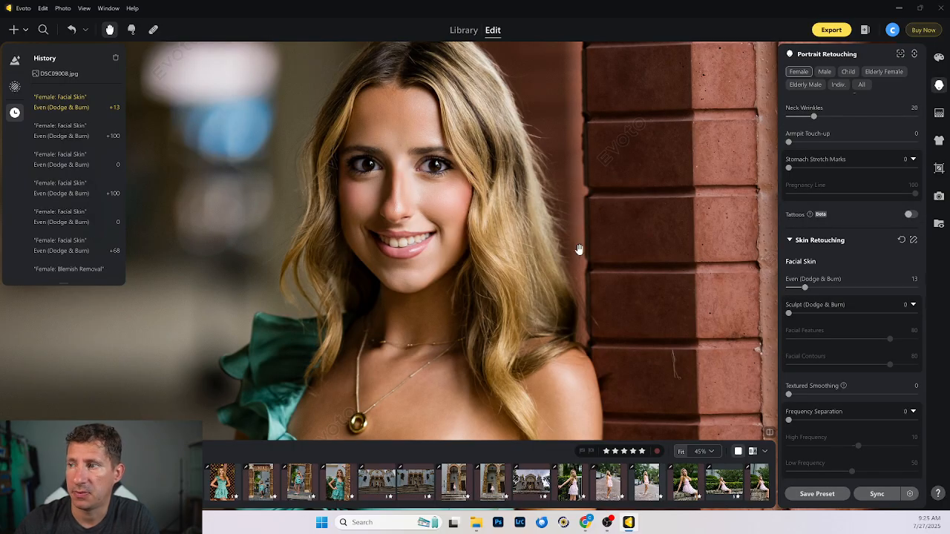
Sculpt the face with Sculpt (Dodge & Burn) at 34 and its Facial Features at 98
drag(792, 315, 940, 321)
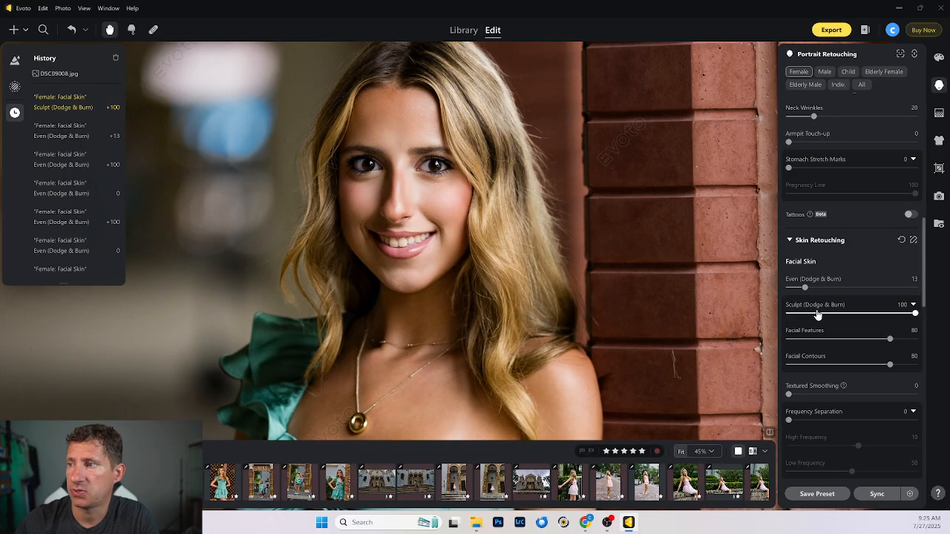
mouse_move(916, 313)
mouse_down()
mouse_move(800, 313)
mouse_move(872, 317)
mouse_move(831, 341)
mouse_move(810, 340)
mouse_move(914, 339)
mouse_up()
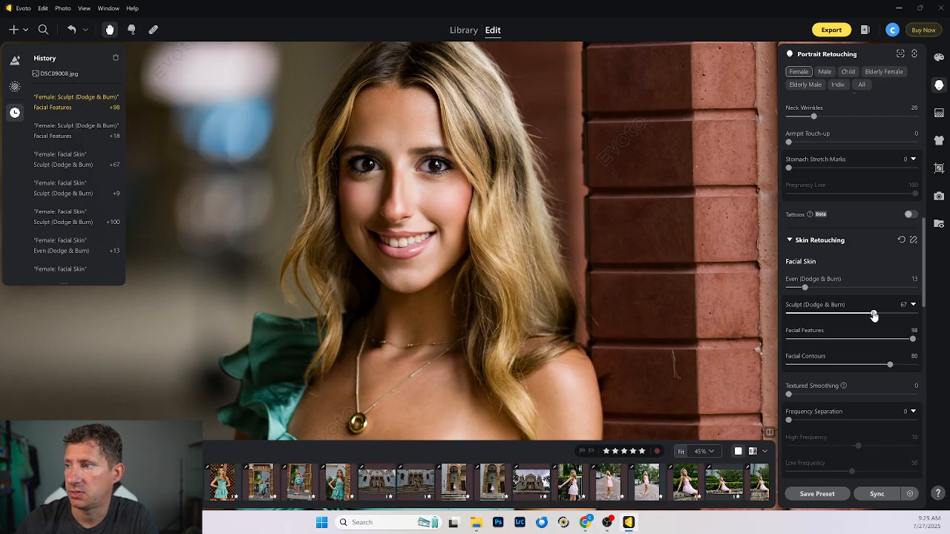
drag(874, 313, 832, 315)
Try Textured Smoothing at 98 on the facial skin and return it to 0
scroll(837, 334, down, 1)
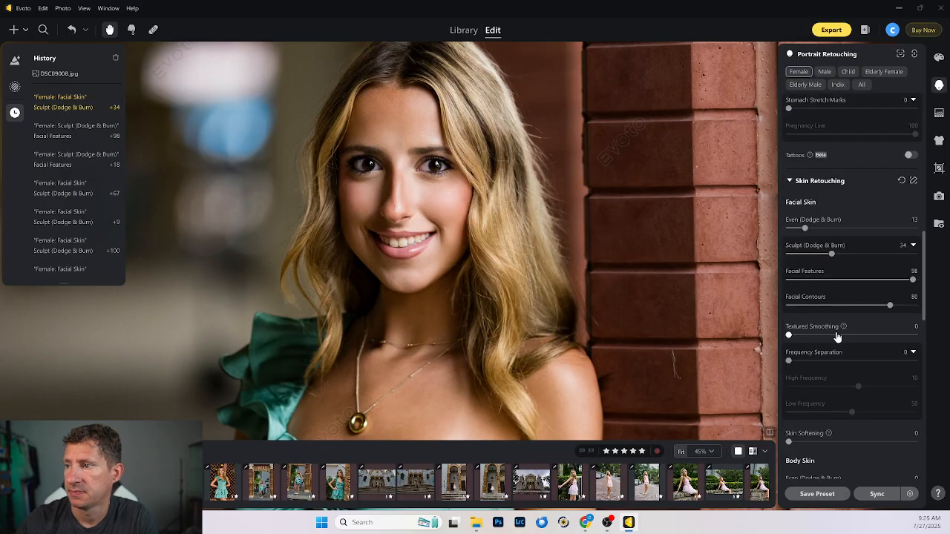
drag(789, 338, 913, 336)
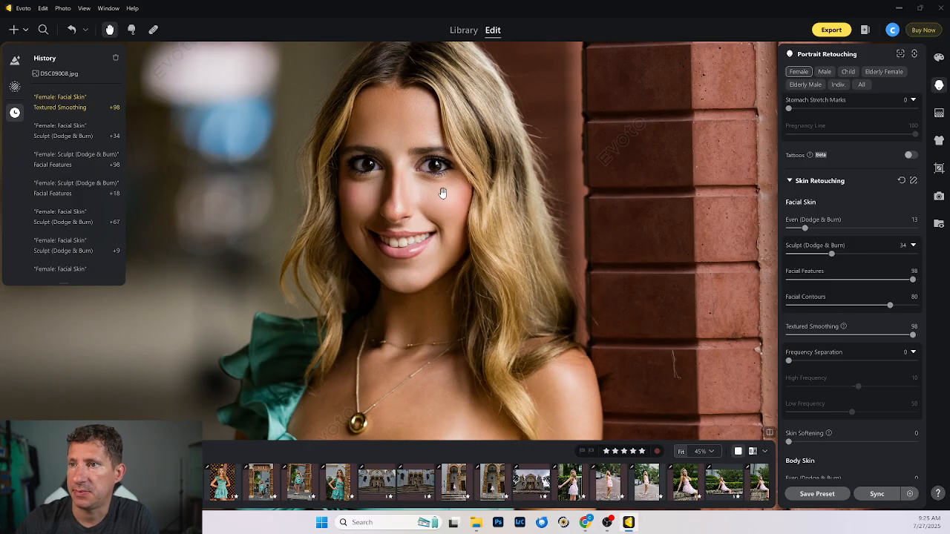
click(382, 206)
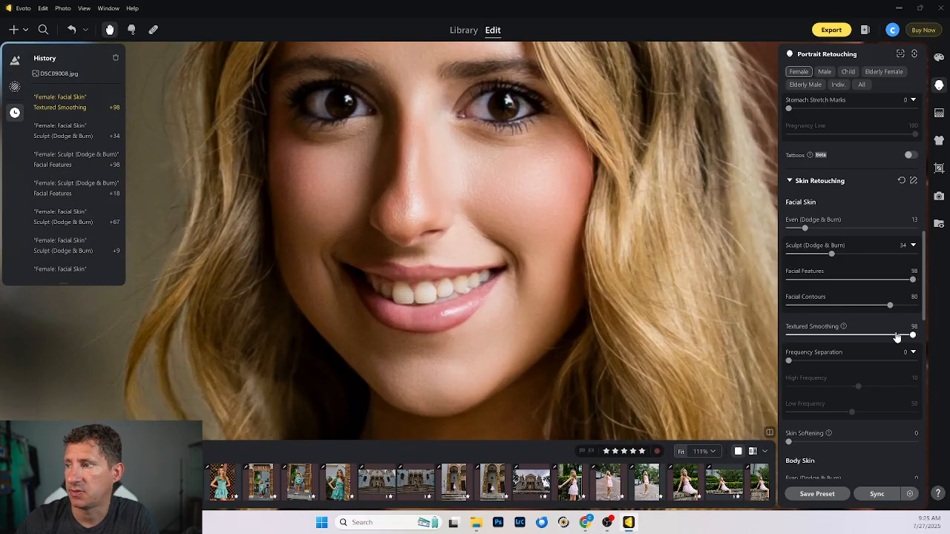
drag(912, 339, 792, 339)
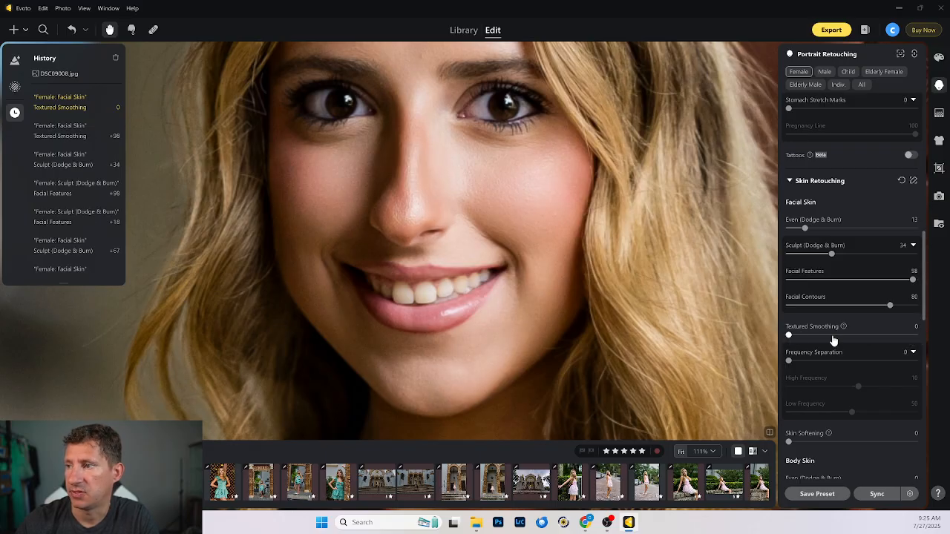
Try the facial Skin Softening at 85 and reduce it to 14
scroll(831, 338, down, 1)
scroll(483, 243, down, 4)
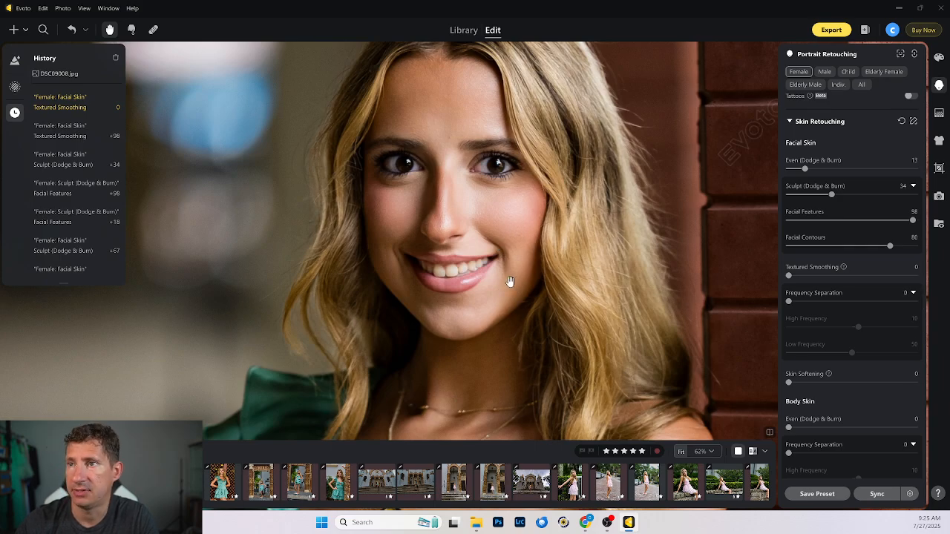
drag(790, 382, 898, 385)
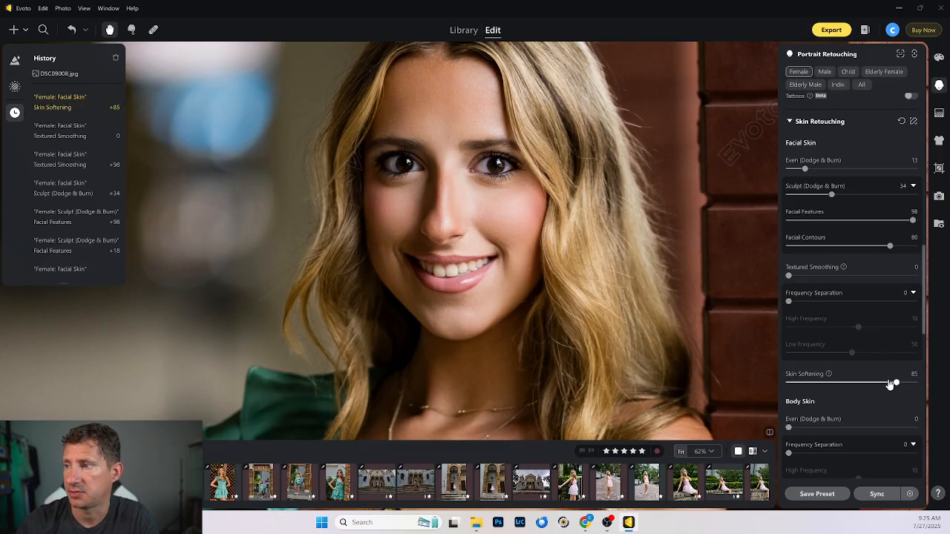
drag(894, 387, 806, 384)
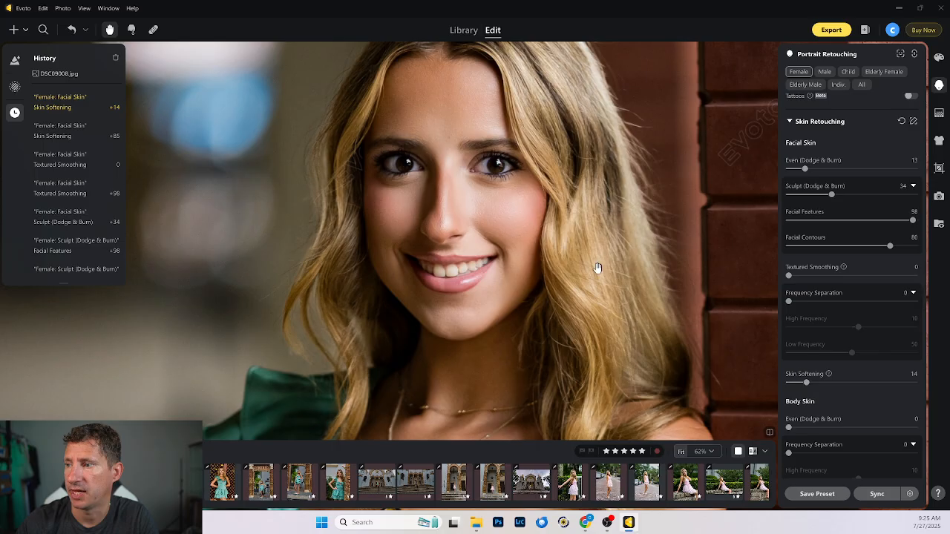
Even out the body skin by setting its Even (Dodge & Burn) to 49
scroll(537, 269, down, 2)
scroll(537, 269, down, 3)
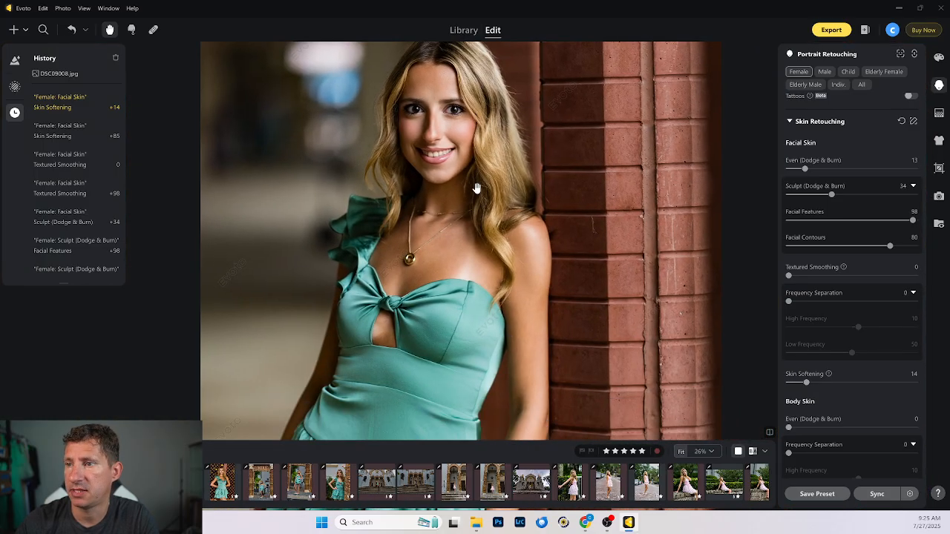
scroll(820, 383, down, 3)
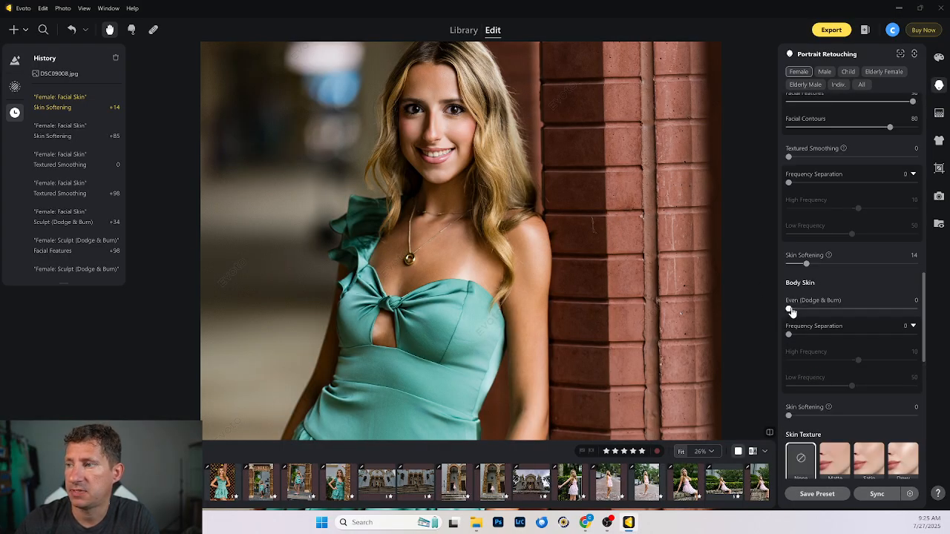
mouse_move(789, 311)
mouse_down()
mouse_move(902, 312)
mouse_move(799, 311)
mouse_up()
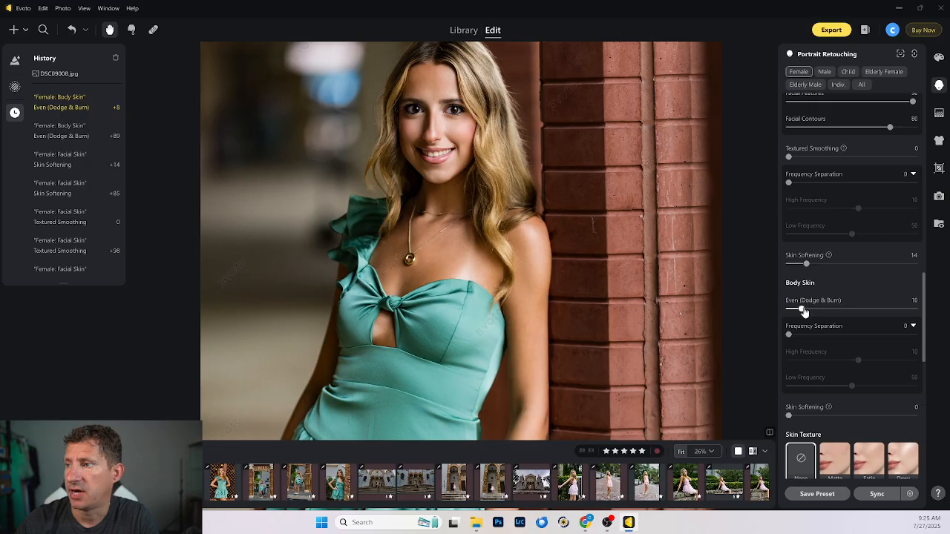
mouse_move(799, 311)
mouse_down()
mouse_move(885, 311)
mouse_move(850, 311)
mouse_up()
scroll(471, 251, down, 1)
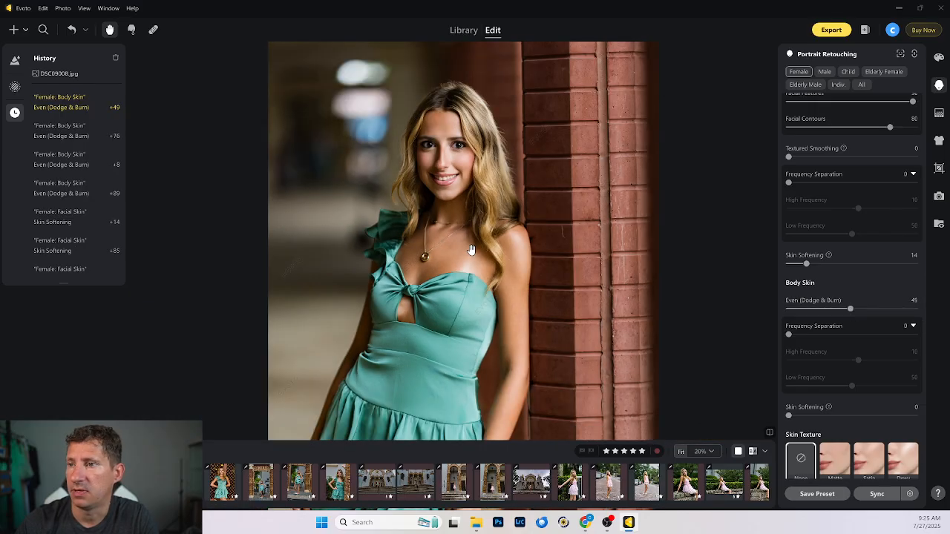
Try Frequency Separation at 75 on the body skin and return it to 0
scroll(470, 251, down, 1)
scroll(847, 336, down, 1)
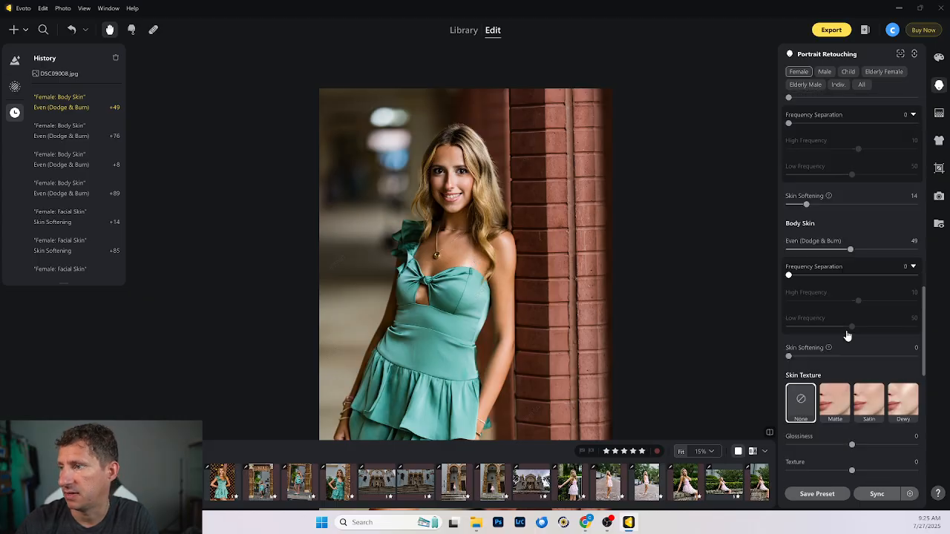
mouse_move(789, 280)
mouse_down()
mouse_move(883, 278)
mouse_move(787, 279)
mouse_up()
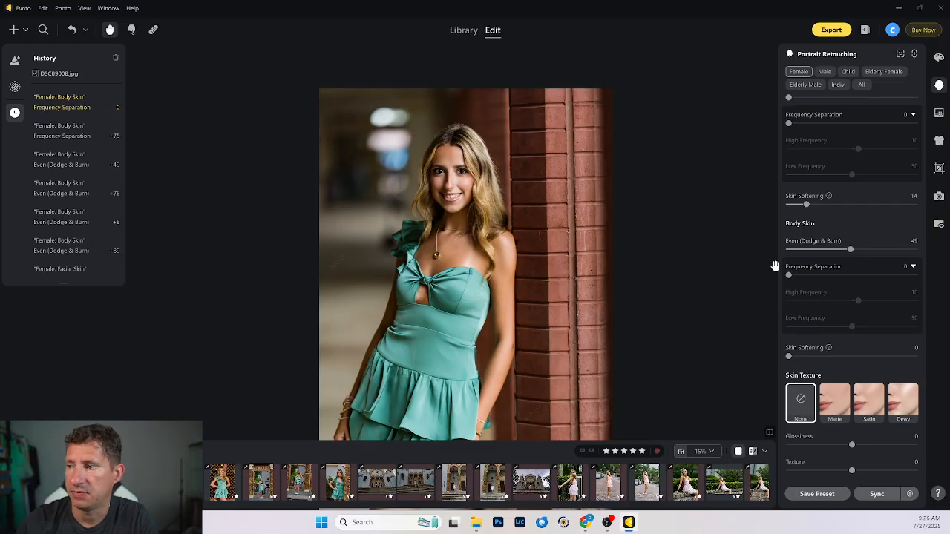
Compare the Matte, Satin and Dewy skin textures on the subject and return Skin Texture to None
scroll(824, 290, down, 2)
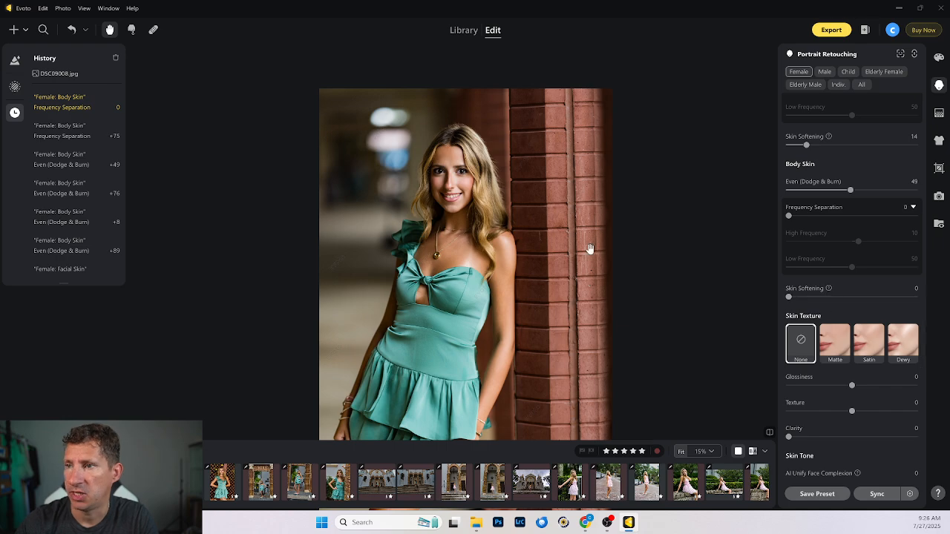
scroll(861, 312, down, 4)
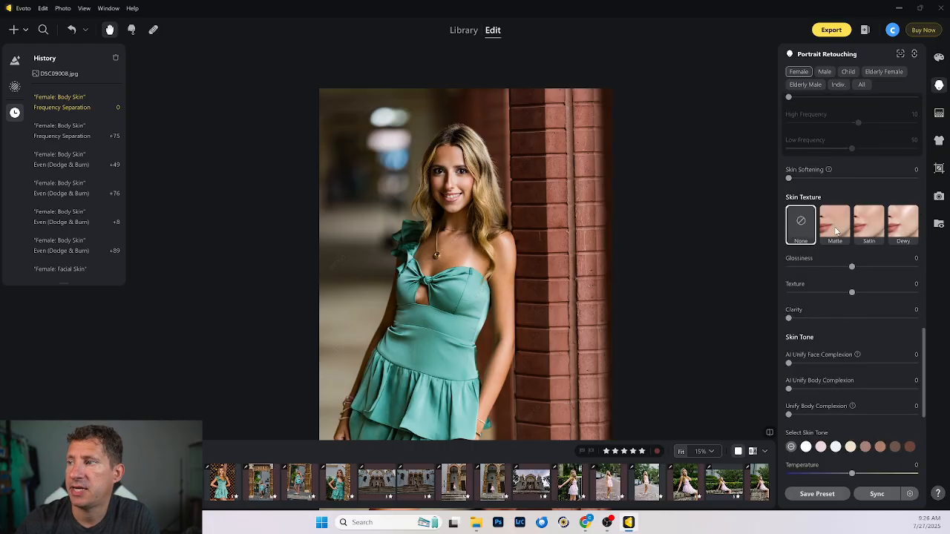
click(845, 222)
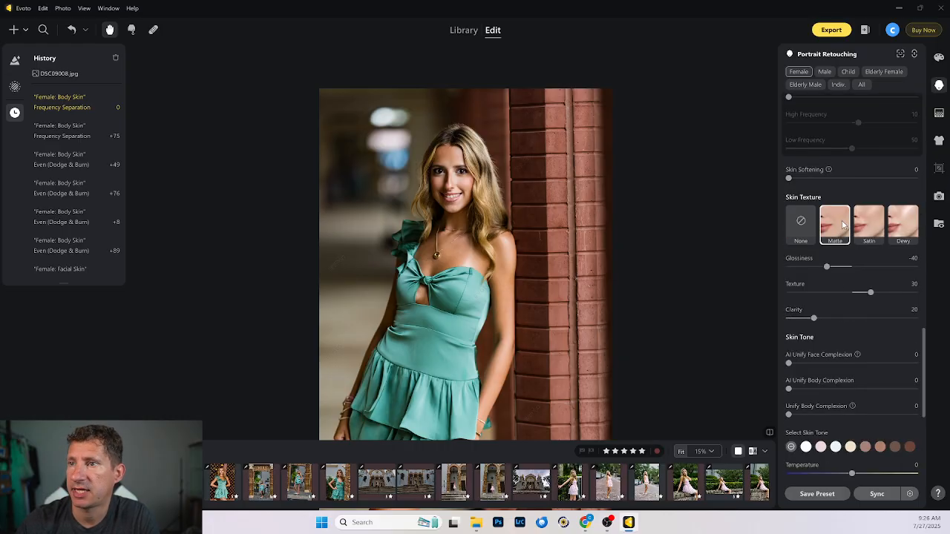
click(874, 221)
click(905, 226)
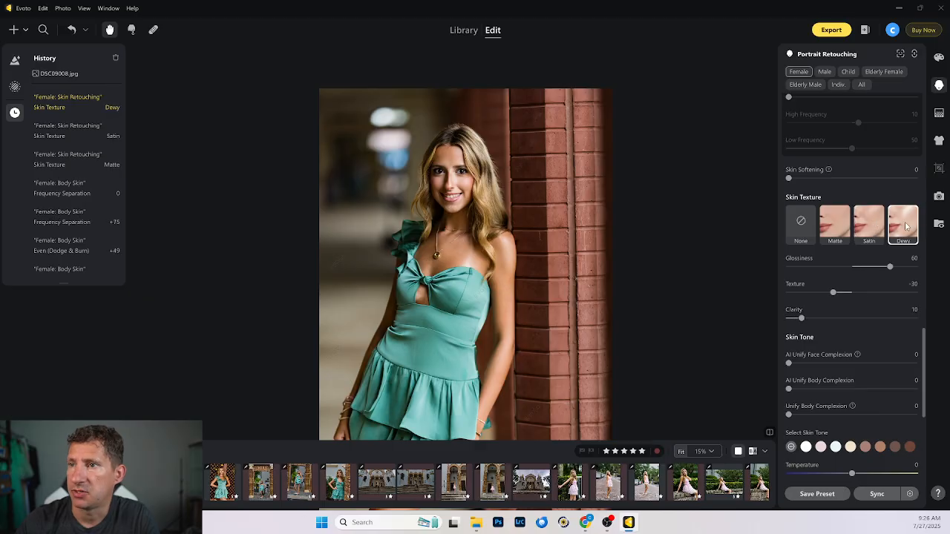
click(828, 227)
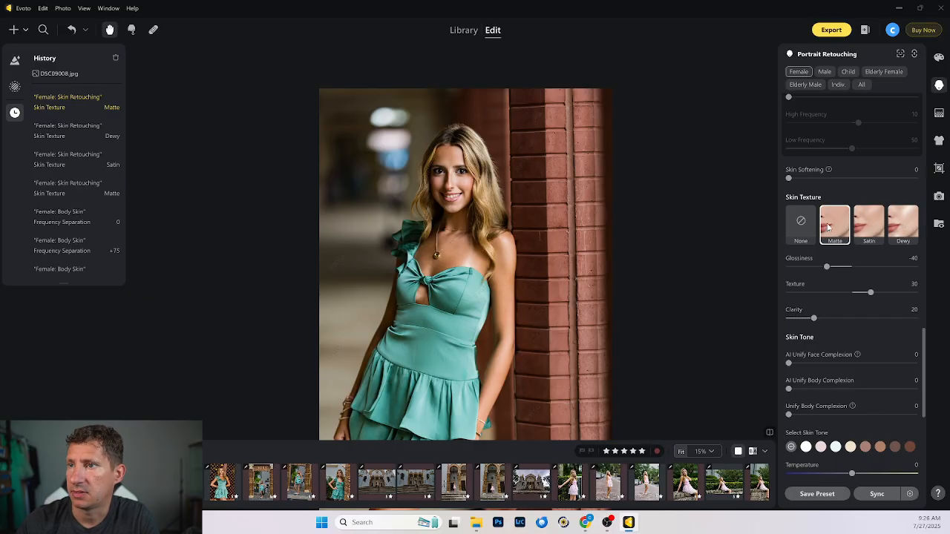
click(873, 228)
click(902, 228)
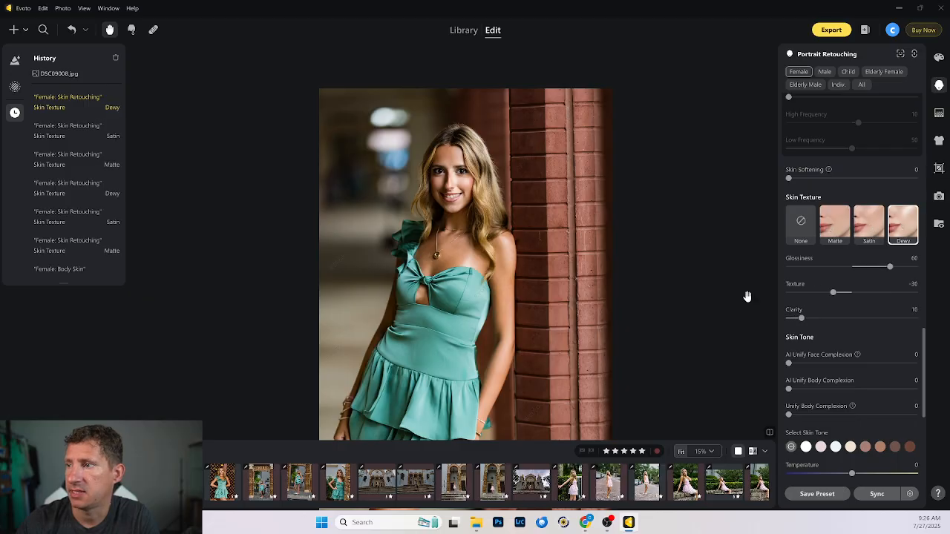
click(801, 226)
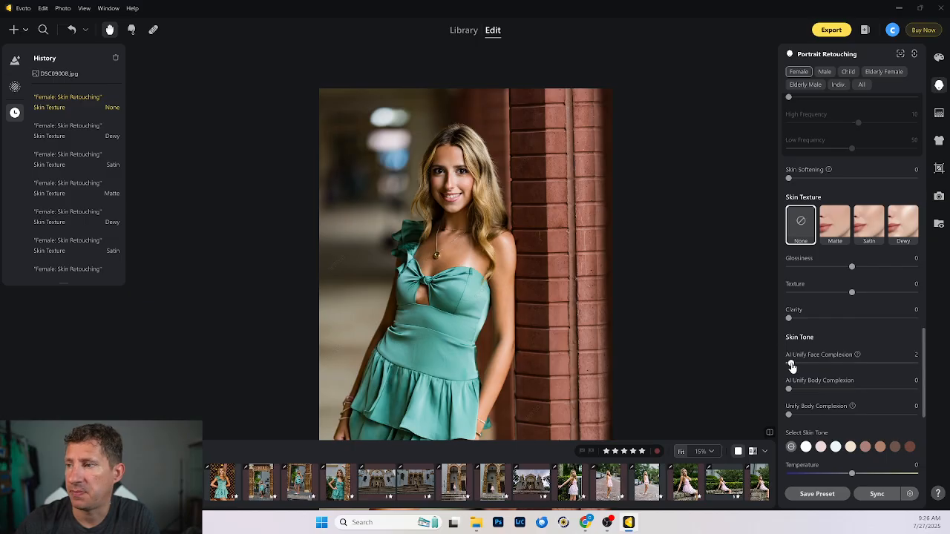
Test AI Unify Face Complexion at high strengths up to 100 and bring it down to 3
drag(791, 367, 769, 362)
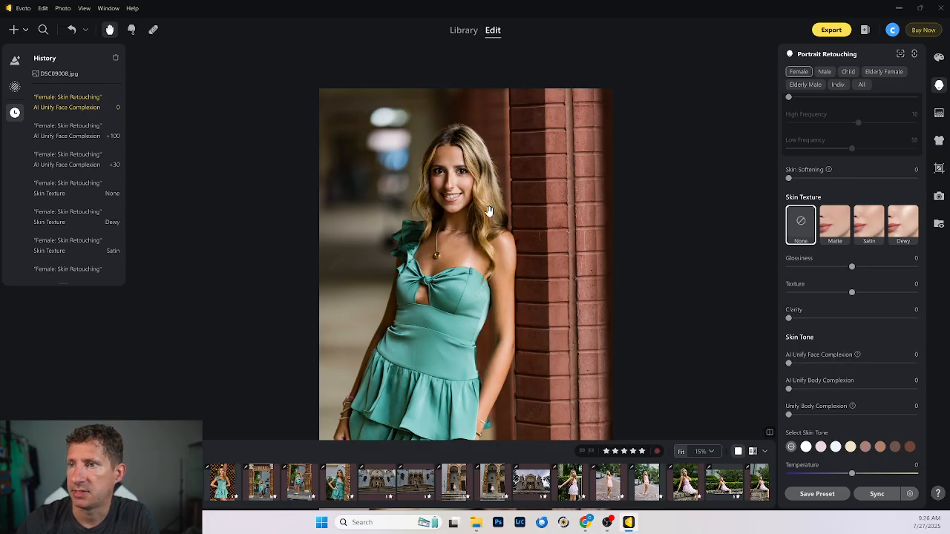
scroll(452, 191, up, 3)
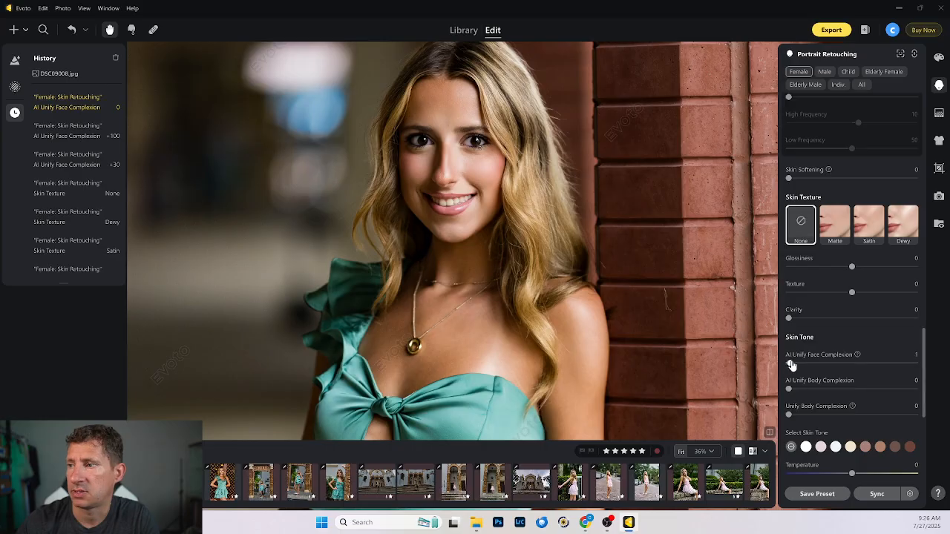
drag(792, 364, 904, 364)
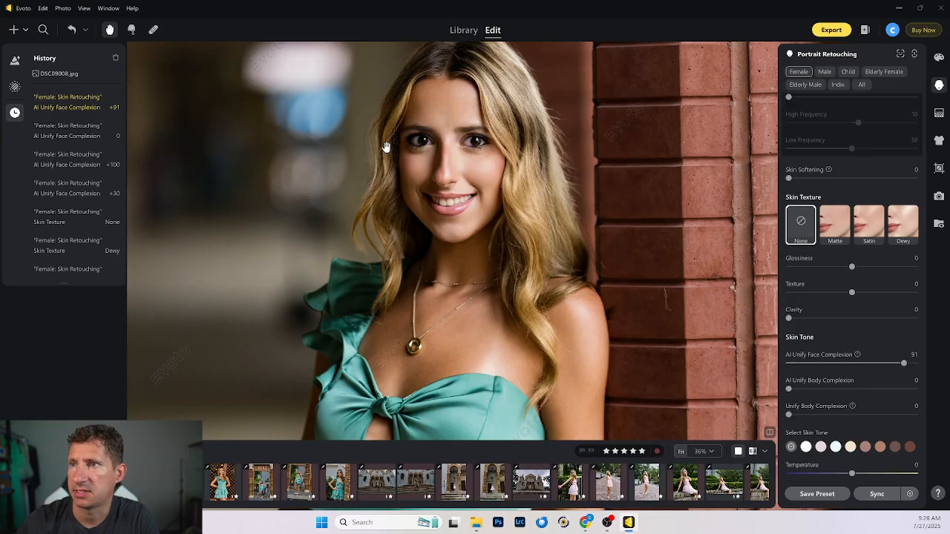
drag(905, 366, 792, 365)
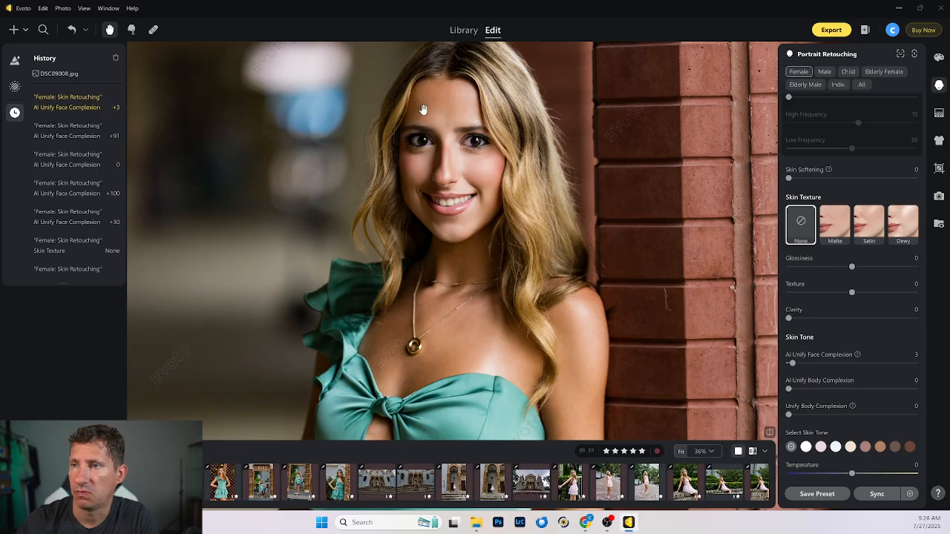
Test AI Unify Face Complexion at 100 and settle it at 41
drag(795, 366, 914, 364)
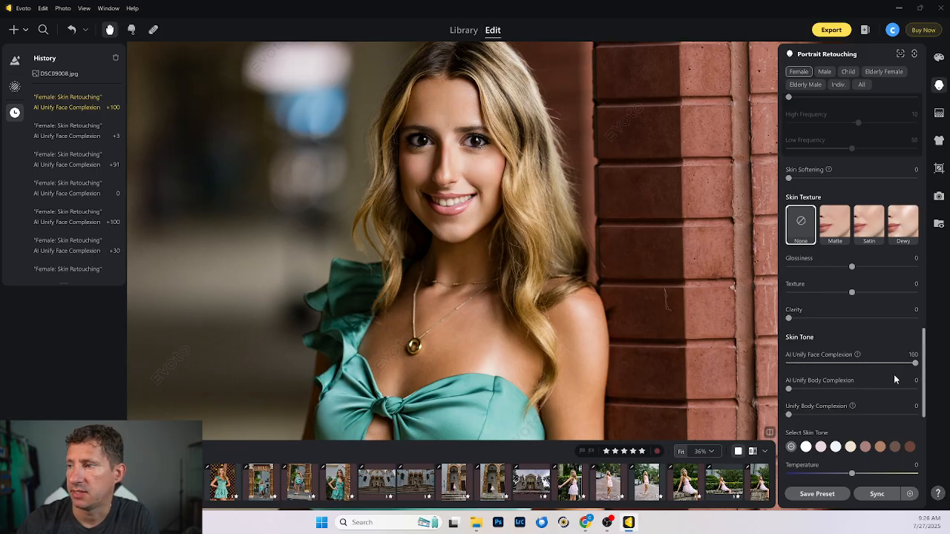
drag(914, 363, 841, 364)
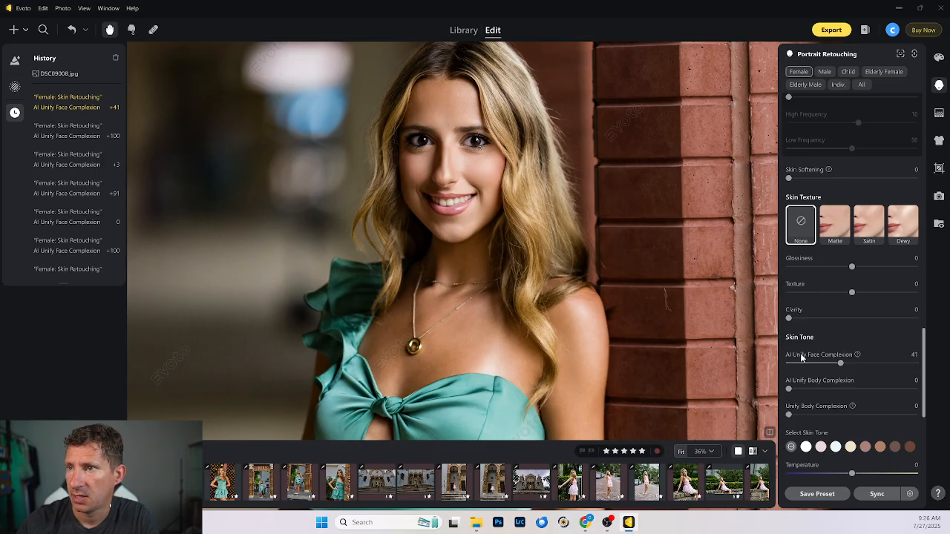
Test the body complexion adjustments up to 100, settling AI Unify Body Complexion at 14 and Unify Body Complexion at 9
scroll(820, 366, down, 1)
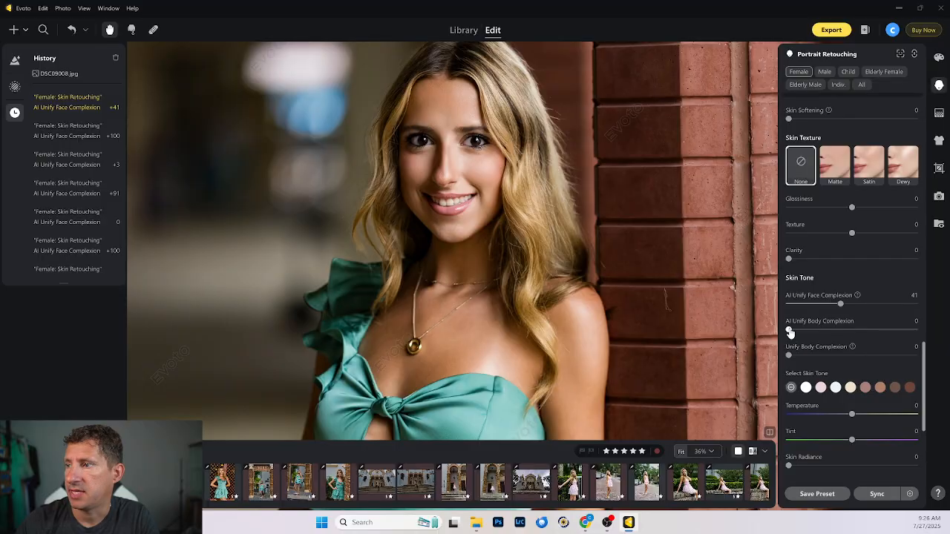
drag(789, 331, 888, 329)
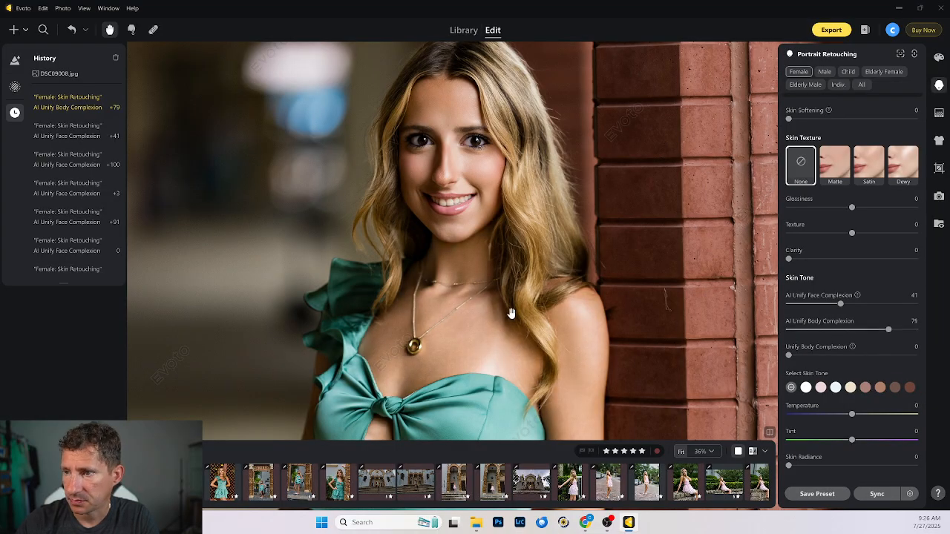
scroll(512, 313, down, 5)
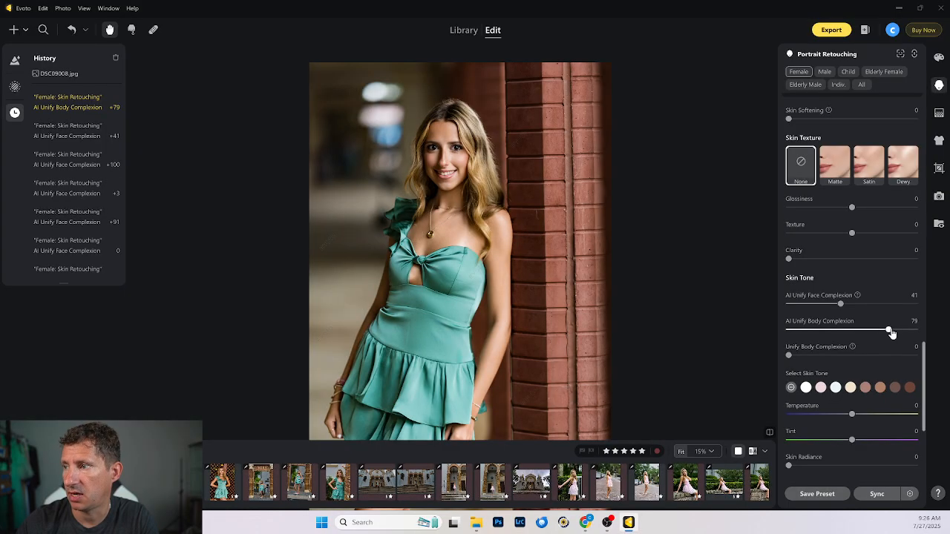
drag(891, 334, 719, 324)
drag(791, 333, 928, 334)
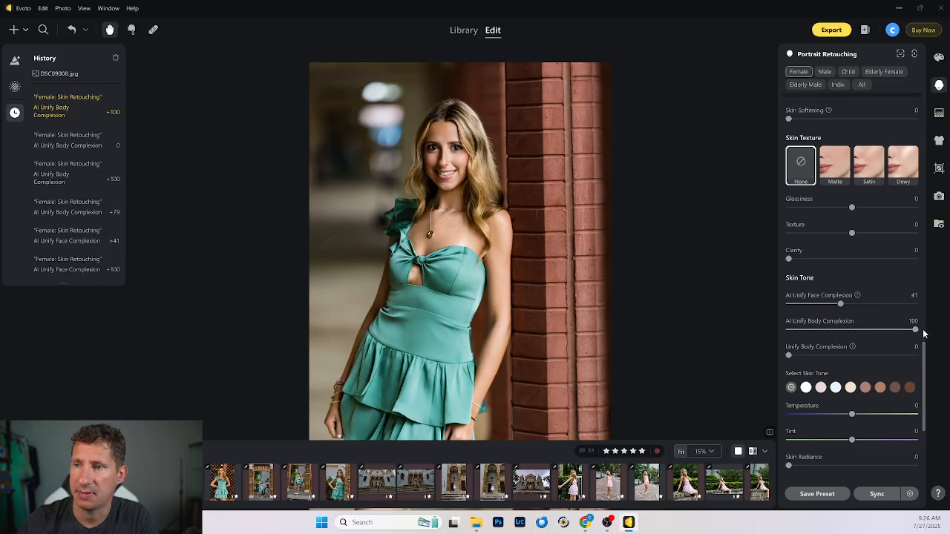
drag(918, 333, 918, 357)
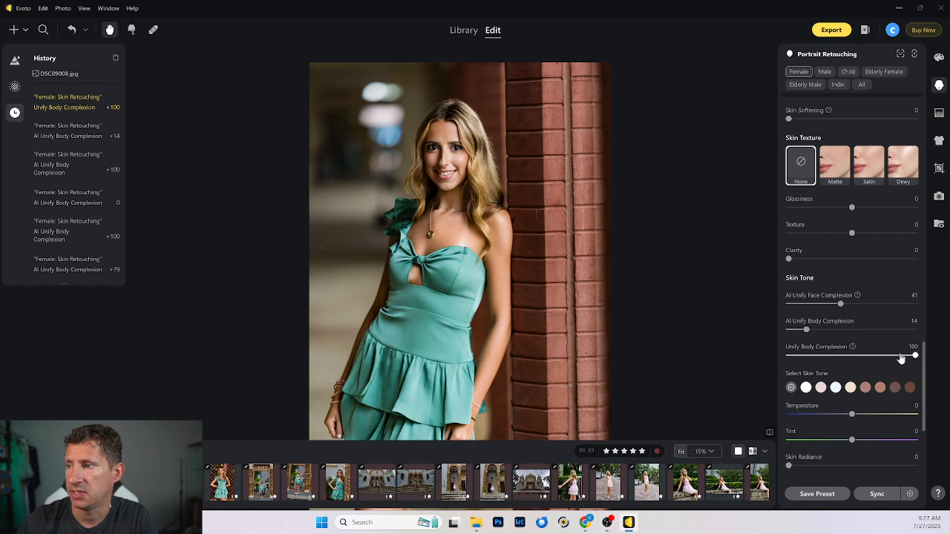
drag(916, 355, 801, 358)
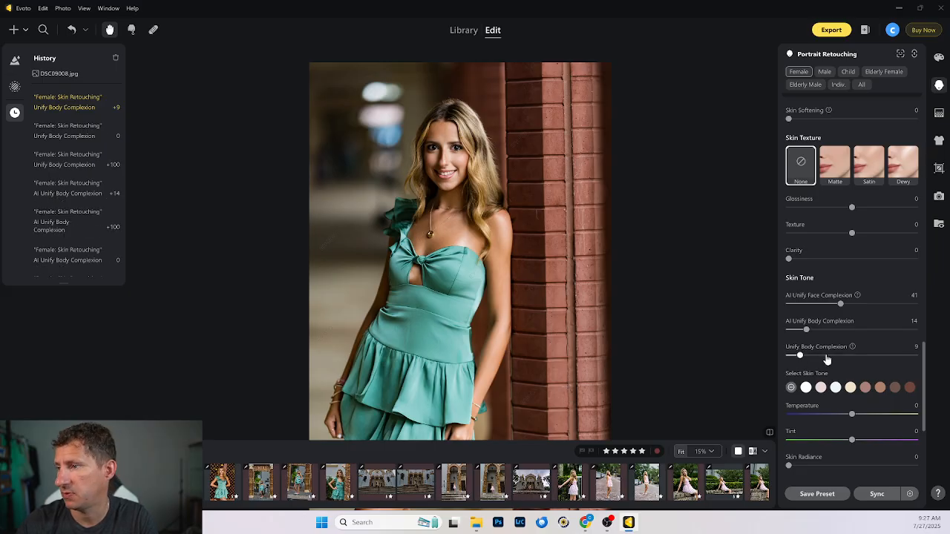
Try the brown and white skin tone presets on the subject and return the skin tone to None
scroll(830, 360, down, 2)
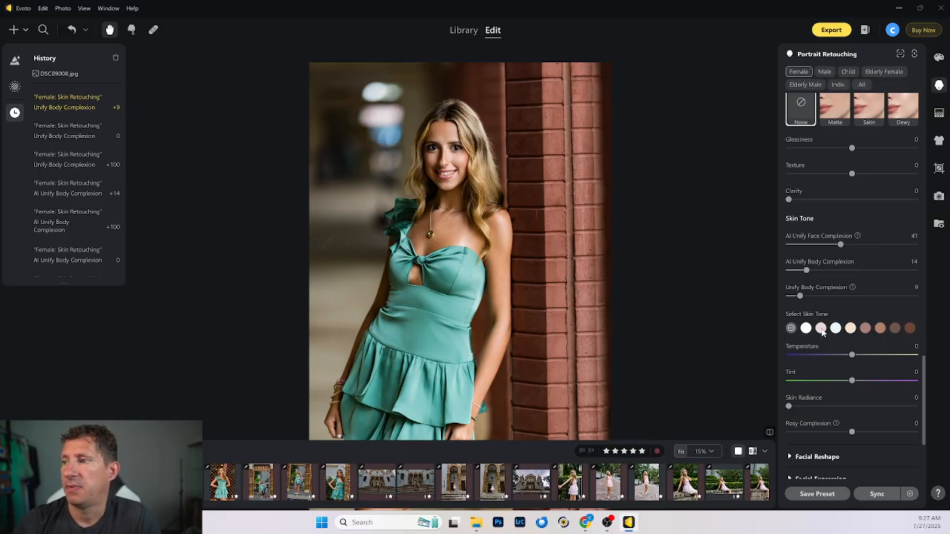
click(880, 328)
click(895, 327)
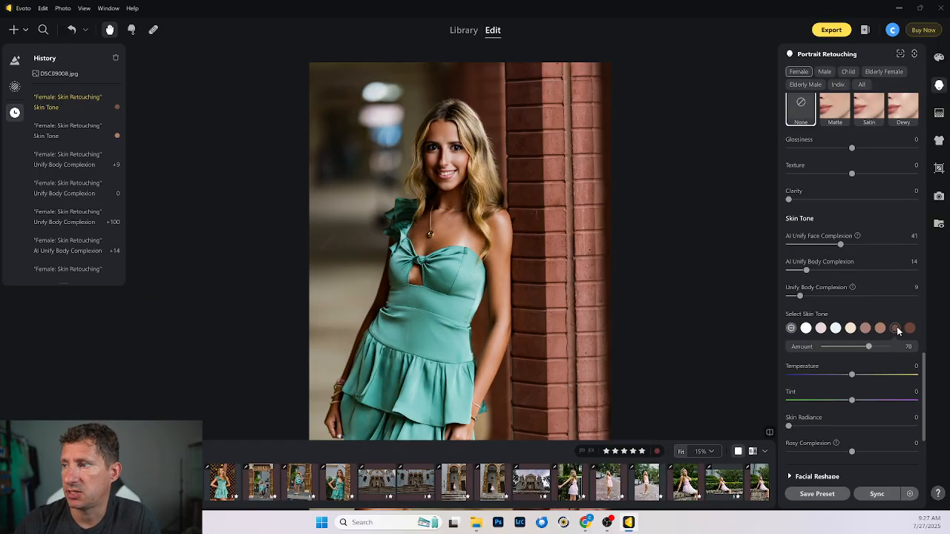
click(909, 328)
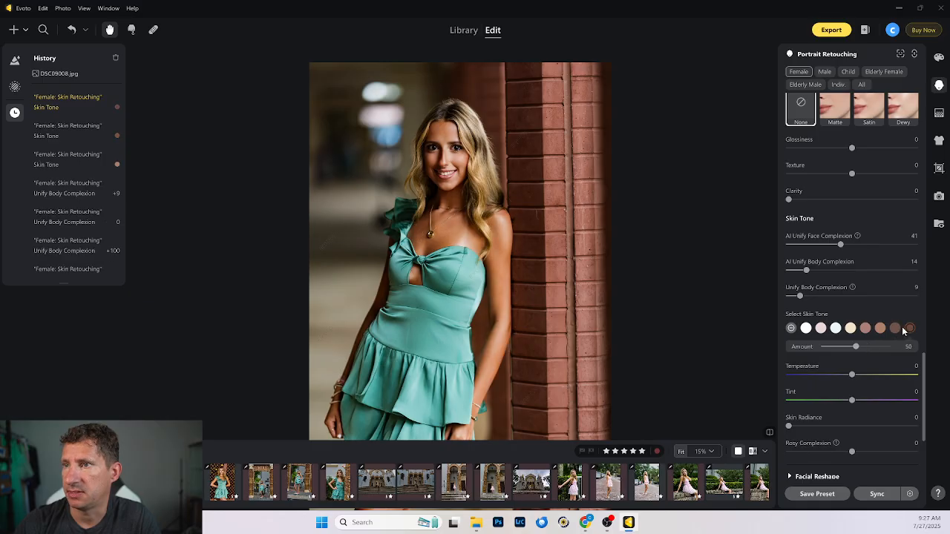
click(808, 329)
click(791, 329)
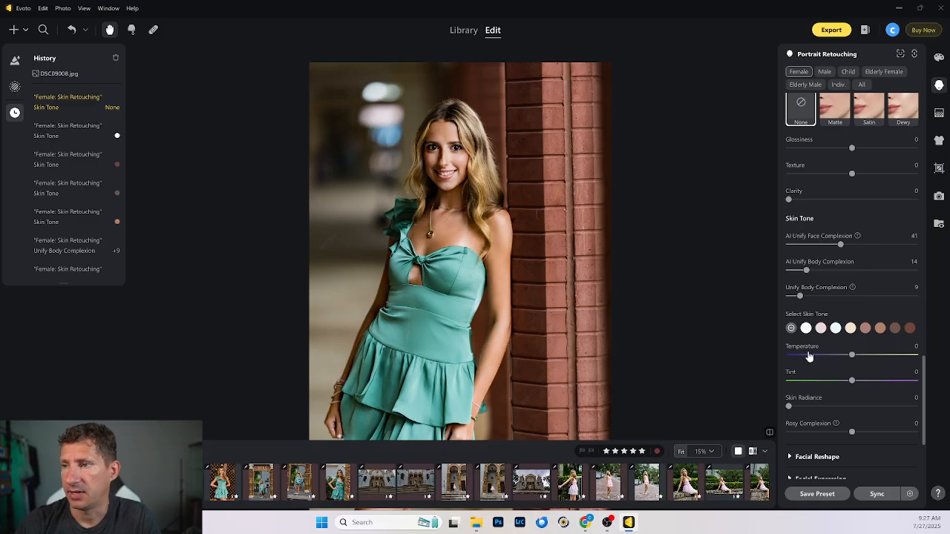
Try the Toothy smile generation and a Gummy Smile of 95, returning them to None and 0
scroll(844, 376, down, 3)
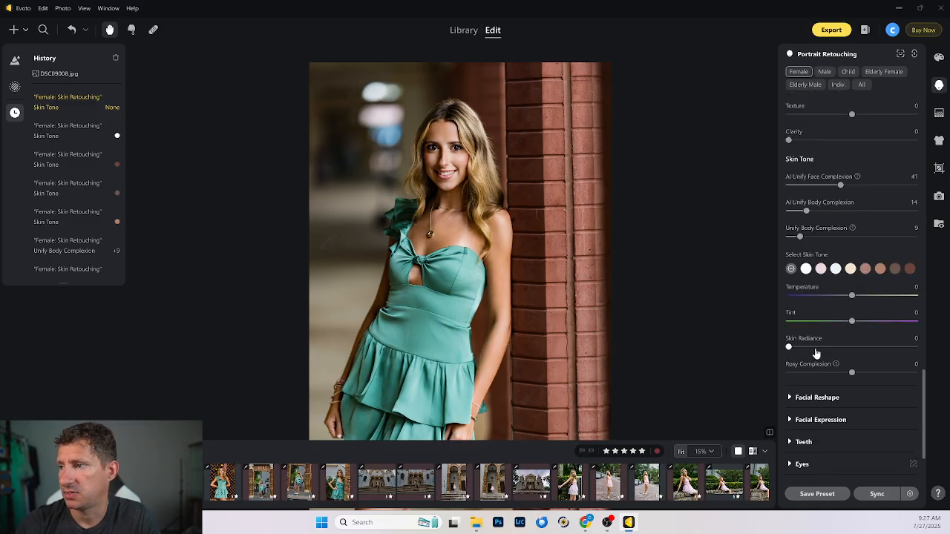
scroll(833, 369, down, 1)
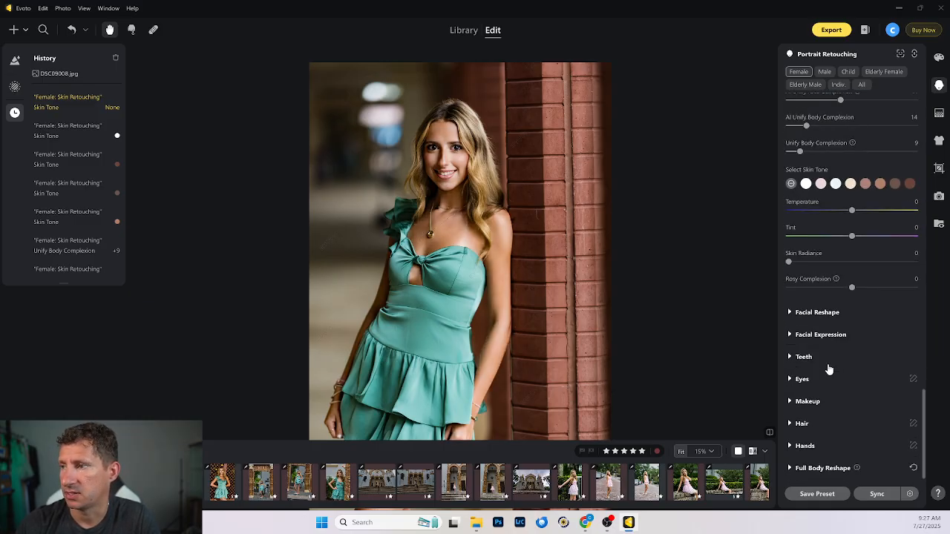
click(790, 335)
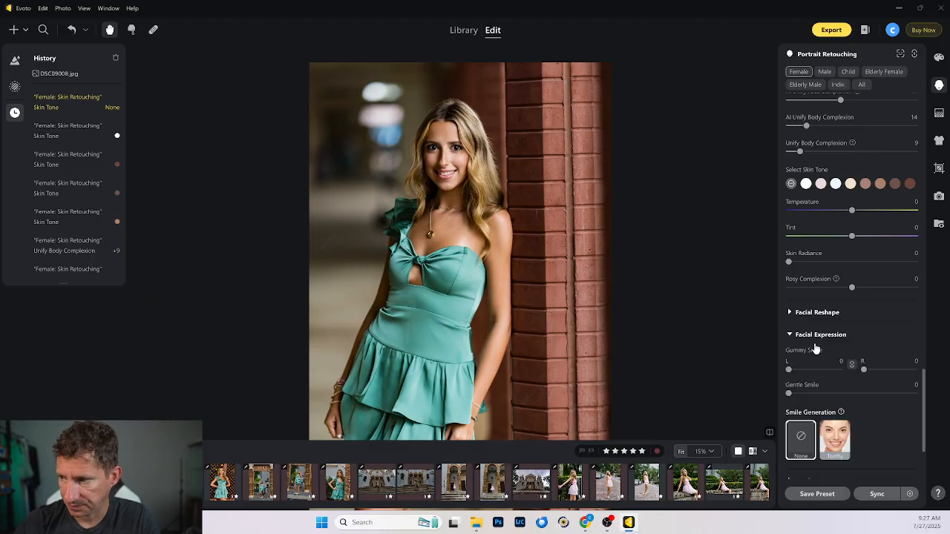
scroll(816, 349, down, 2)
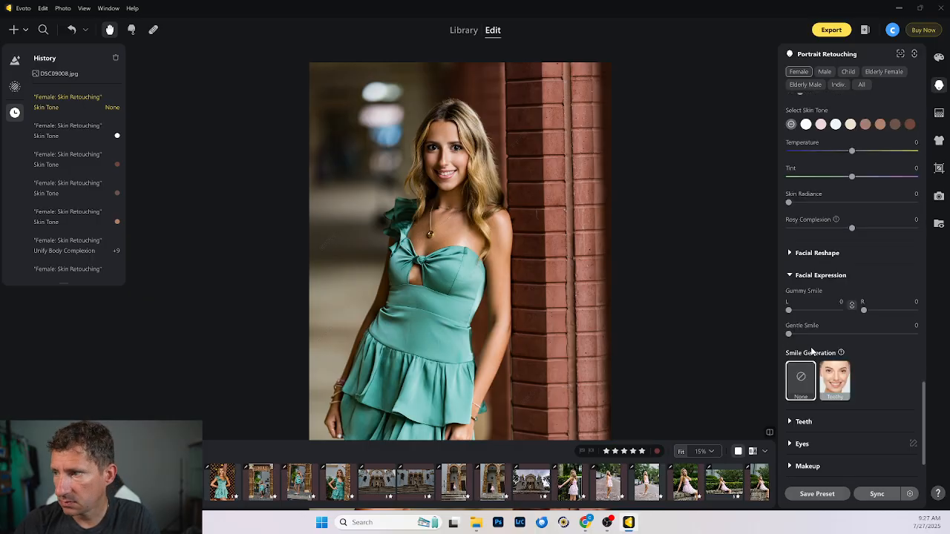
click(841, 380)
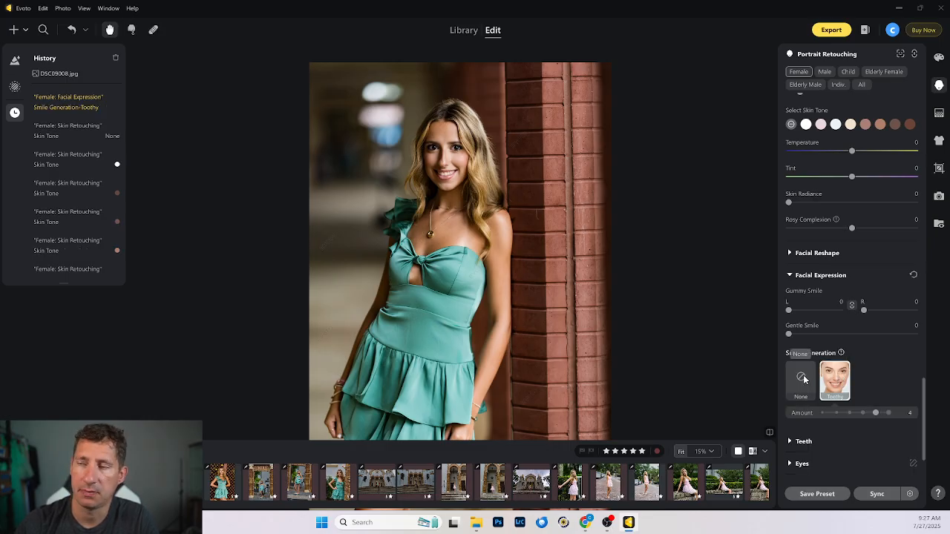
click(804, 379)
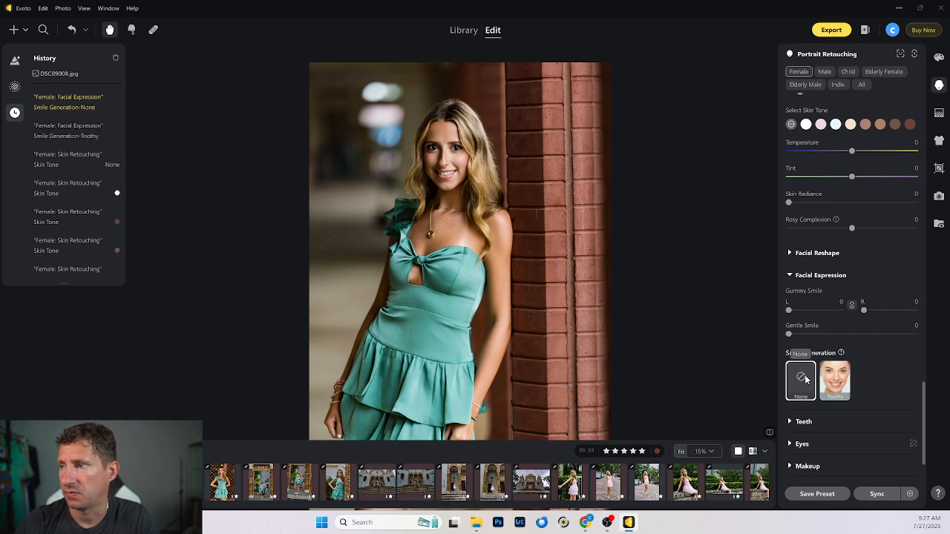
drag(791, 312, 767, 311)
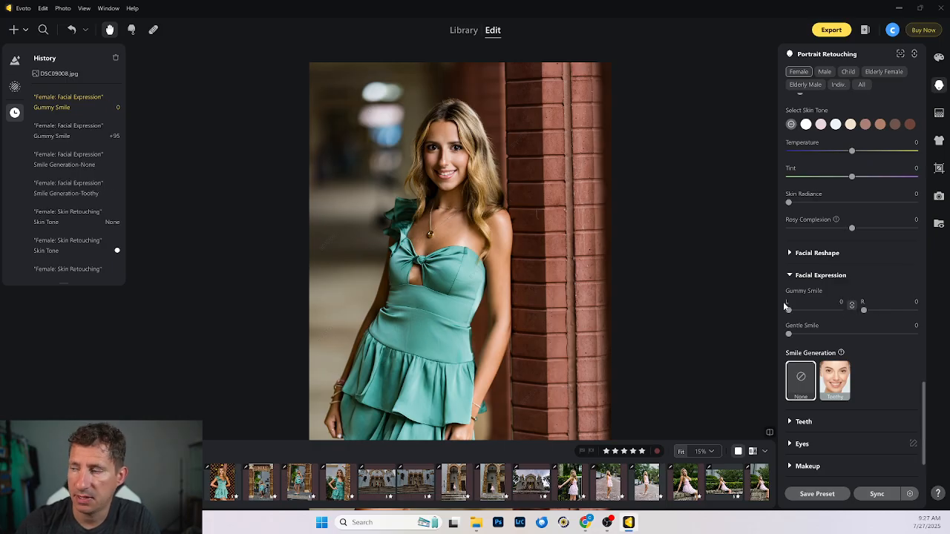
click(790, 276)
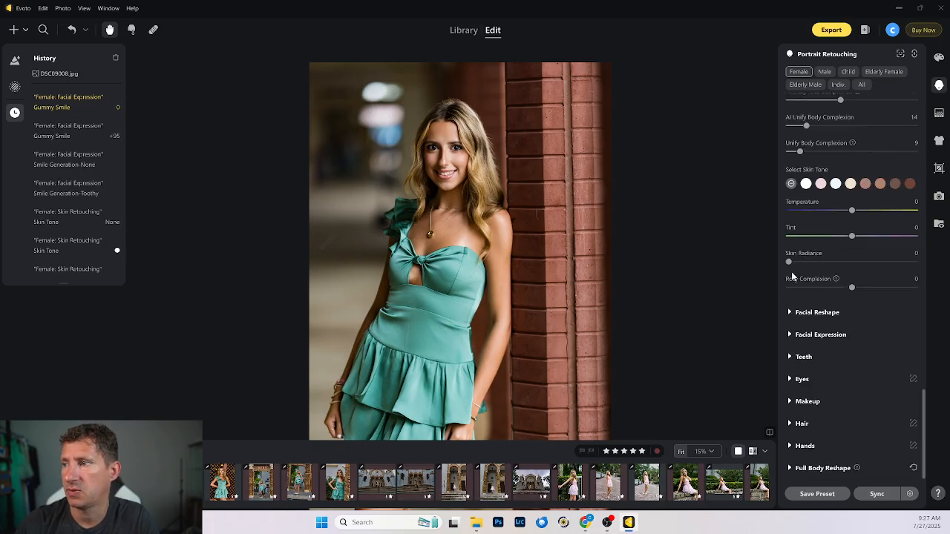
Retouch the subject's teeth with Teeth Flaws Removal at 13 and Teeth Whitening at 2
click(790, 357)
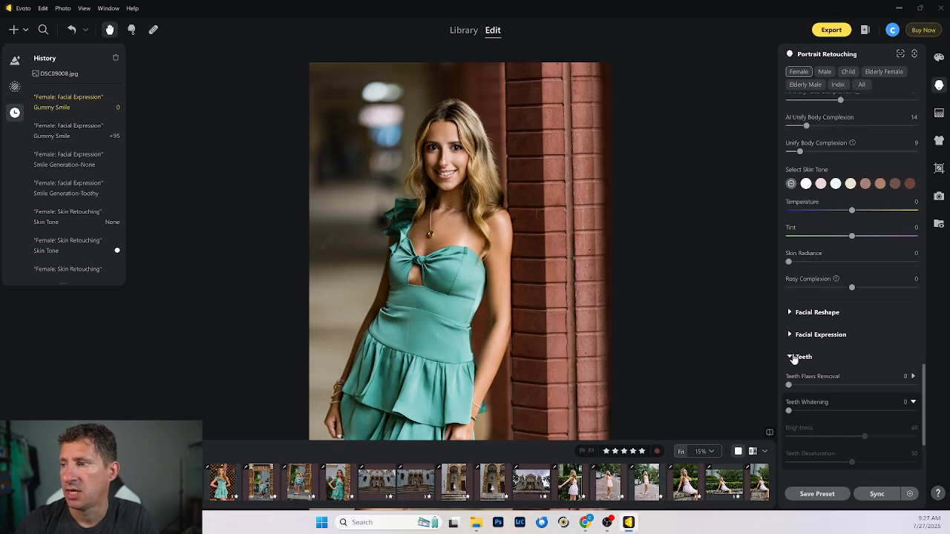
click(451, 173)
scroll(451, 173, up, 2)
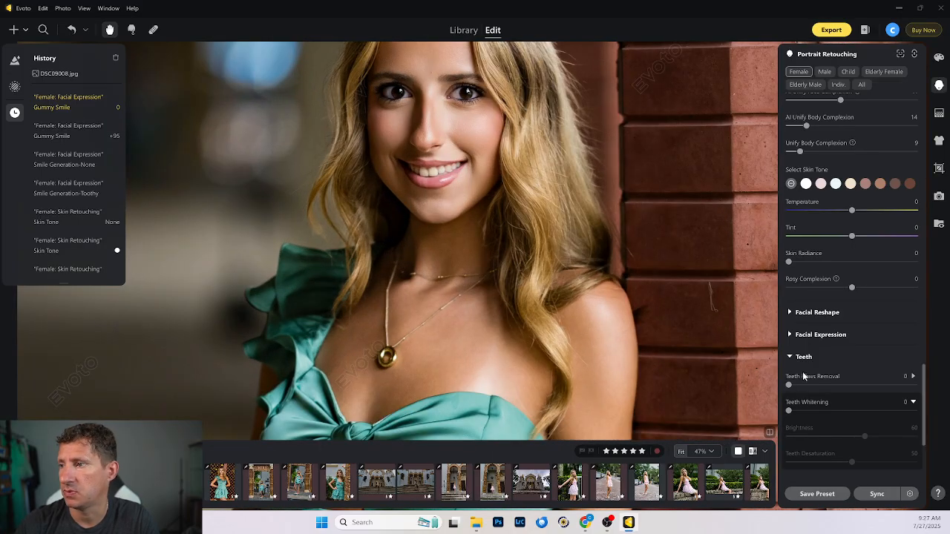
scroll(809, 380, down, 2)
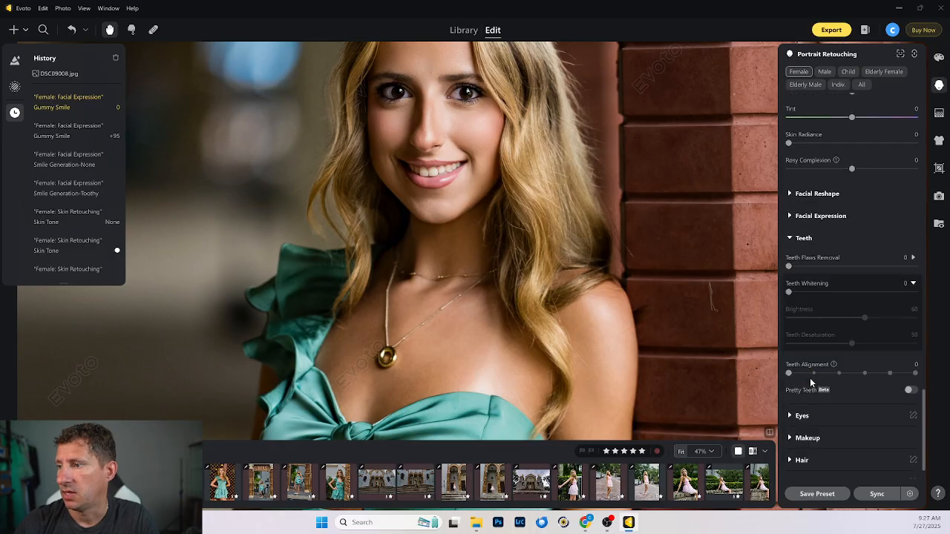
scroll(809, 378, up, 1)
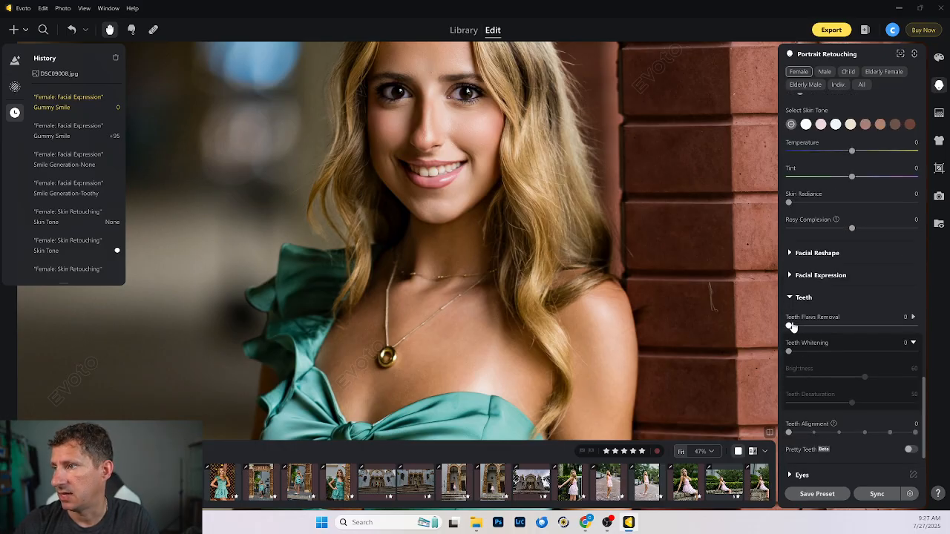
drag(791, 327, 885, 328)
drag(884, 327, 824, 326)
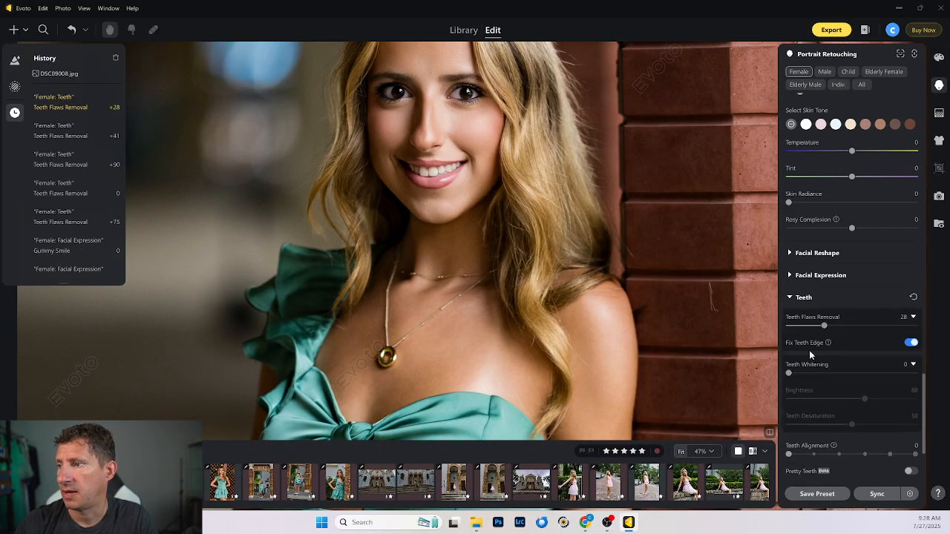
mouse_move(788, 374)
mouse_down()
mouse_move(856, 374)
mouse_move(787, 378)
mouse_up()
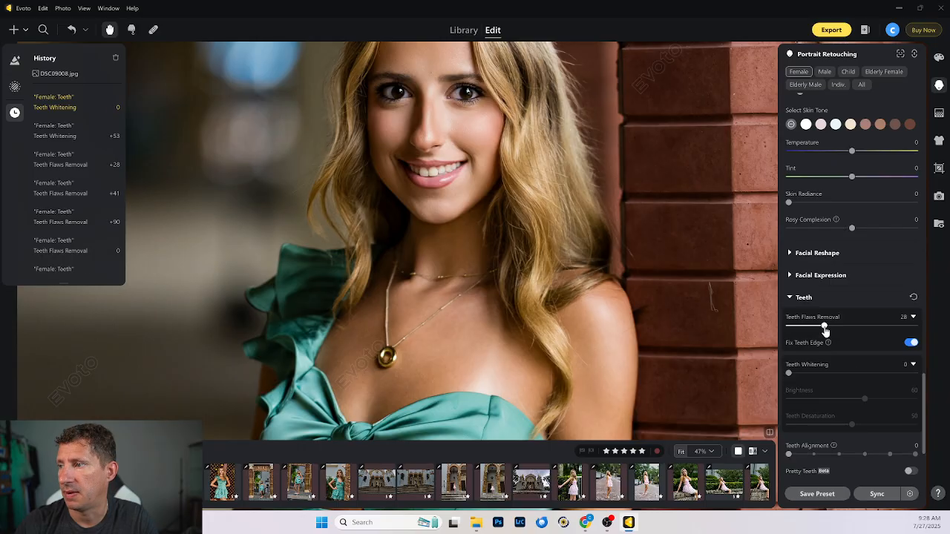
drag(816, 330, 805, 328)
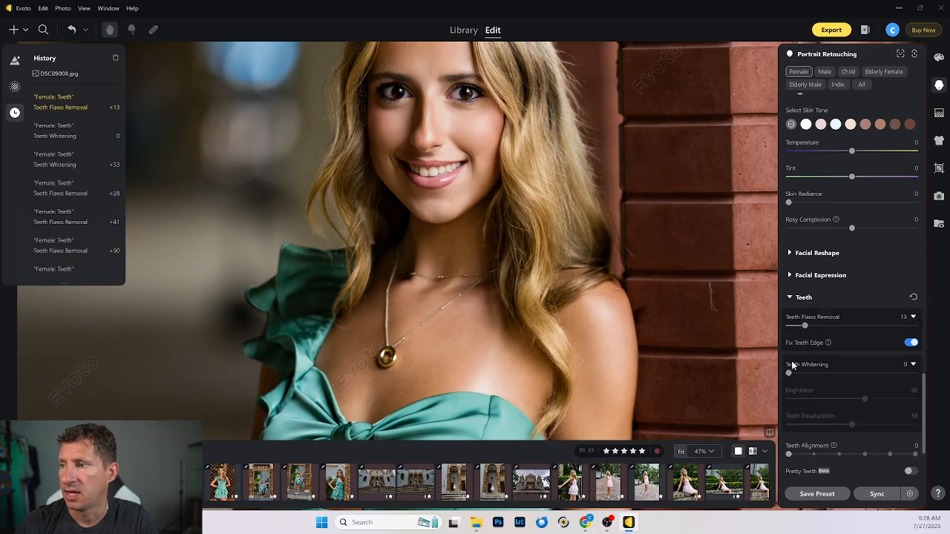
drag(792, 376, 791, 377)
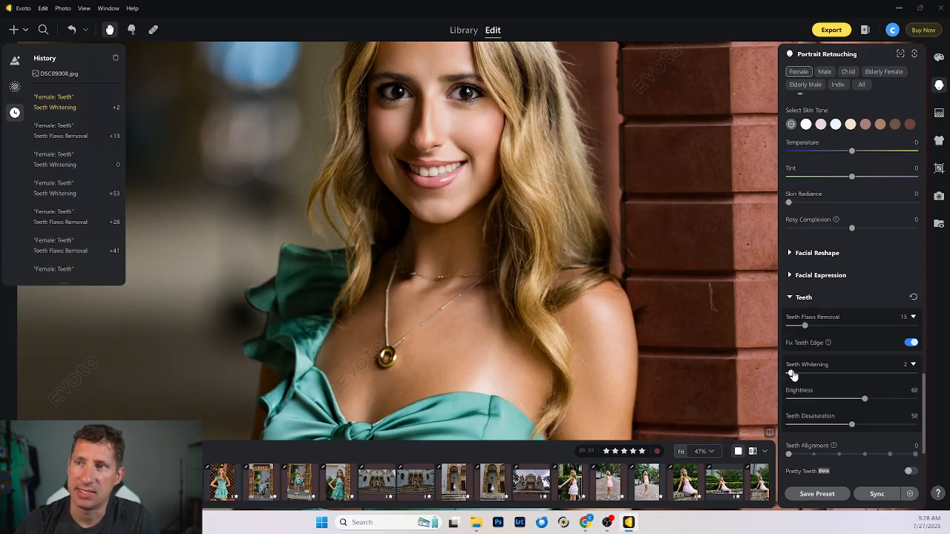
Brighten both of the subject's eyes by setting the eye Brightness to 18
scroll(828, 377, down, 1)
scroll(821, 381, down, 1)
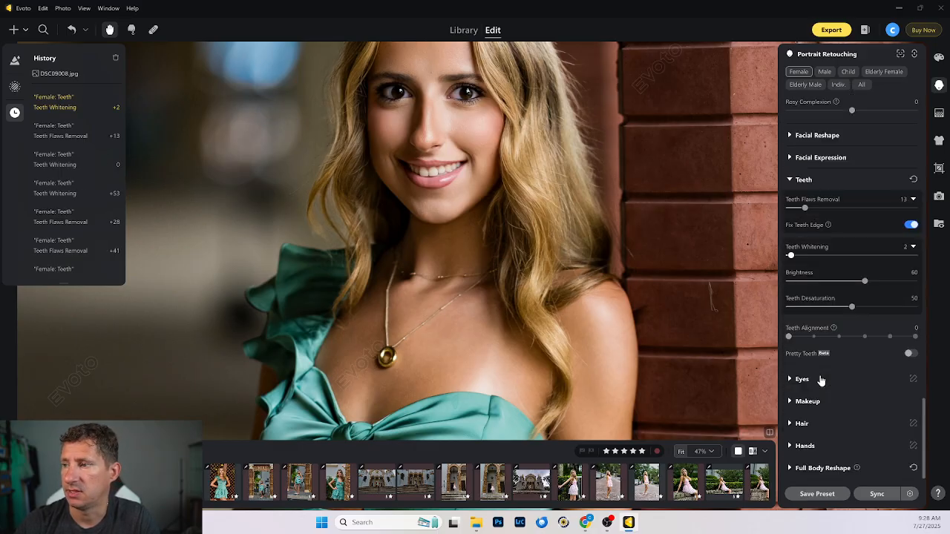
click(791, 380)
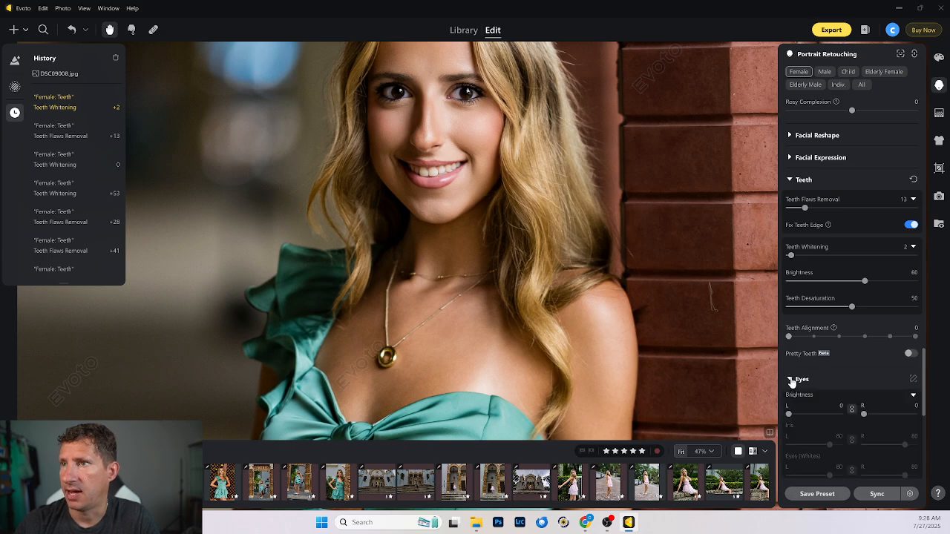
scroll(456, 115, up, 2)
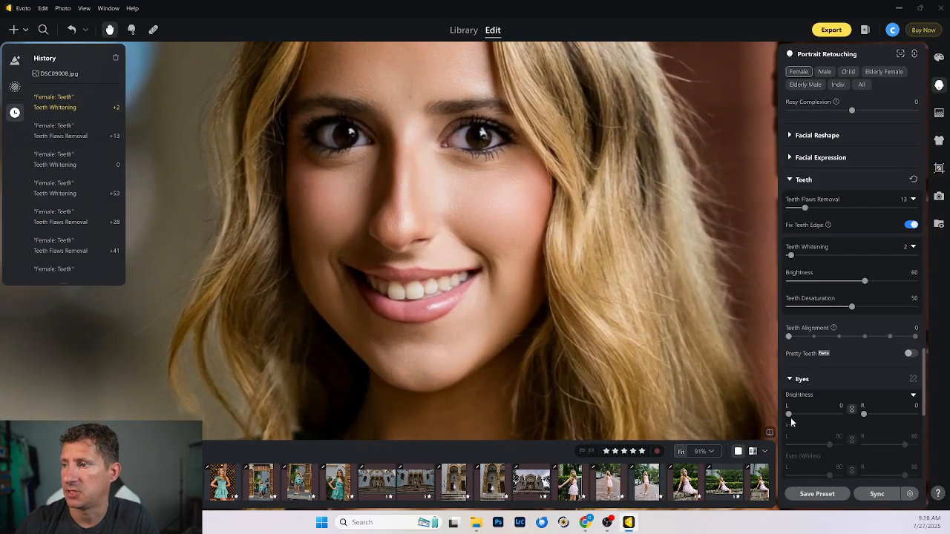
mouse_move(792, 417)
mouse_down()
mouse_move(893, 421)
mouse_move(728, 416)
mouse_move(944, 420)
mouse_move(799, 417)
mouse_up()
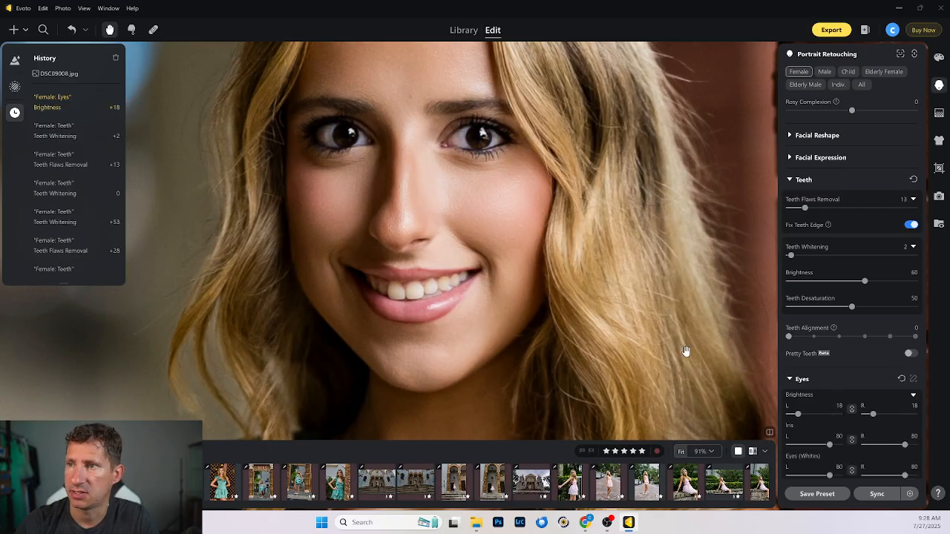
Set the Iris Flare of both of the subject's eyes to 14
scroll(483, 227, down, 2)
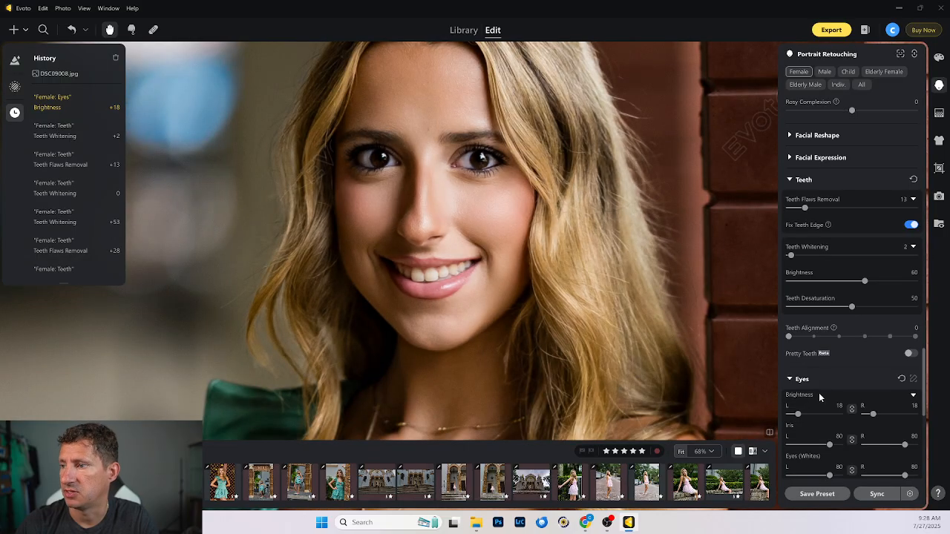
scroll(817, 392, down, 3)
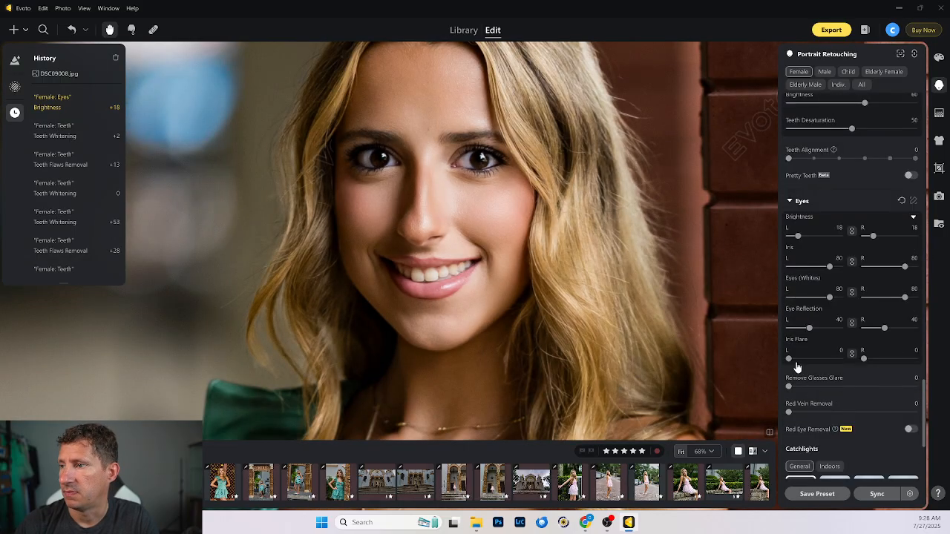
drag(790, 360, 864, 352)
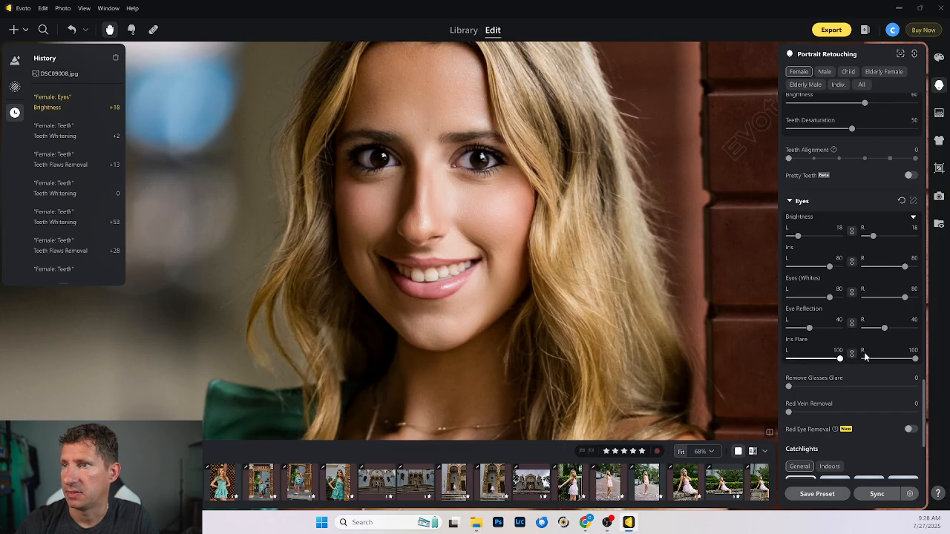
scroll(472, 174, up, 8)
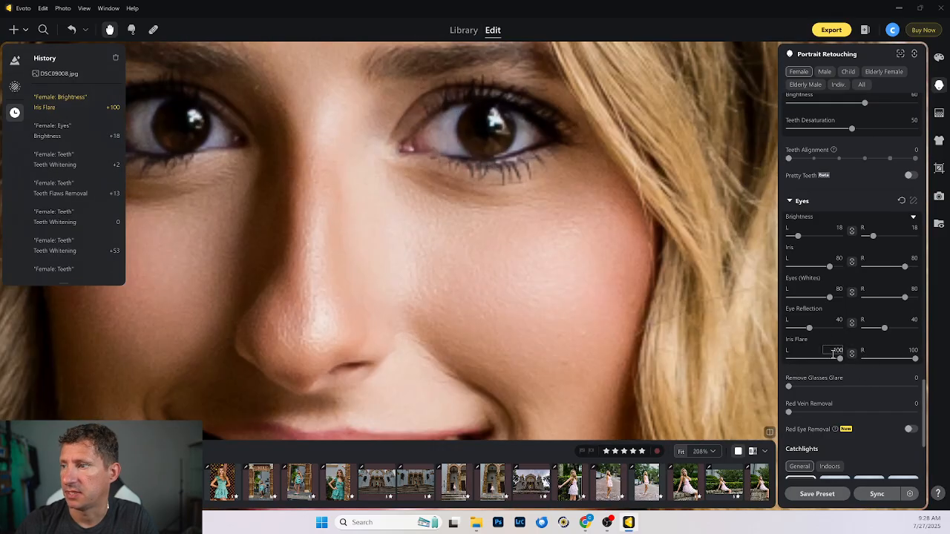
drag(840, 360, 796, 360)
Try the General catchlights 01, 02, 03 and 06 on the eyes and return the catchlights to None
scroll(807, 369, down, 5)
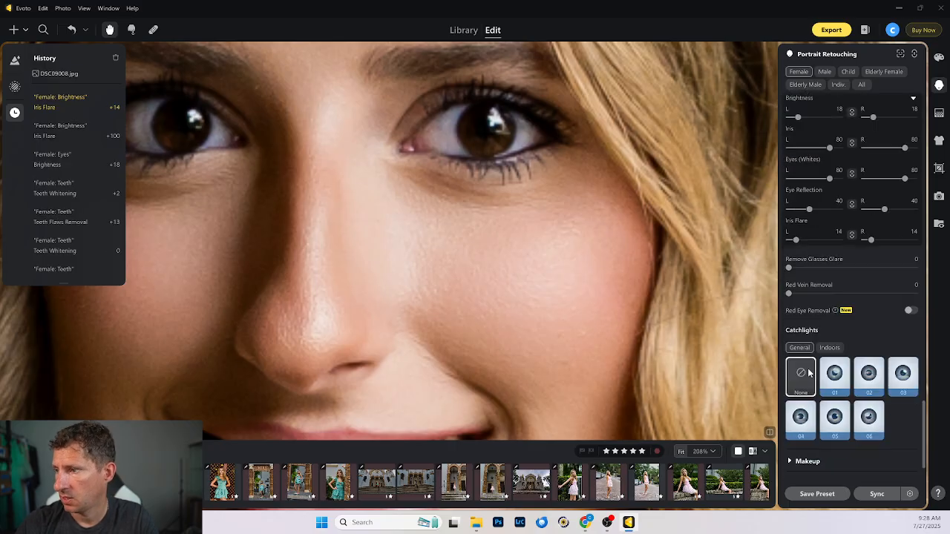
click(835, 319)
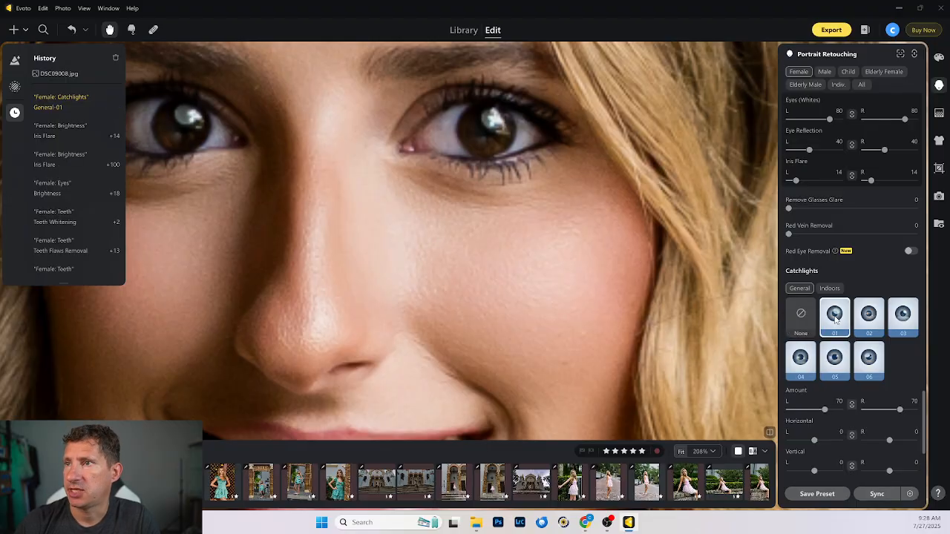
click(868, 318)
click(912, 319)
click(869, 360)
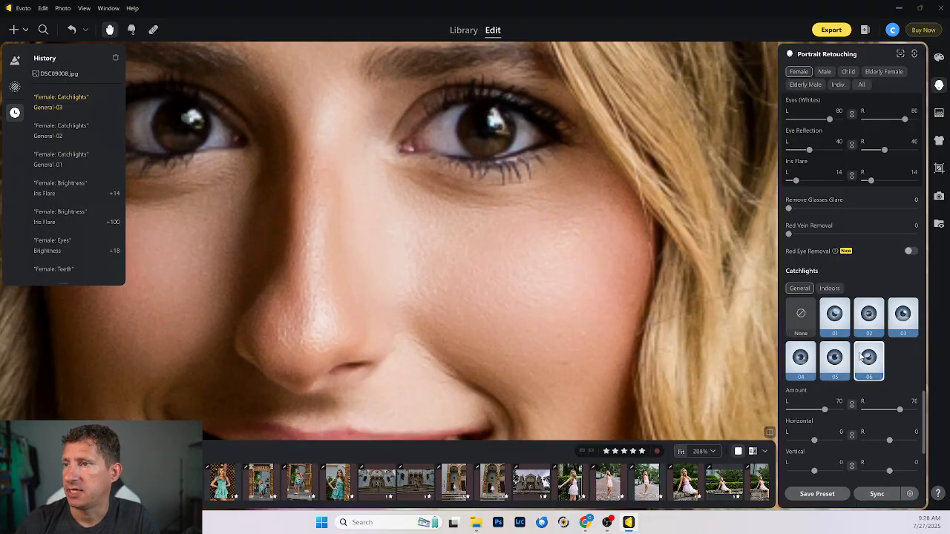
click(801, 316)
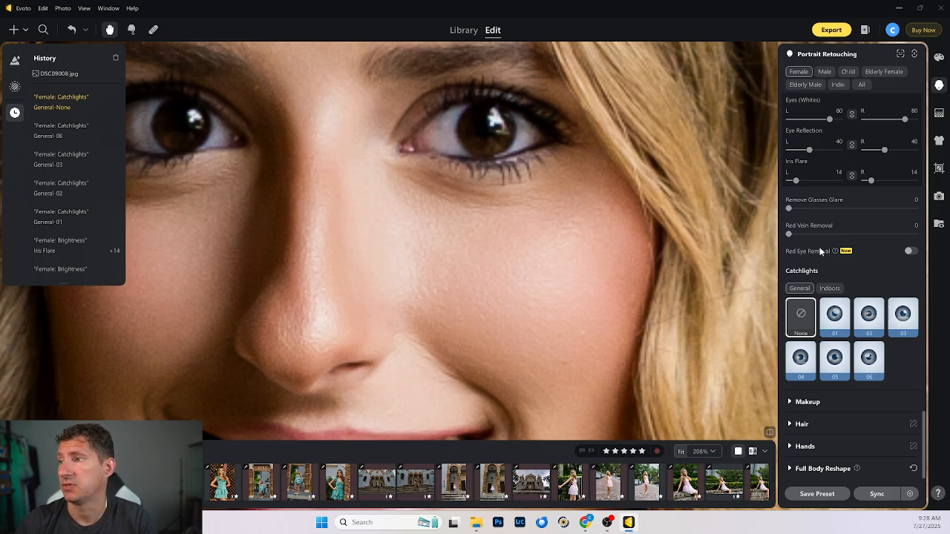
Collapse the Eyes and Teeth settings and expand the Makeup settings for the female subject
scroll(831, 219, up, 4)
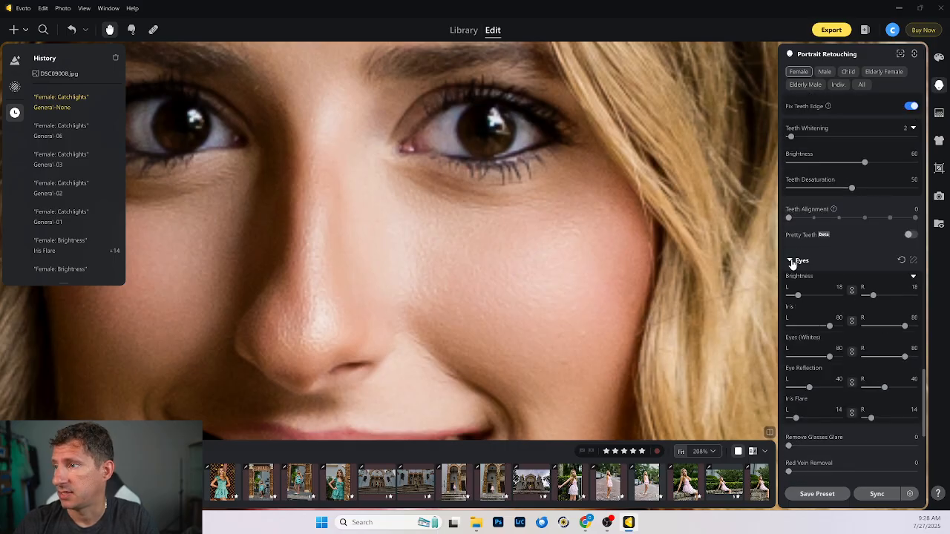
click(795, 260)
click(793, 185)
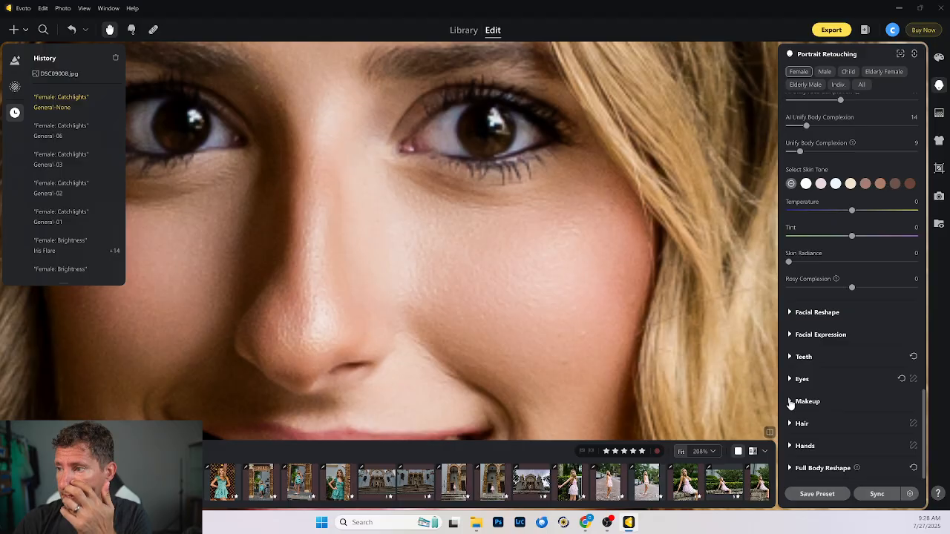
click(791, 402)
scroll(497, 259, down, 5)
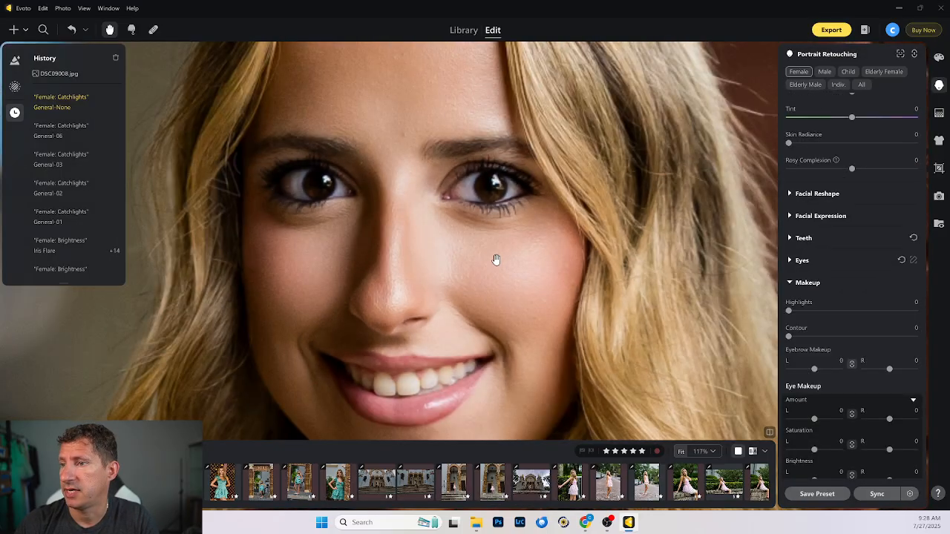
drag(516, 280, 512, 227)
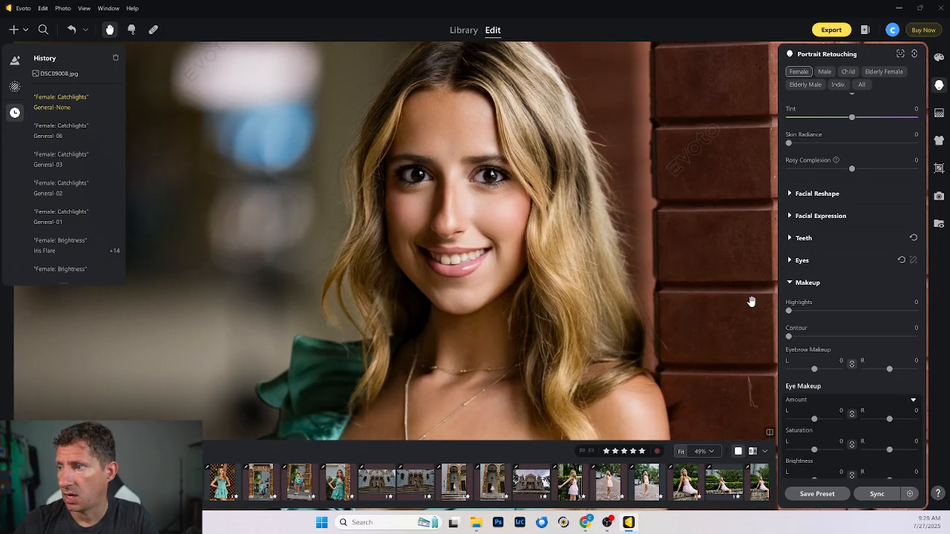
Try the makeup Highlights, Contour and Eyebrow Makeup adjustments on the face, returning each to 0
drag(789, 310, 750, 302)
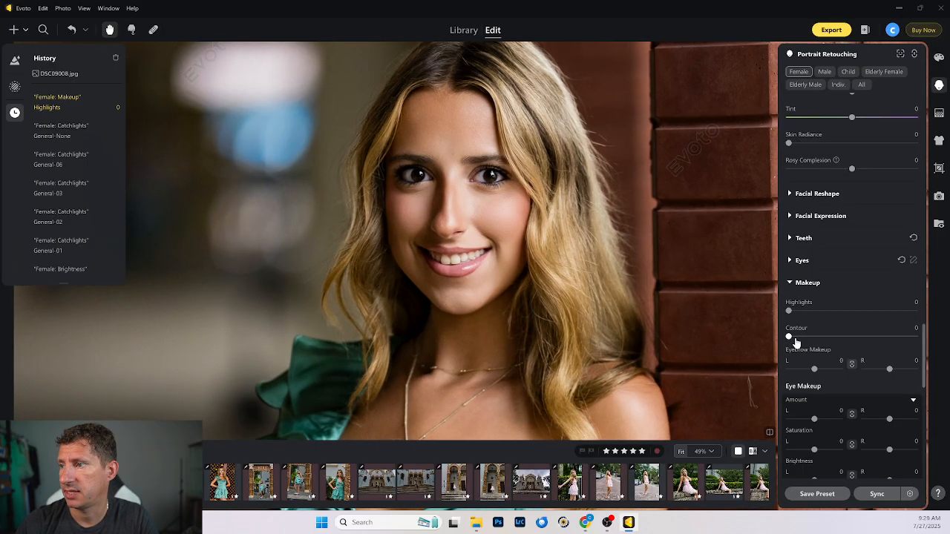
mouse_move(790, 335)
mouse_down()
mouse_move(896, 333)
mouse_move(769, 328)
mouse_move(918, 332)
mouse_move(742, 321)
mouse_move(880, 321)
mouse_move(785, 335)
mouse_up()
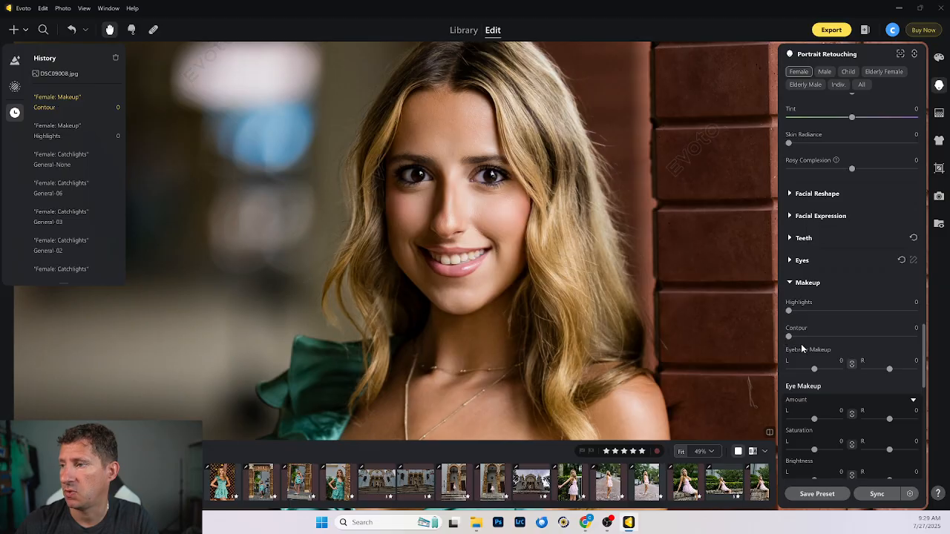
drag(815, 369, 647, 360)
drag(768, 365, 817, 373)
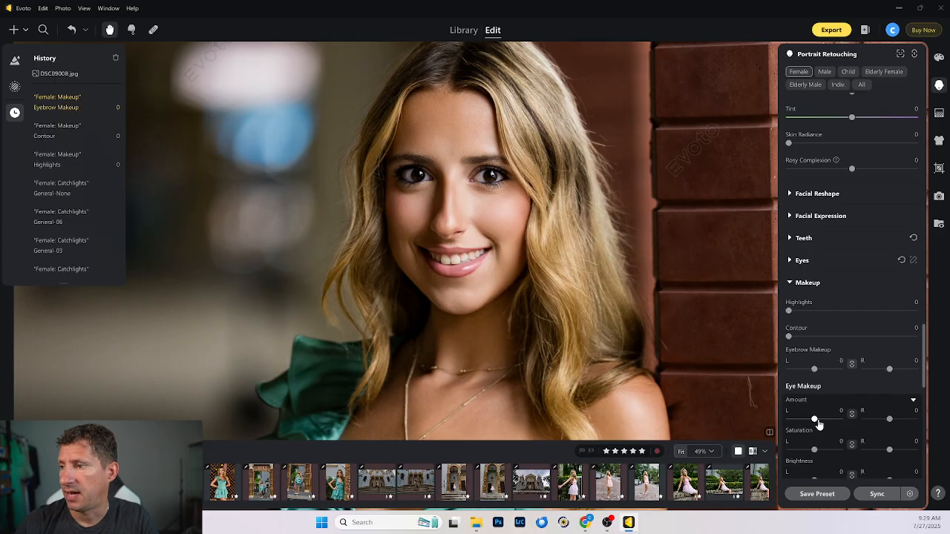
Set the Eye Makeup of both eyes to an Amount of 8 and a Saturation of 2
mouse_move(814, 419)
mouse_down()
mouse_move(835, 420)
mouse_move(755, 418)
mouse_move(842, 419)
mouse_move(817, 420)
mouse_up()
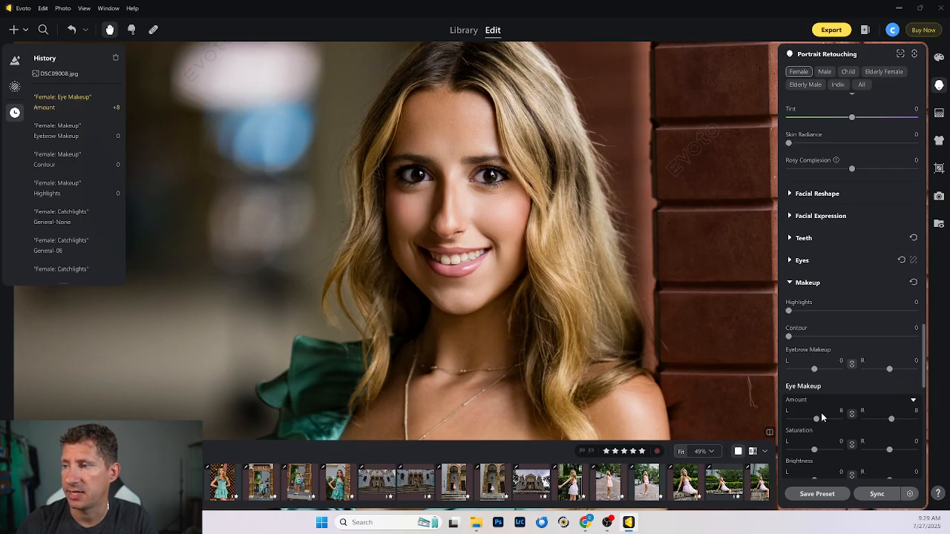
scroll(844, 401, down, 2)
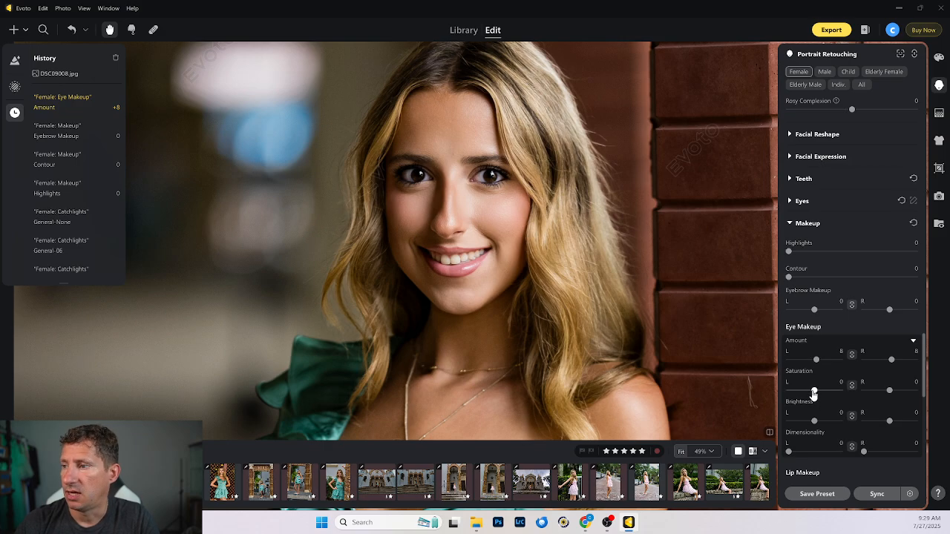
drag(814, 391, 931, 399)
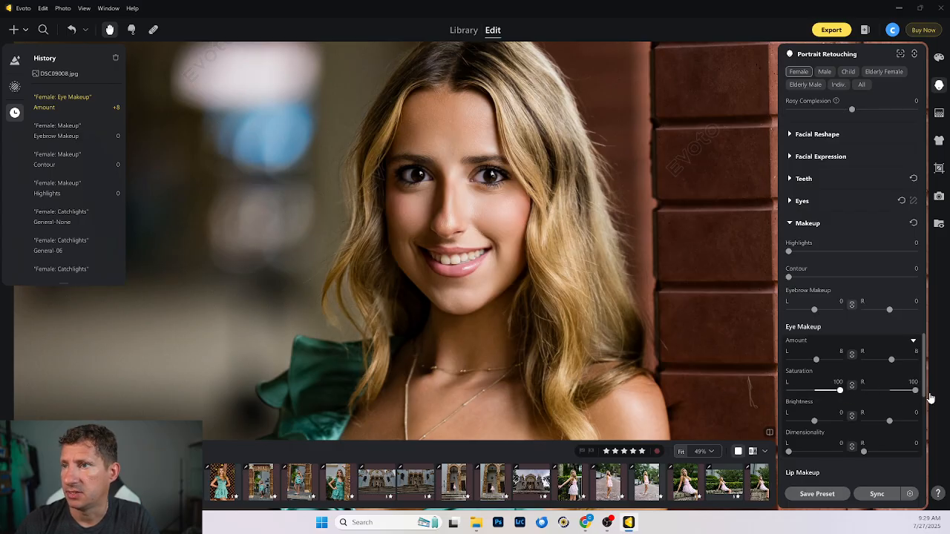
drag(851, 398, 818, 397)
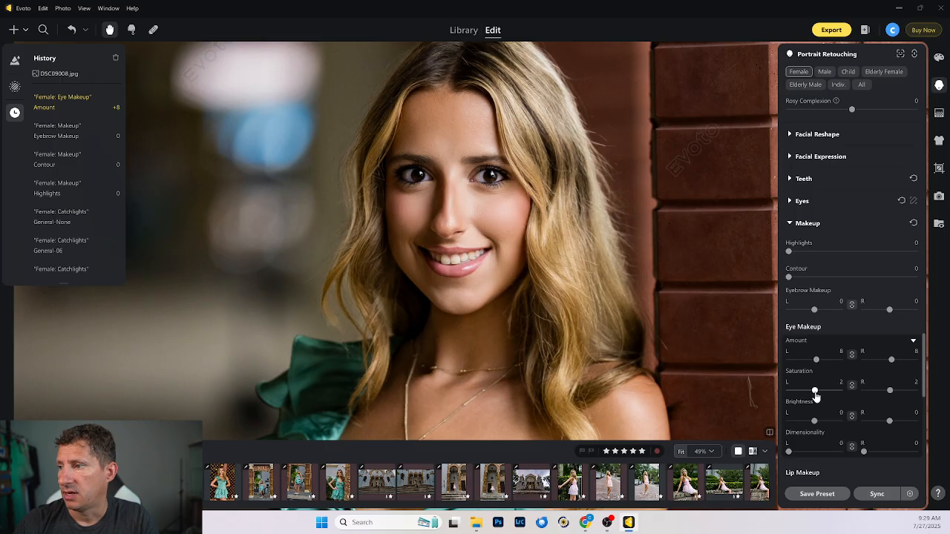
drag(816, 395, 819, 400)
Set the subject's Lip Makeup to an Amount of 4 and a Saturation of 3
scroll(819, 400, down, 4)
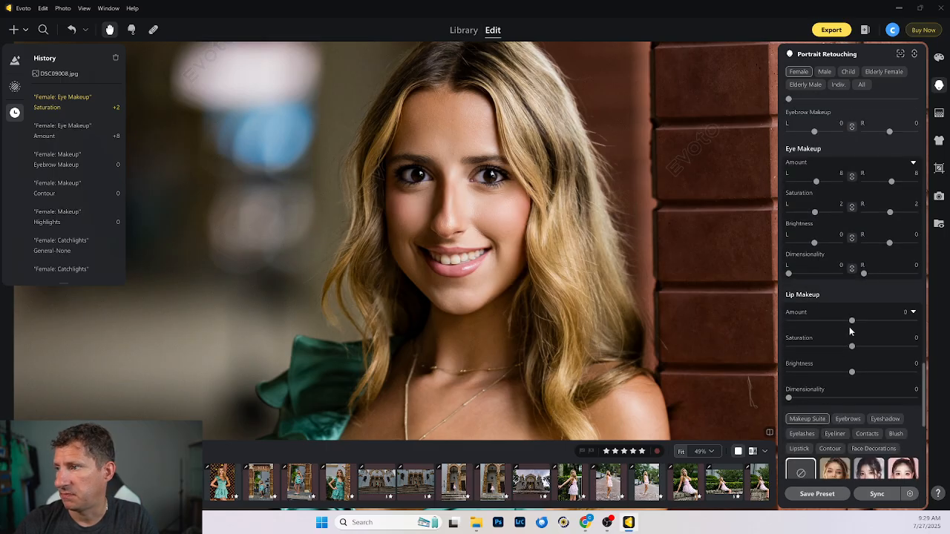
drag(852, 322, 891, 320)
mouse_move(854, 351)
mouse_down()
mouse_move(905, 346)
mouse_move(747, 343)
mouse_move(901, 344)
mouse_move(859, 347)
mouse_up()
drag(891, 320, 855, 321)
Try the eyebrow makeup styles 05 and 09 and return the eyebrows to None
scroll(848, 360, down, 4)
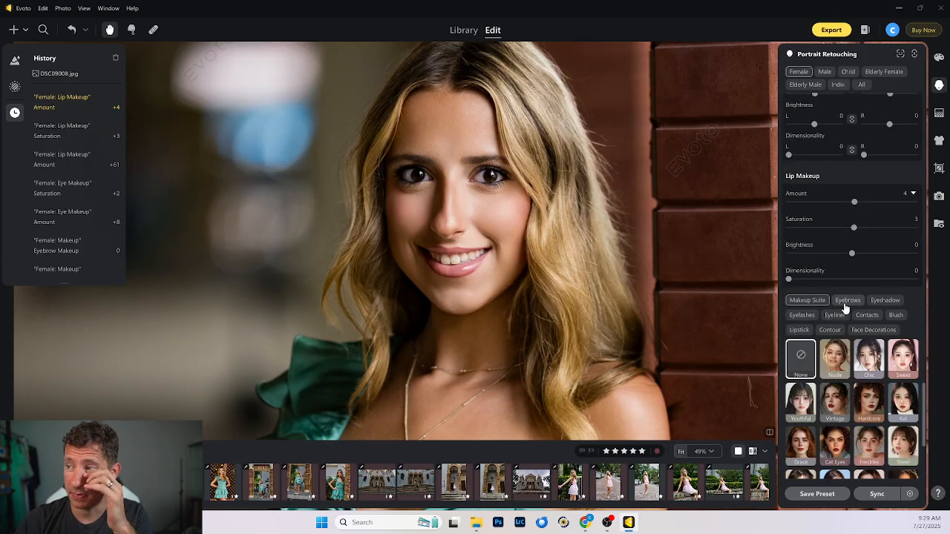
click(846, 300)
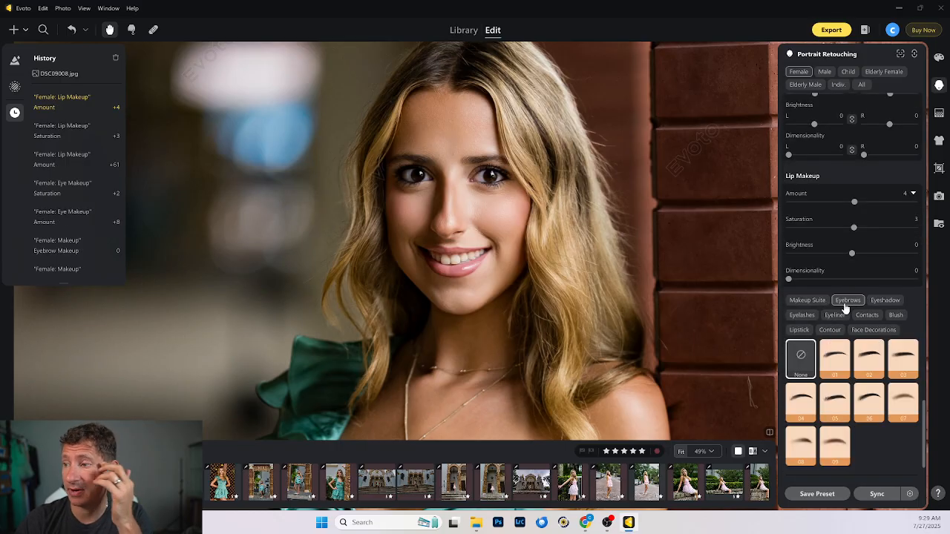
click(832, 400)
click(827, 446)
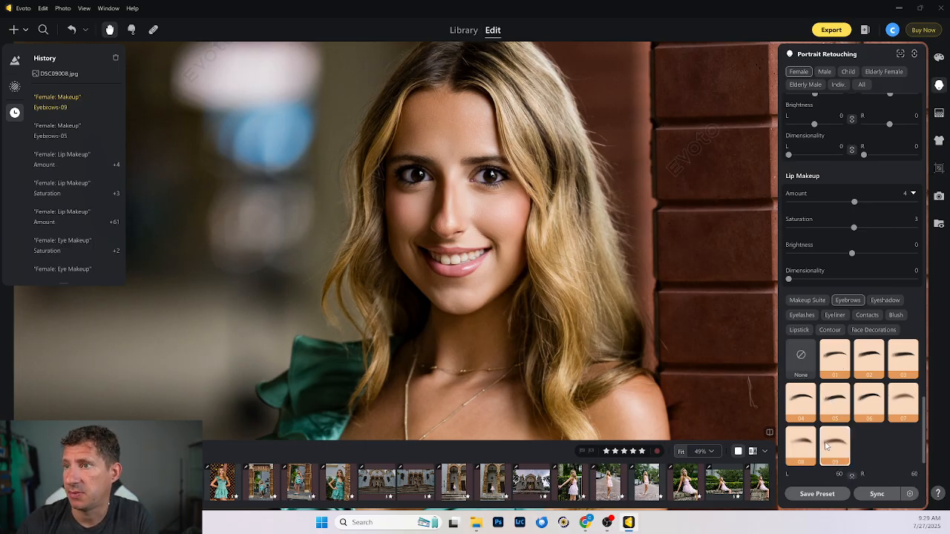
click(807, 368)
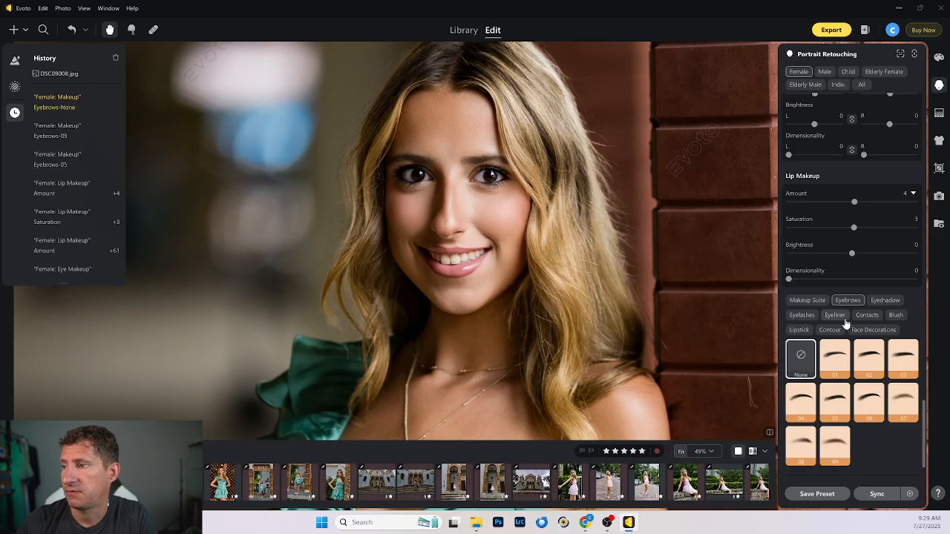
Try the eyeliner styles 01, 02, 06, 05 and 04 and return the eyeliner to None
click(835, 315)
click(842, 381)
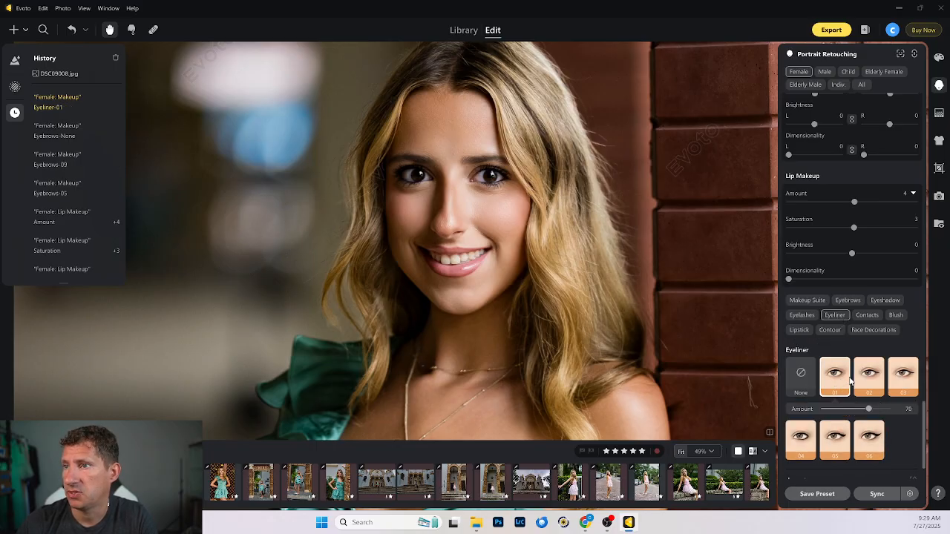
click(881, 377)
click(870, 436)
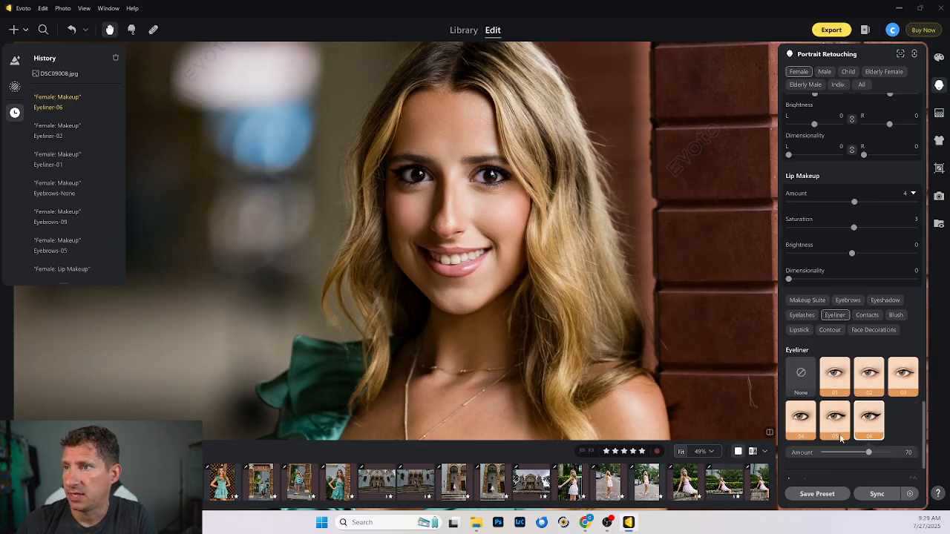
click(837, 440)
click(796, 420)
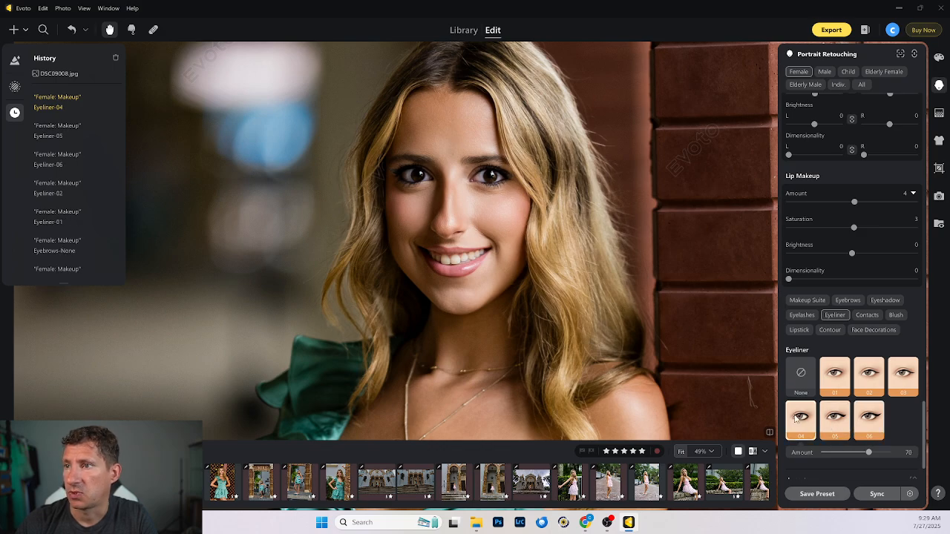
click(805, 373)
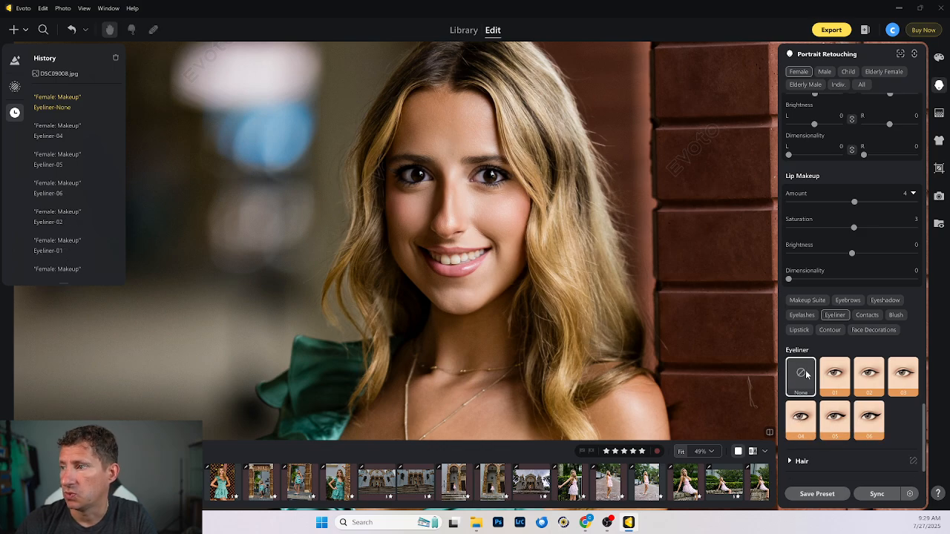
Try the contact lens styles 06 and 09 on the eyes and return the contacts to None
click(858, 319)
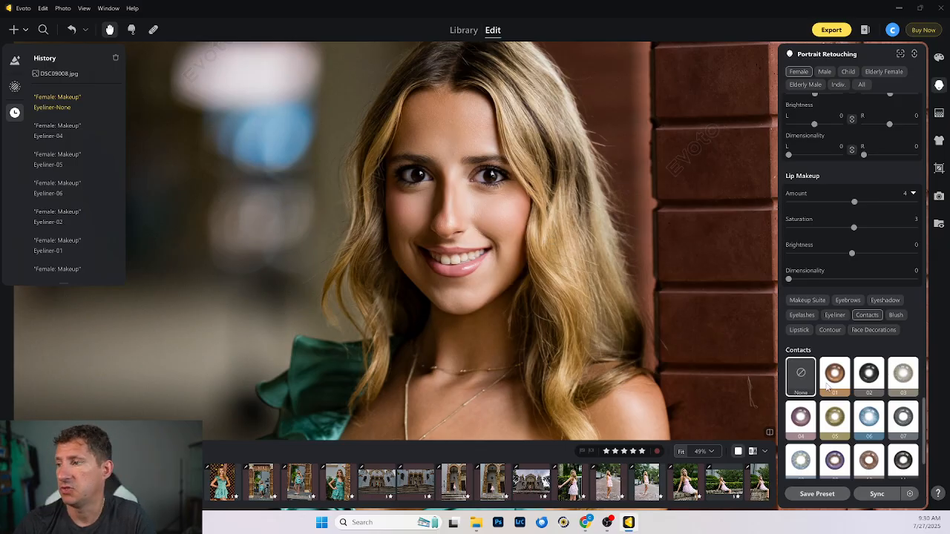
click(873, 421)
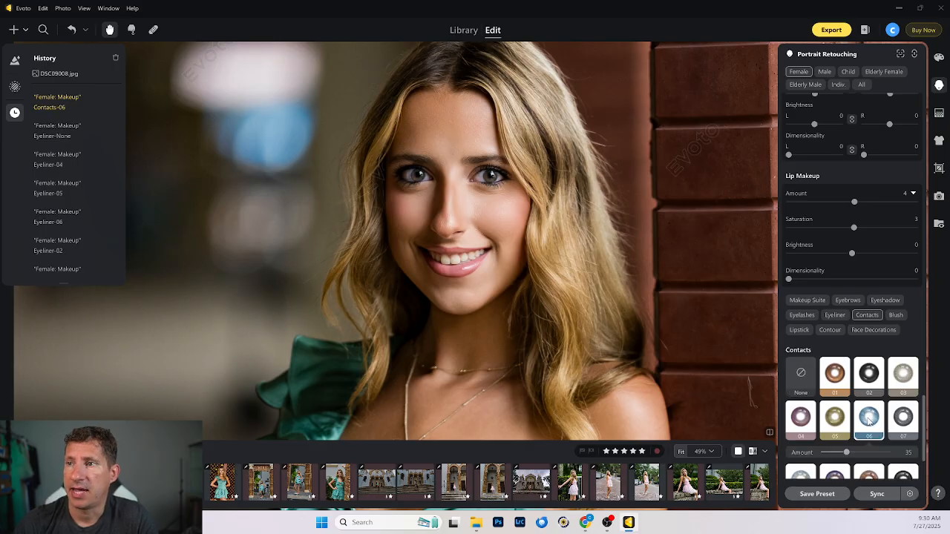
scroll(829, 426, down, 3)
click(830, 383)
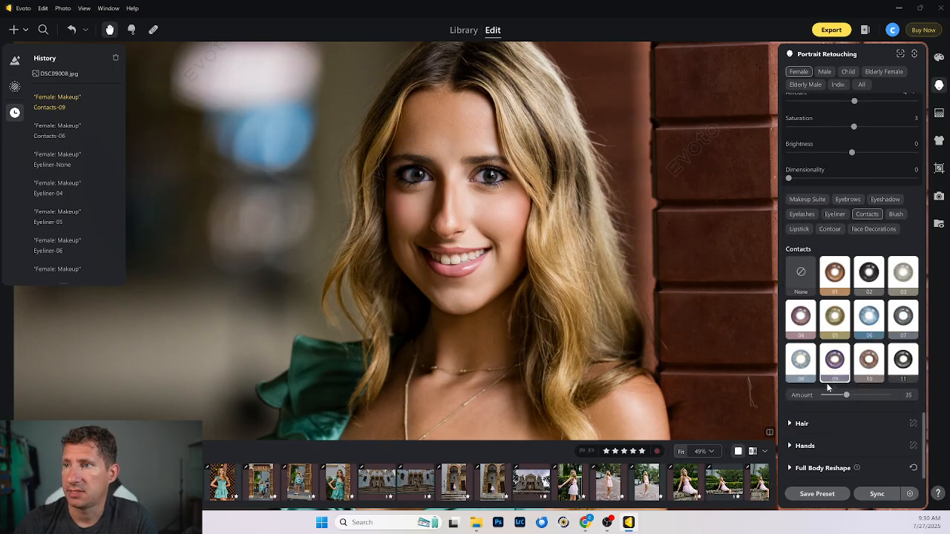
click(813, 282)
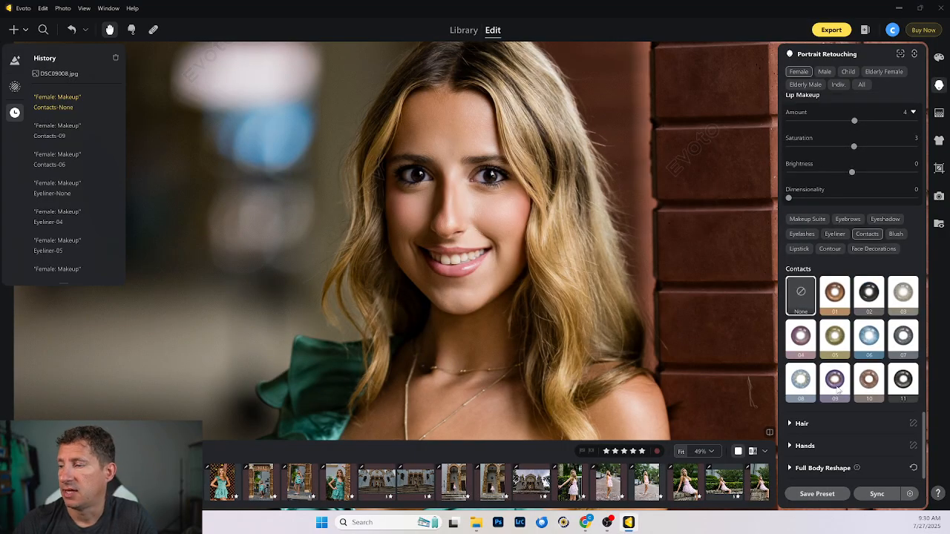
Collapse the Makeup settings to get back to the list of portrait retouching sections
scroll(795, 195, up, 6)
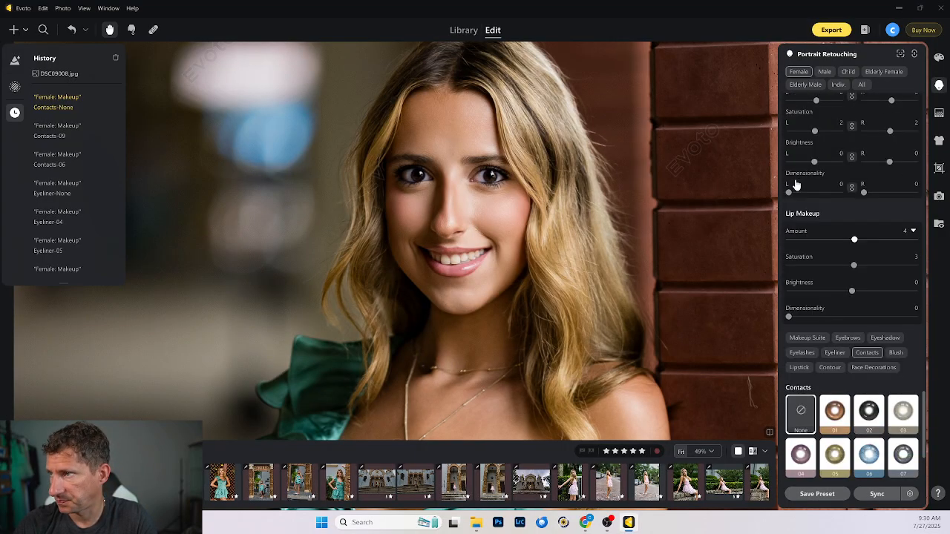
scroll(795, 178, up, 2)
scroll(832, 205, up, 6)
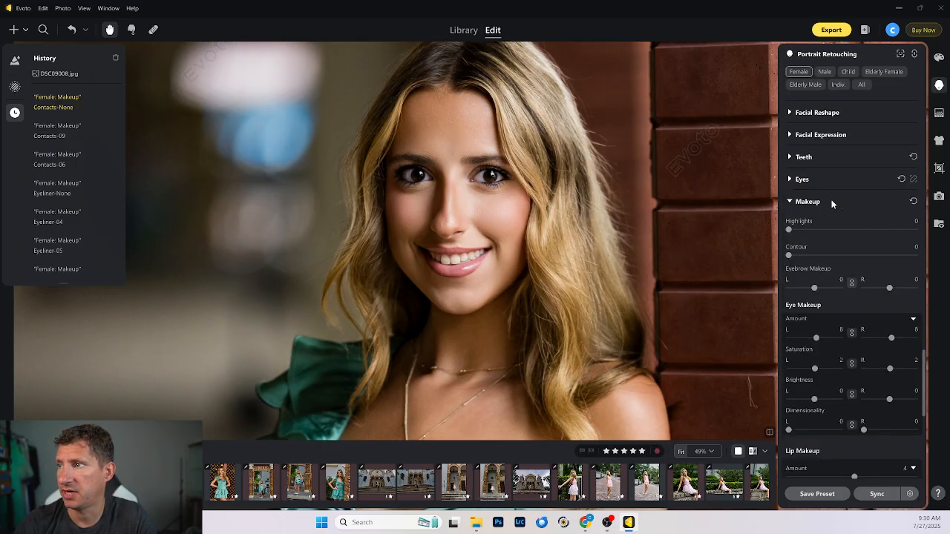
click(791, 261)
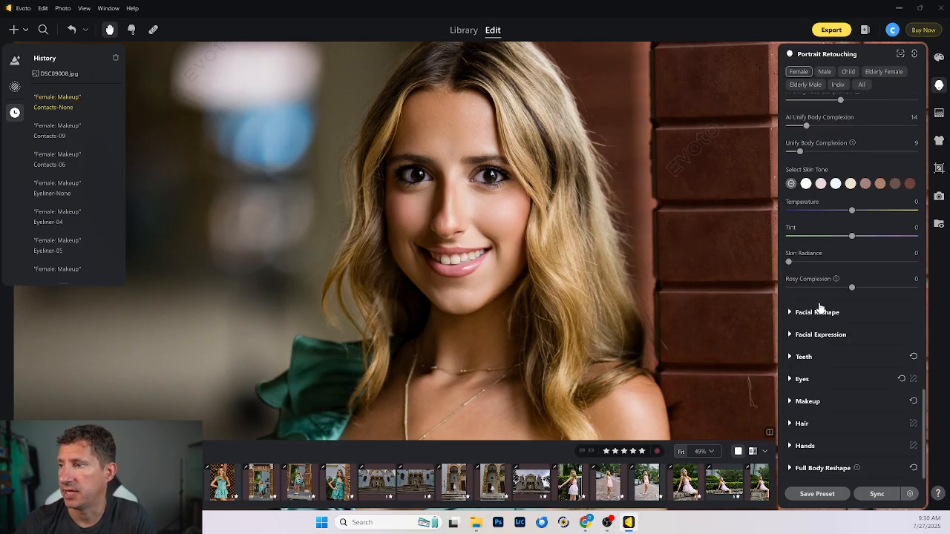
Try Stray Hairs Removal at 73 and 100 in the Hair settings, and set it to 69
click(801, 425)
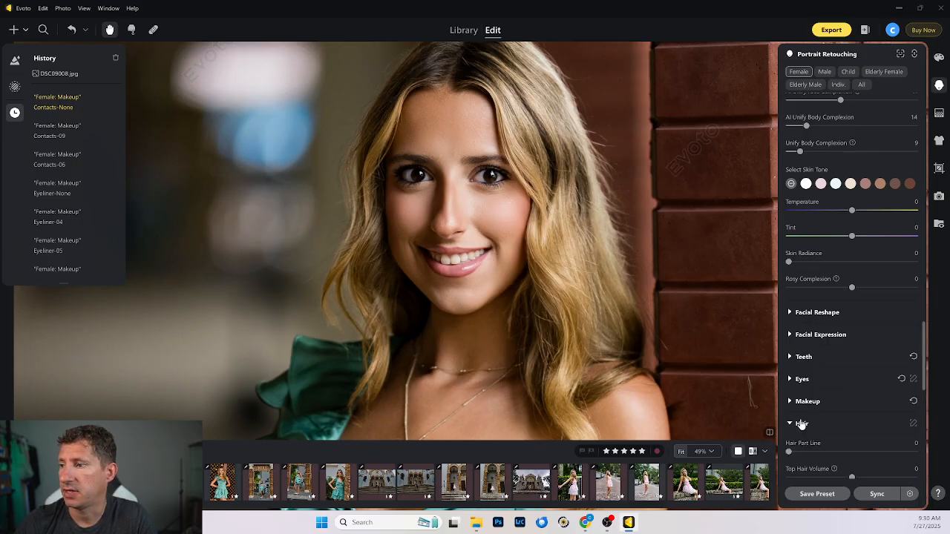
scroll(816, 412, down, 6)
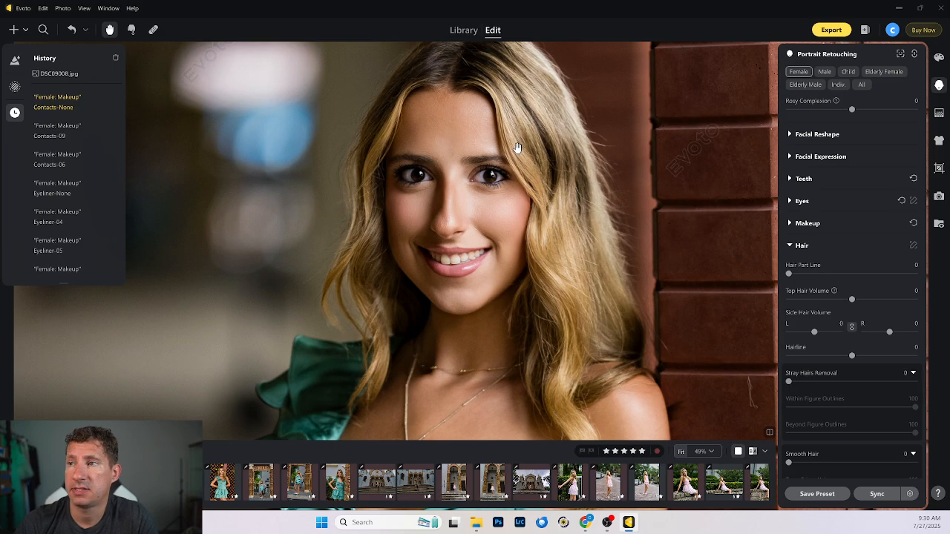
drag(568, 116, 544, 169)
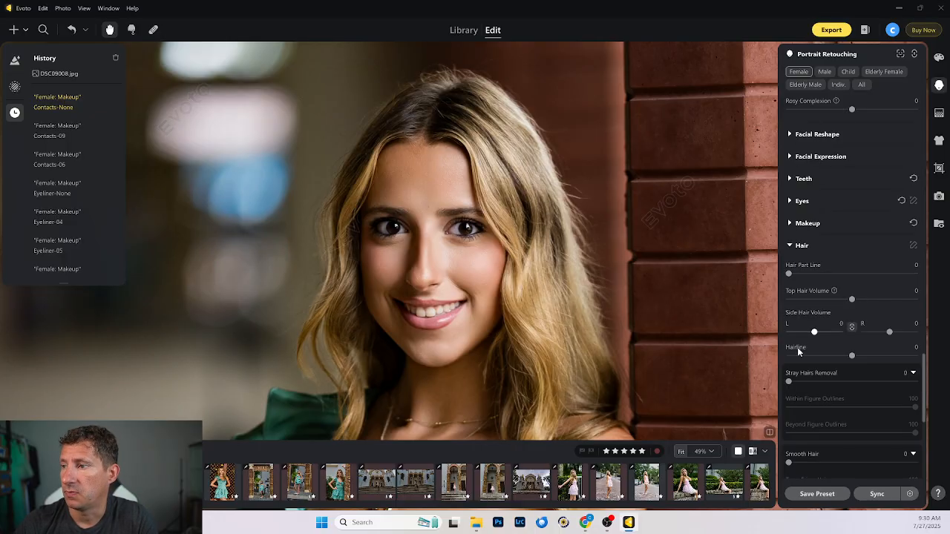
drag(789, 381, 882, 383)
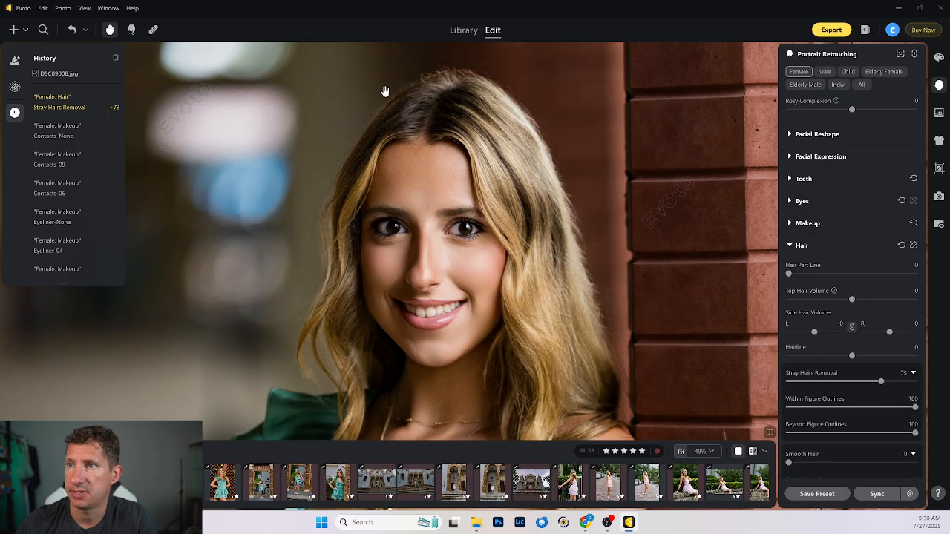
drag(882, 381, 917, 384)
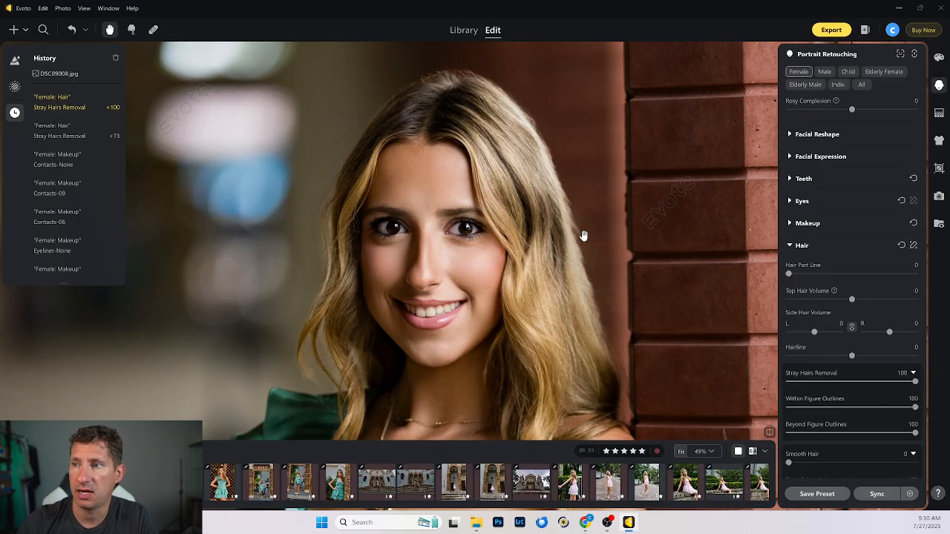
drag(915, 382, 875, 384)
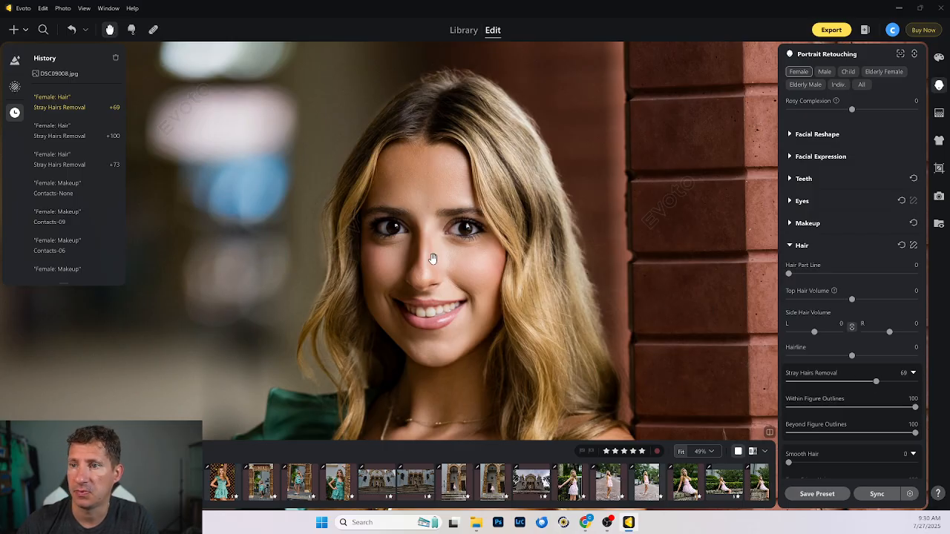
Test the side hair volume and leave it at 0, and set Top Hair Volume to 1 and Hair Part Line to 2
scroll(434, 259, down, 1)
scroll(447, 258, down, 1)
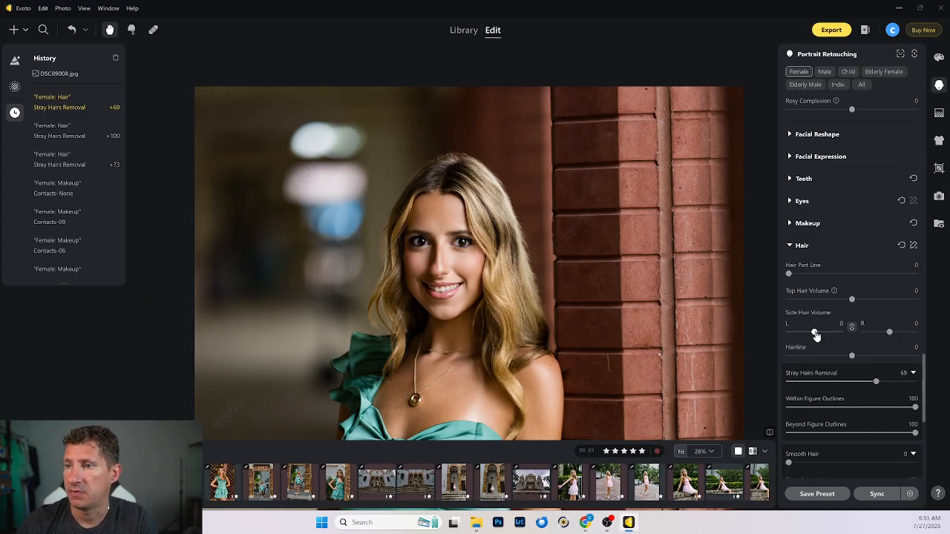
mouse_move(816, 335)
mouse_down()
mouse_move(763, 332)
mouse_move(838, 333)
mouse_move(815, 333)
mouse_up()
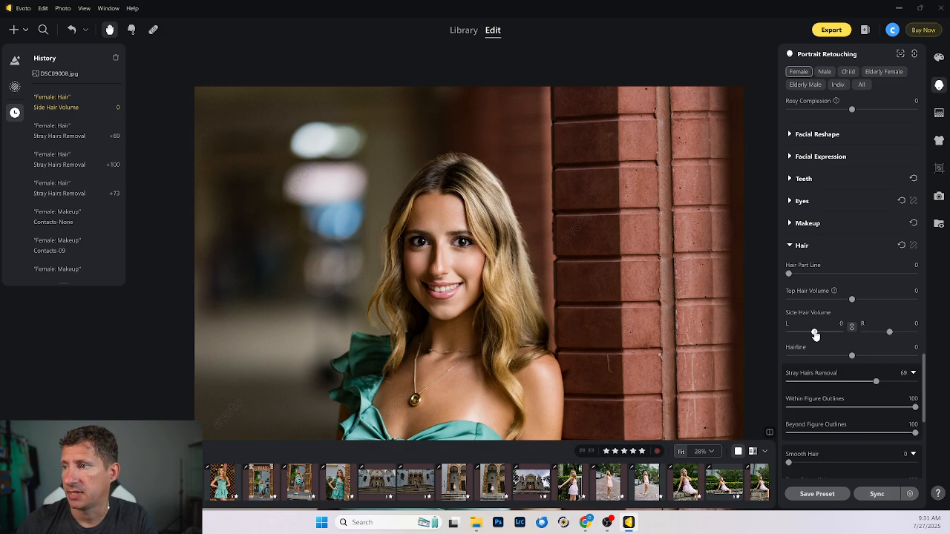
mouse_move(852, 302)
mouse_down()
mouse_move(817, 301)
mouse_move(915, 300)
mouse_move(852, 300)
mouse_up()
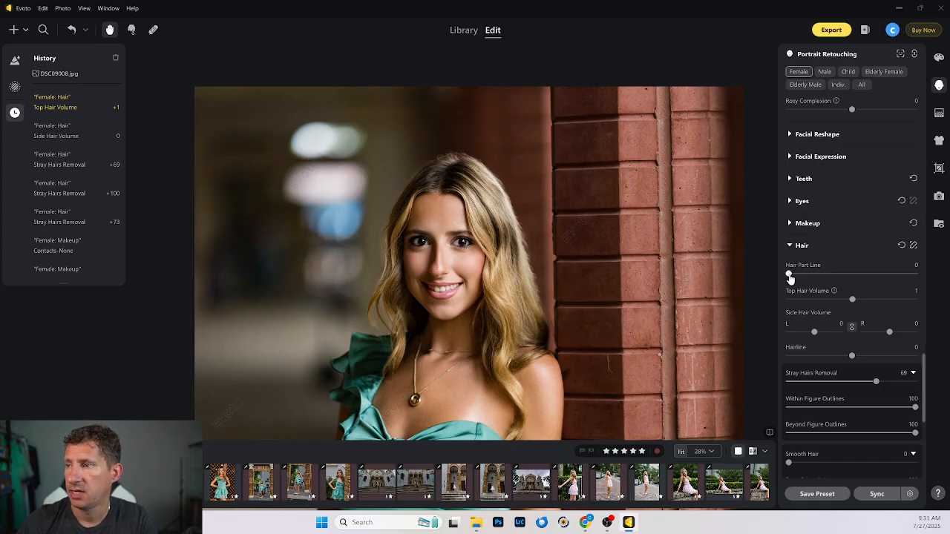
mouse_move(789, 274)
mouse_down()
mouse_move(865, 277)
mouse_move(792, 276)
mouse_up()
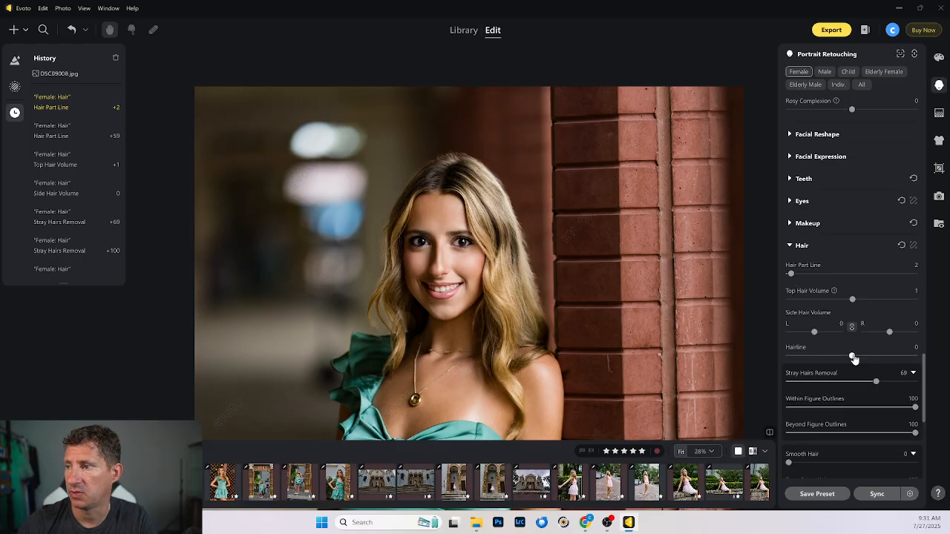
Try Smooth Hair at 100 and 11, comparing each with 0, and set it to 9
scroll(858, 361, down, 2)
scroll(859, 361, down, 2)
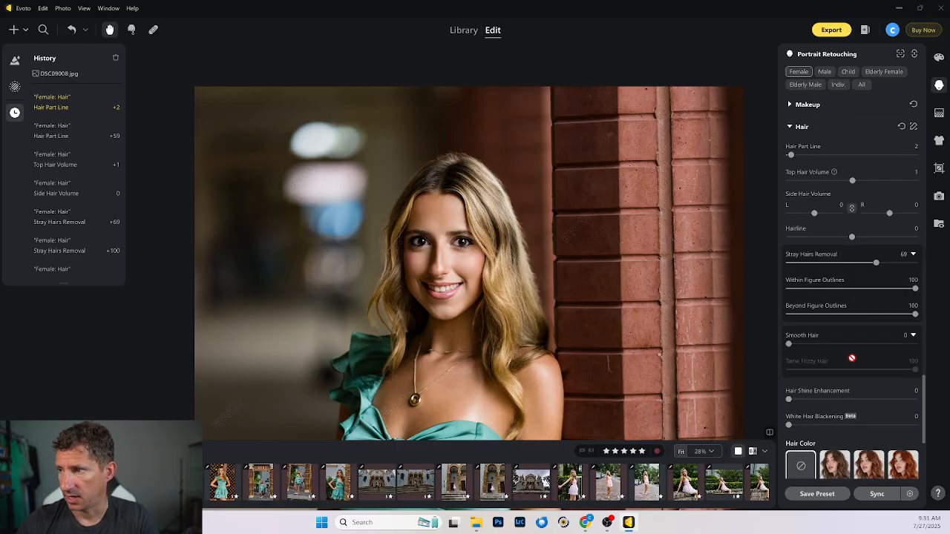
drag(789, 344, 915, 344)
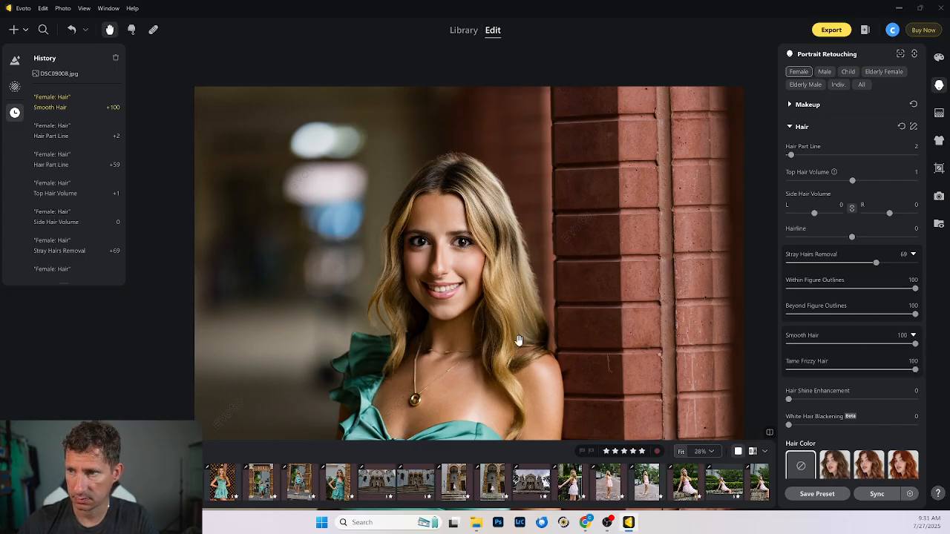
click(910, 345)
drag(911, 346, 789, 345)
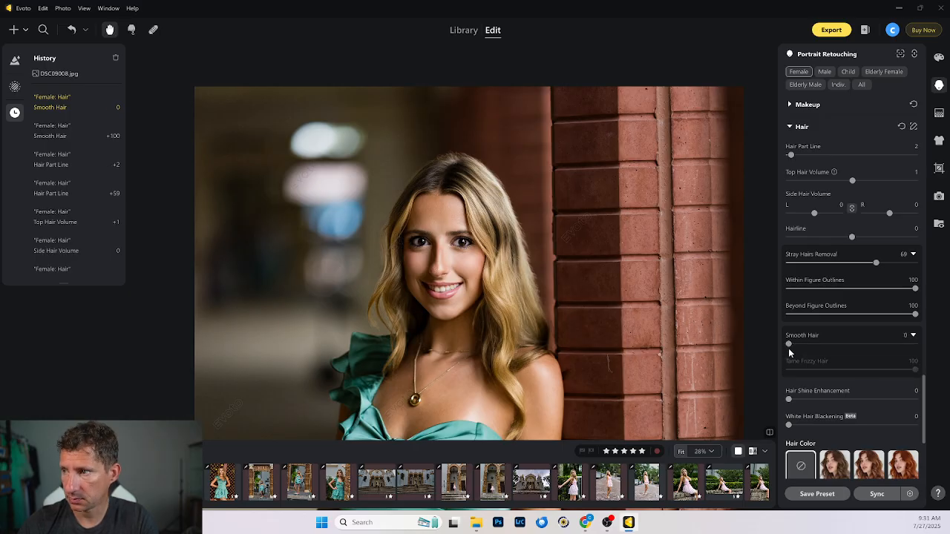
mouse_move(789, 346)
mouse_down()
mouse_move(802, 349)
mouse_move(789, 347)
mouse_up()
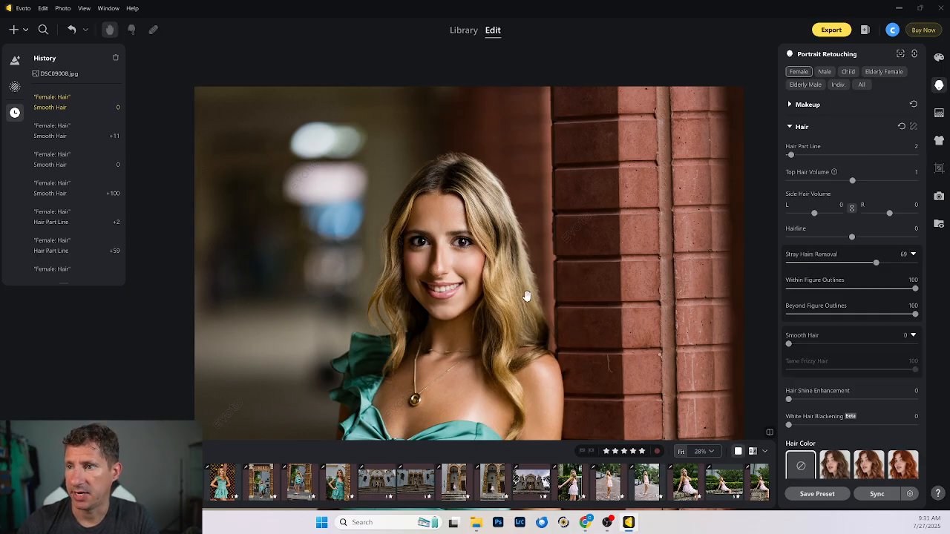
drag(790, 344, 801, 346)
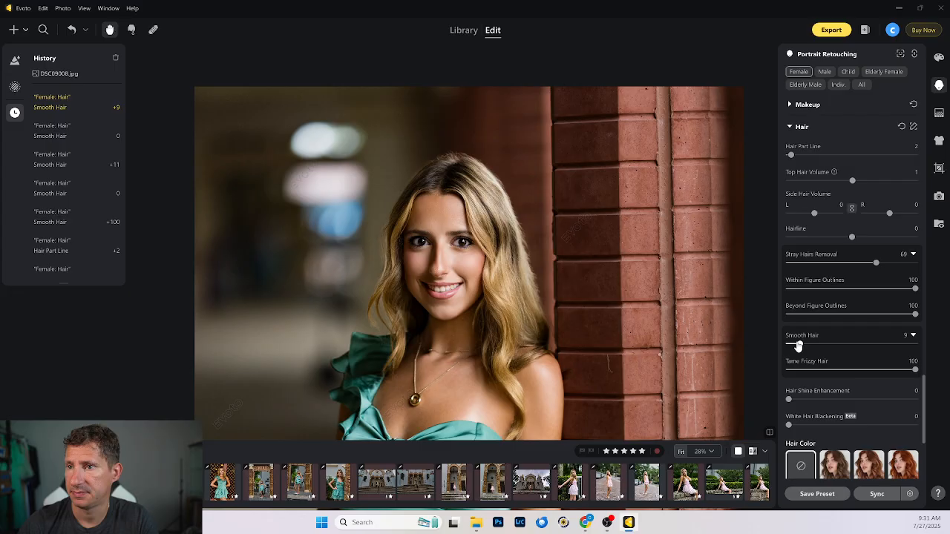
Try Hair Shine Enhancement at 55 and White Hair Blackening at 65, returning each to 0
scroll(834, 375, down, 1)
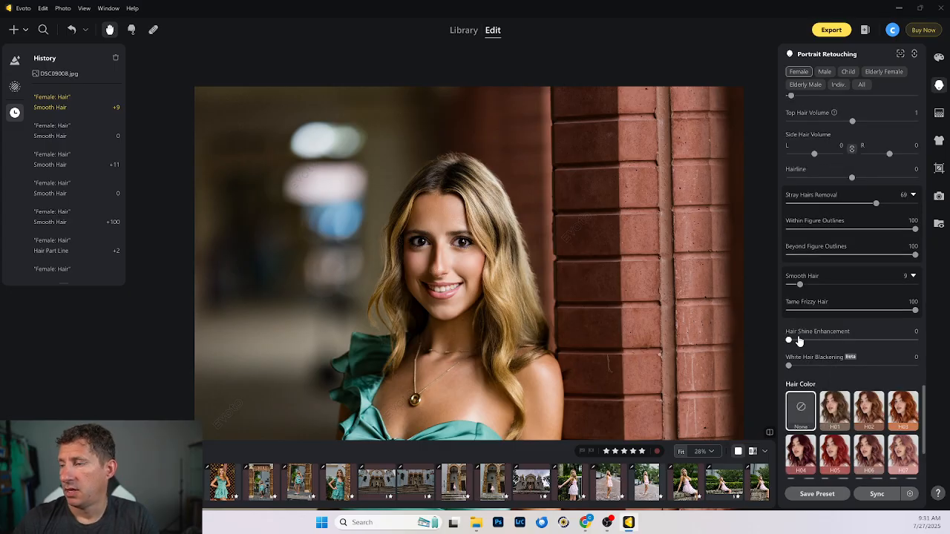
drag(790, 342, 859, 342)
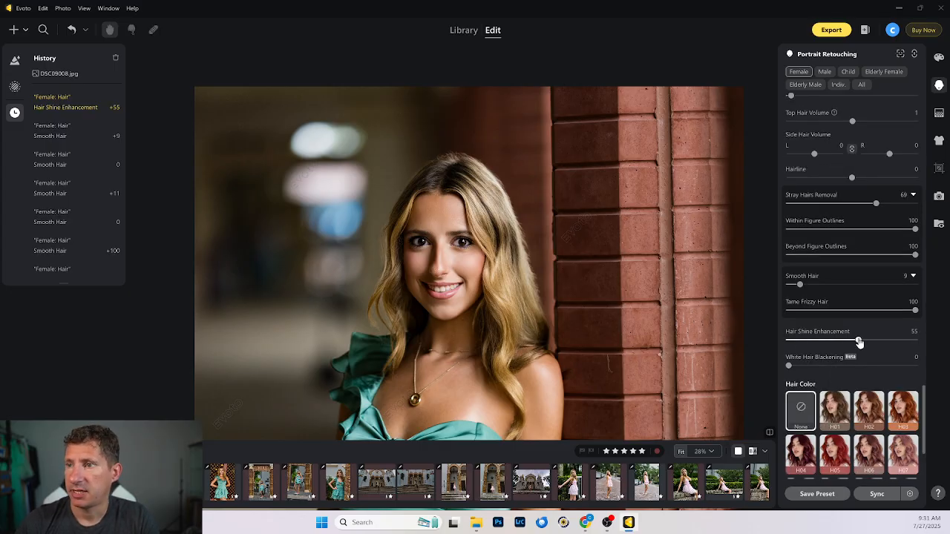
drag(859, 342, 777, 338)
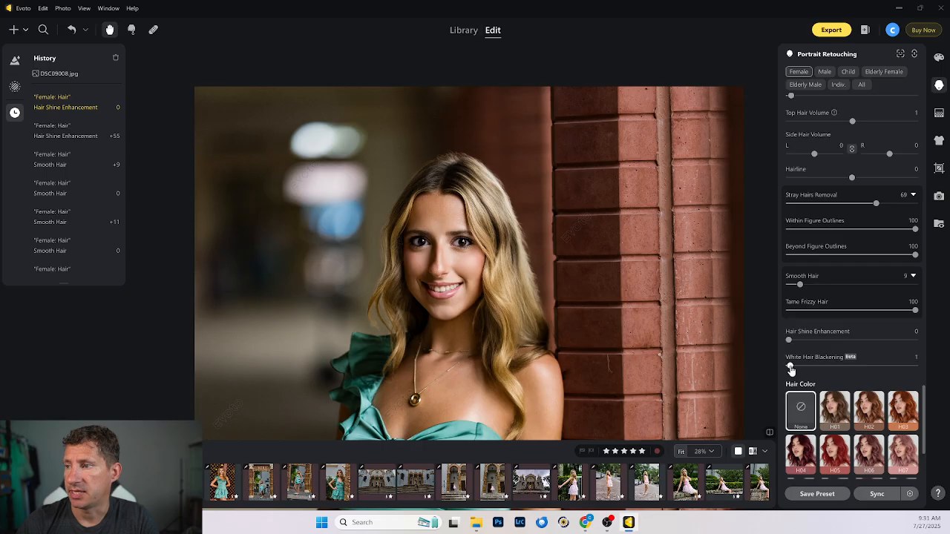
drag(791, 369, 747, 365)
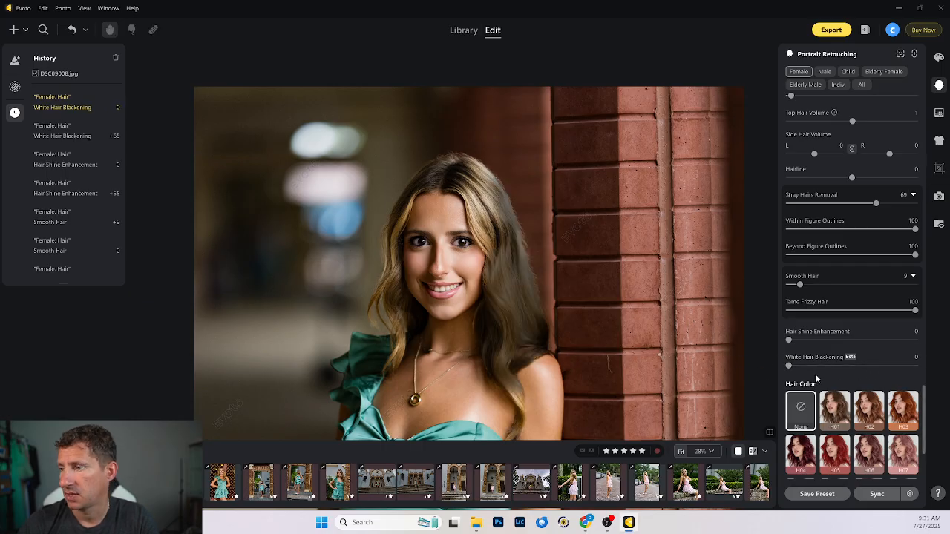
Try the hair colors H05, H09, H13, H10, H03, H05 and H04 and return the hair color to None
scroll(833, 380, down, 3)
click(836, 337)
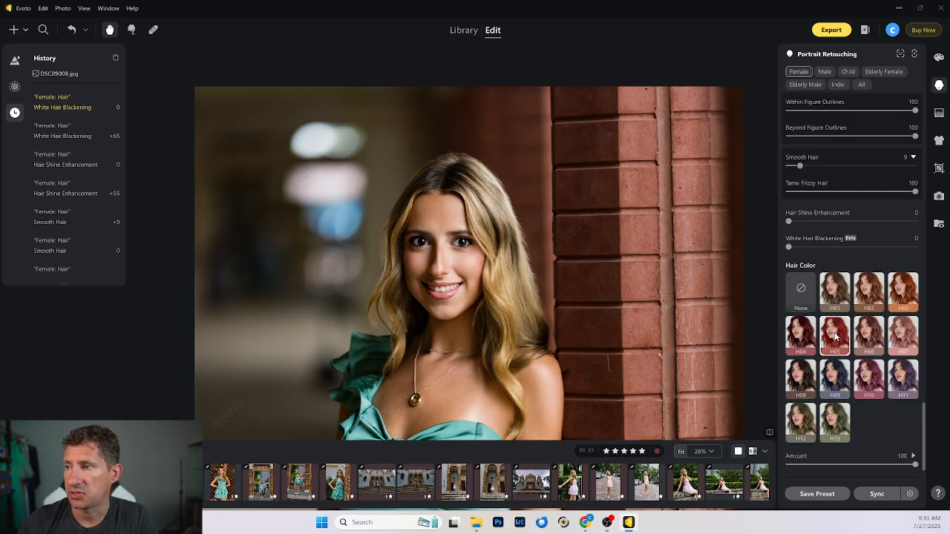
click(835, 373)
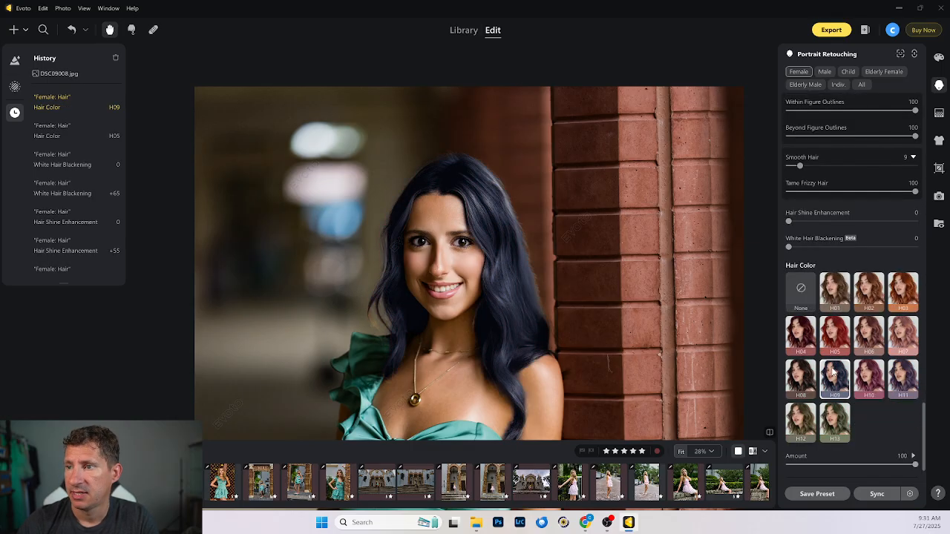
click(843, 421)
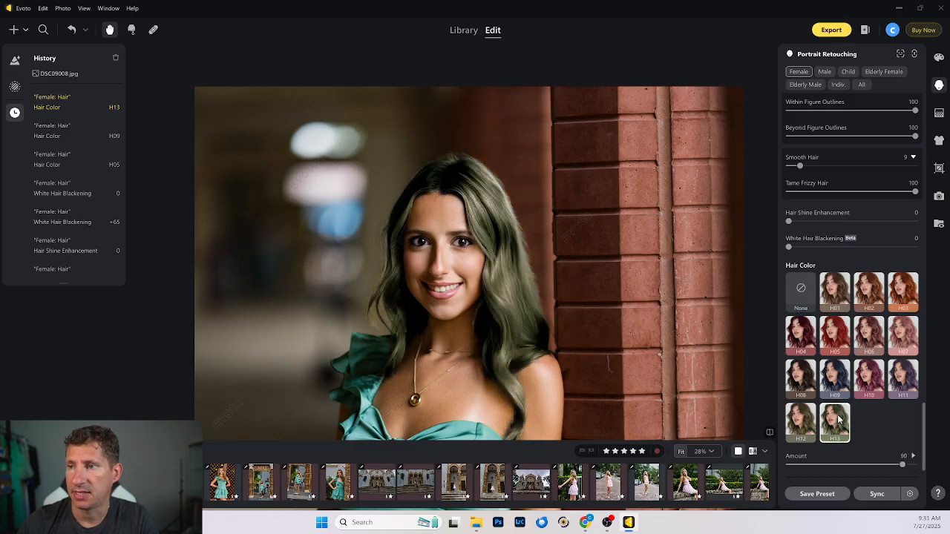
click(879, 381)
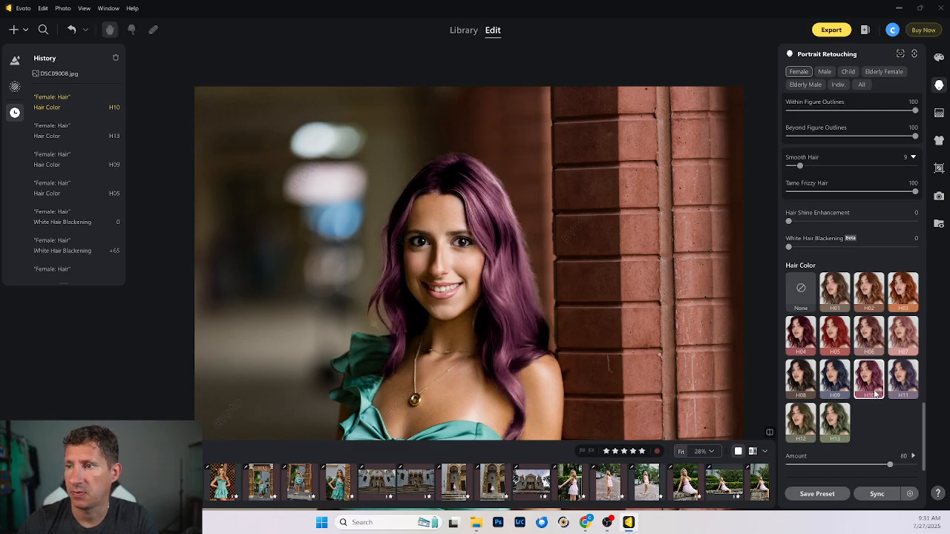
click(903, 301)
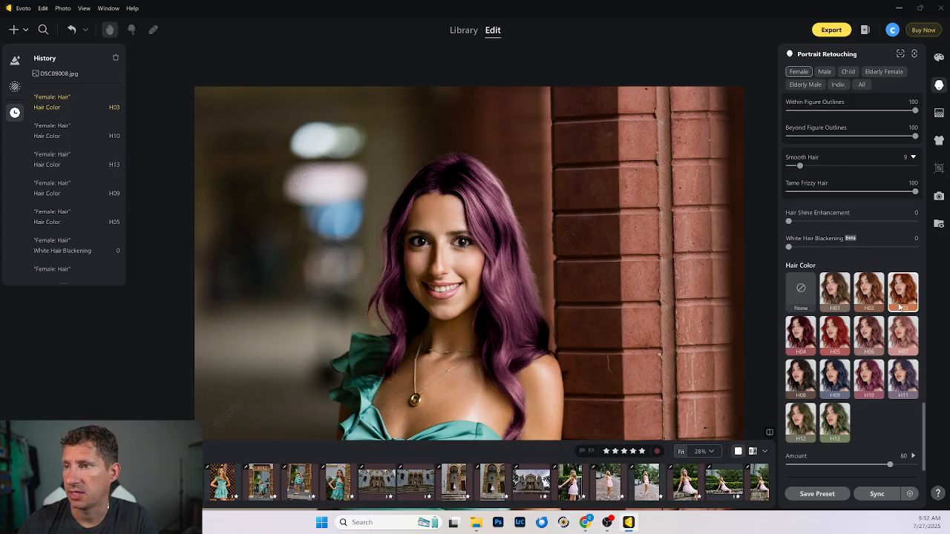
click(839, 333)
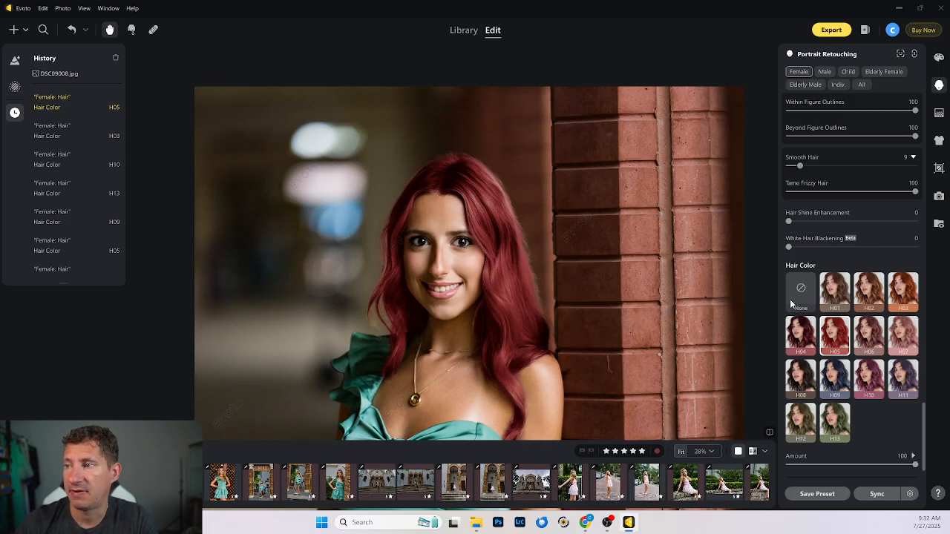
click(800, 334)
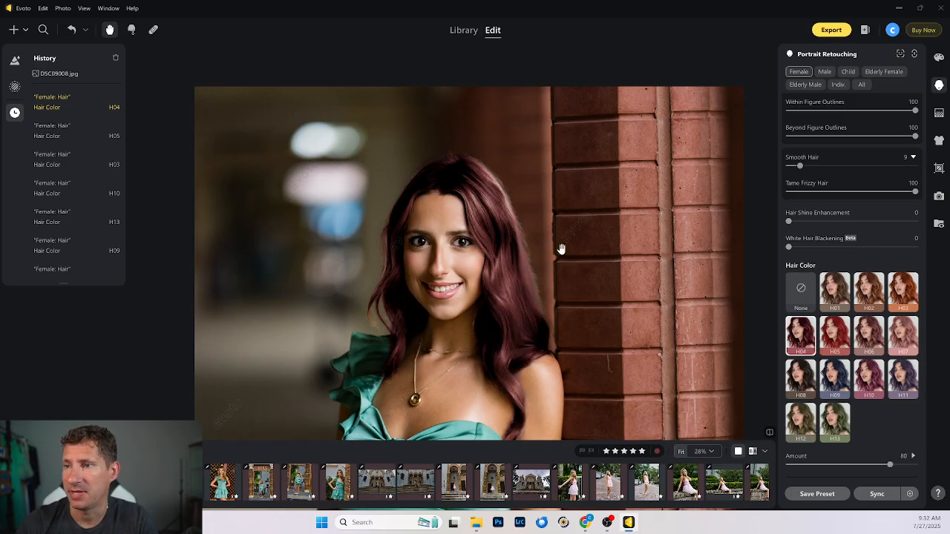
click(790, 295)
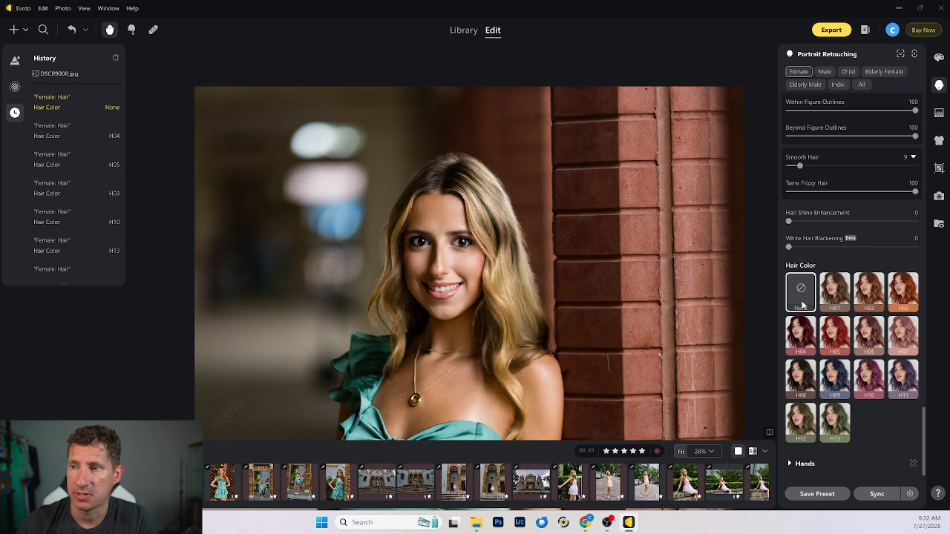
Try the hair colors H09, H06 and H02 and return the hair color to None
scroll(830, 367, down, 1)
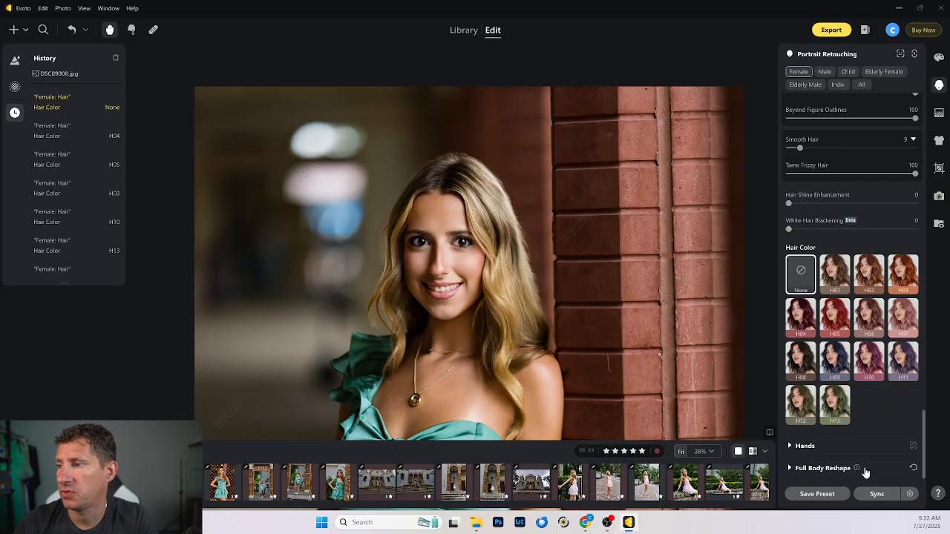
click(835, 360)
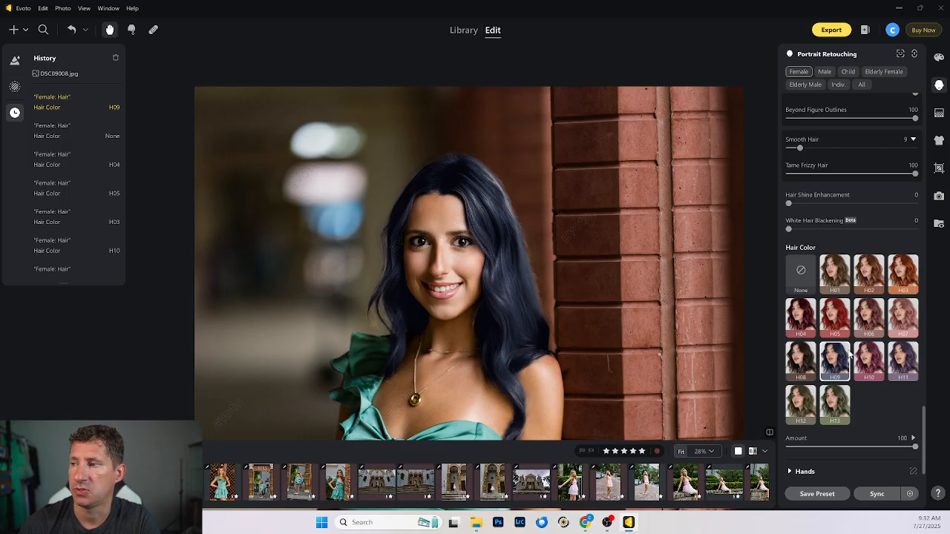
click(874, 318)
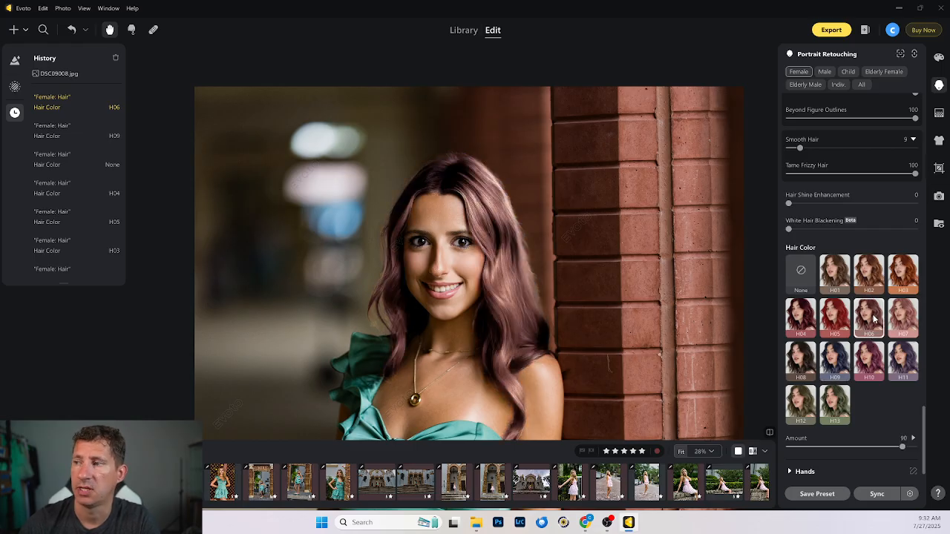
click(865, 281)
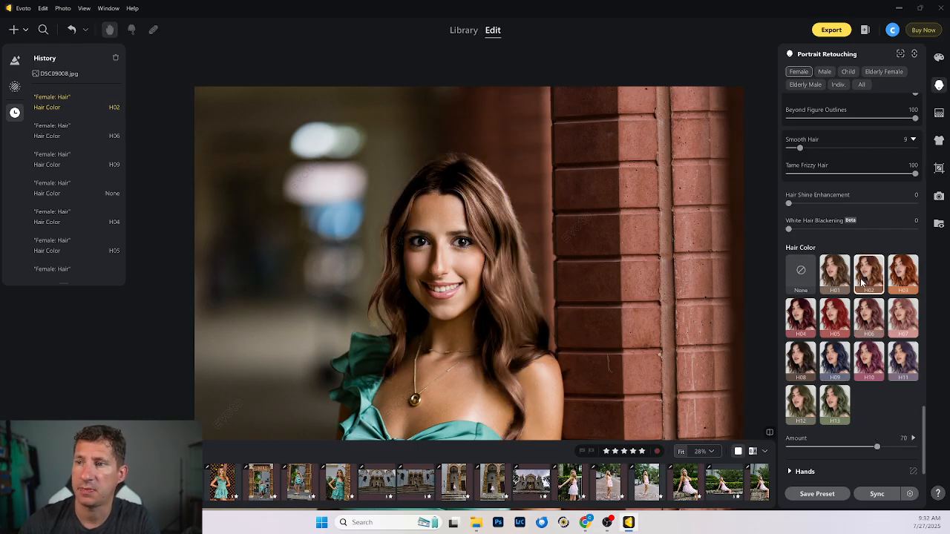
click(808, 277)
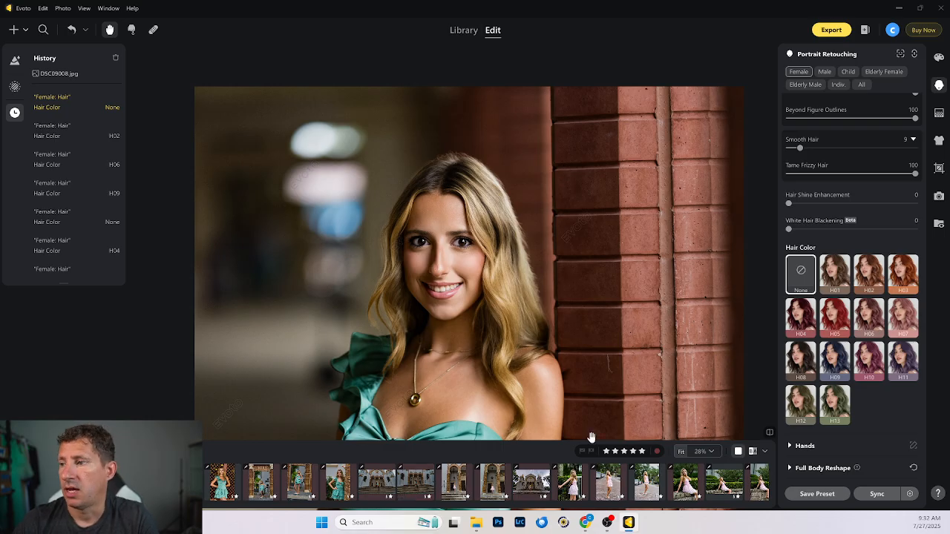
Look at the Hand Vein option in the Hands settings with the subject's hands in view, and collapse the section
click(801, 446)
scroll(571, 431, down, 4)
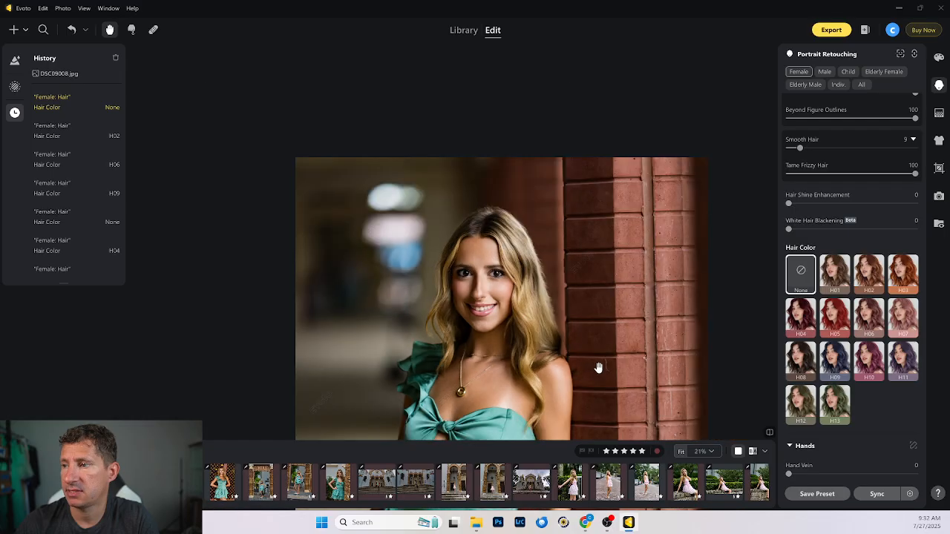
scroll(873, 418, down, 1)
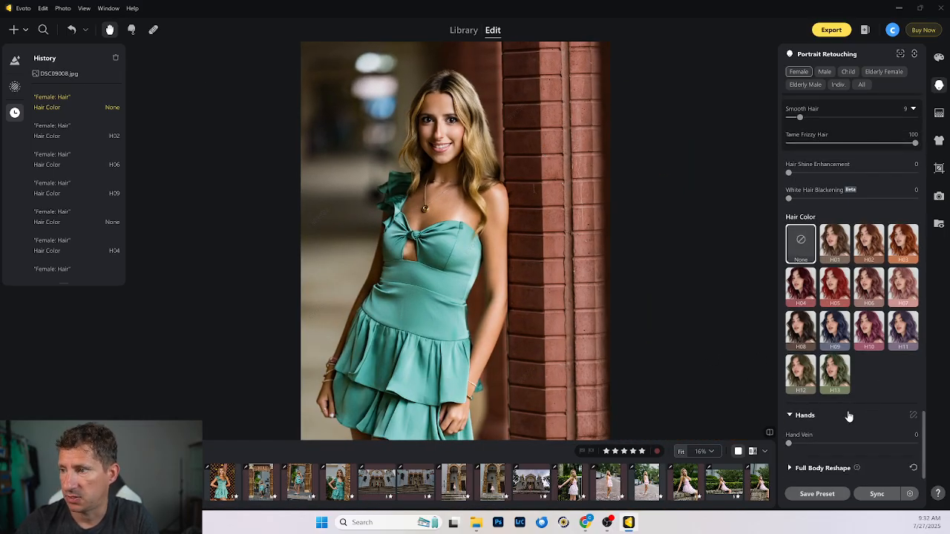
click(790, 415)
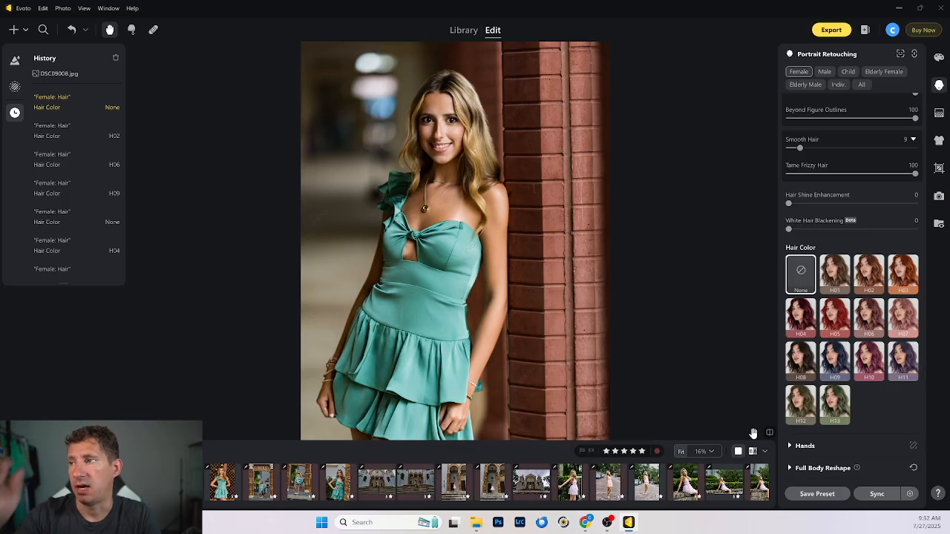
Collapse the Hair settings and sync only the Portrait Retouching adjustments from this photo to all photos in the shoot
scroll(868, 200, up, 5)
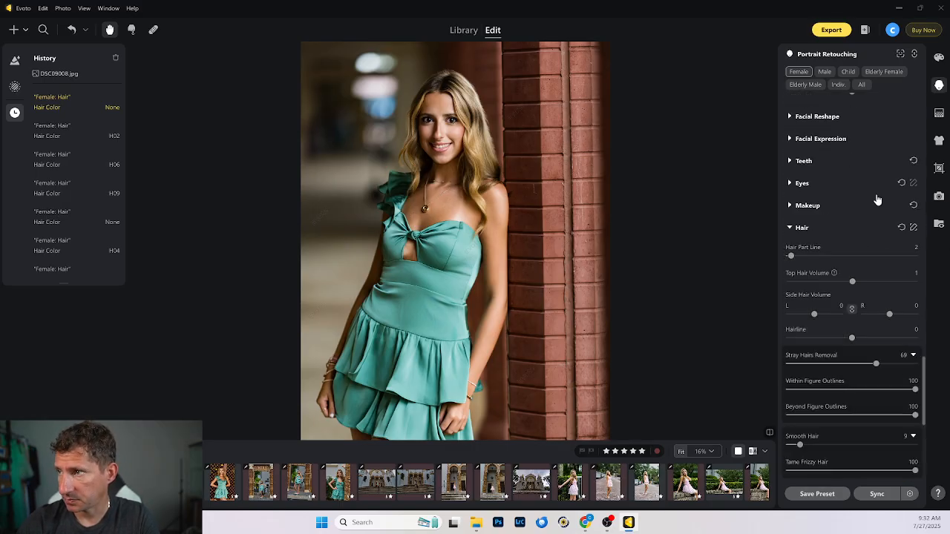
click(790, 229)
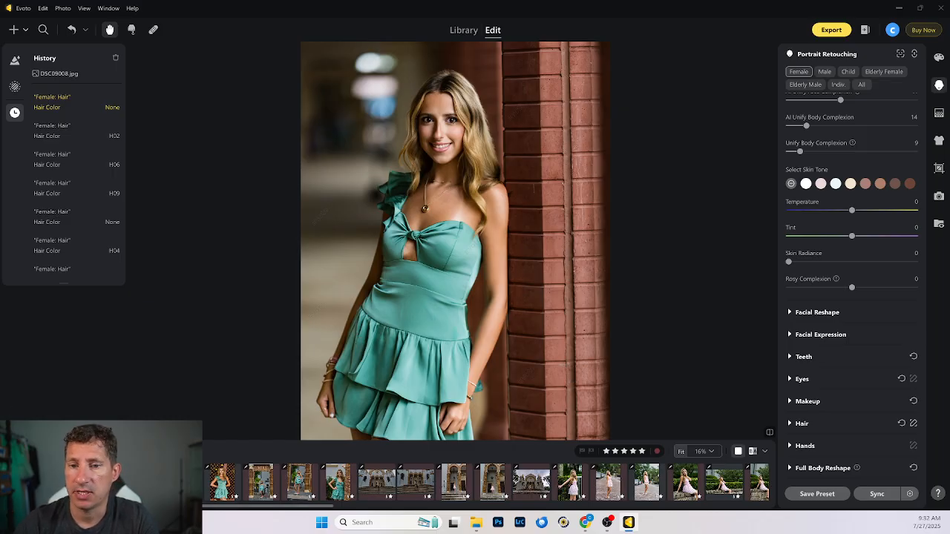
key(ctrl+a)
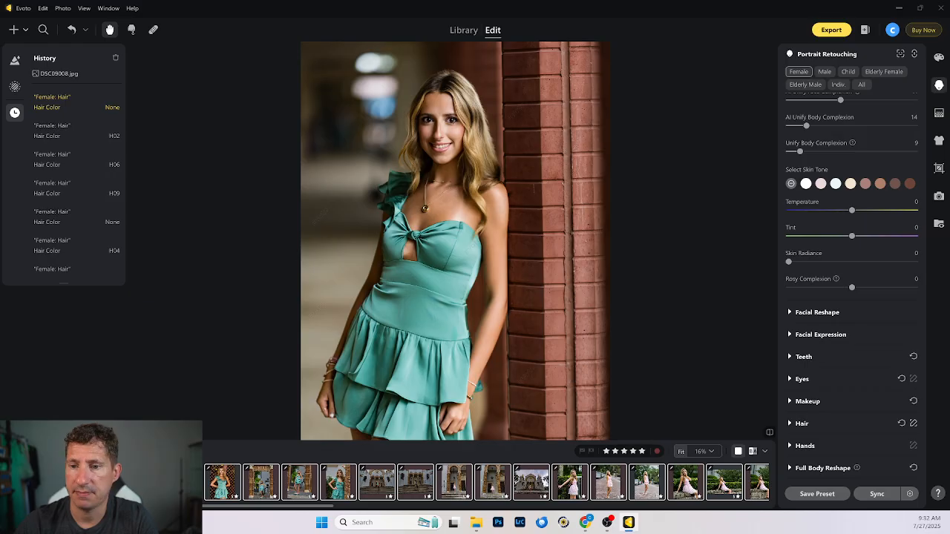
click(909, 495)
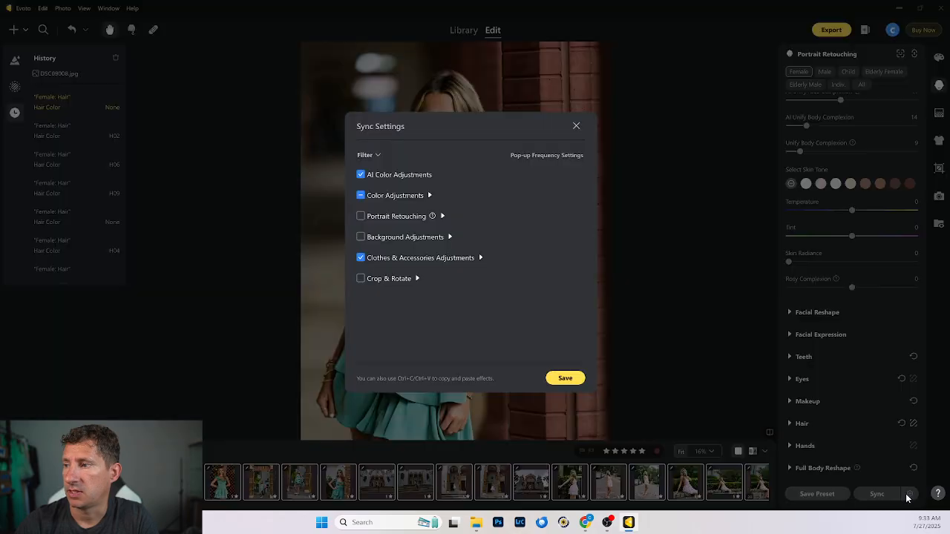
click(362, 175)
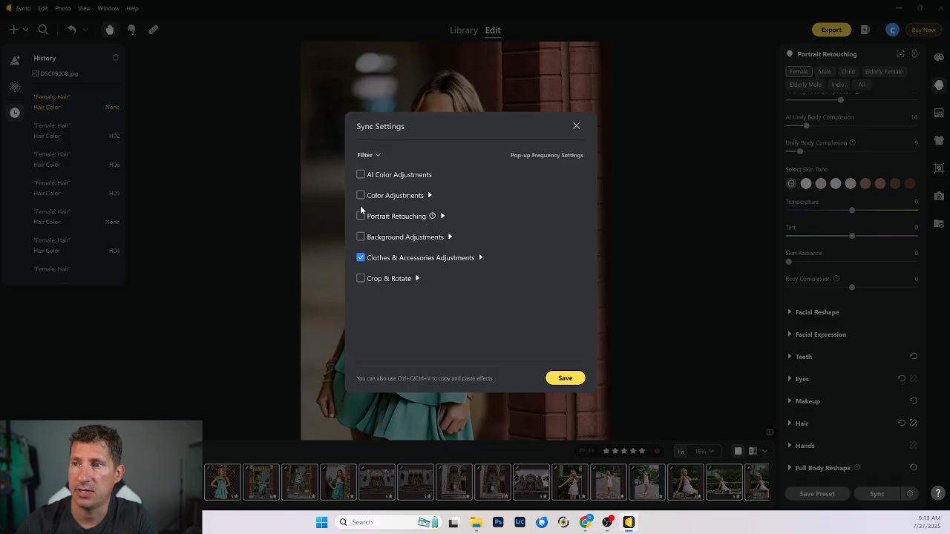
click(362, 257)
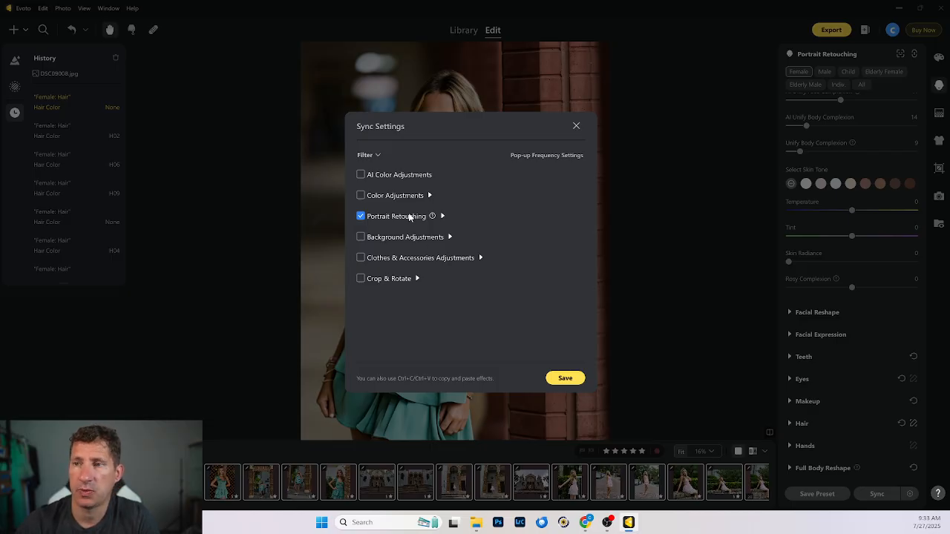
click(565, 378)
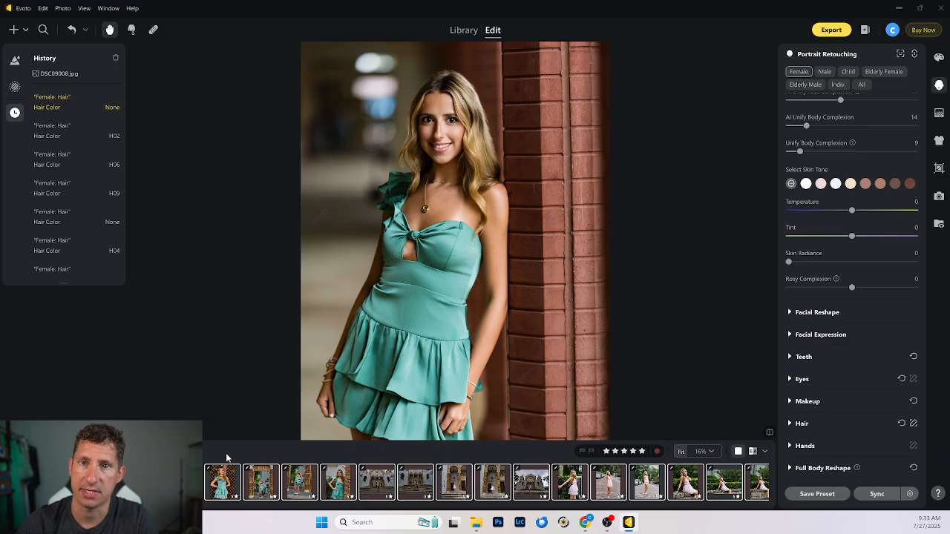
click(878, 495)
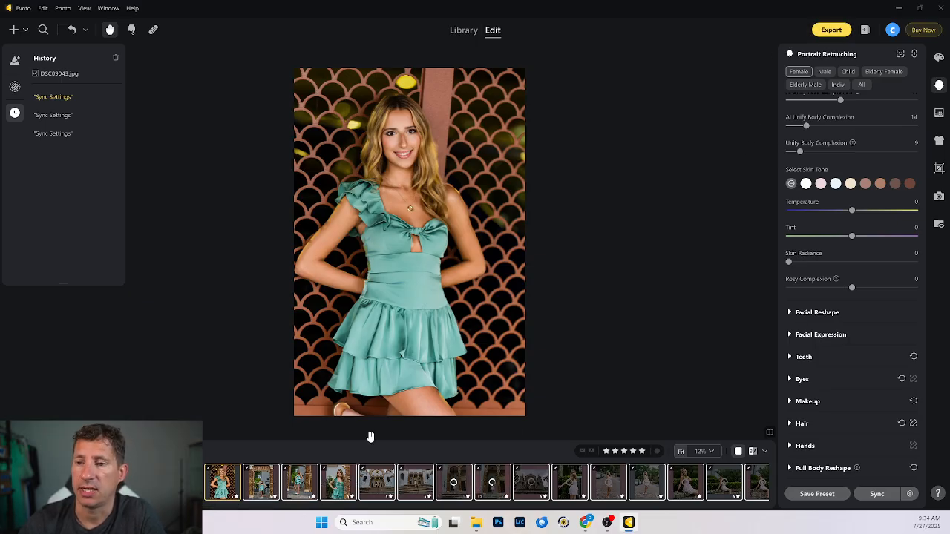
Check the synced retouching on the pink-dress street photos, the columned building photos and the teal-dress portraits
scroll(504, 483, down, 2)
scroll(503, 482, down, 2)
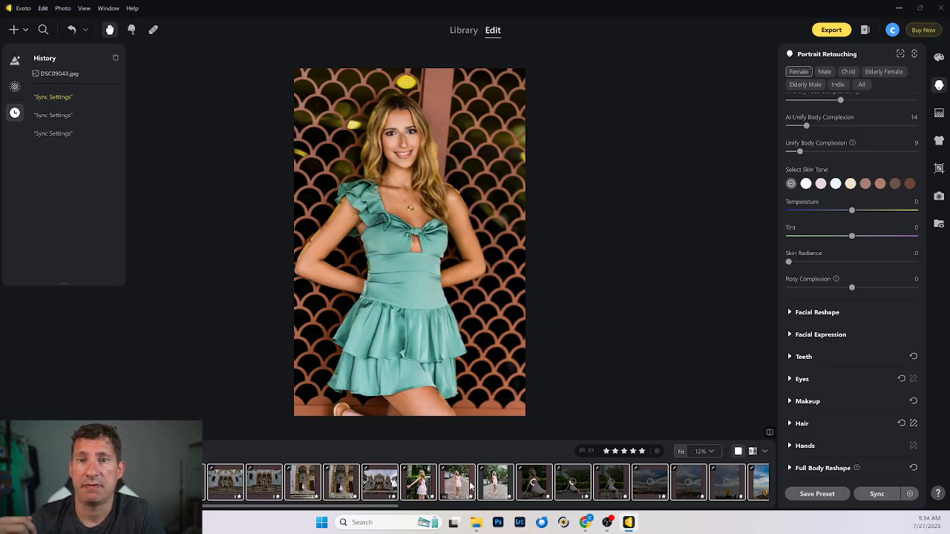
click(470, 487)
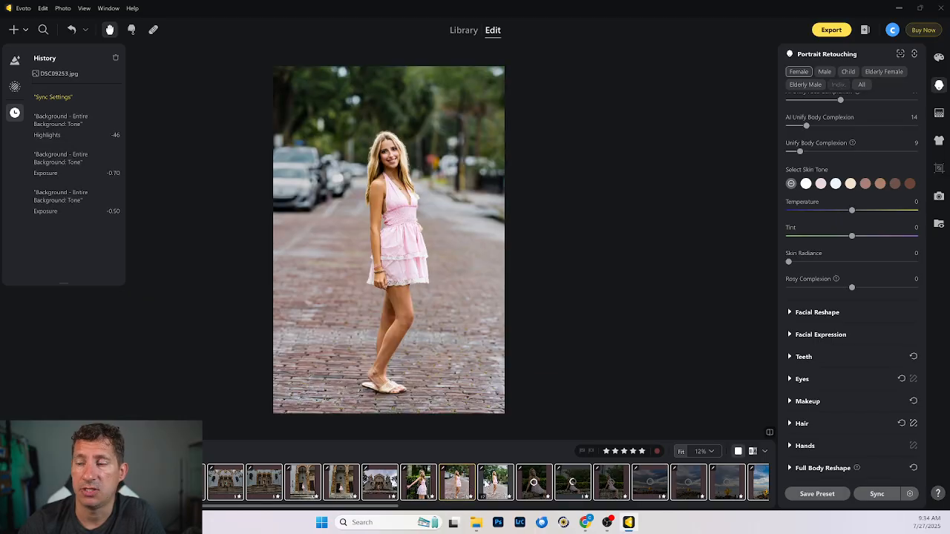
key(Right)
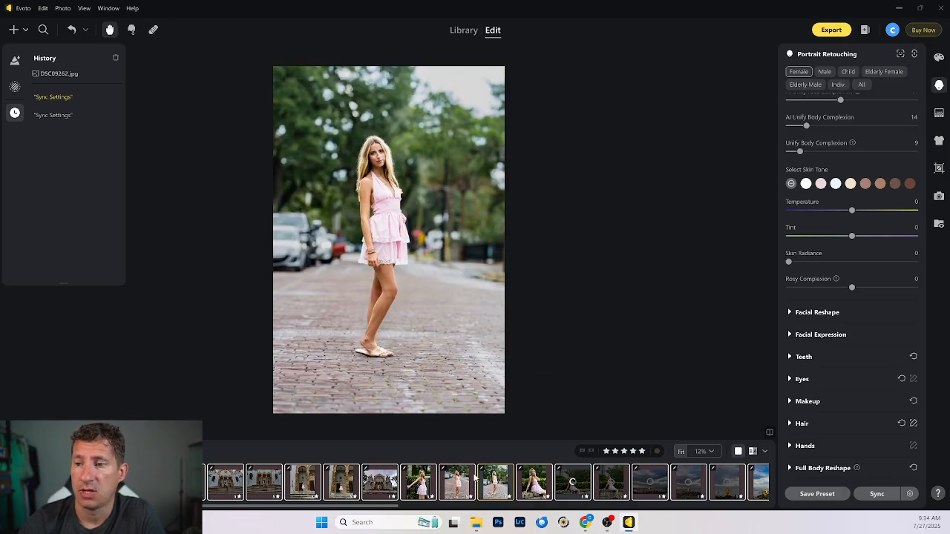
click(339, 488)
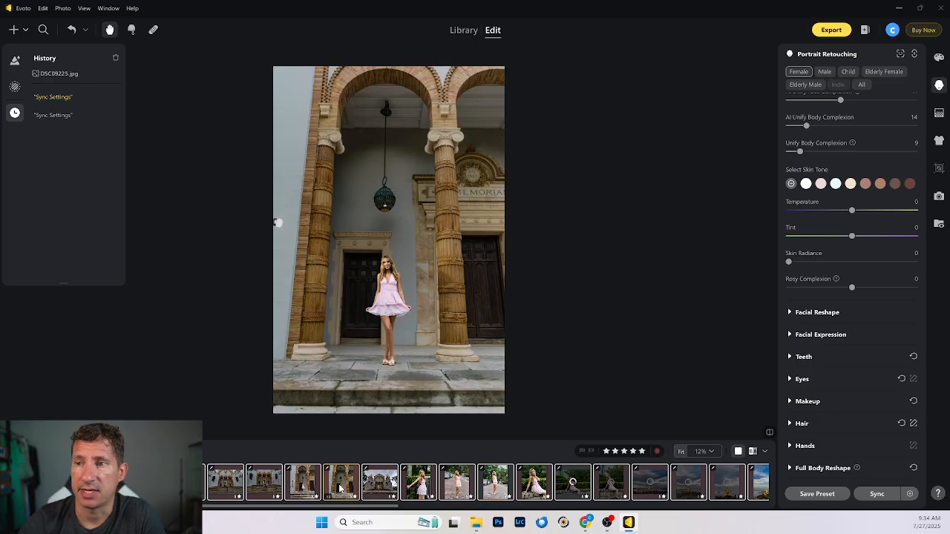
click(265, 488)
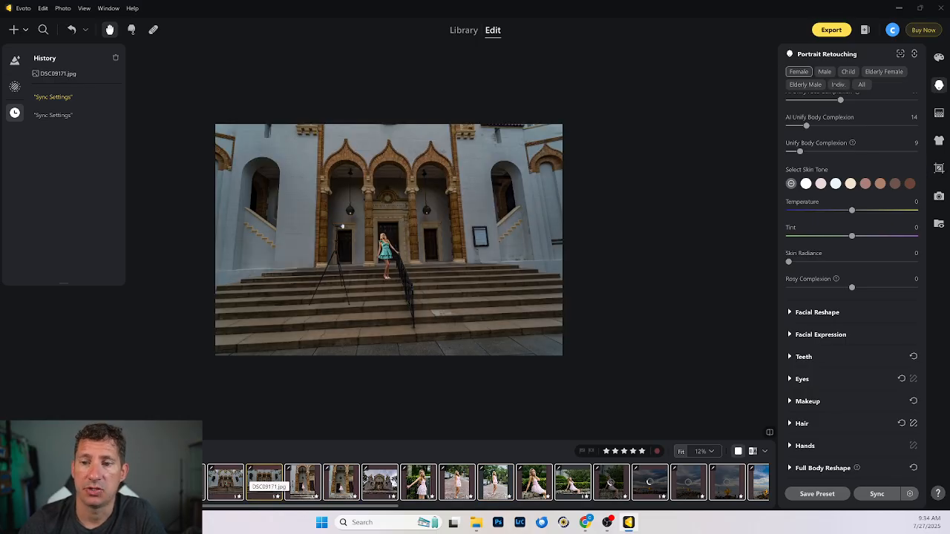
click(187, 487)
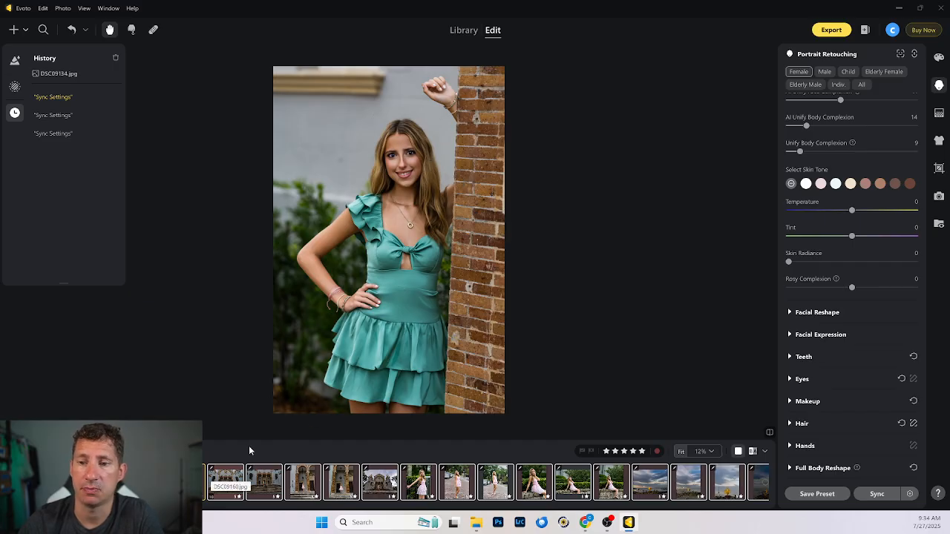
click(149, 483)
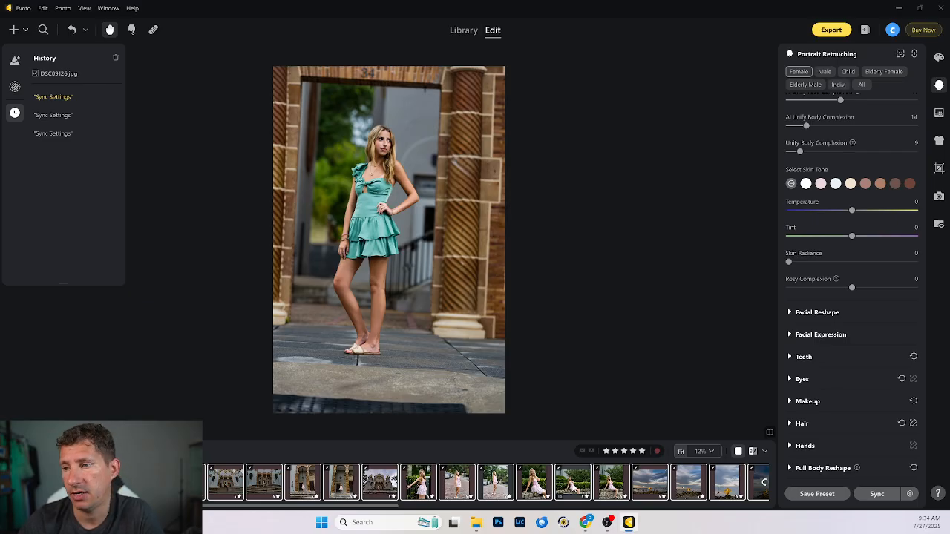
Check the synced retouching on the pink-dress photos beside the hedge and the yellow-dress beach photos
click(574, 483)
scroll(570, 491, down, 1)
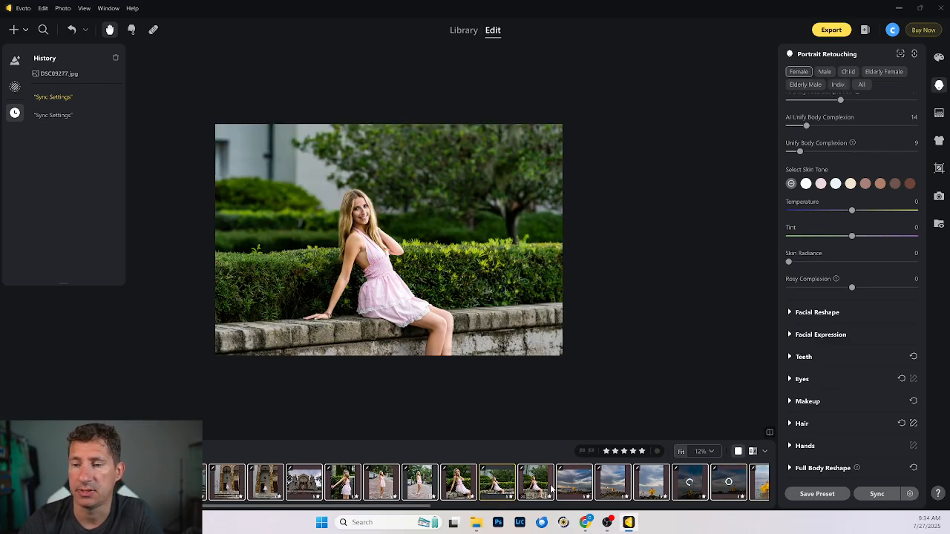
click(536, 484)
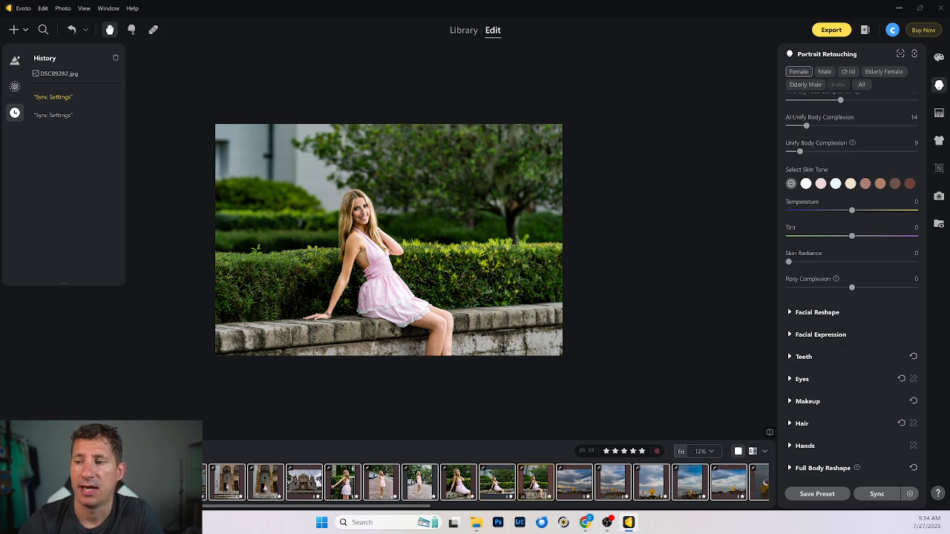
click(613, 483)
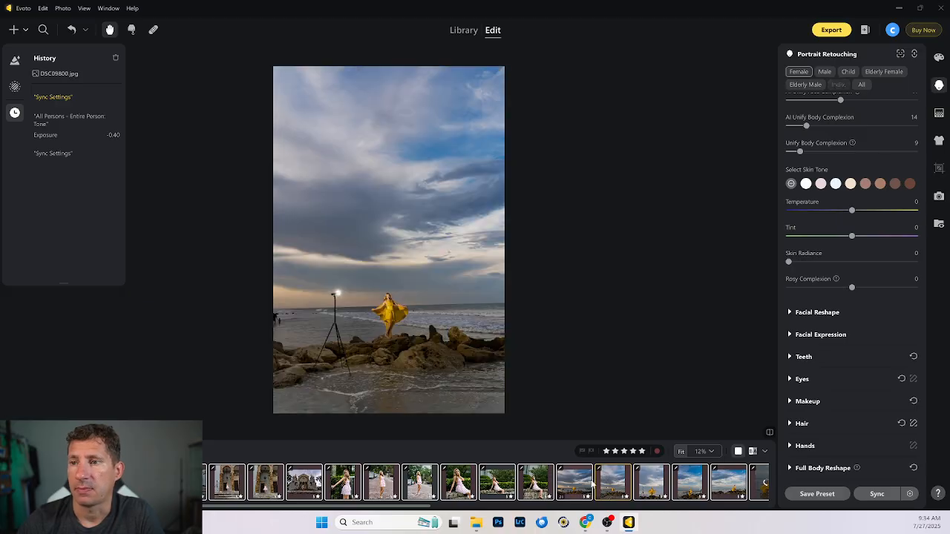
scroll(658, 483, down, 1)
click(658, 483)
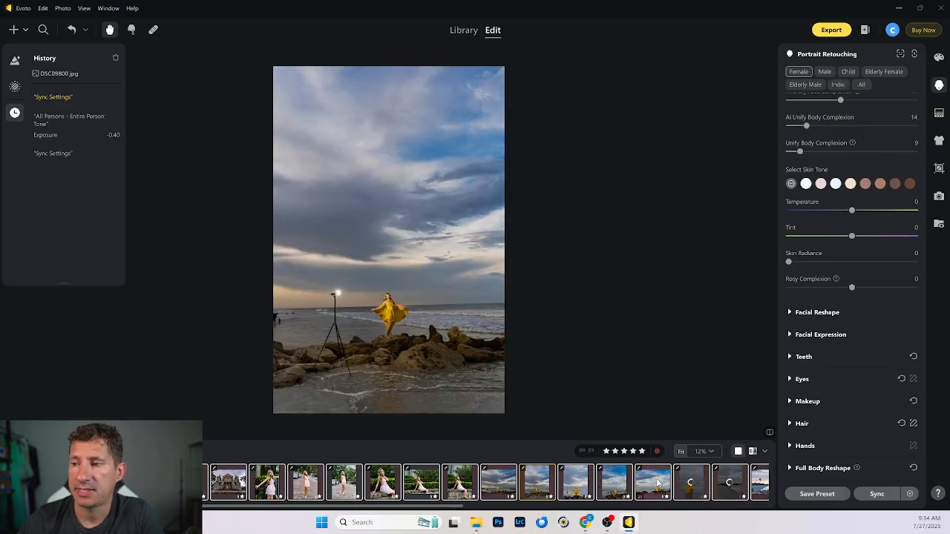